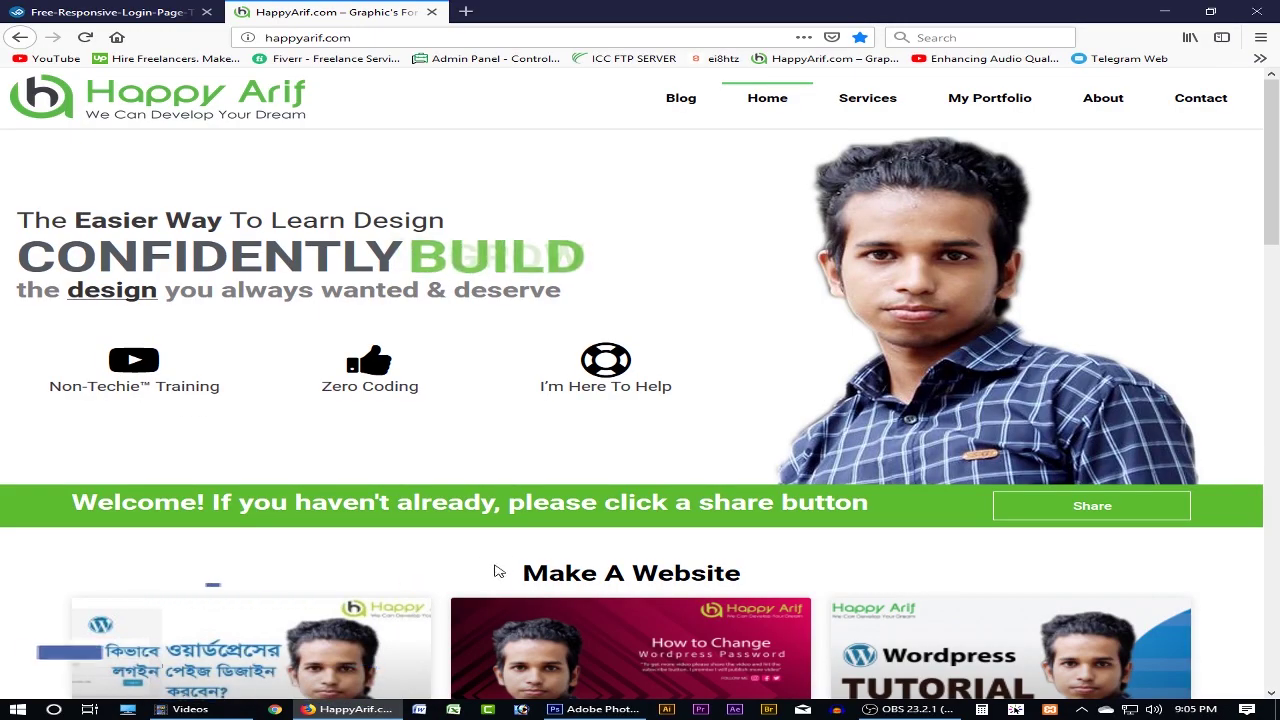
- Switch to Photoshop, create a new 1280 × 720 pixel document, and fit the canvas to the window
left_click(595, 709)
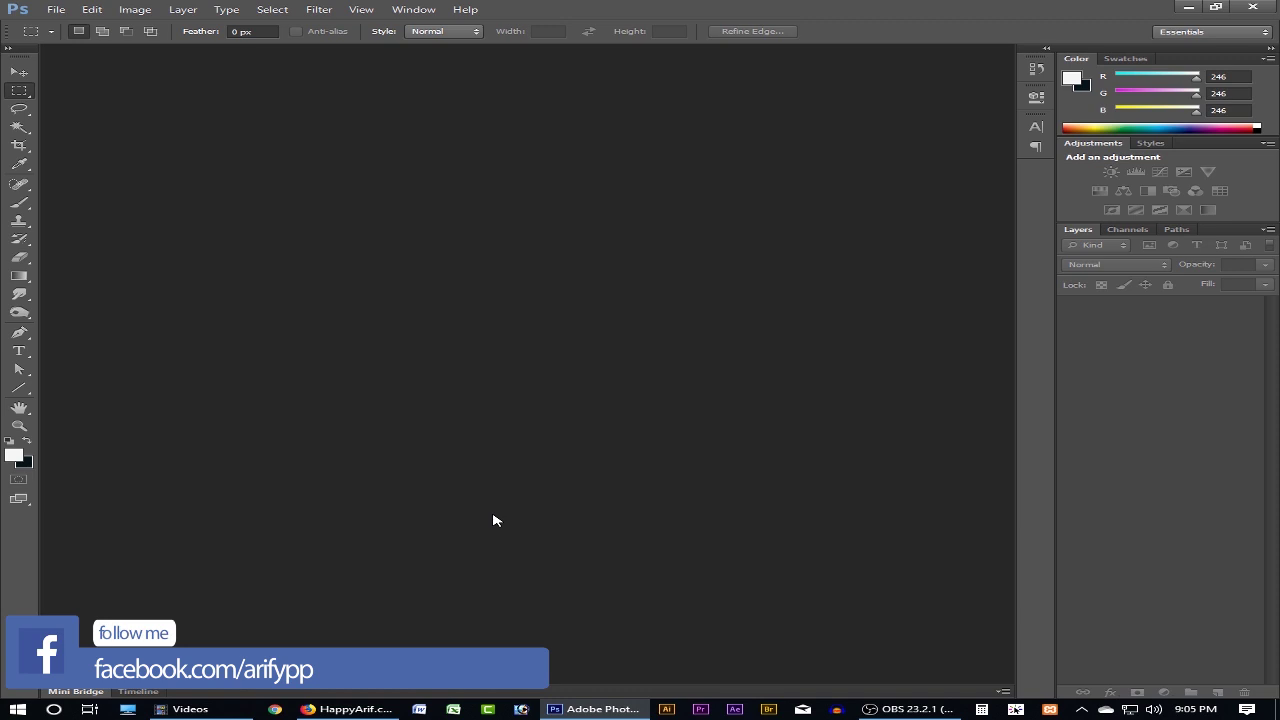
left_click(57, 13)
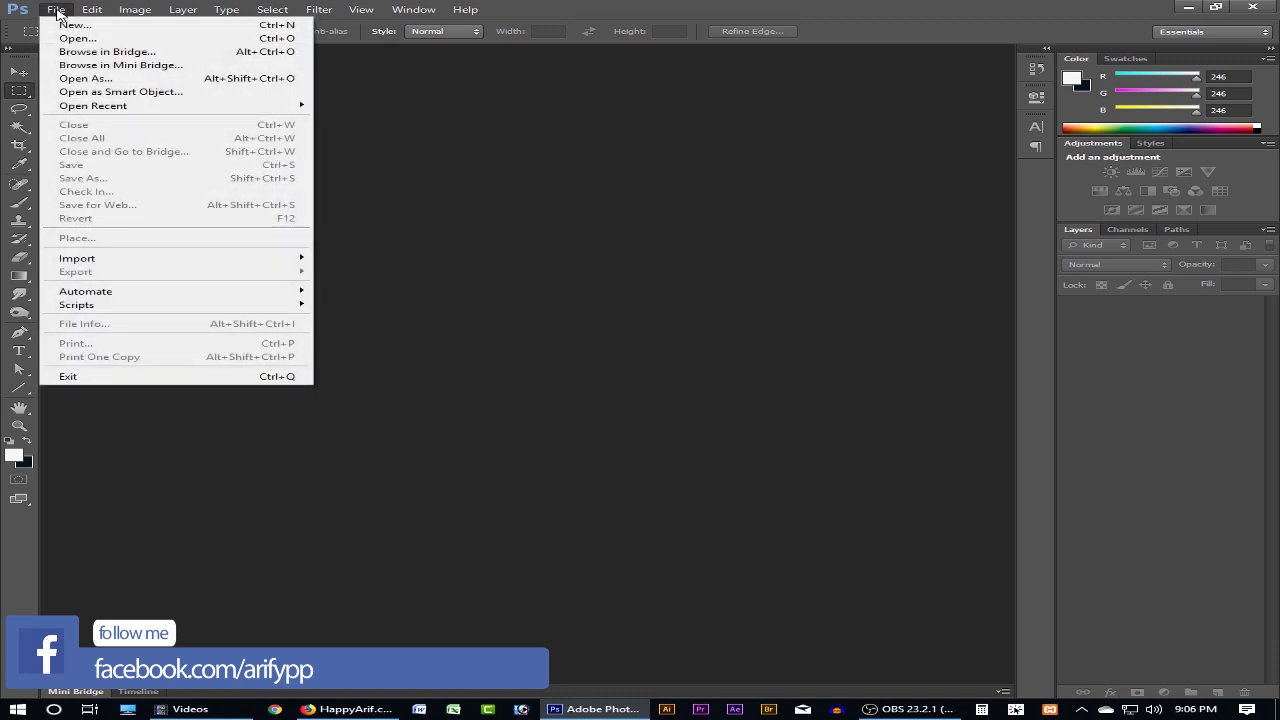
left_click(65, 31)
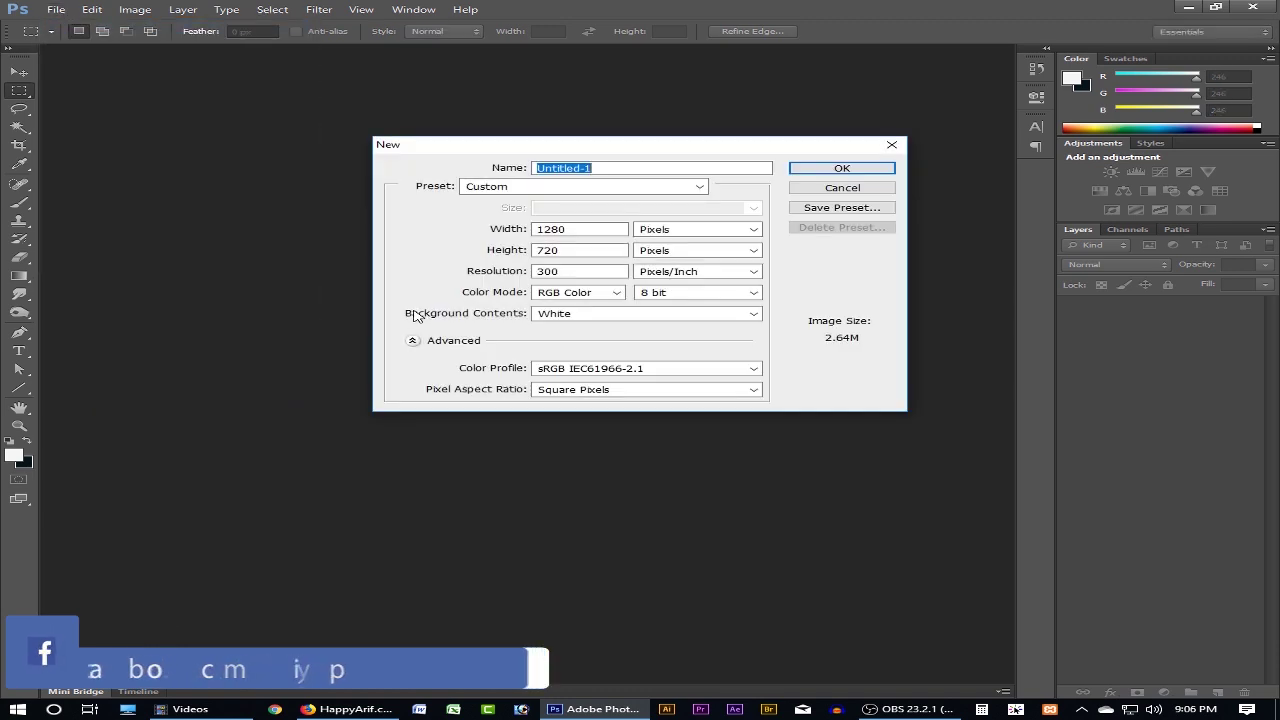
double_click(560, 229)
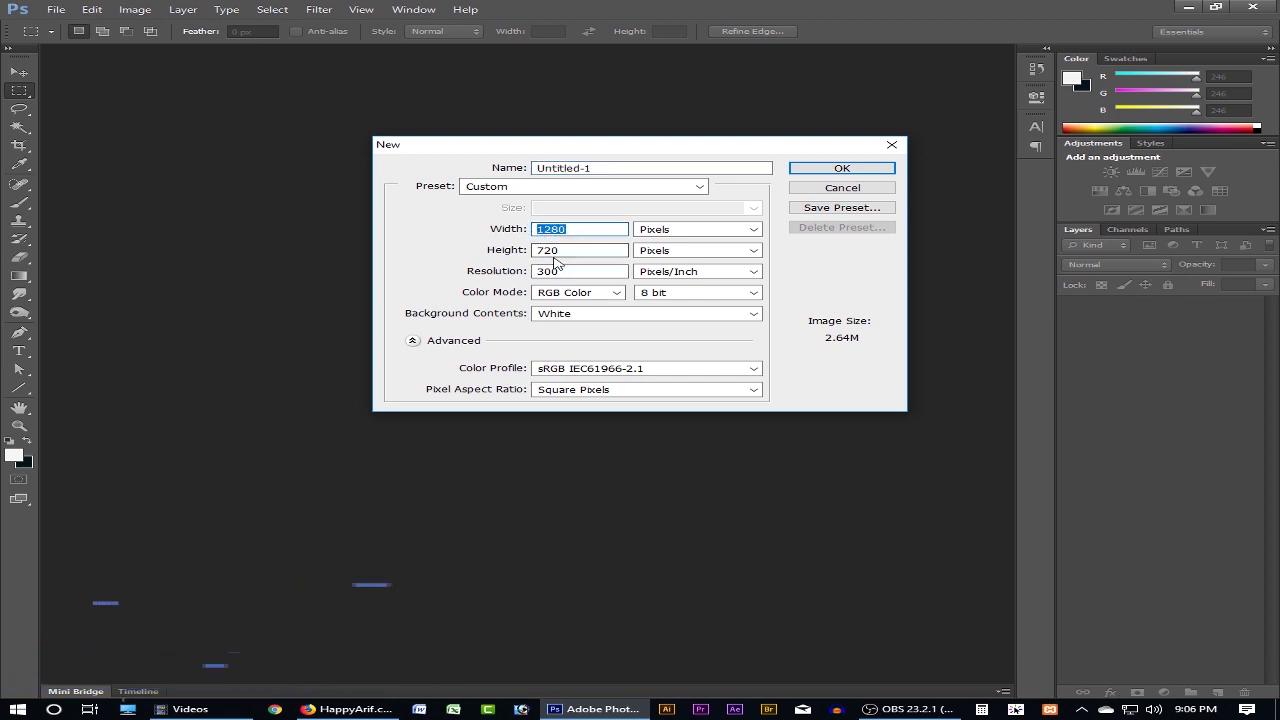
type("1280")
key("Tab")
key("Tab")
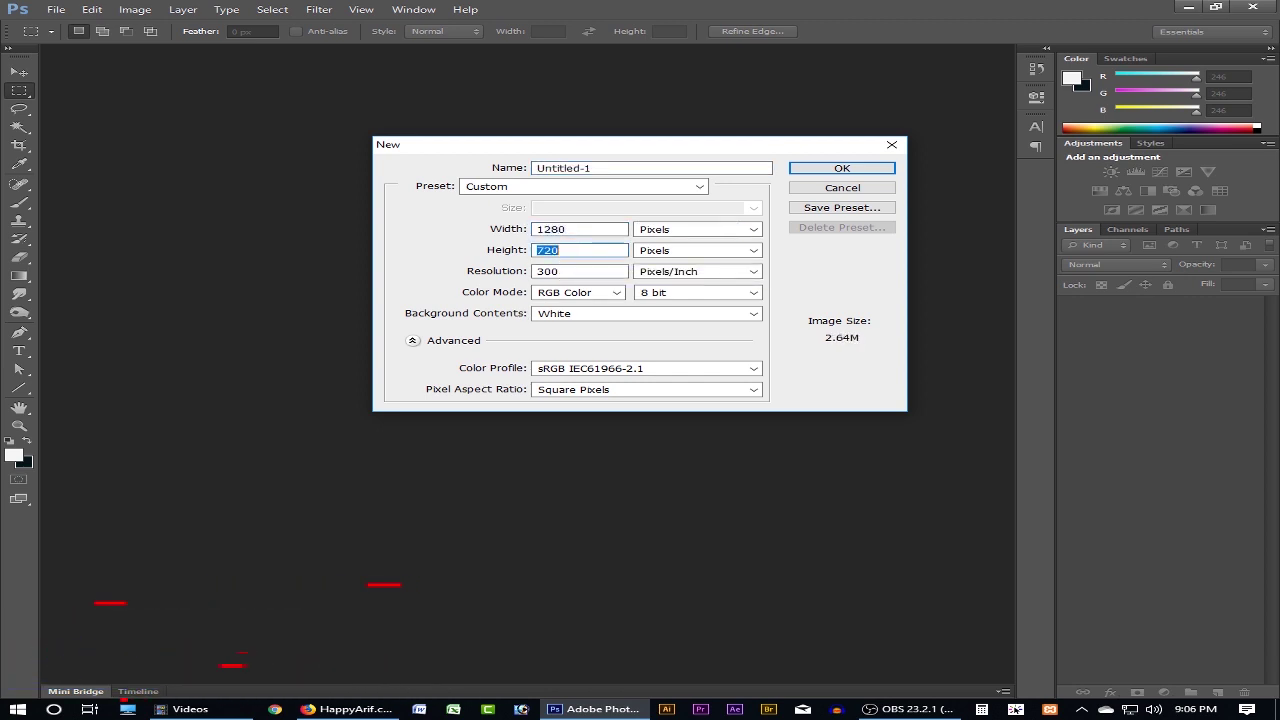
type("720")
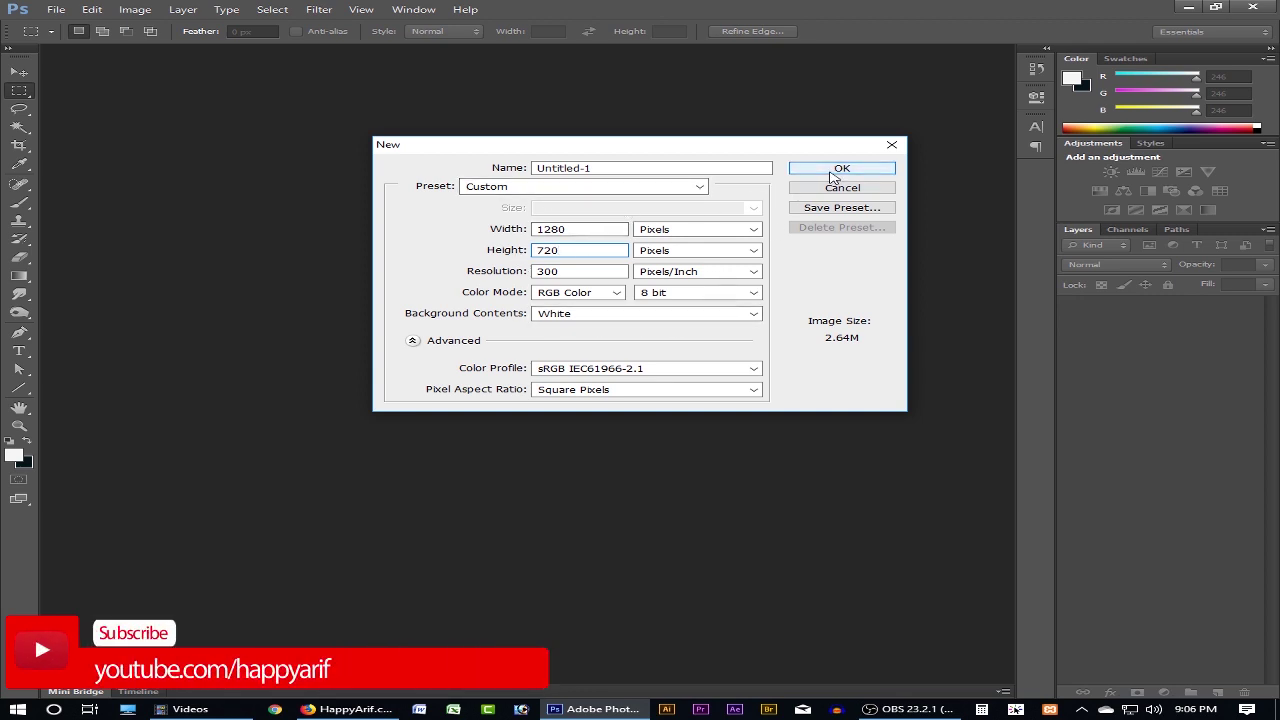
left_click(838, 170)
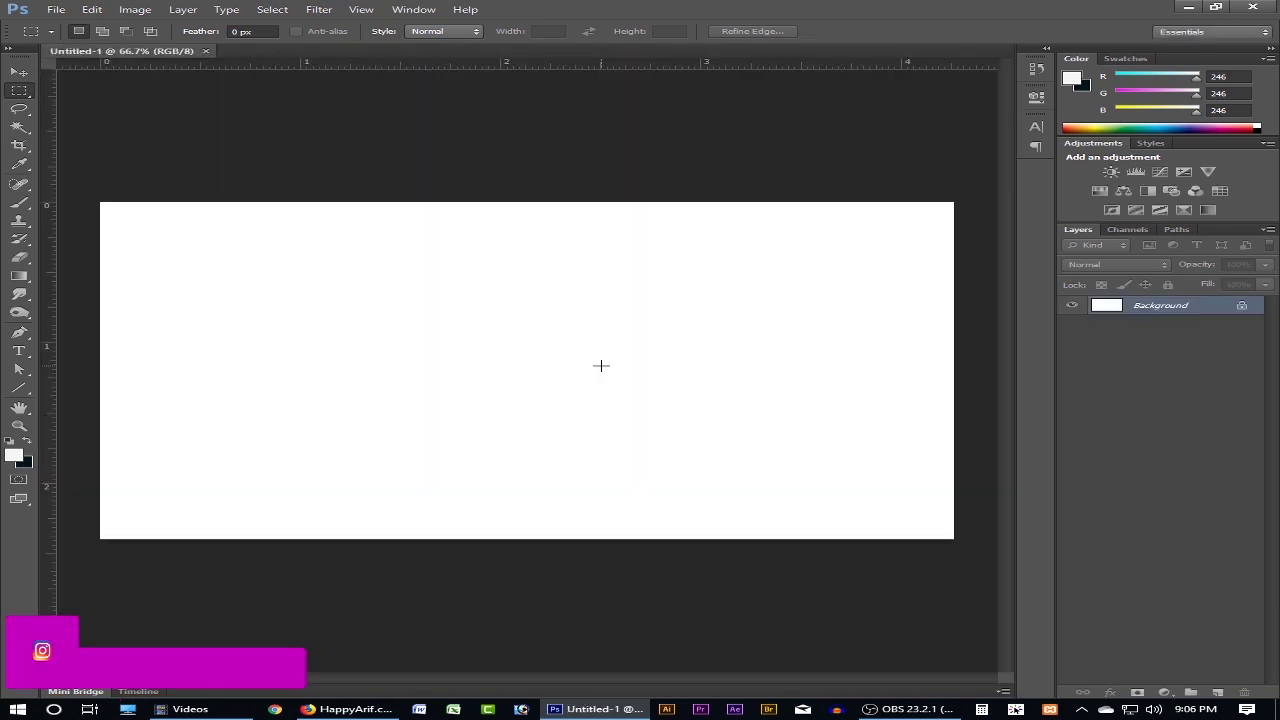
key("ctrl+0")
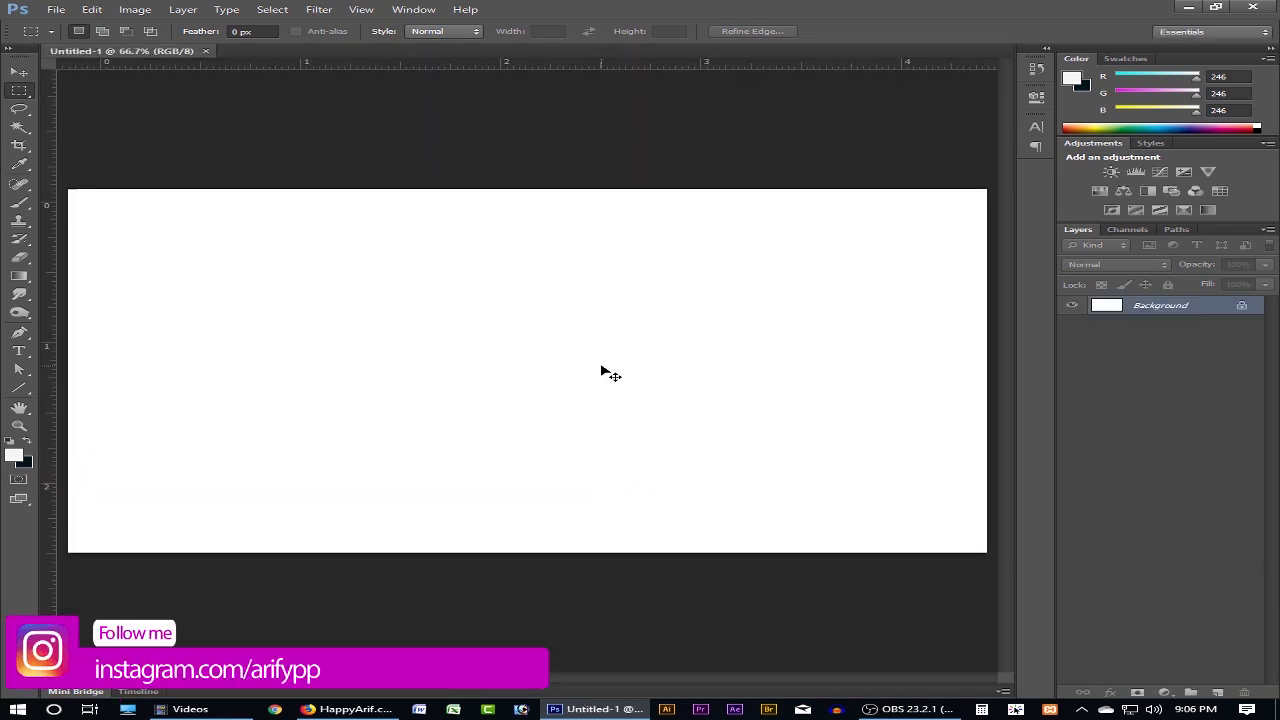
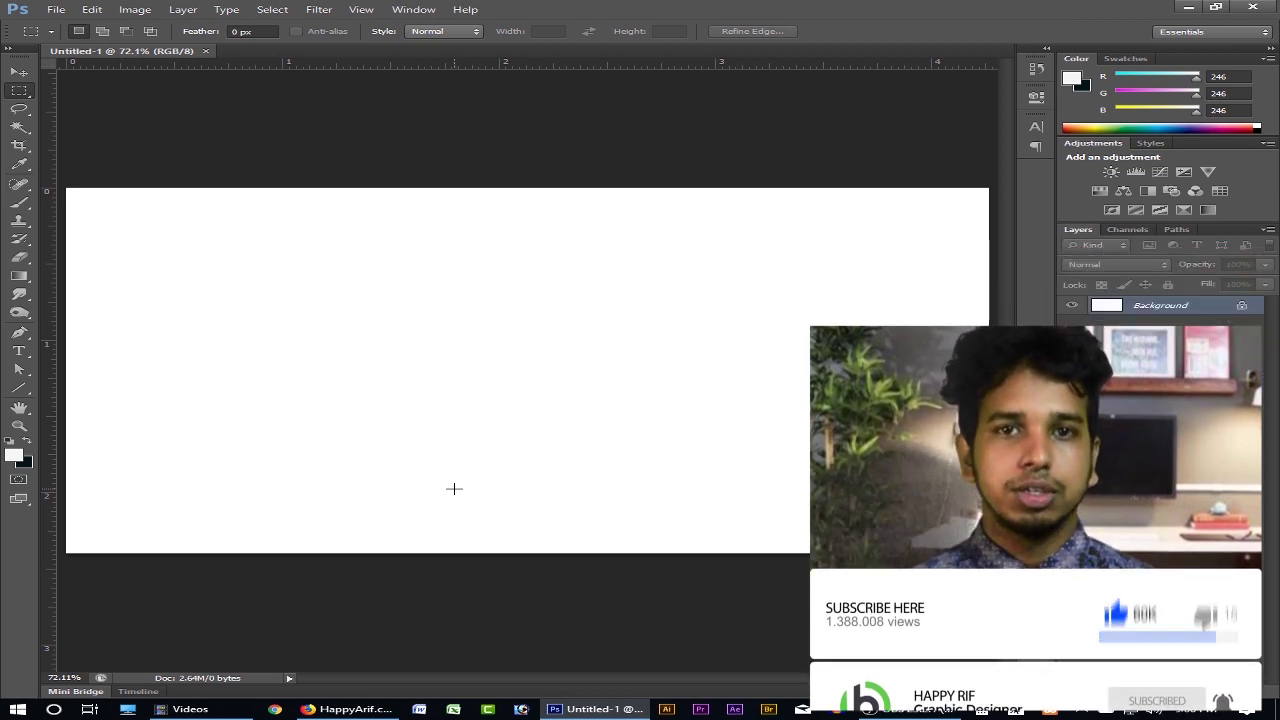
- Look at the reference login form image in the browser, then return to the blank Photoshop document
left_click(352, 709)
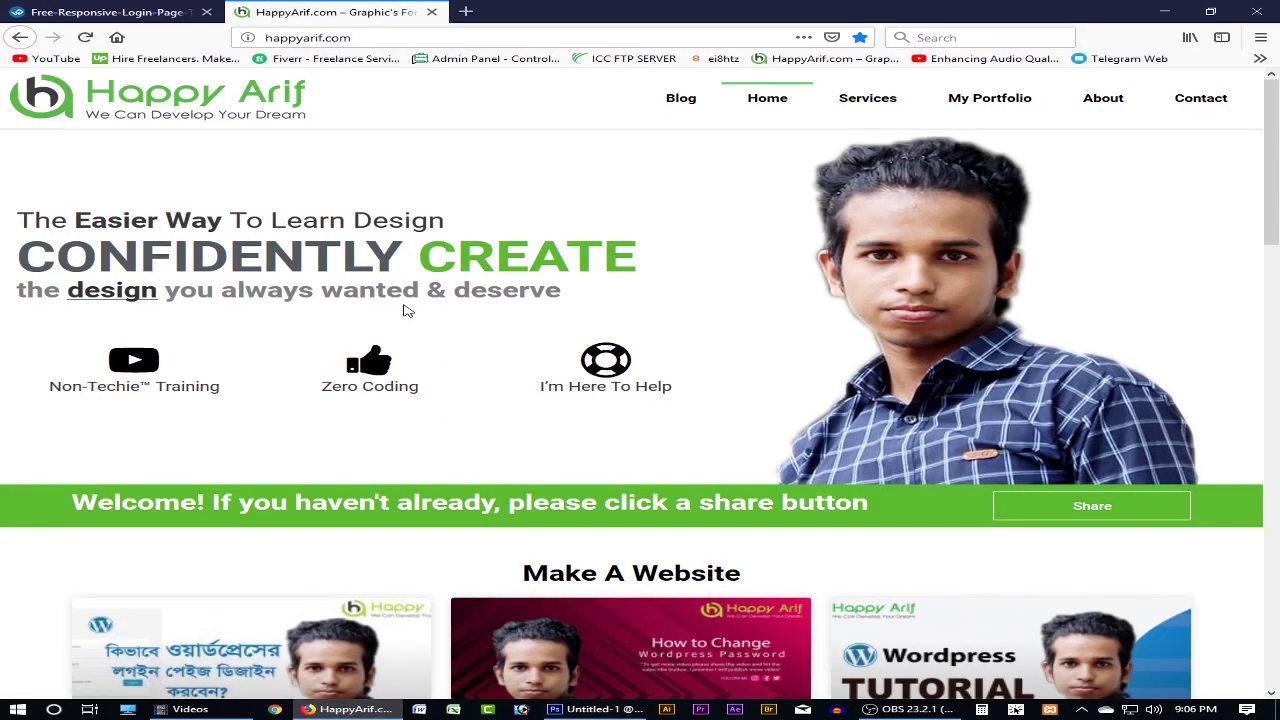
left_click(143, 12)
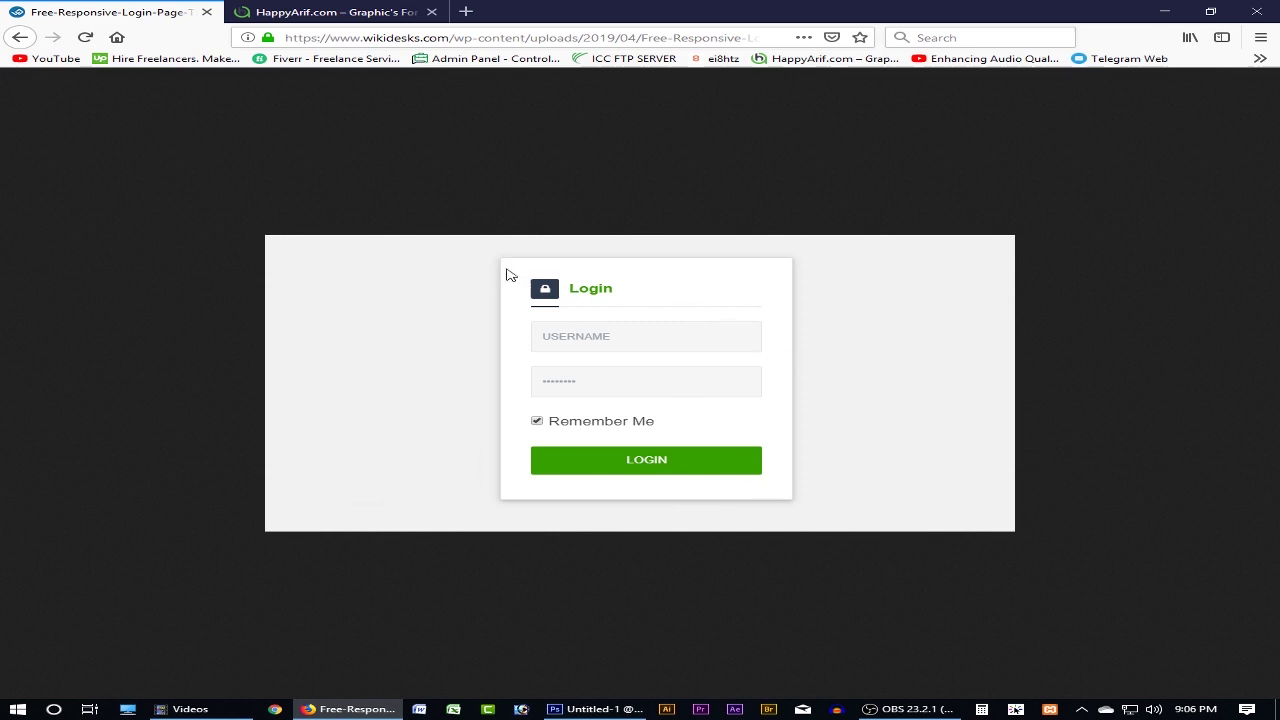
left_click(903, 709)
left_click(903, 709)
left_click(598, 710)
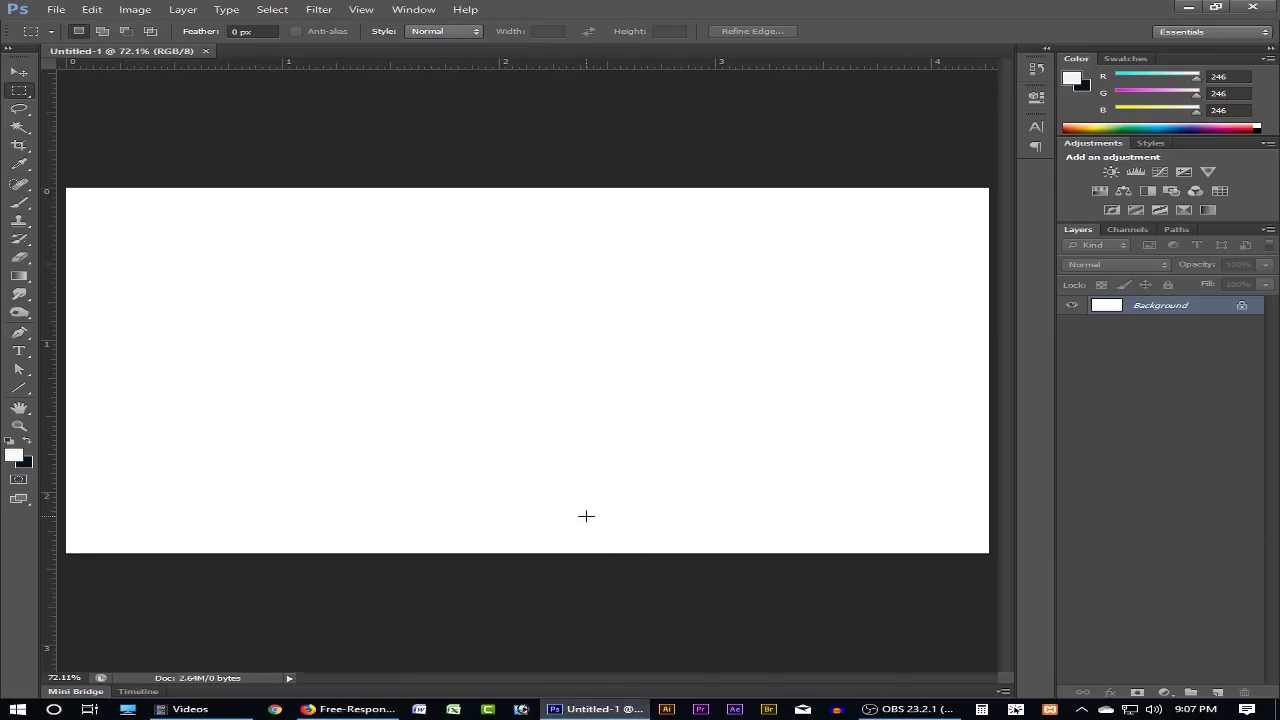
- Draw a filled-square custom shape about 469 × 569 px near the middle of the canvas and remove its stroke
left_click(20, 389)
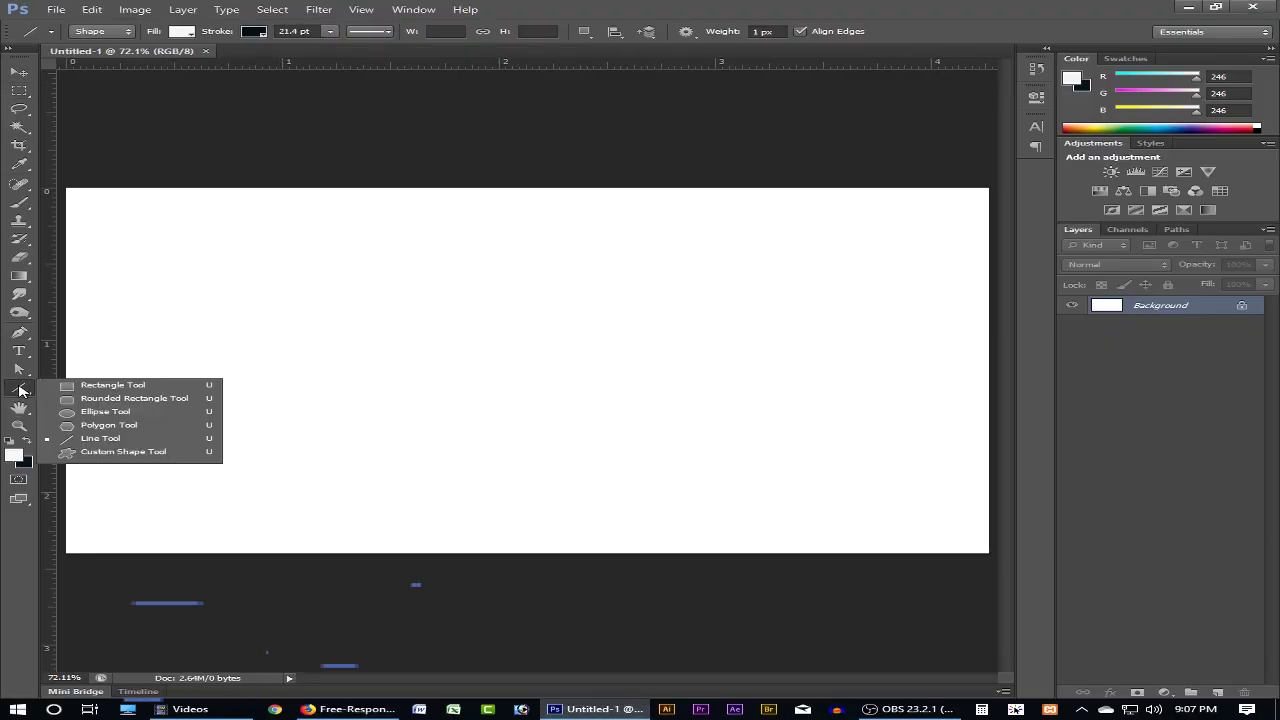
left_click(124, 452)
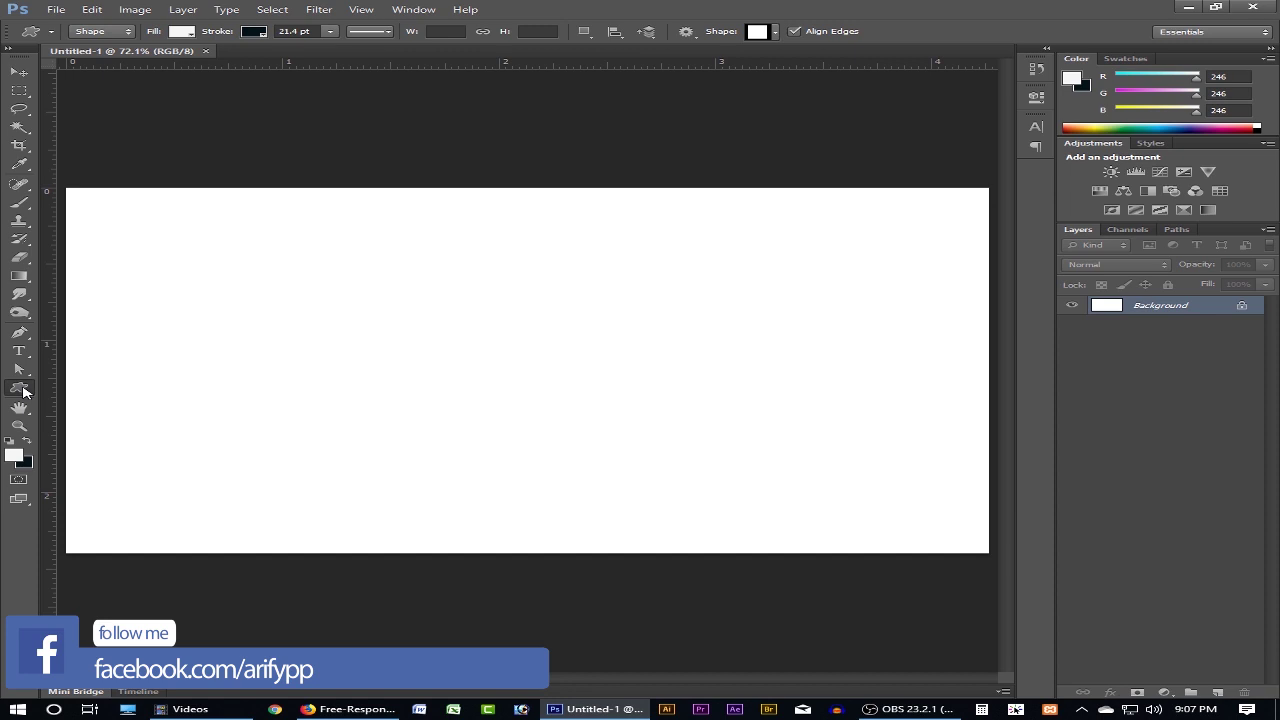
left_click(777, 33)
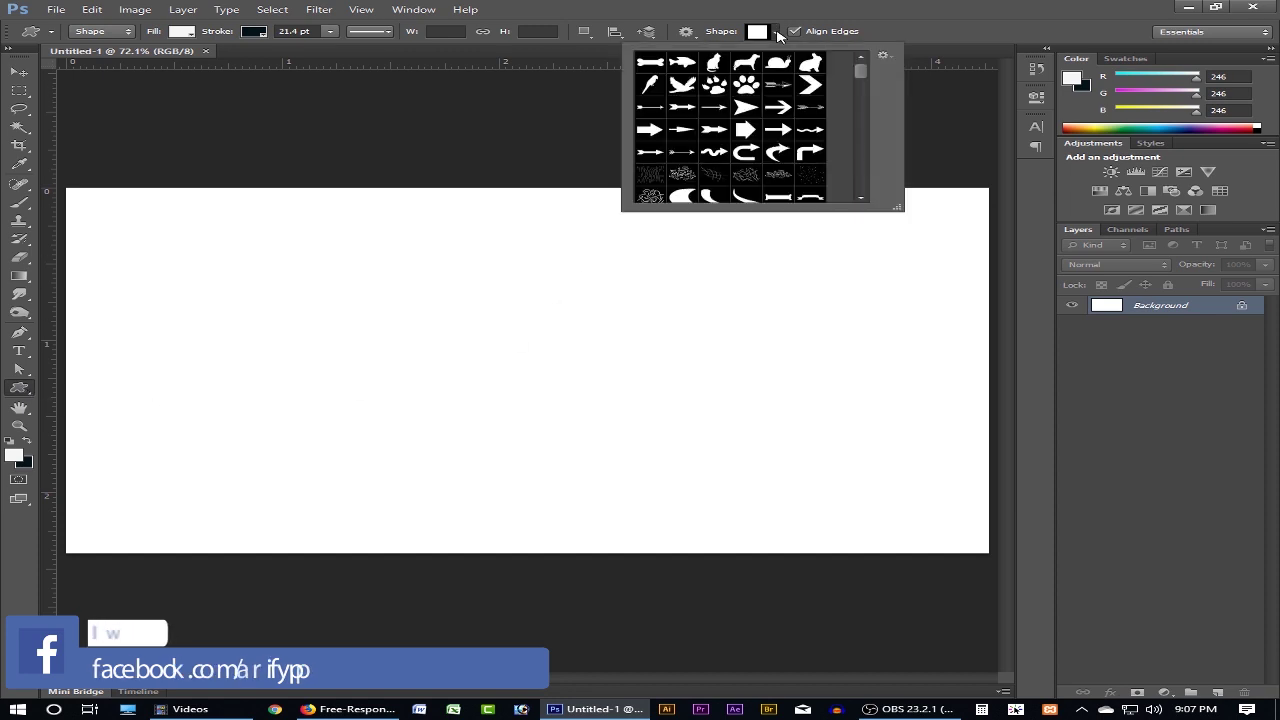
scroll(712, 175, "down", 8)
scroll(712, 175, "down", 10)
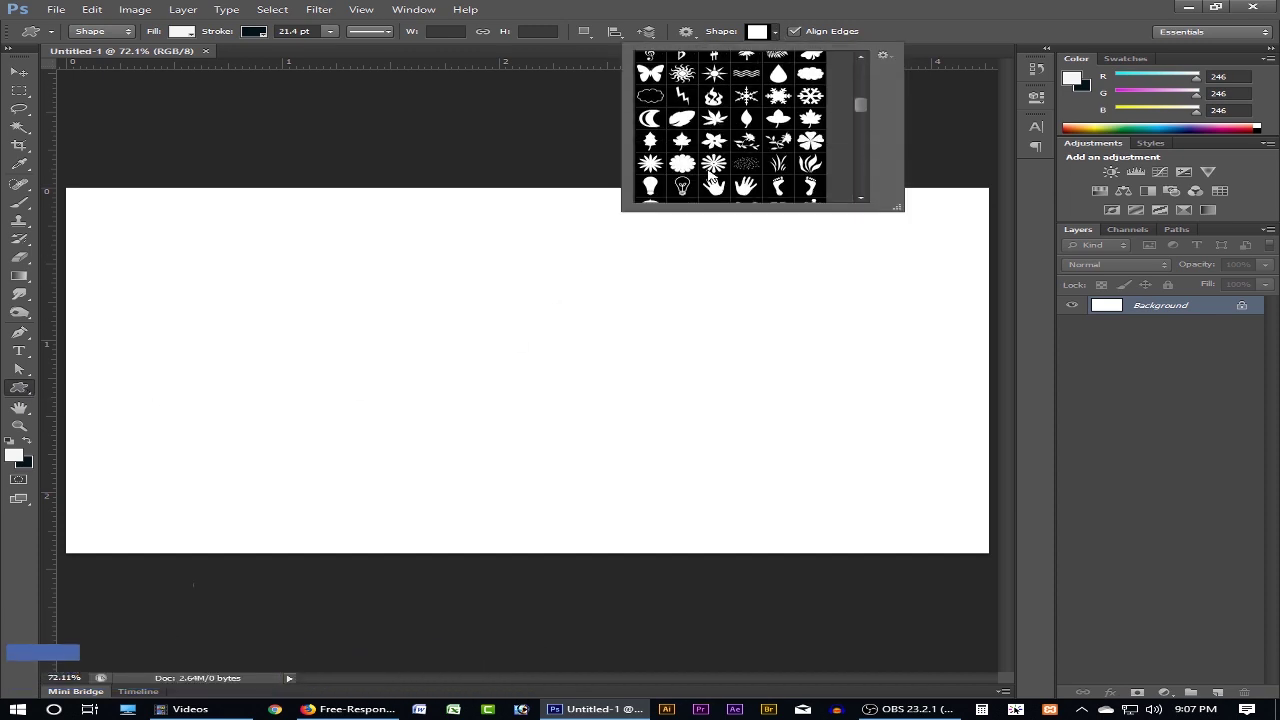
scroll(712, 175, "down", 10)
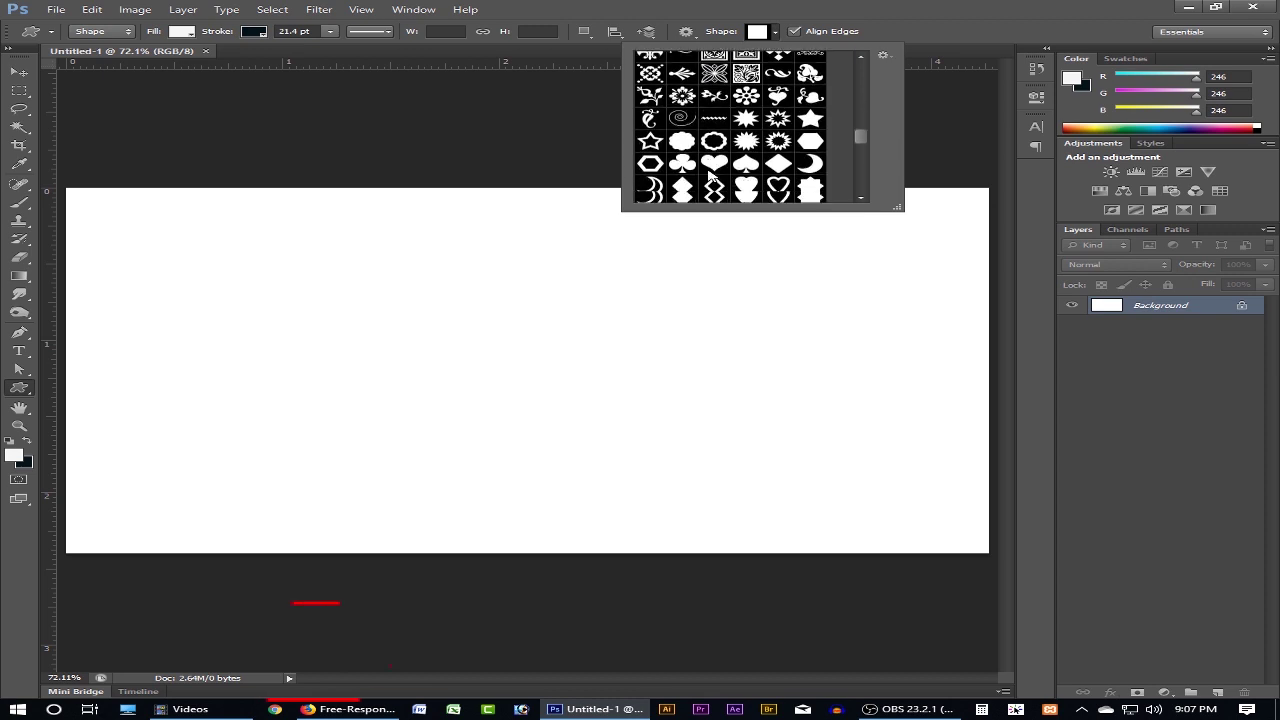
left_click(651, 153)
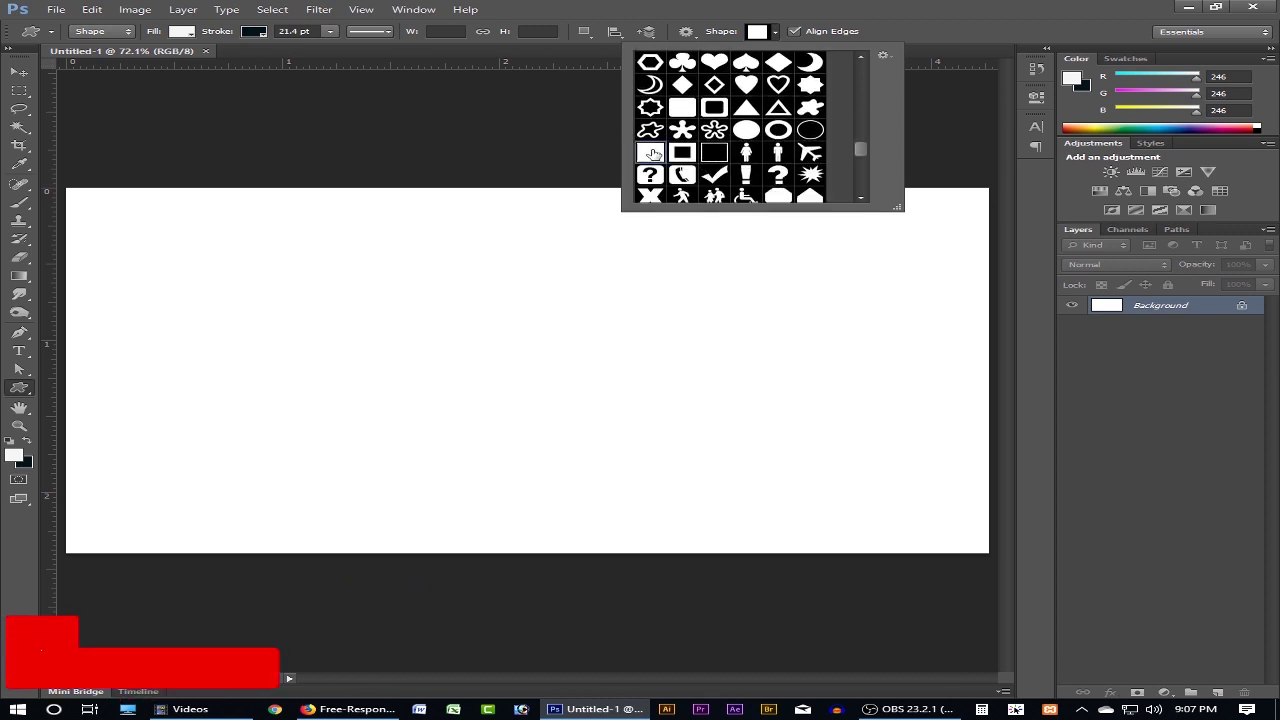
left_click_drag(343, 213, 681, 501)
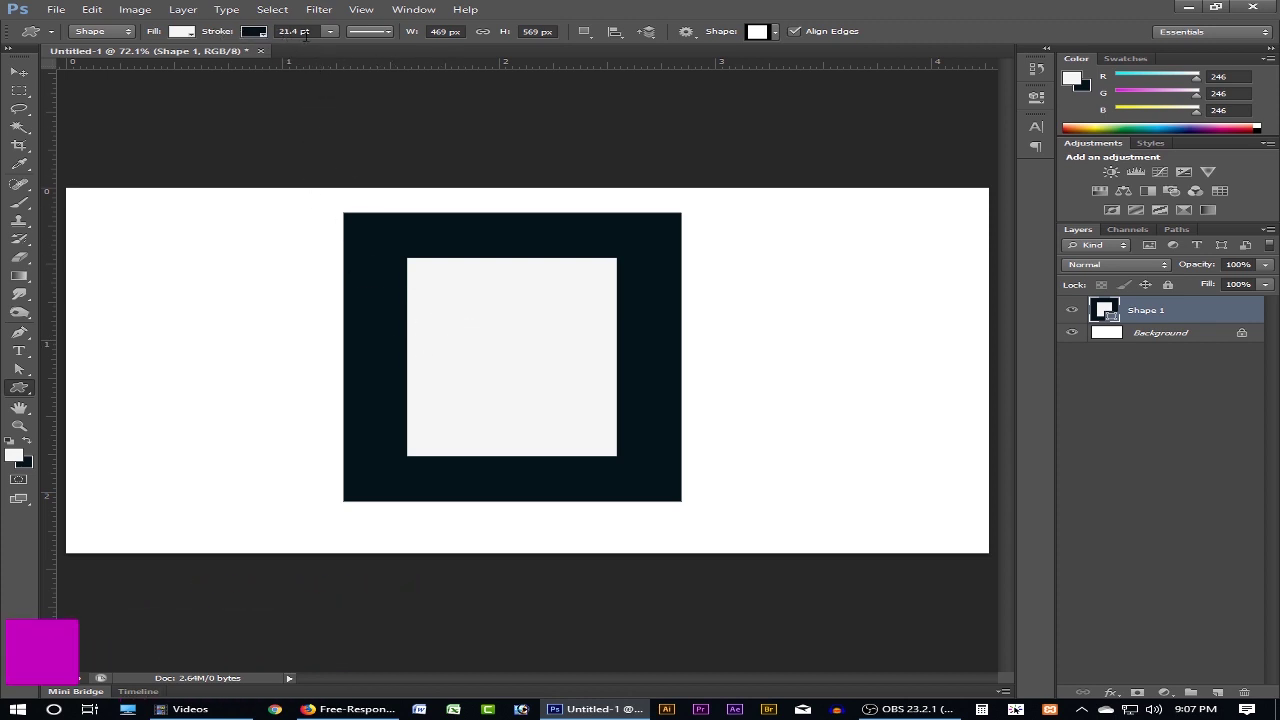
left_click(263, 36)
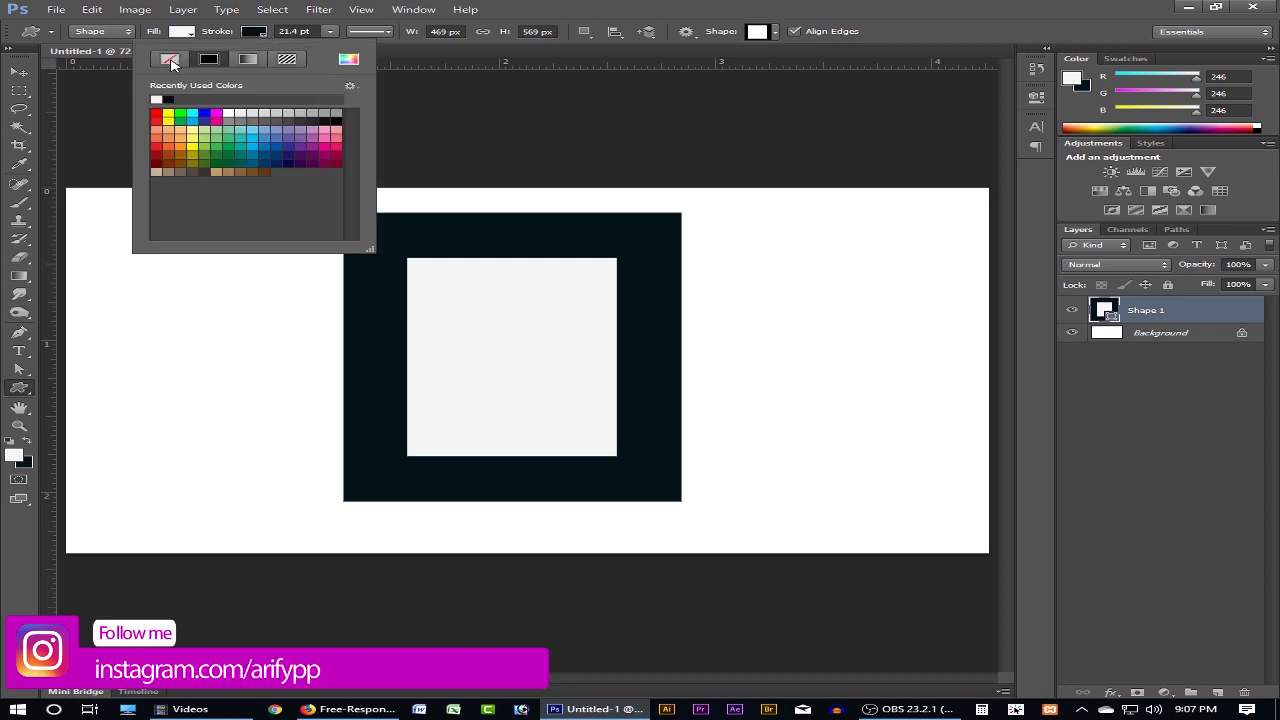
left_click(171, 61)
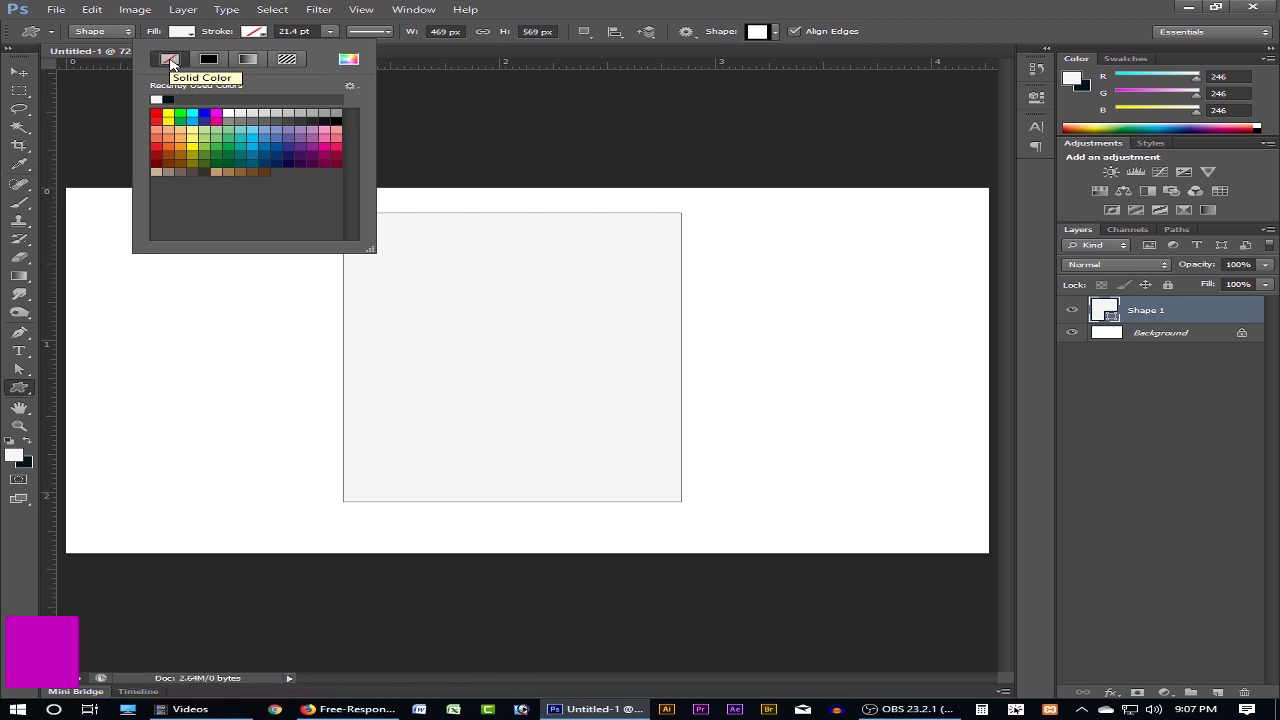
- Scale the square shape to about 96.5% with Free Transform and nudge it slightly up and left
left_click(18, 72)
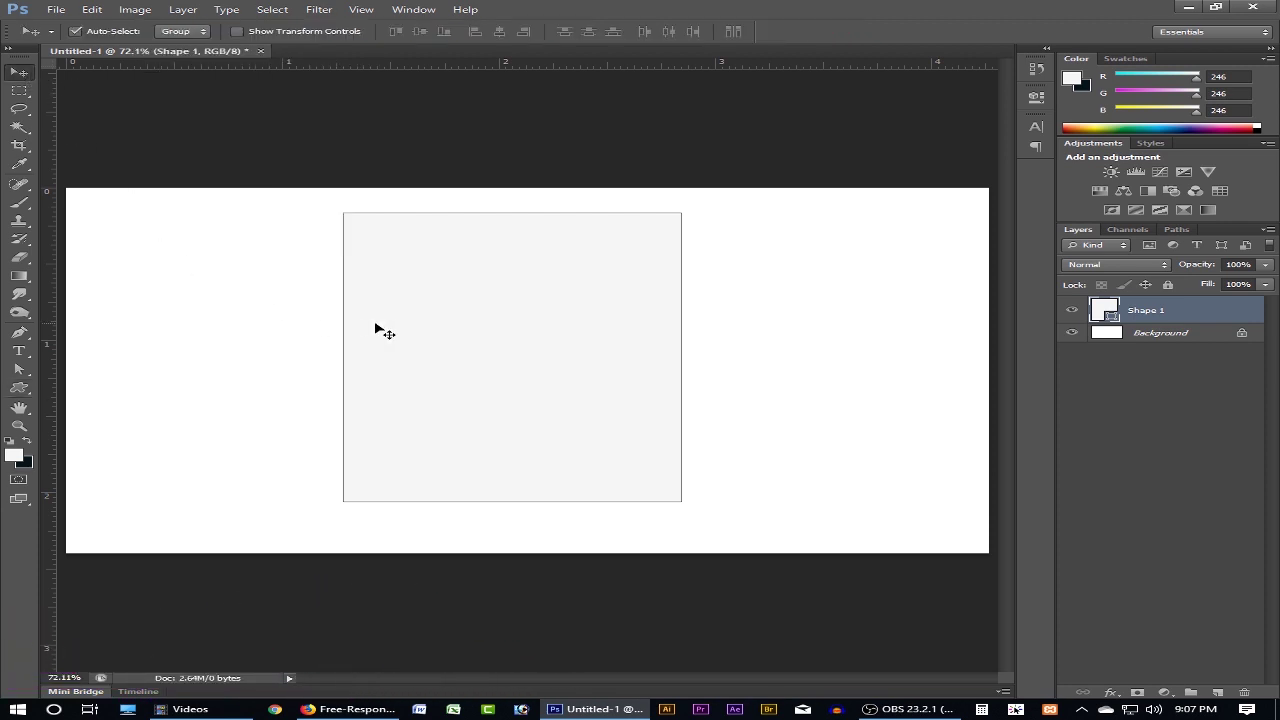
left_click_drag(435, 292, 436, 301)
key("ctrl+t")
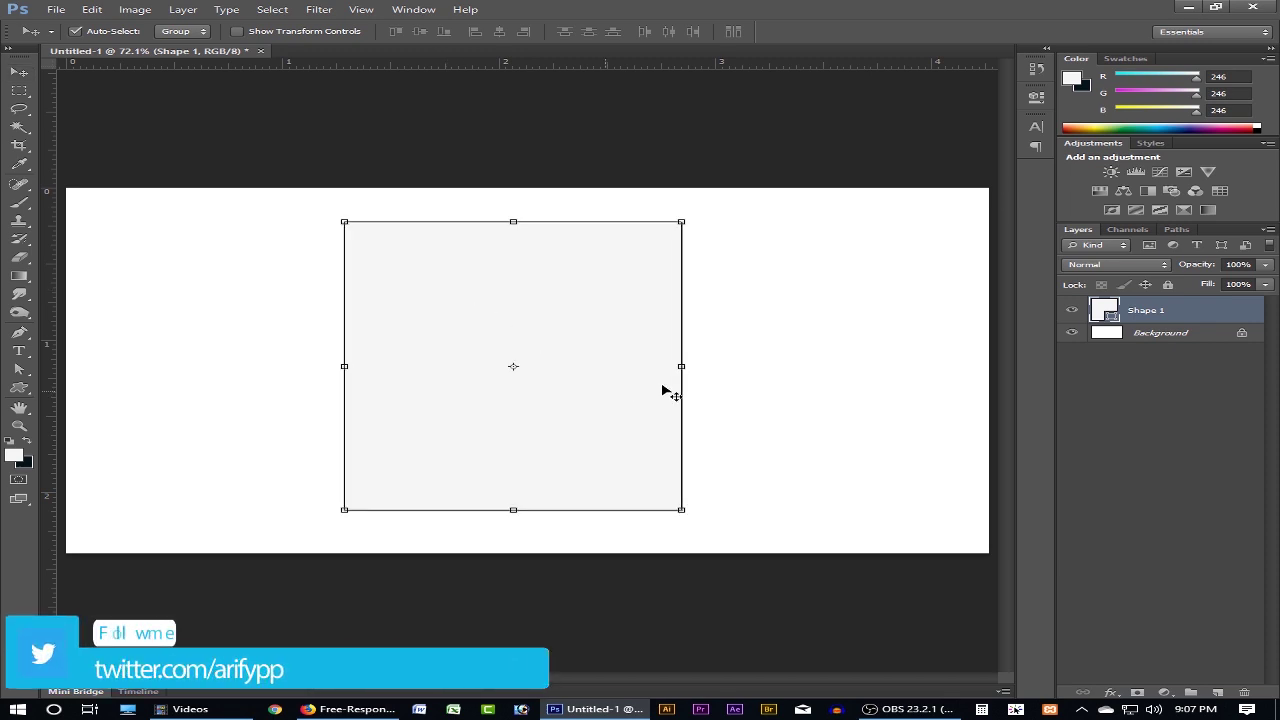
left_click_drag(682, 511, 674, 504)
left_click_drag(614, 457, 613, 461)
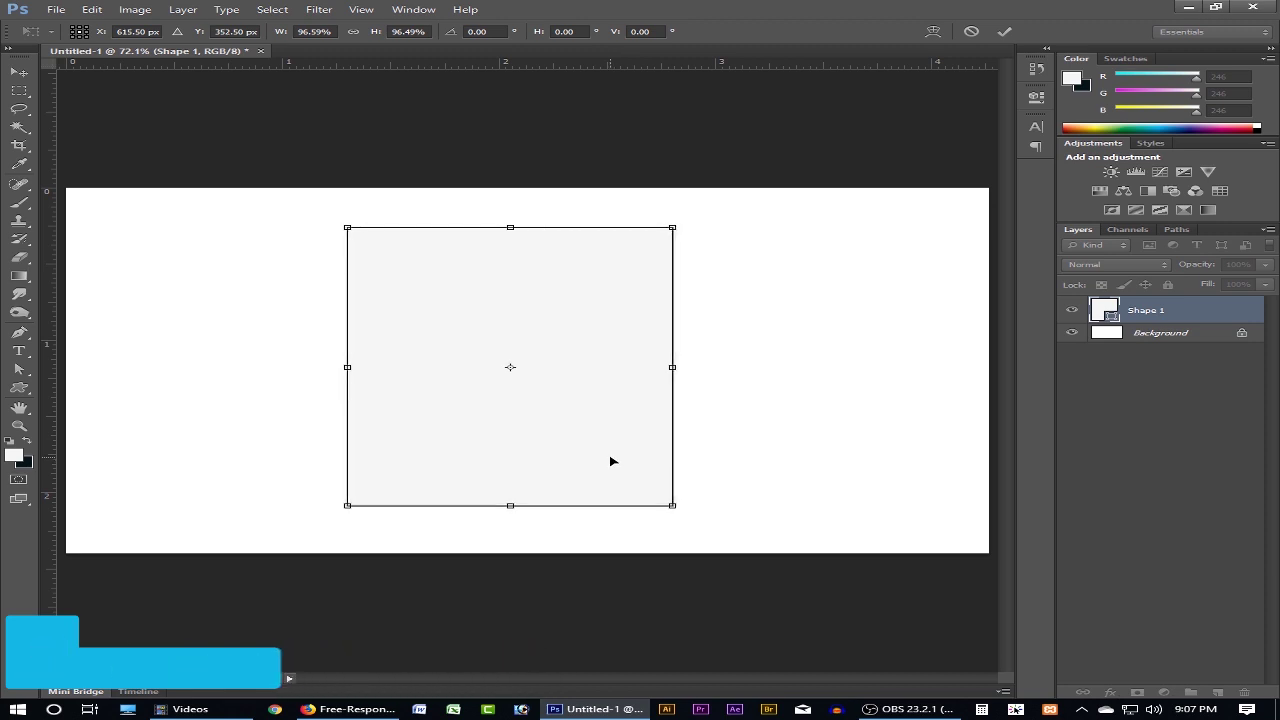
key("Up")
key("Up")
key("Up")
key("Up")
key("Left")
key("Return")
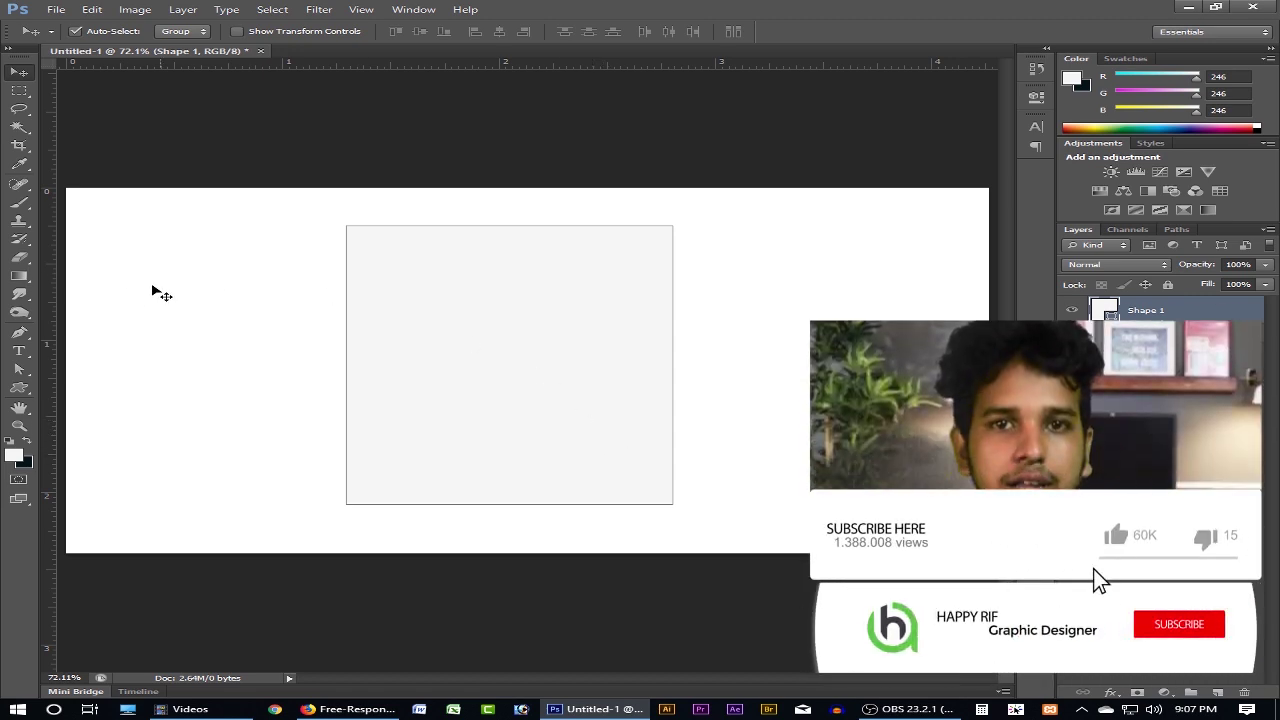
- Compare the drawn panel with the reference login form in the browser and return to Photoshop
left_click(20, 390)
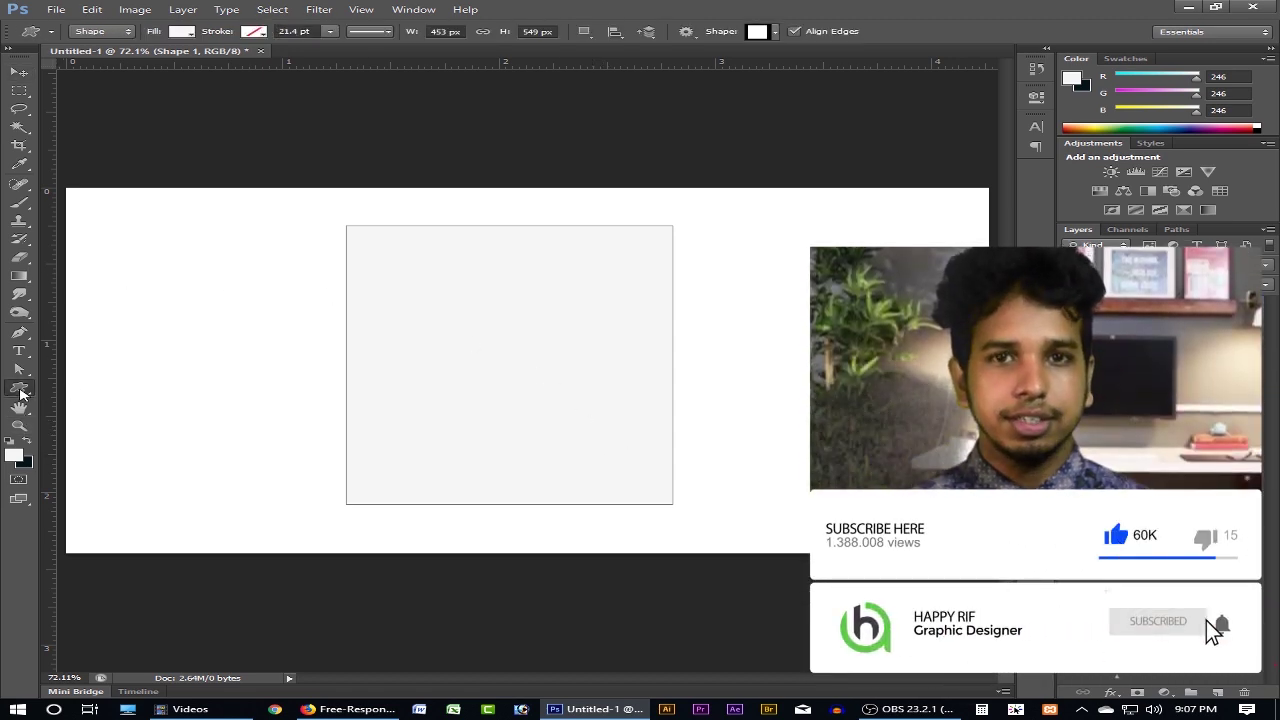
left_click(350, 709)
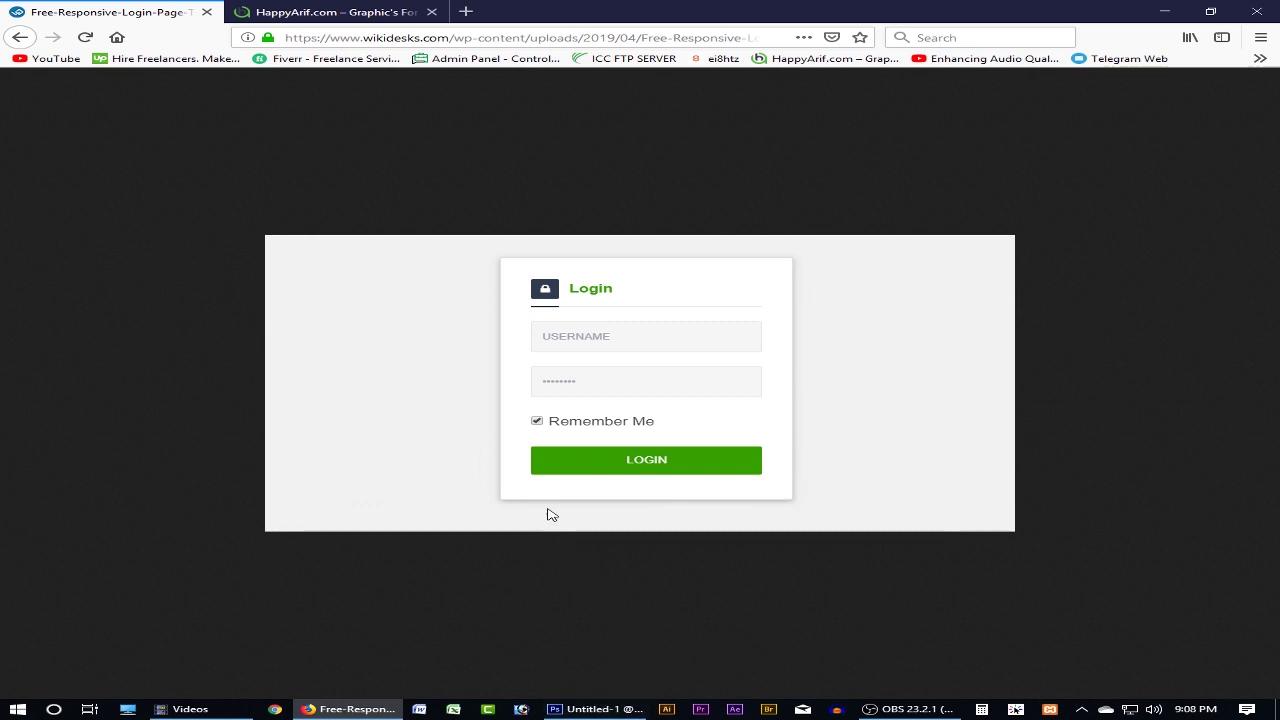
left_click(616, 703)
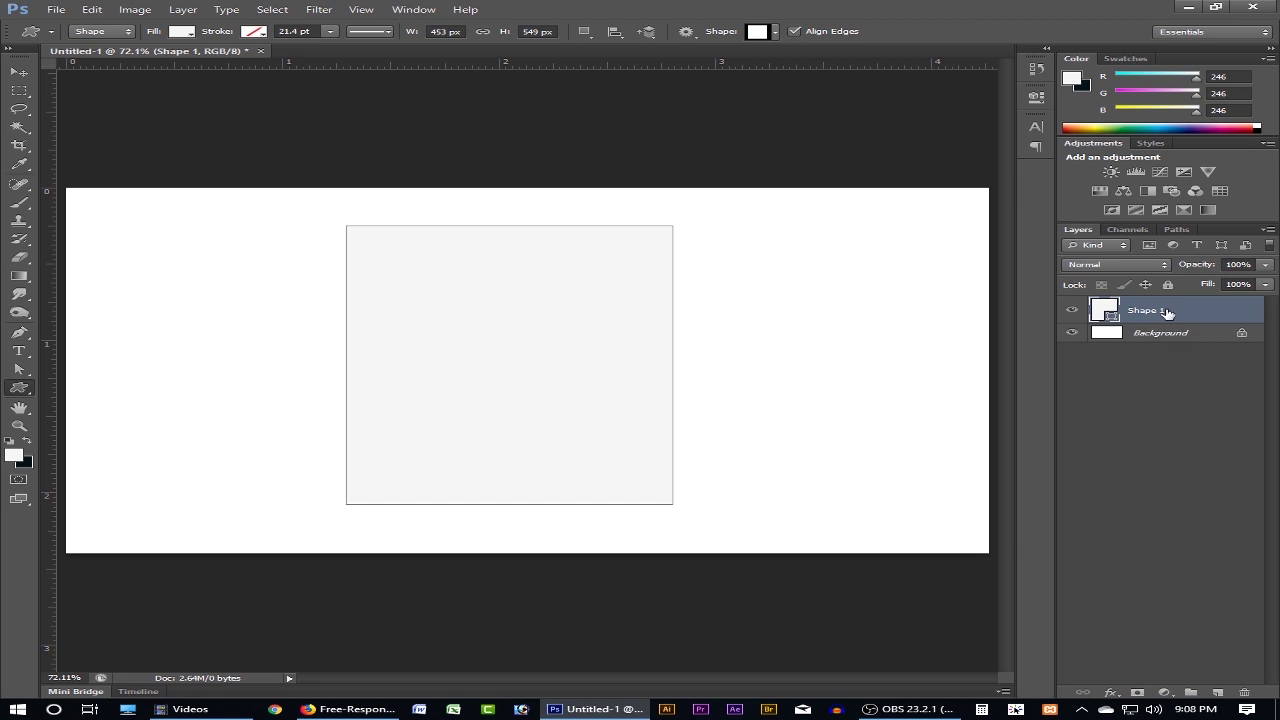
- Add a drop shadow to the square panel with a 2 px distance, 13 px size and 153° angle
left_click(1117, 696)
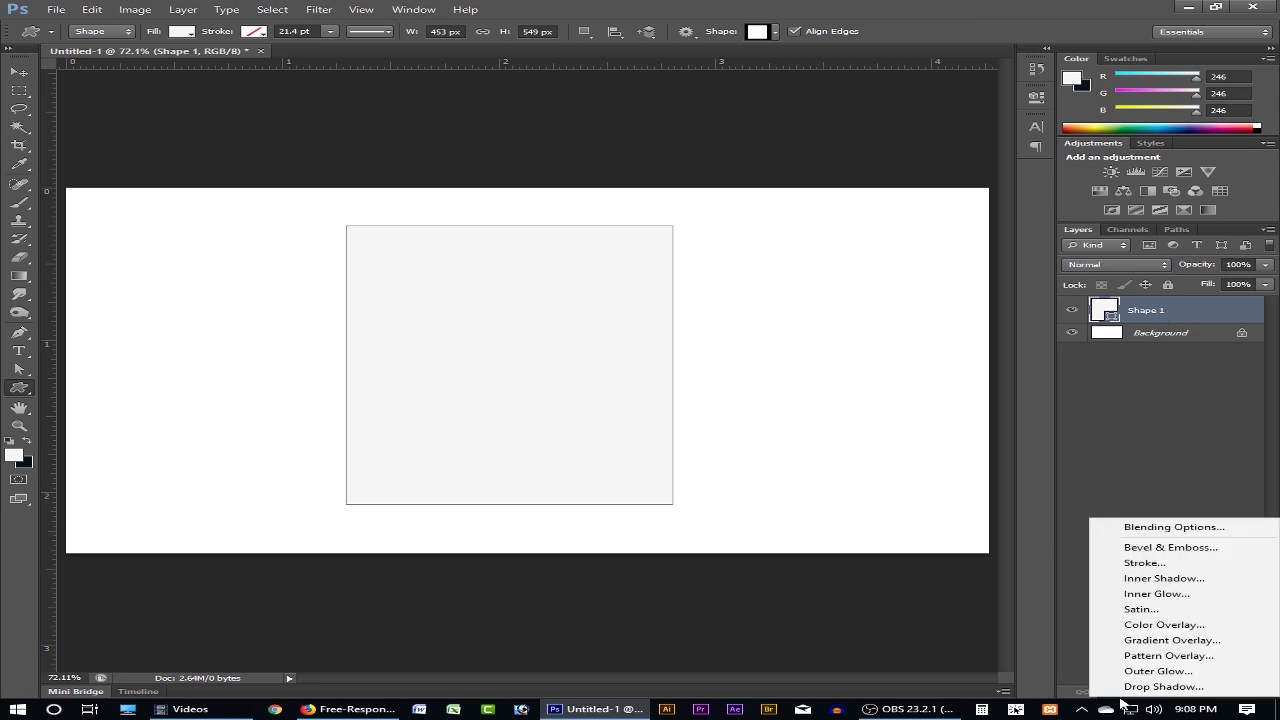
left_click(1160, 530)
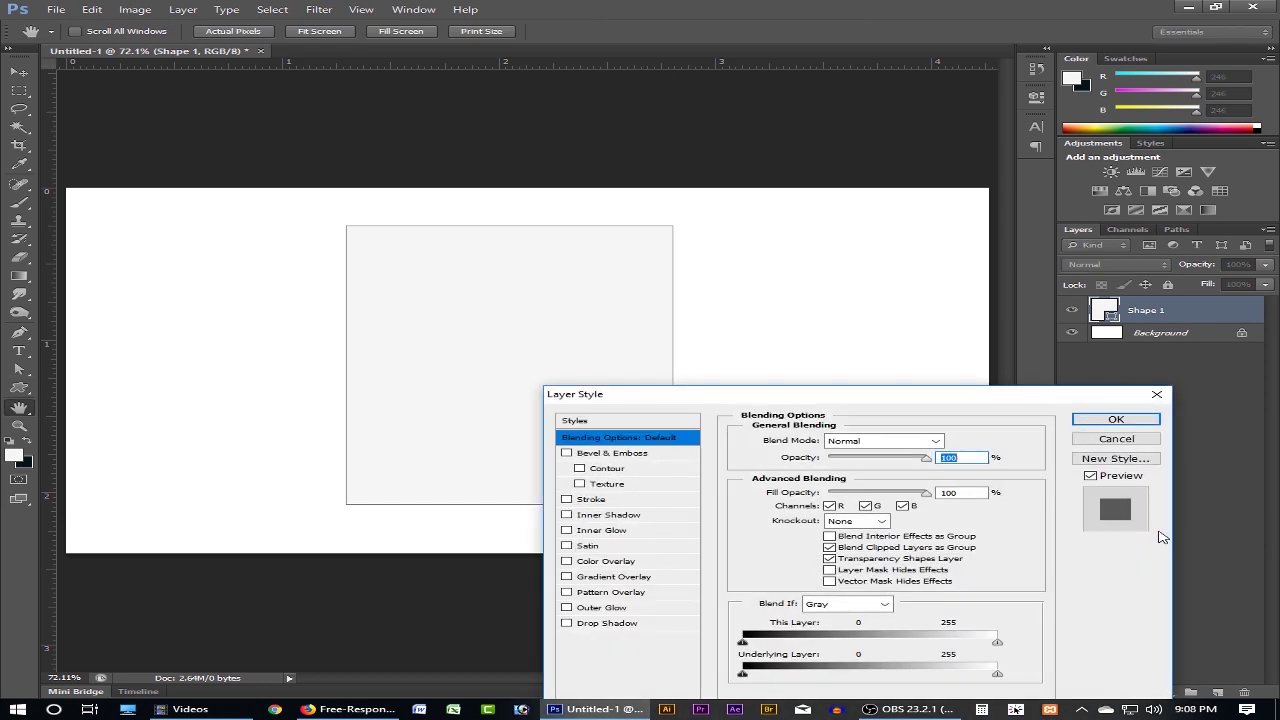
left_click_drag(843, 403, 922, 342)
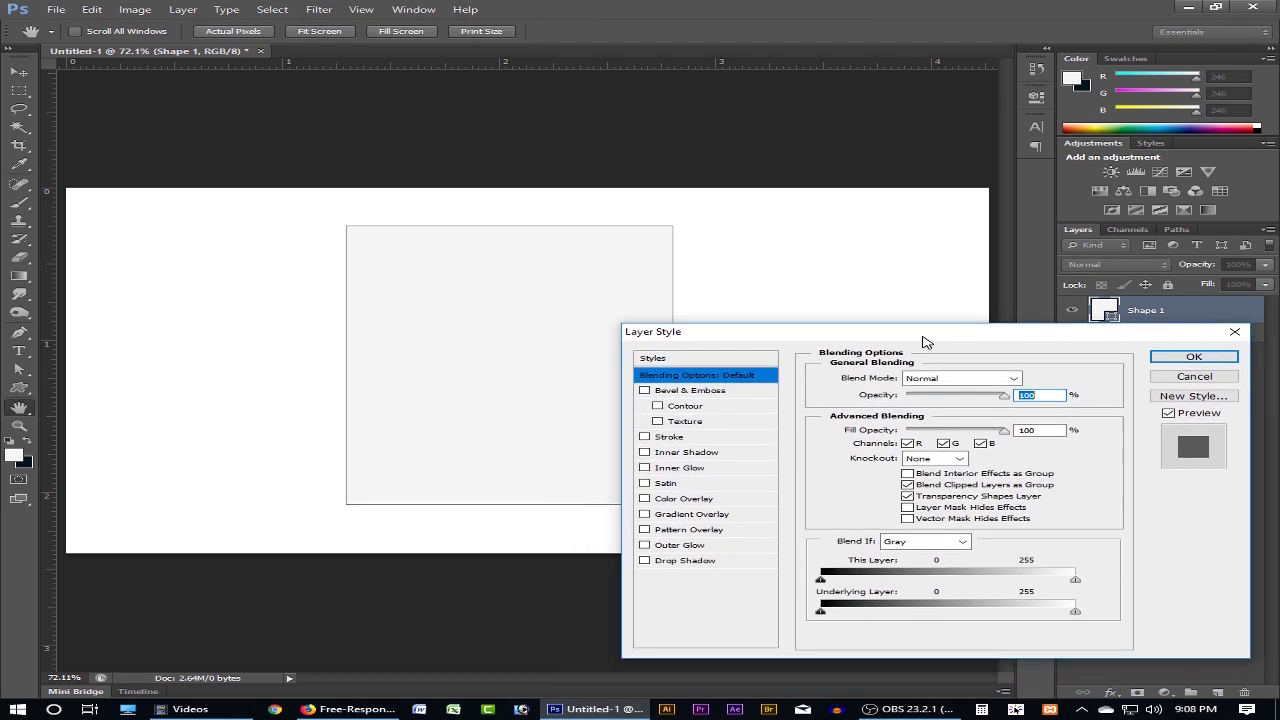
left_click(686, 564)
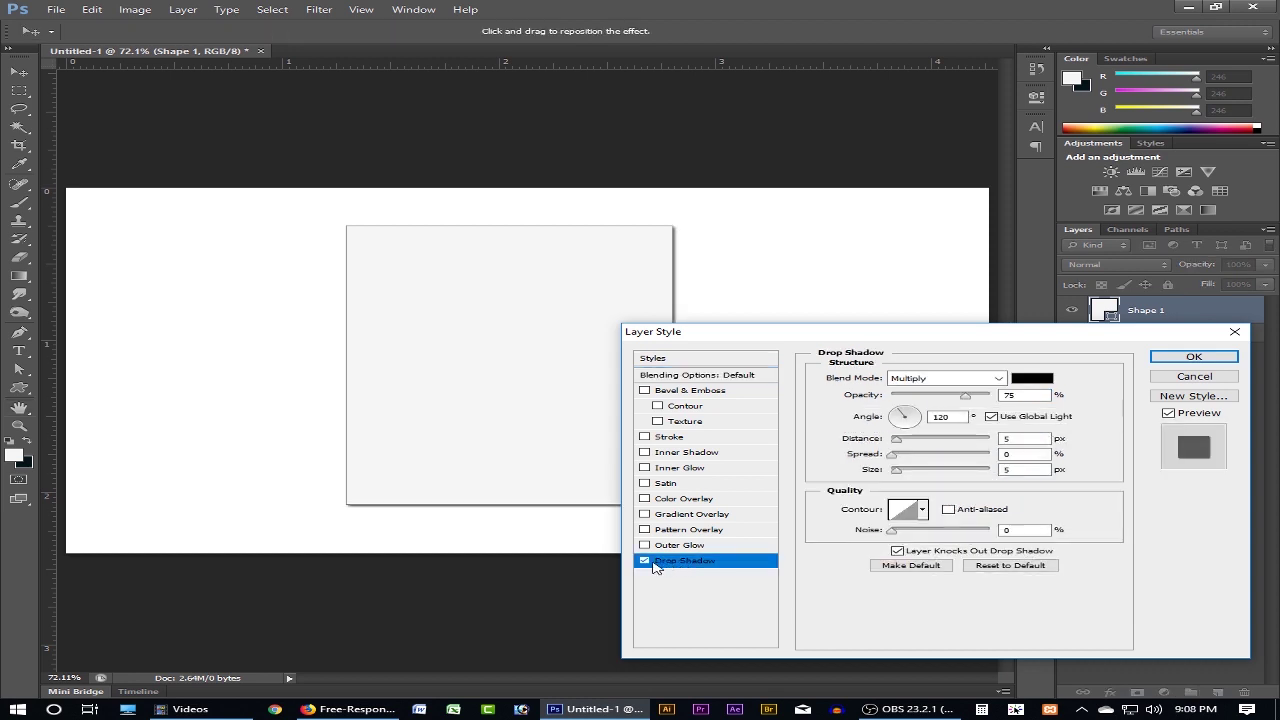
left_click_drag(500, 540, 498, 537)
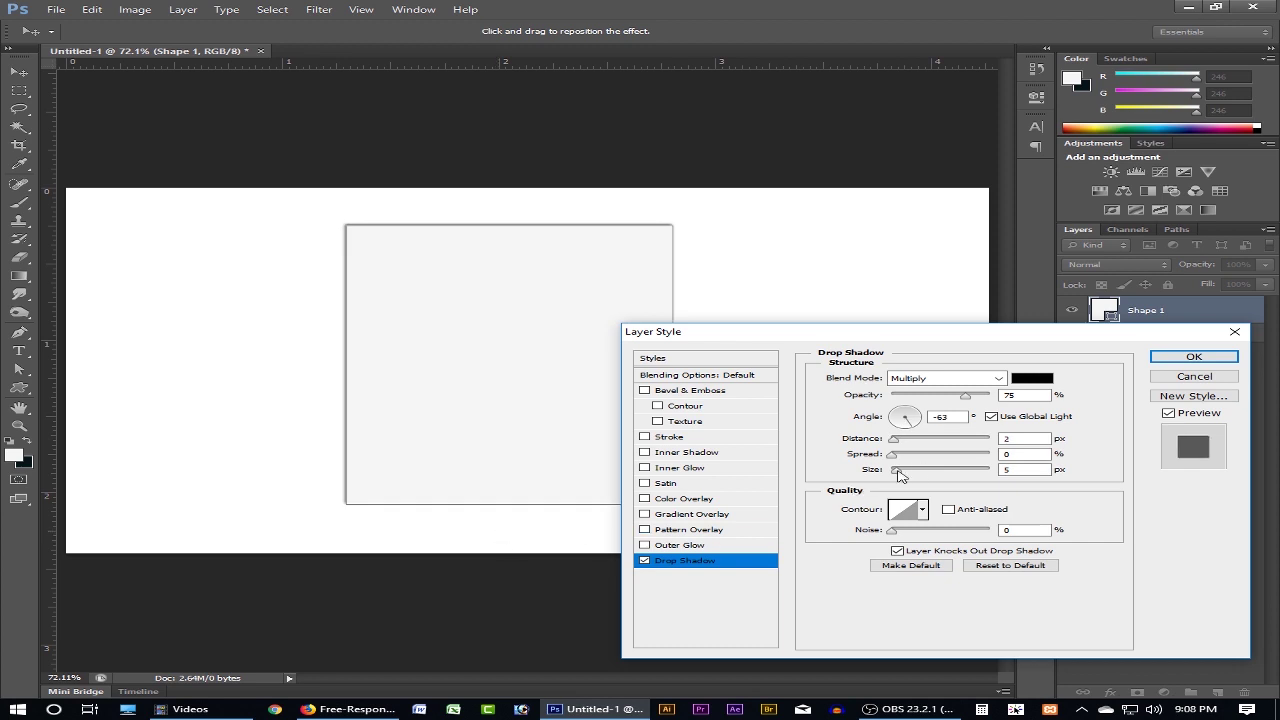
left_click_drag(897, 475, 903, 475)
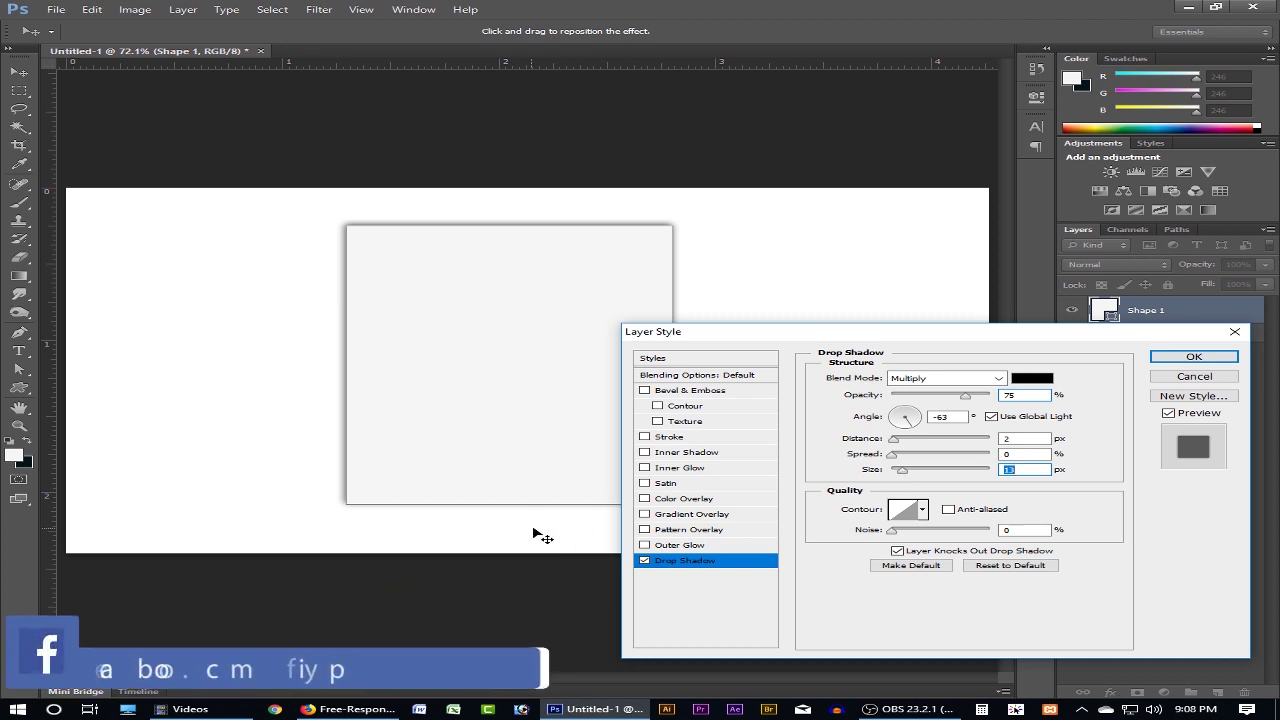
left_click_drag(533, 529, 533, 531)
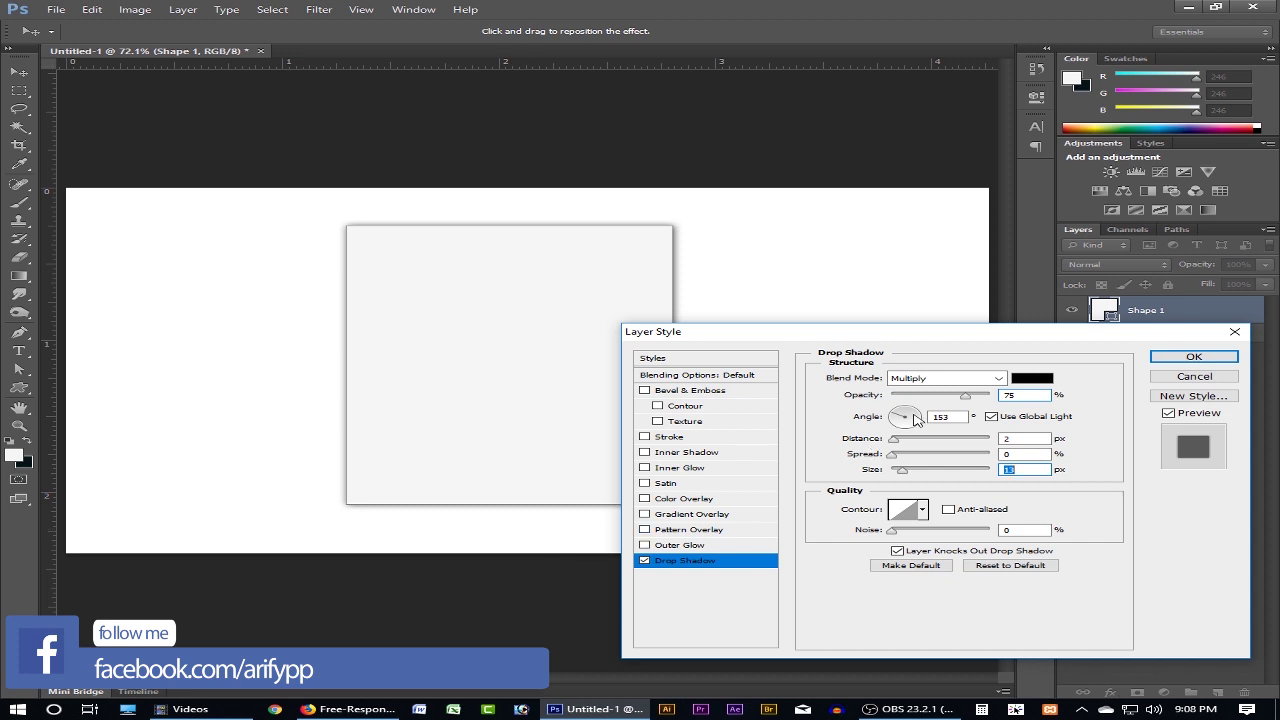
- Refine the panel's drop shadow to 36% opacity, 0 px distance, 4% spread and 21 px size, and apply it
left_click_drag(955, 402, 926, 398)
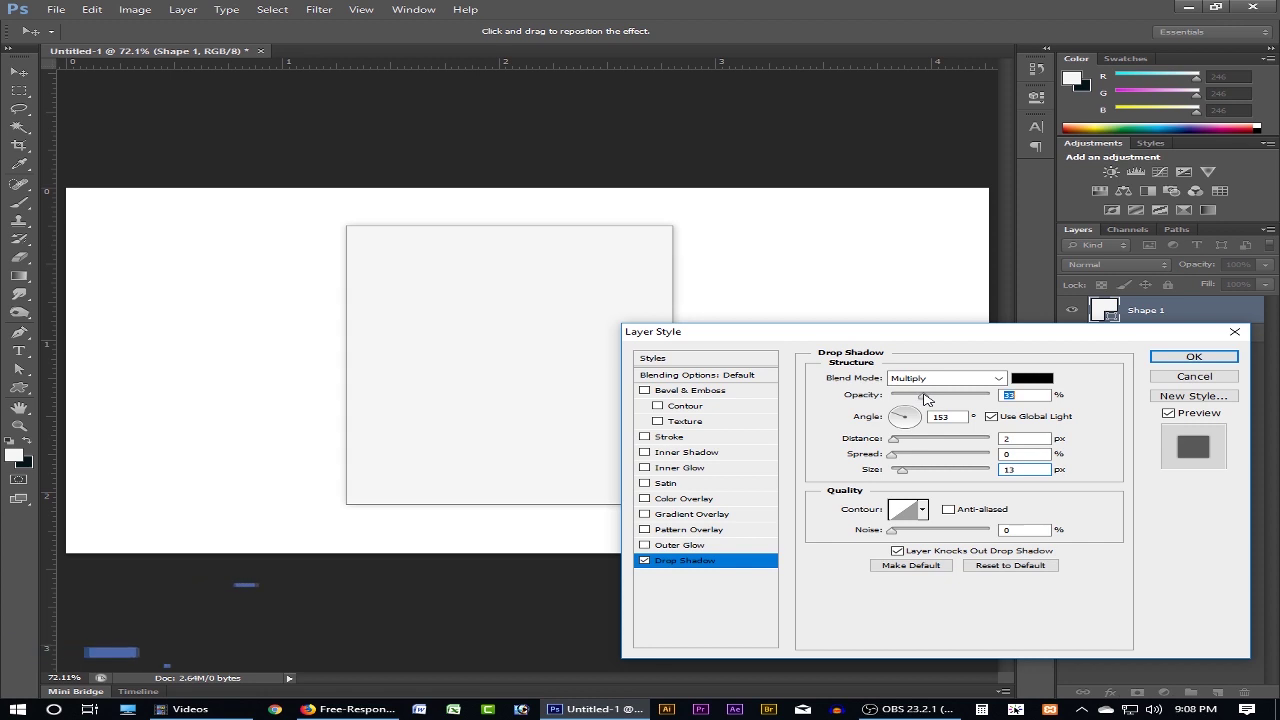
mouse_move(894, 440)
left_mouse_down()
mouse_move(916, 459)
mouse_move(903, 459)
left_mouse_up()
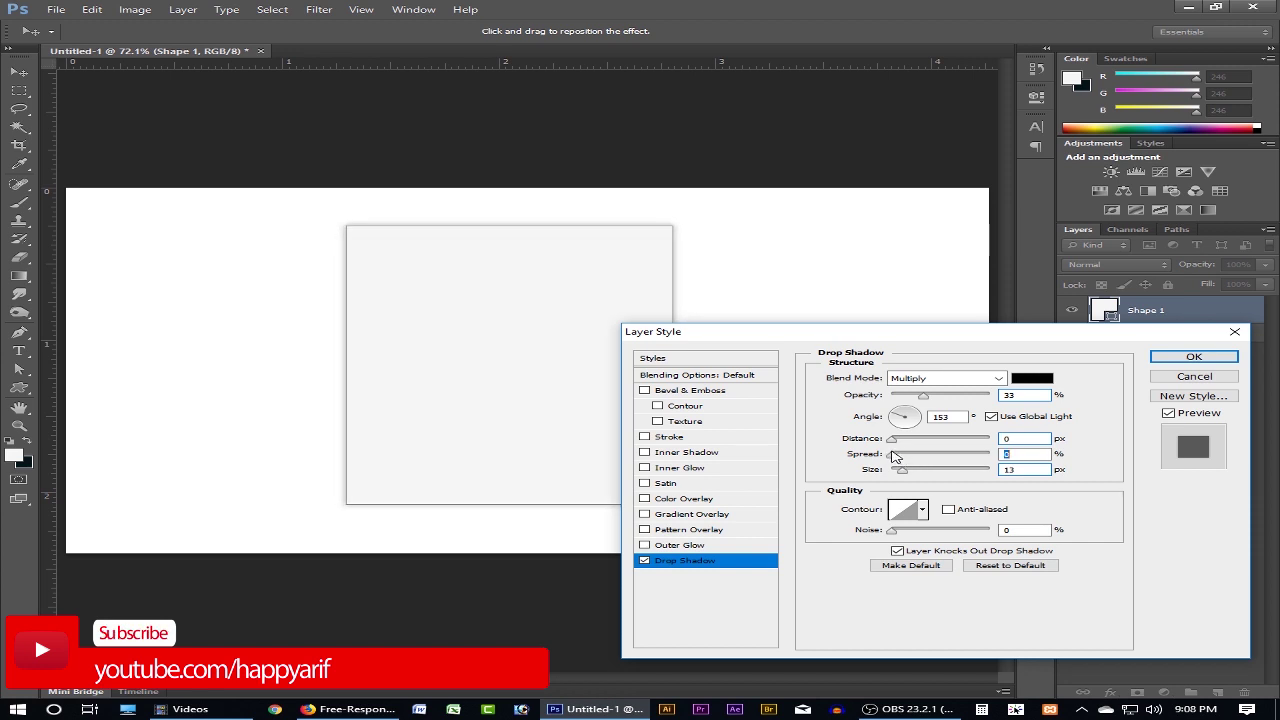
left_click_drag(905, 475, 906, 476)
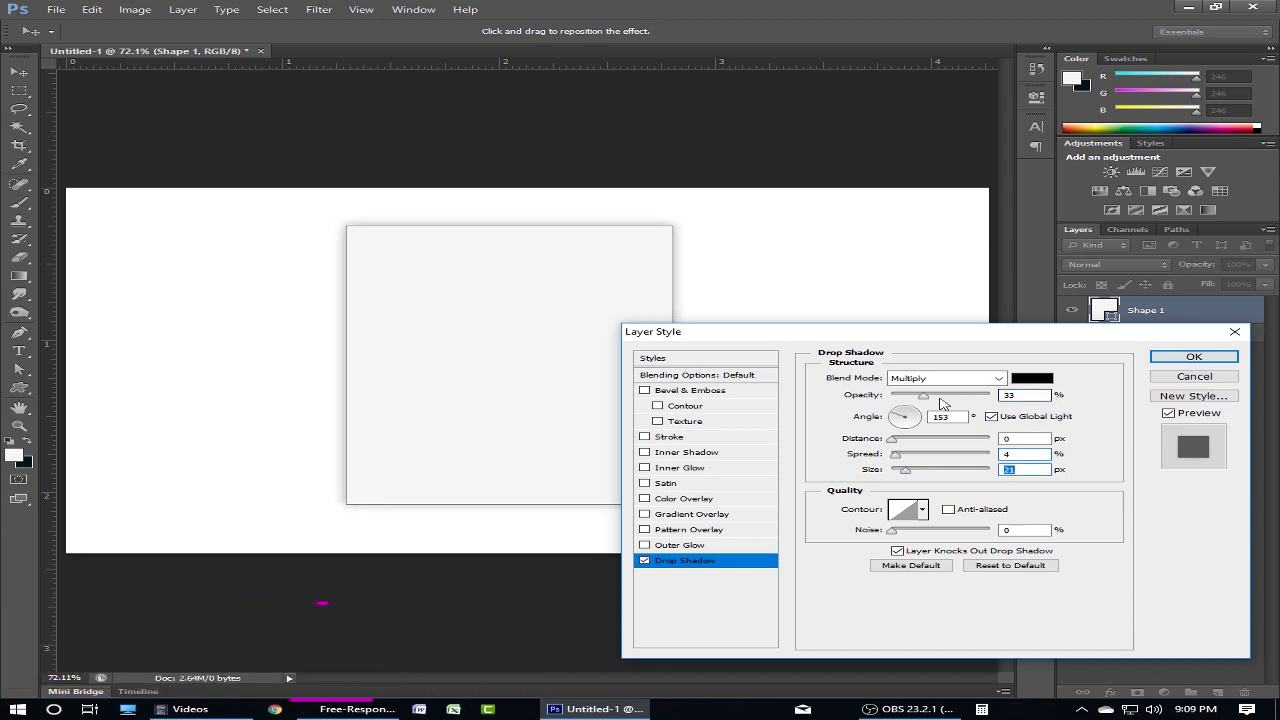
left_click_drag(923, 398, 930, 400)
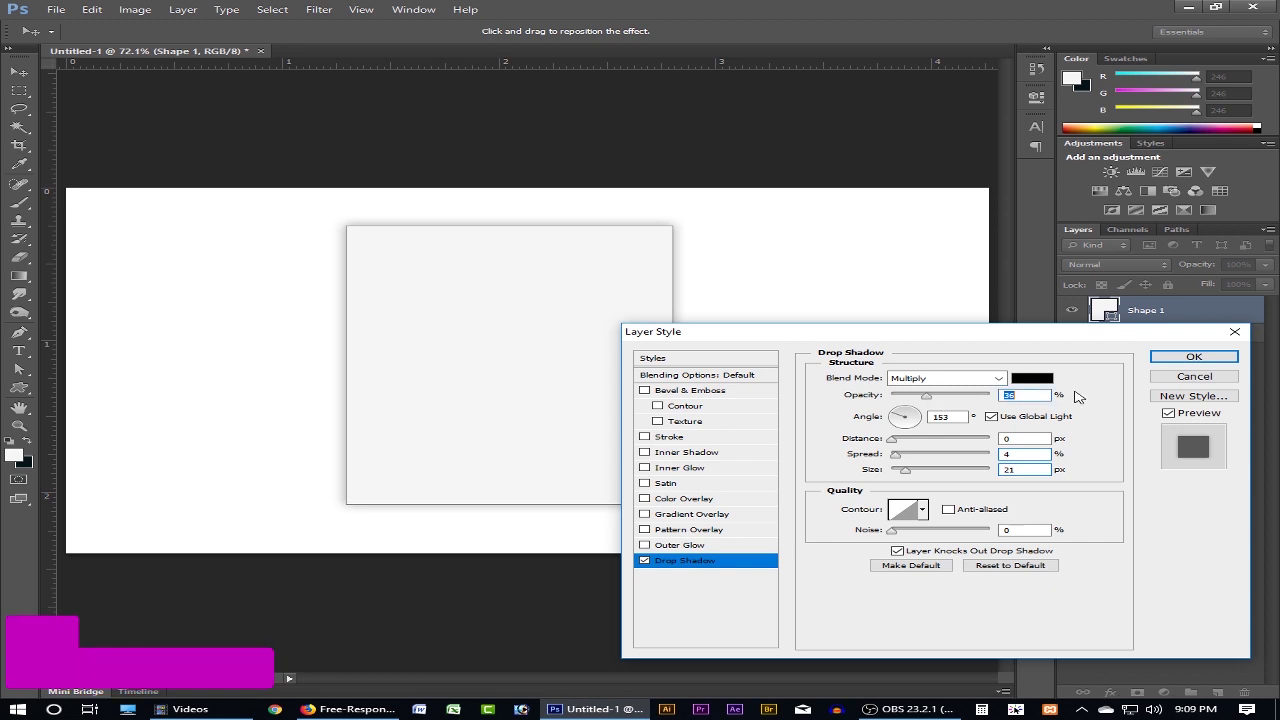
left_click(1191, 358)
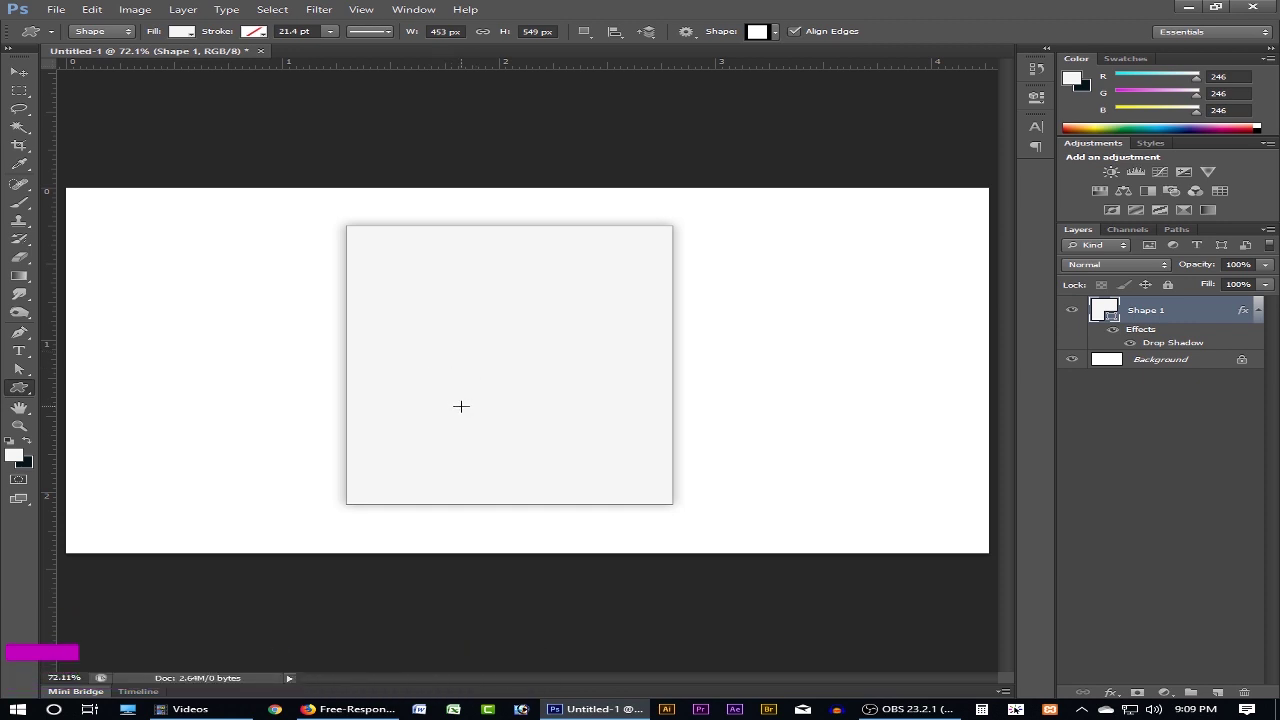
left_click(183, 32)
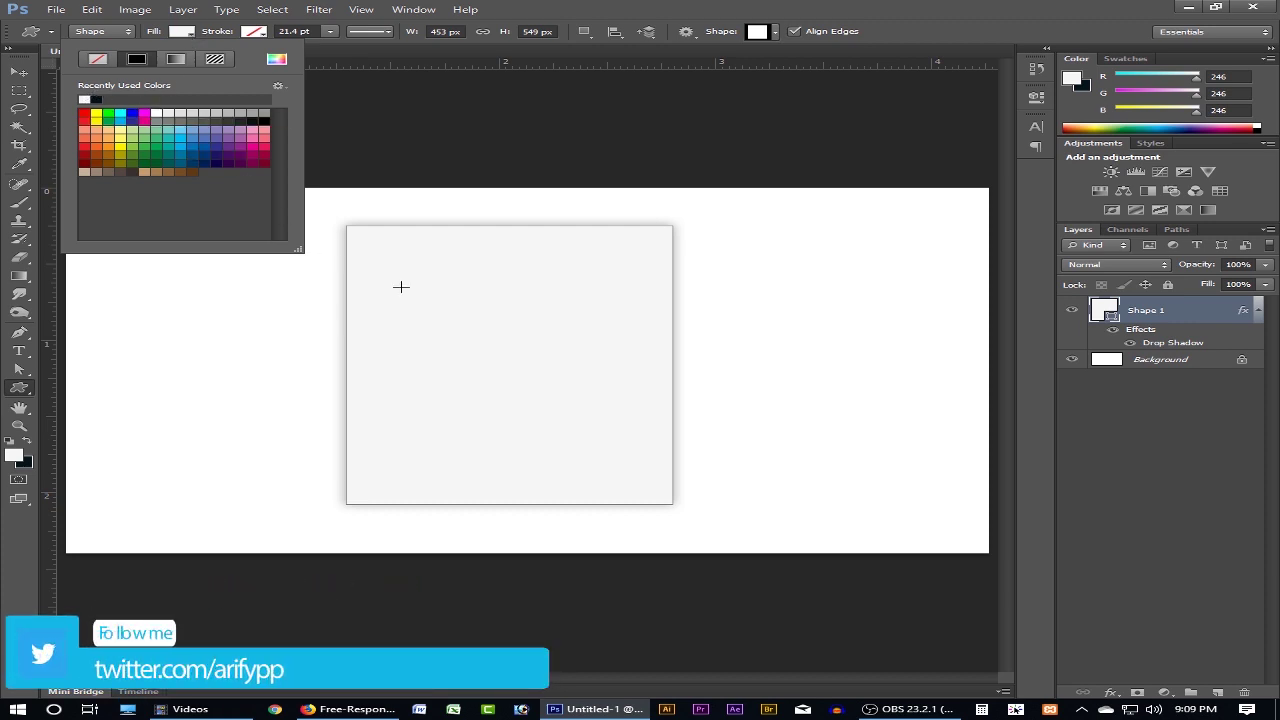
left_click(461, 342)
left_click(584, 294)
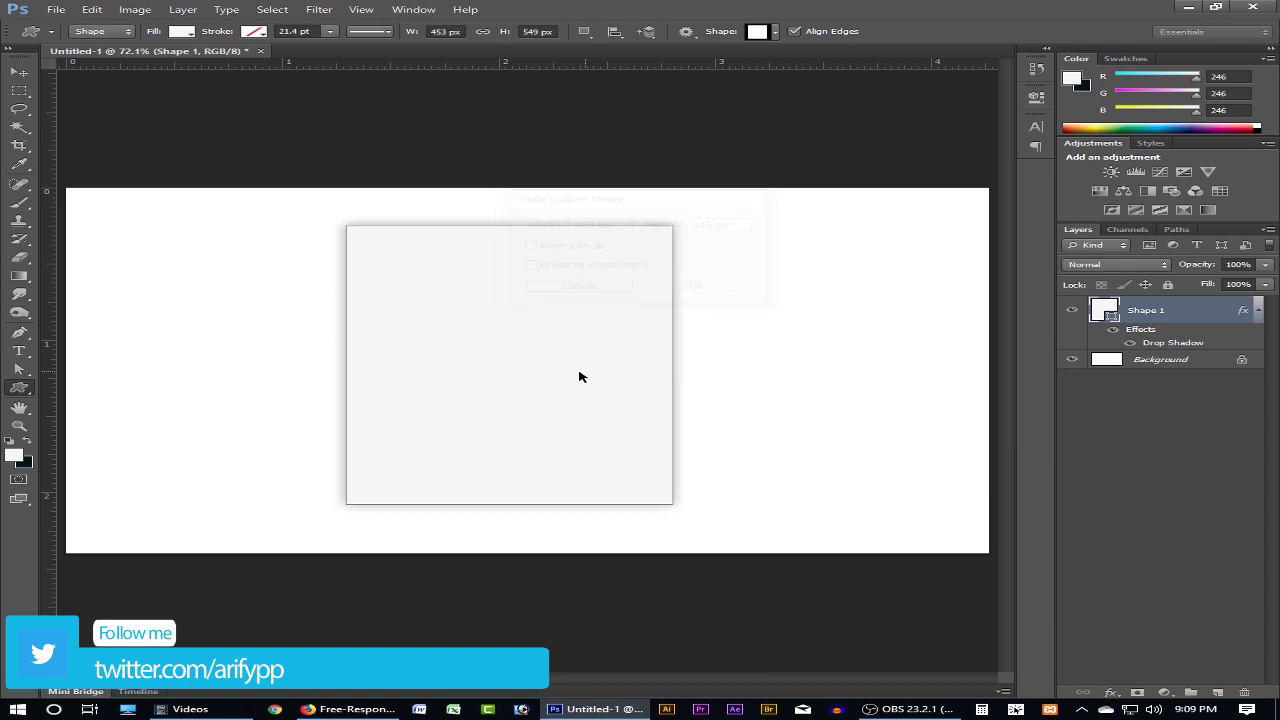
- Change the panel's fill colour to white and rename its layer "login background"
left_click(528, 357, "ctrl")
left_click(528, 357, "ctrl")
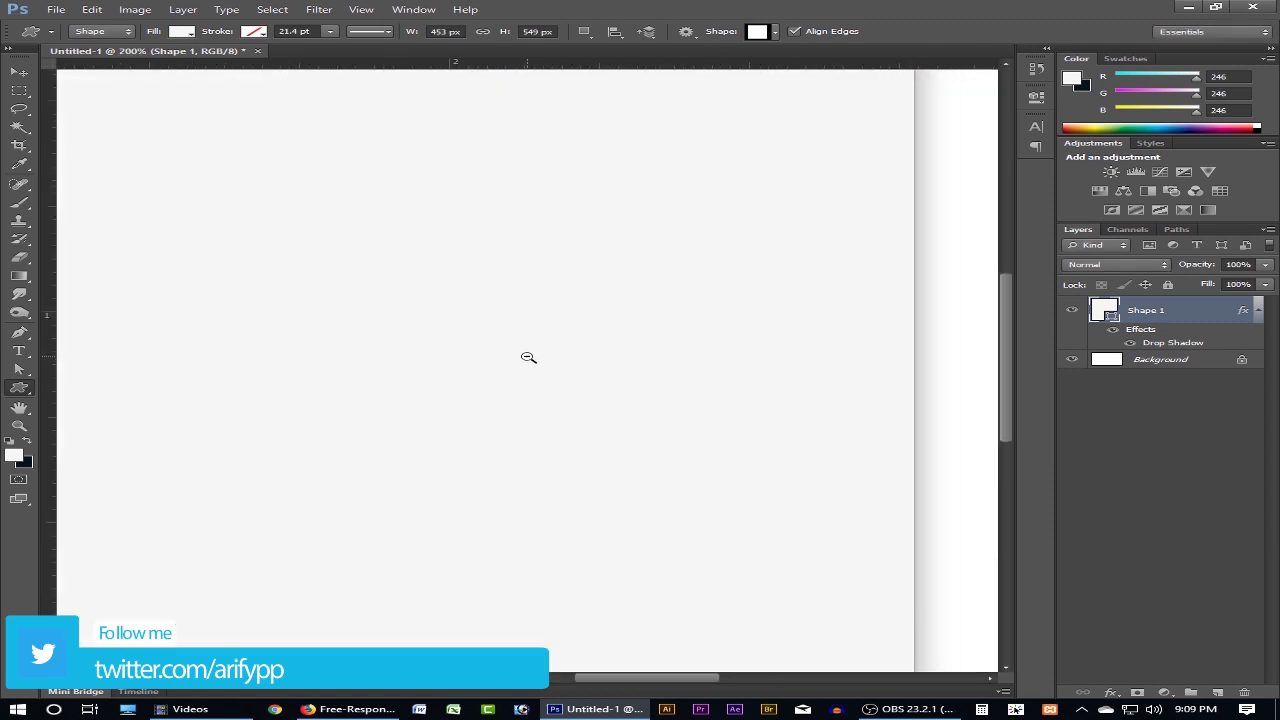
left_click(528, 357, "ctrl+alt")
left_click(528, 357, "ctrl+alt")
left_click(464, 346, "ctrl")
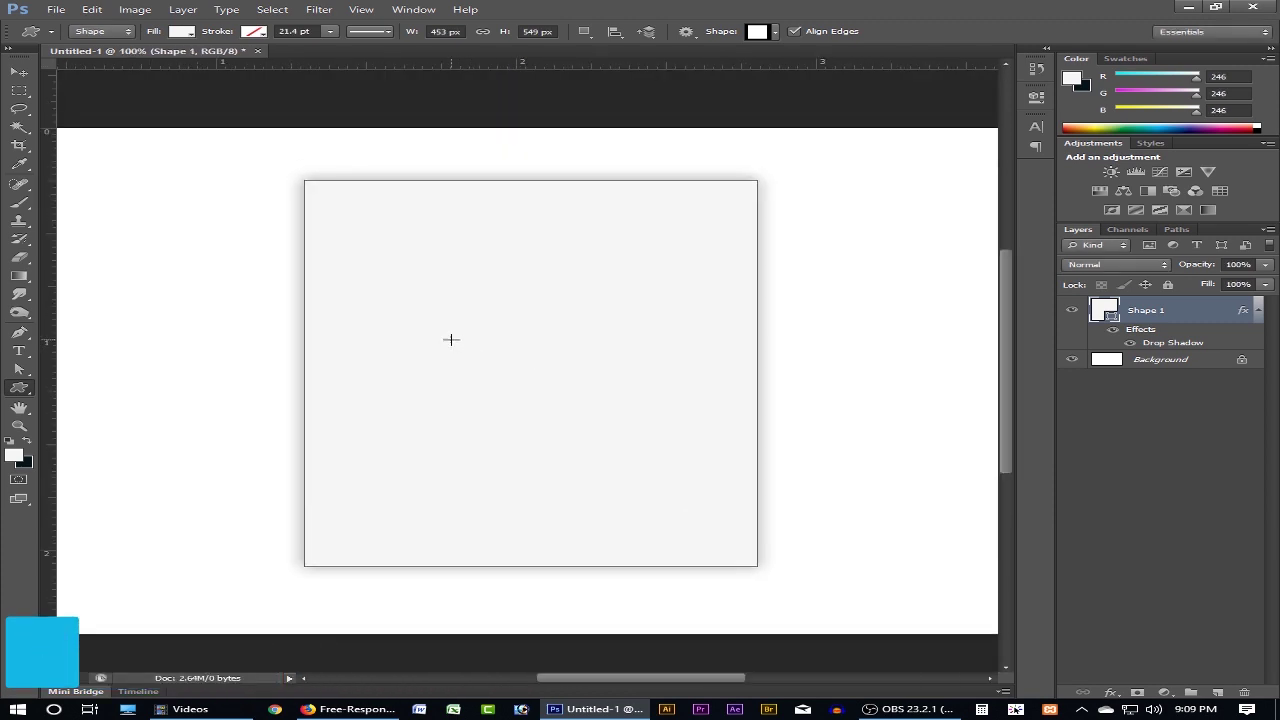
left_click(182, 31)
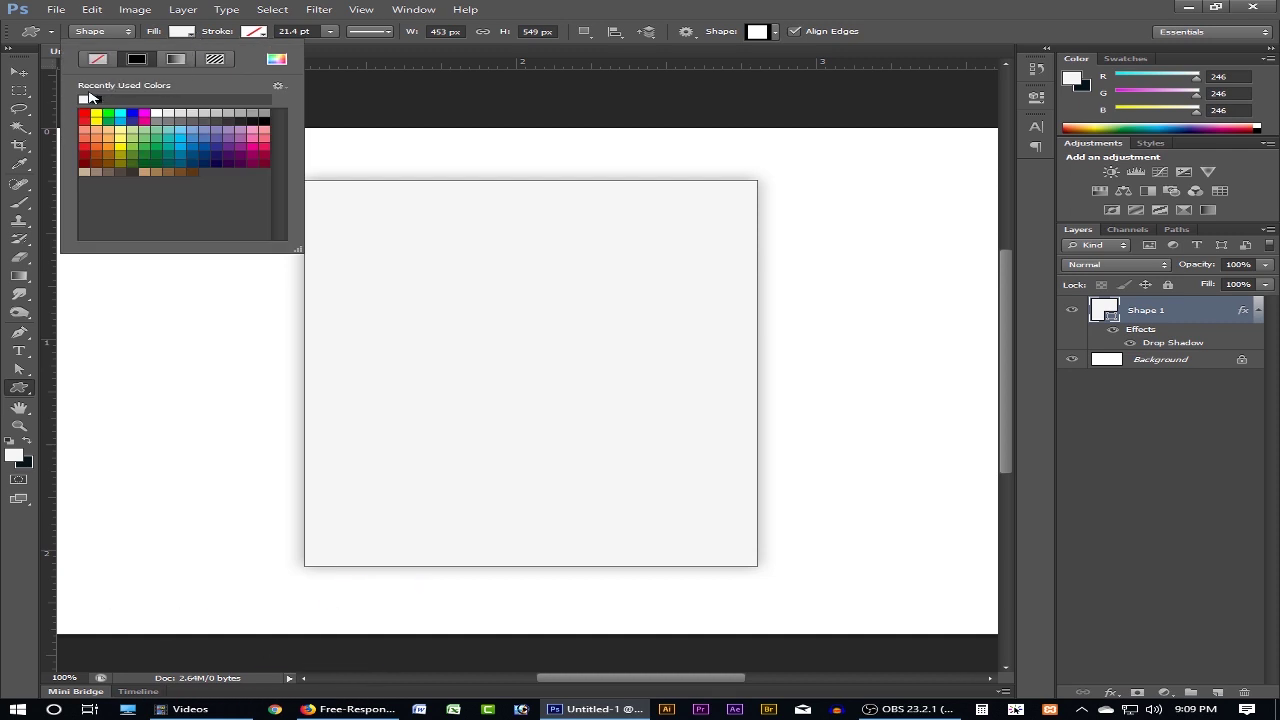
left_click(157, 114)
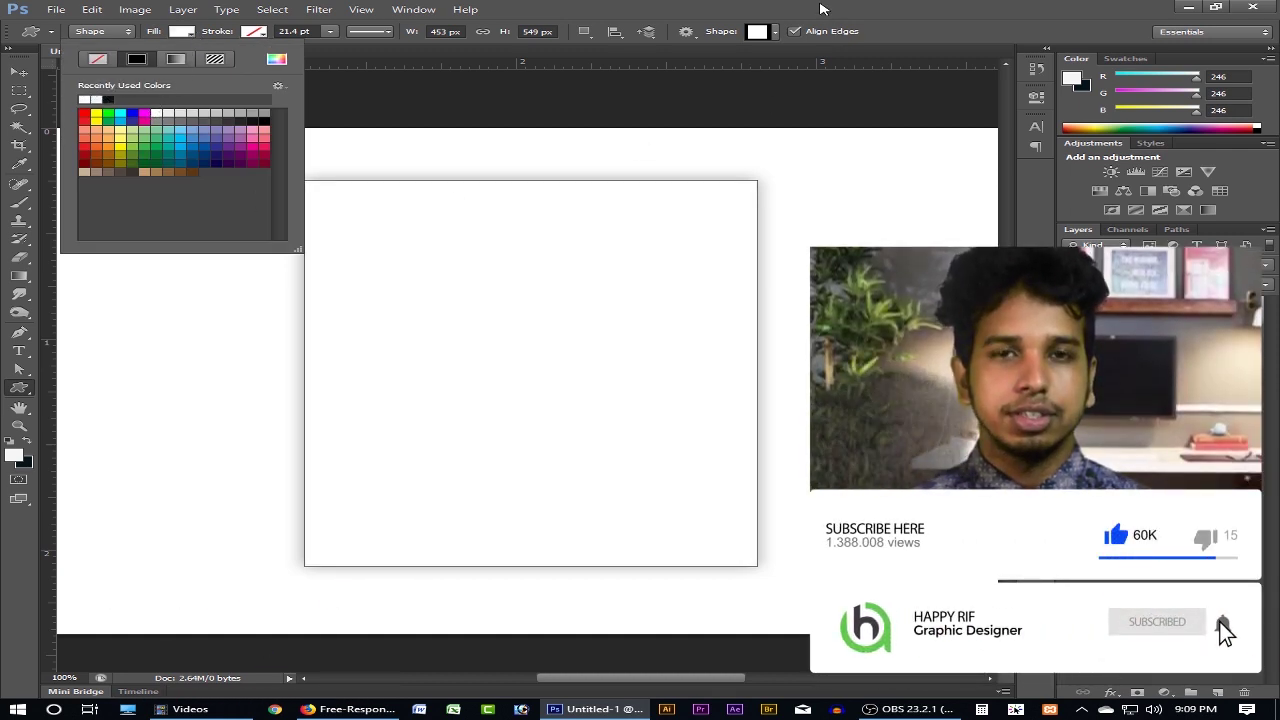
left_click(678, 287)
left_click(603, 409, "alt")
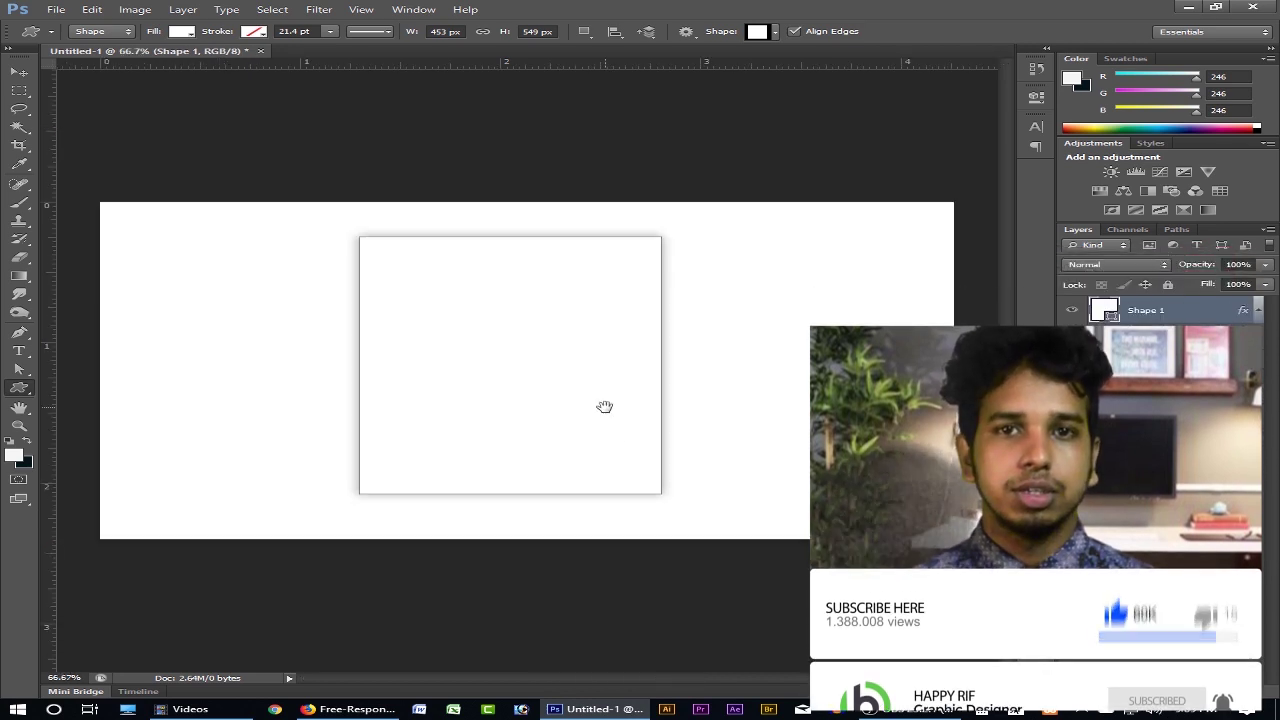
left_click(22, 78)
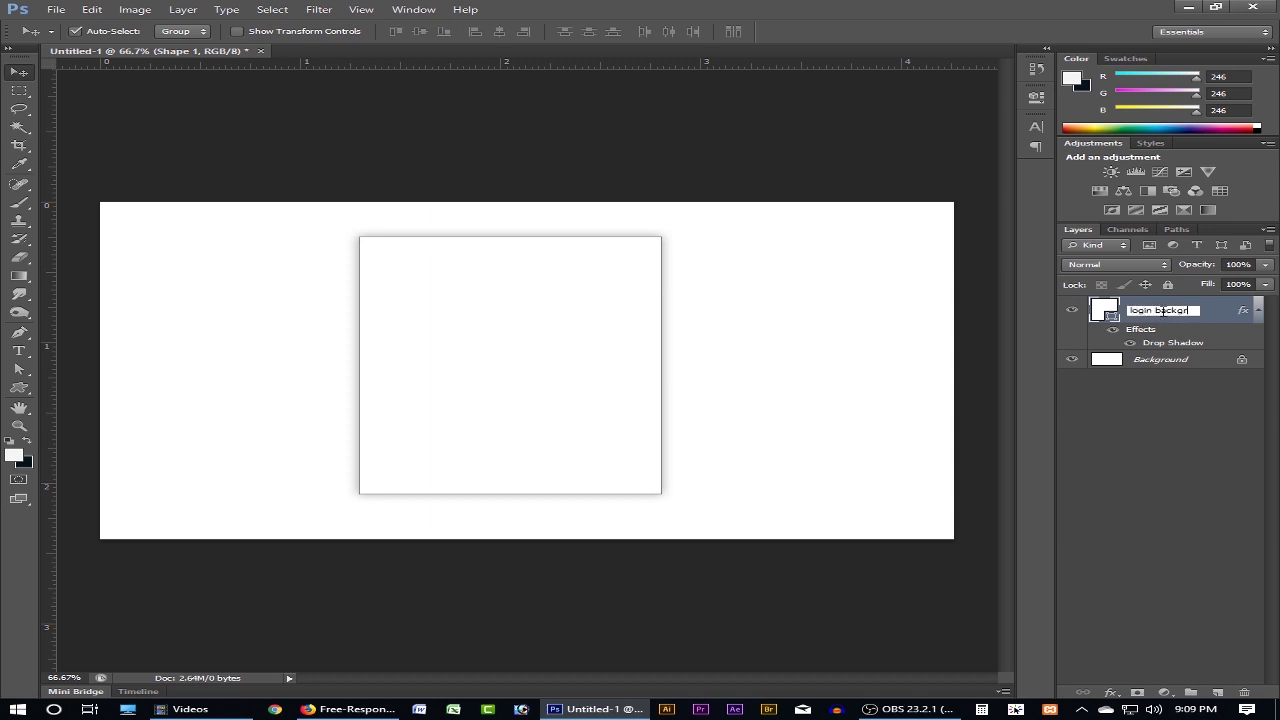
key("Return")
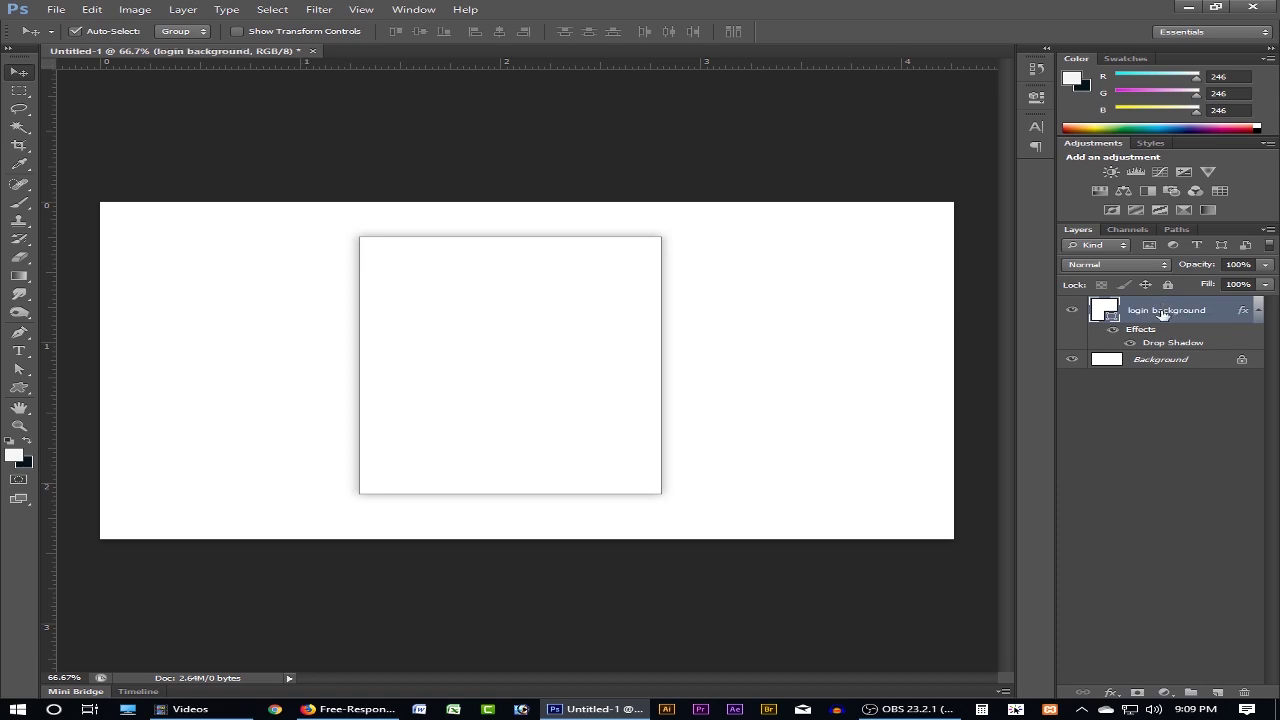
- Check the field layout of the reference login form in the browser, and return to the Photoshop document
left_click(372, 708)
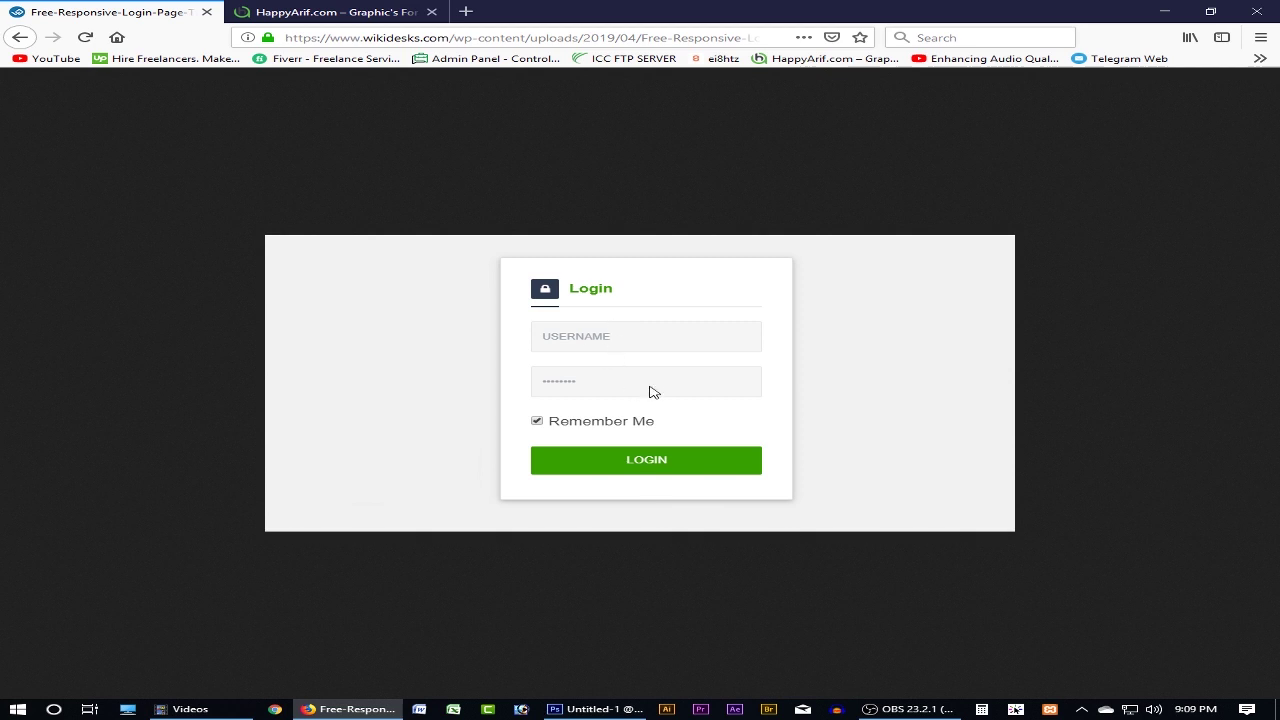
left_click(898, 706)
left_click(895, 706)
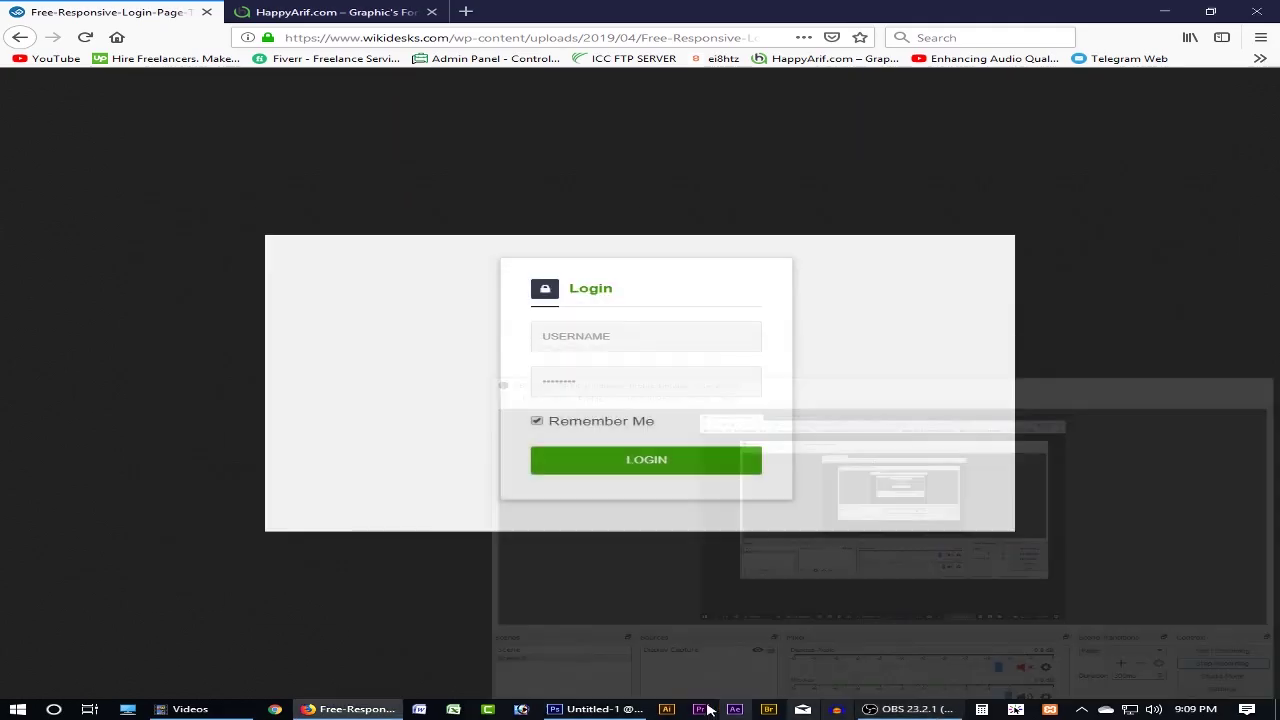
left_click(595, 709)
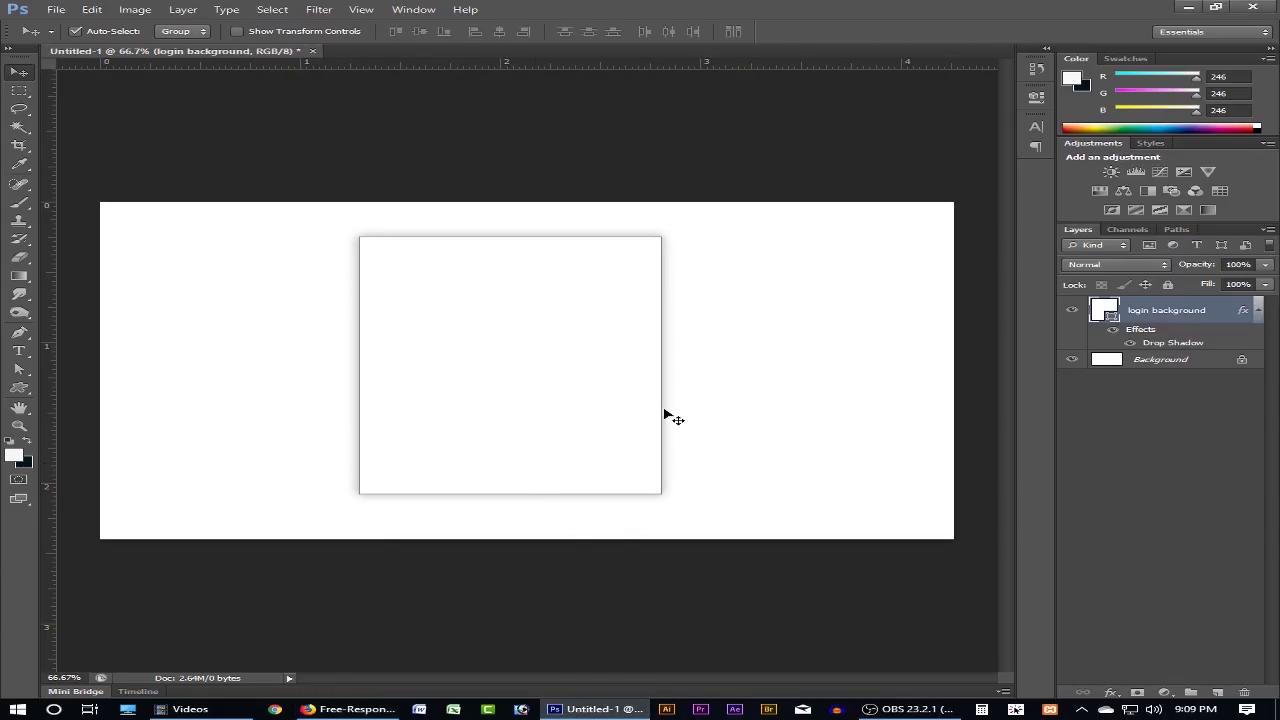
- Add a new layer above the login background layer and name it "user box"
left_click(1218, 693)
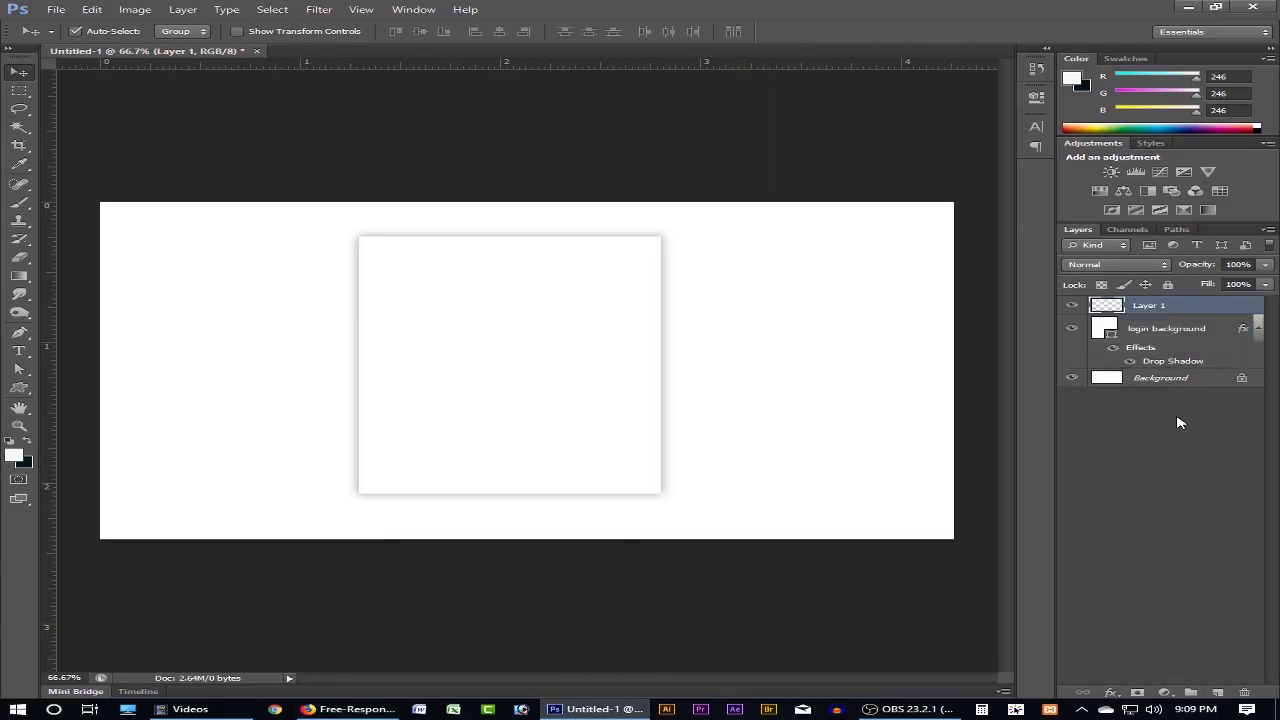
double_click(1149, 307)
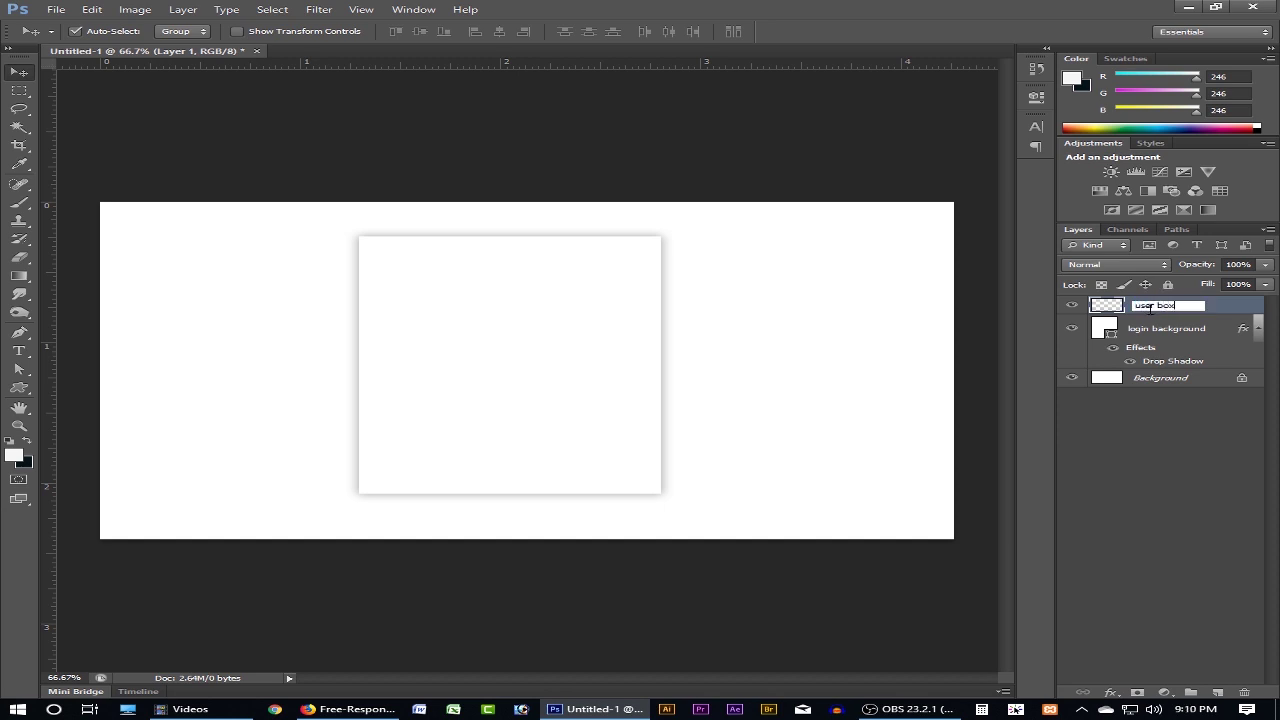
key("Return")
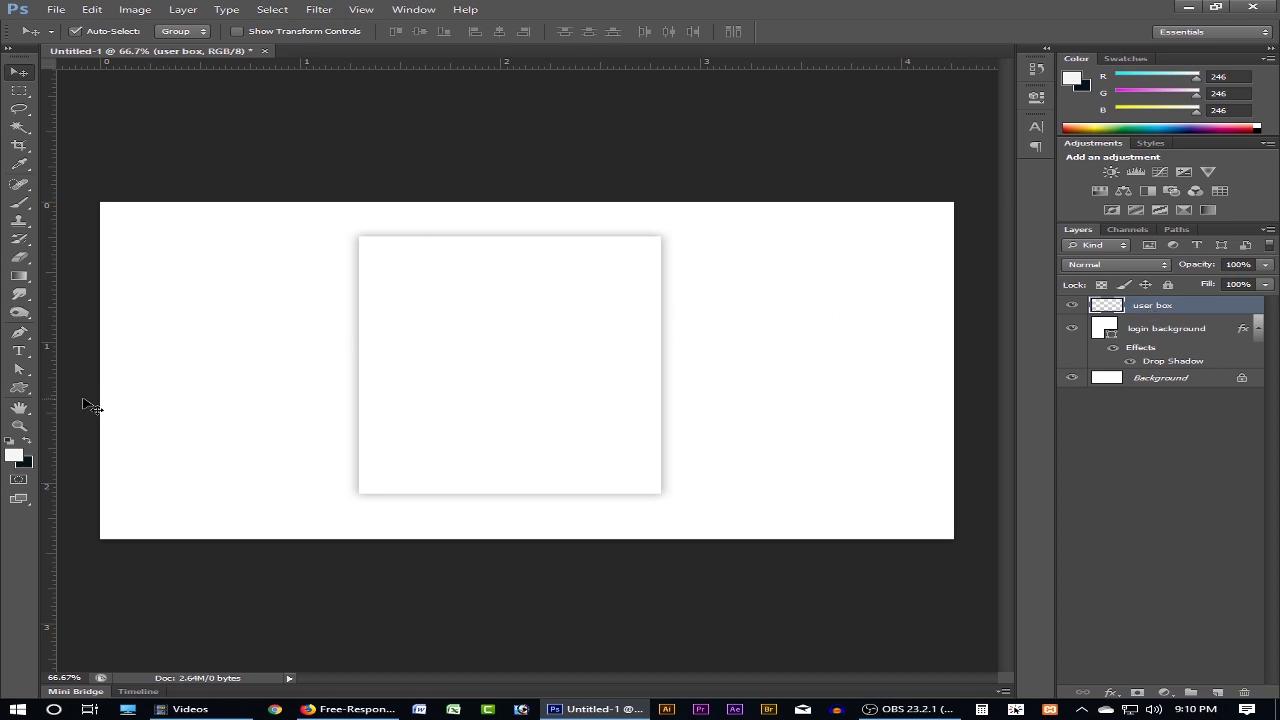
- Draw a filled-square custom shape about 324 × 67 px across the panel's upper half on the user box layer
left_click(21, 390)
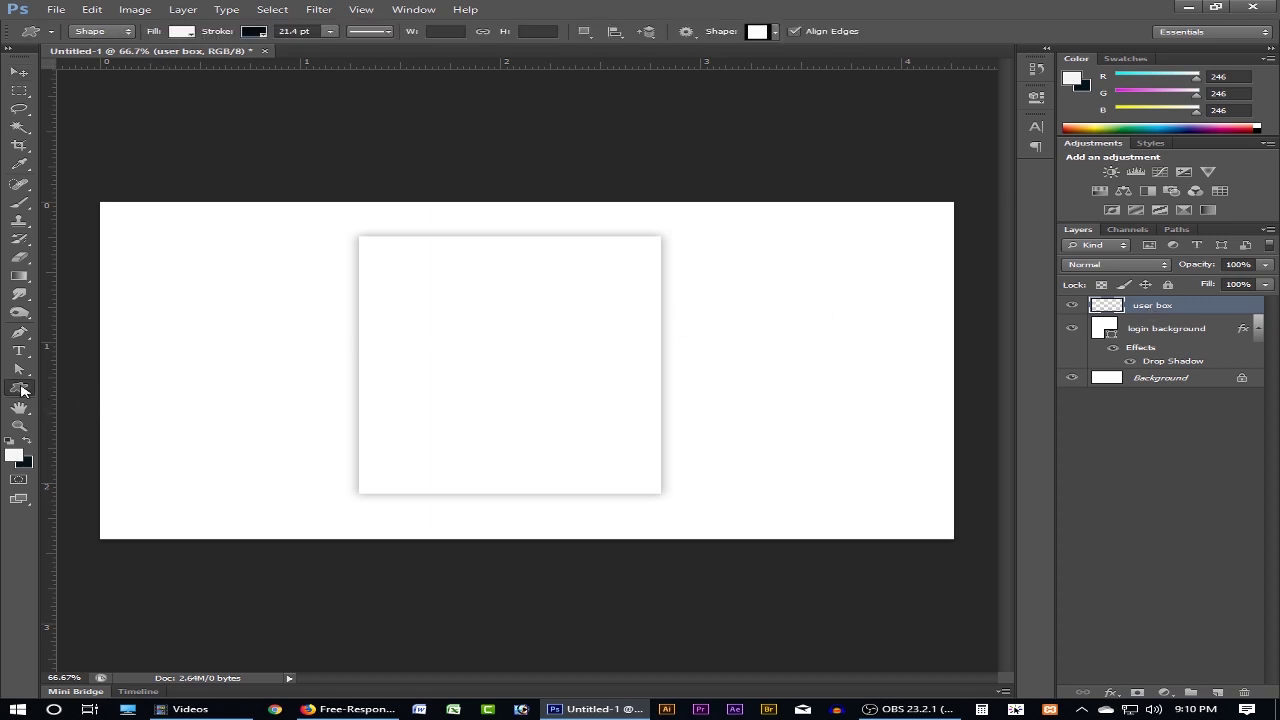
left_click(776, 33)
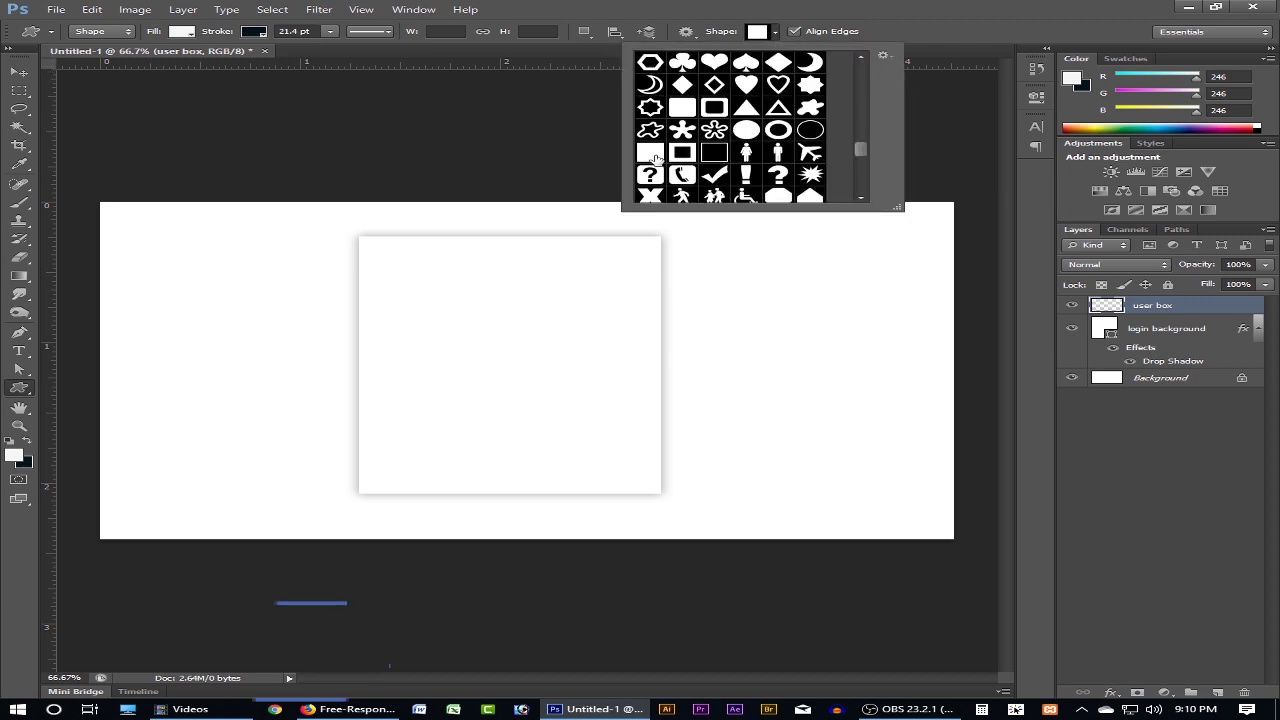
left_click(652, 156)
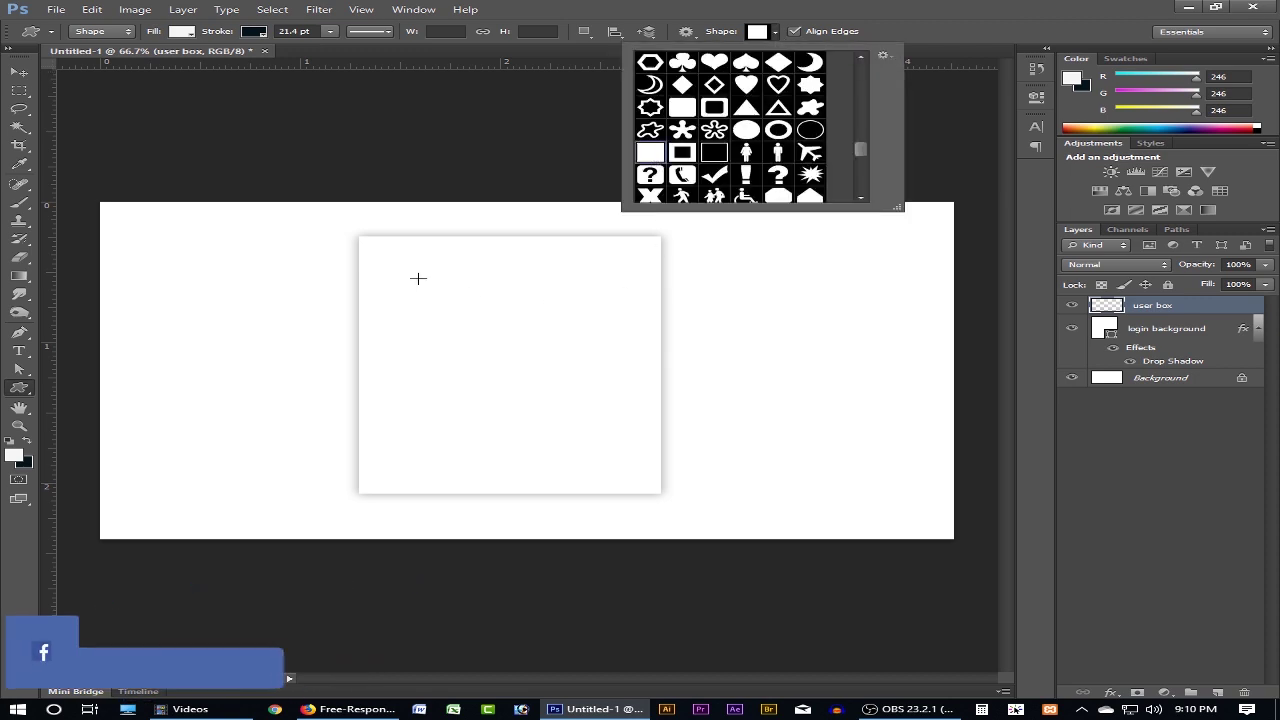
left_click_drag(411, 307, 627, 337)
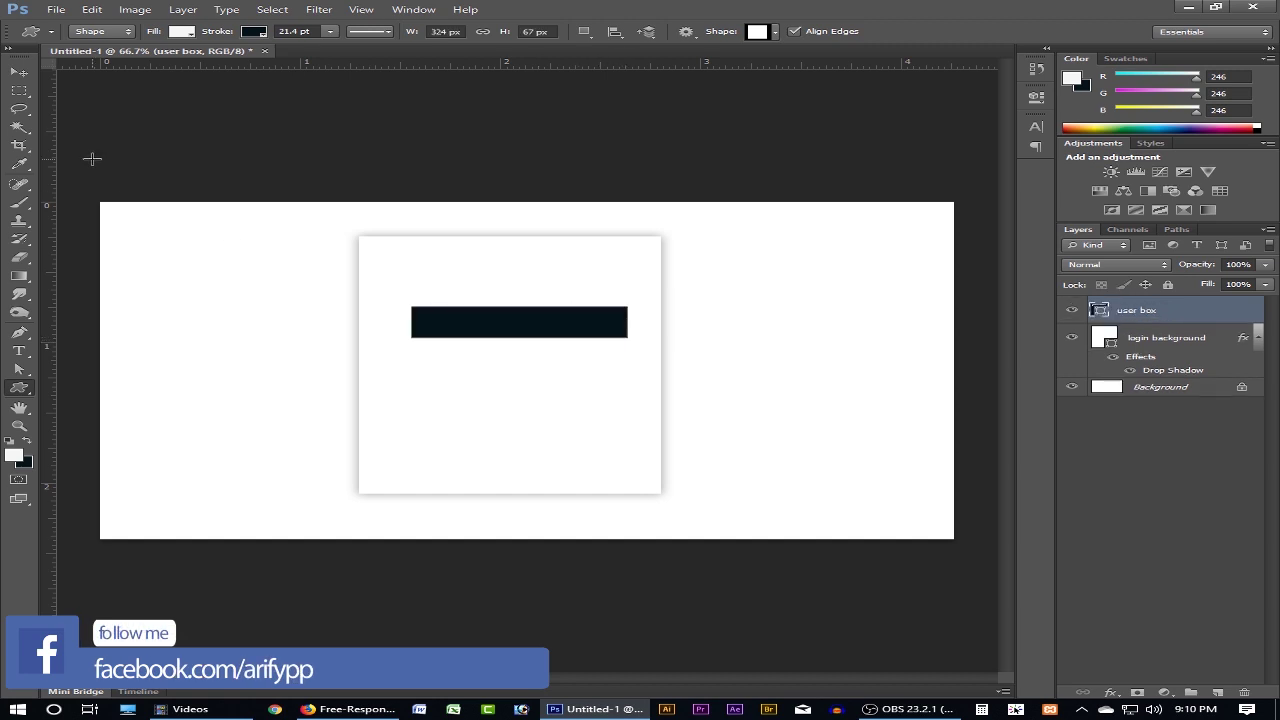
- Move the dark user box slightly left so it sits horizontally centred in the panel's upper half
left_click(18, 74)
mouse_move(512, 327)
left_mouse_down()
mouse_move(499, 307)
mouse_move(499, 331)
left_mouse_up()
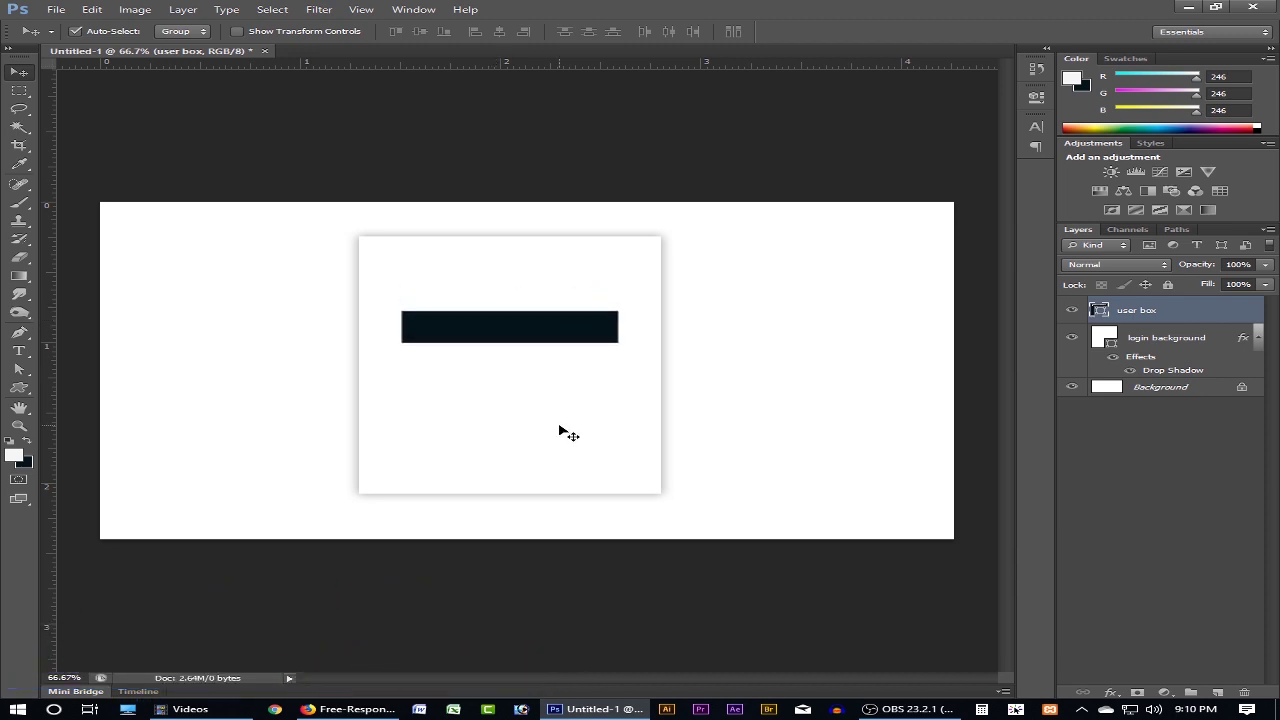
left_click_drag(557, 402, 569, 411)
left_click_drag(540, 343, 537, 333)
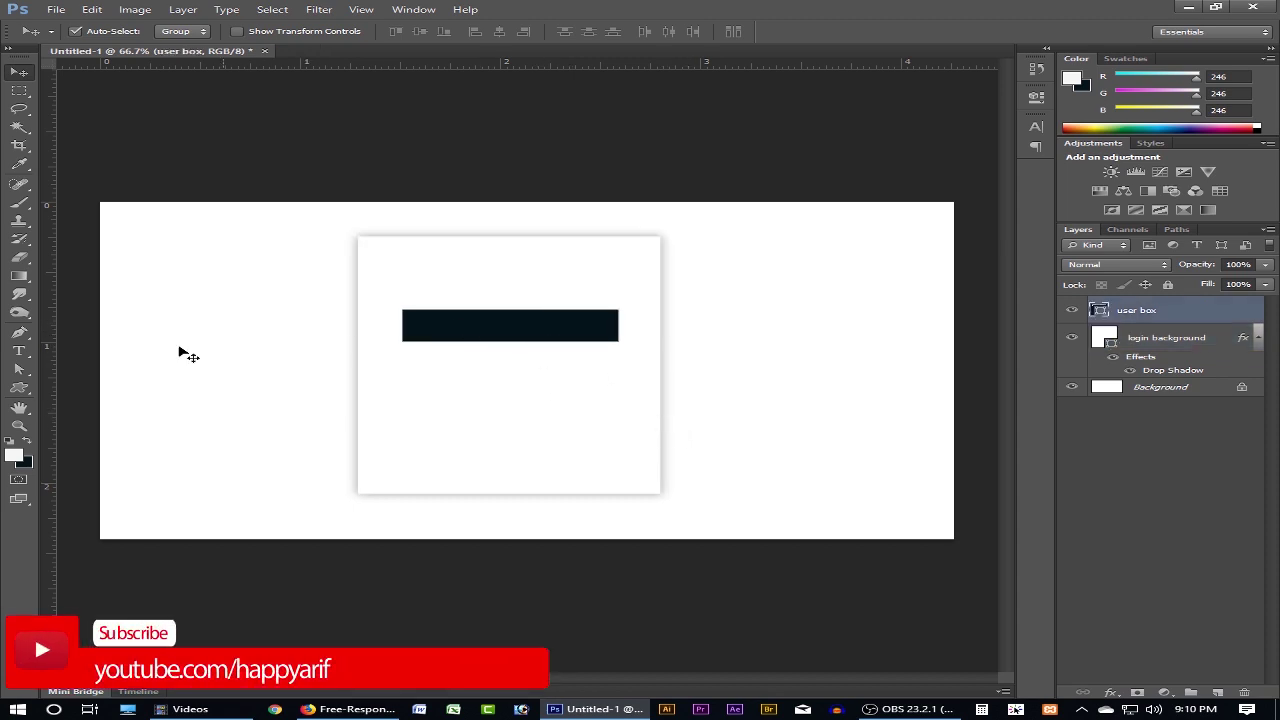
- Remove the dark stroke from the user box shape, keeping only its light grey fill
left_click(19, 388)
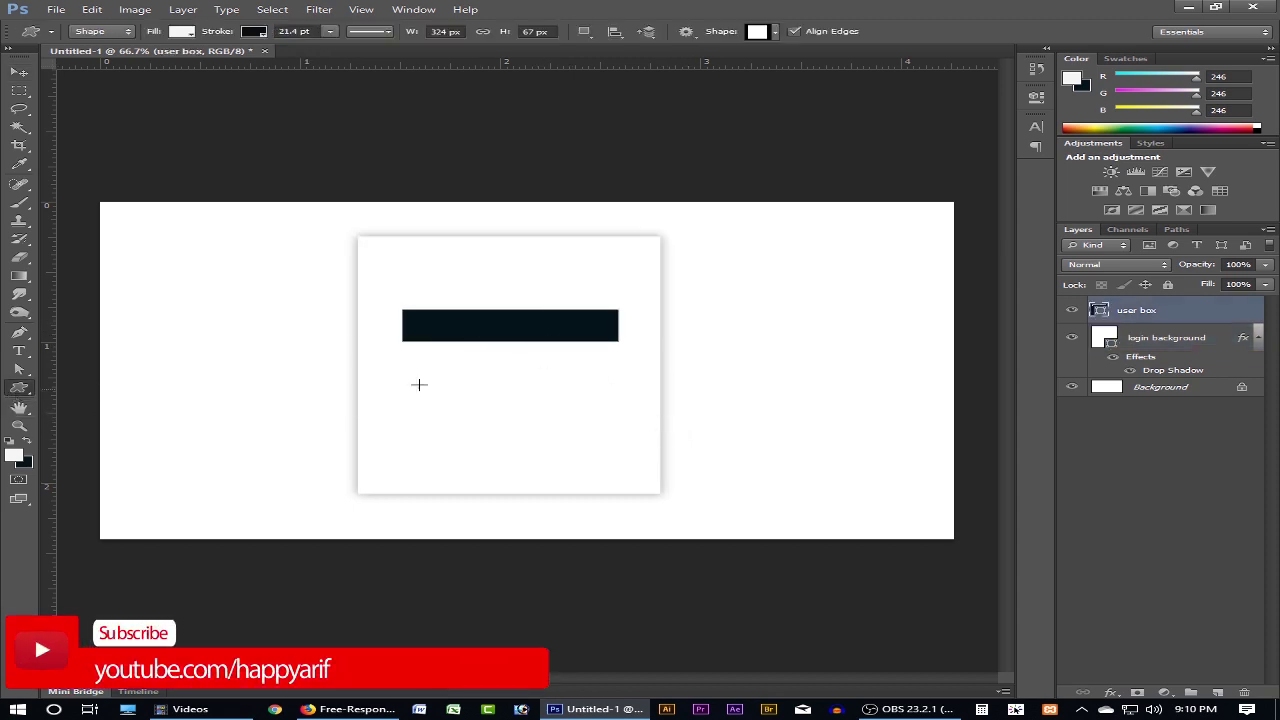
left_click(265, 36)
left_click(172, 60)
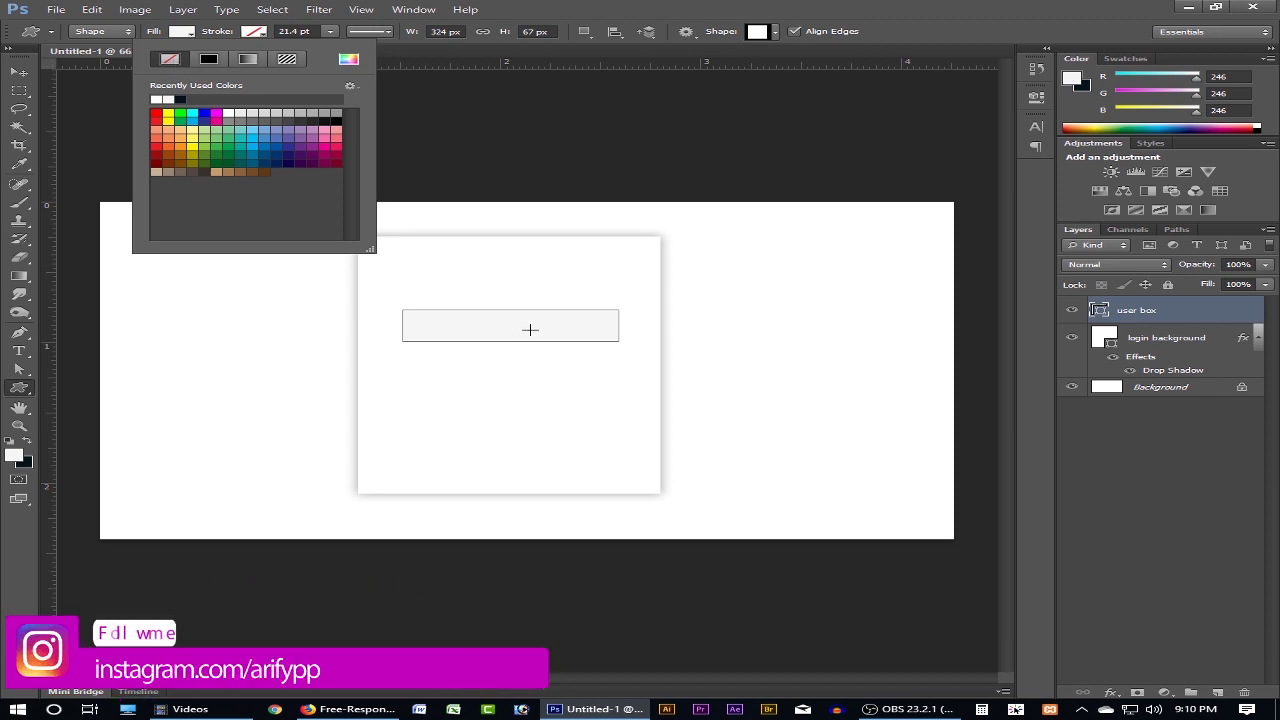
- Check the username box in the reference login image in Firefox, close Audacity and return to the Photoshop document
left_click(350, 709)
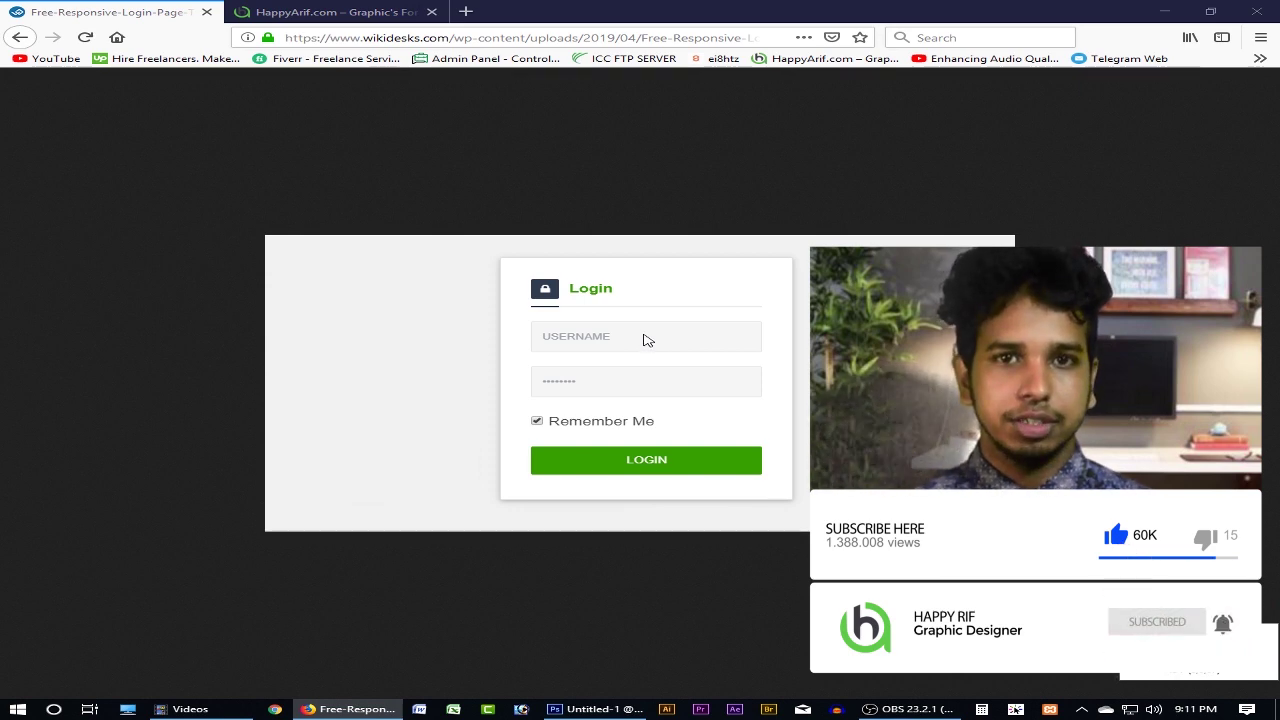
left_click(918, 706)
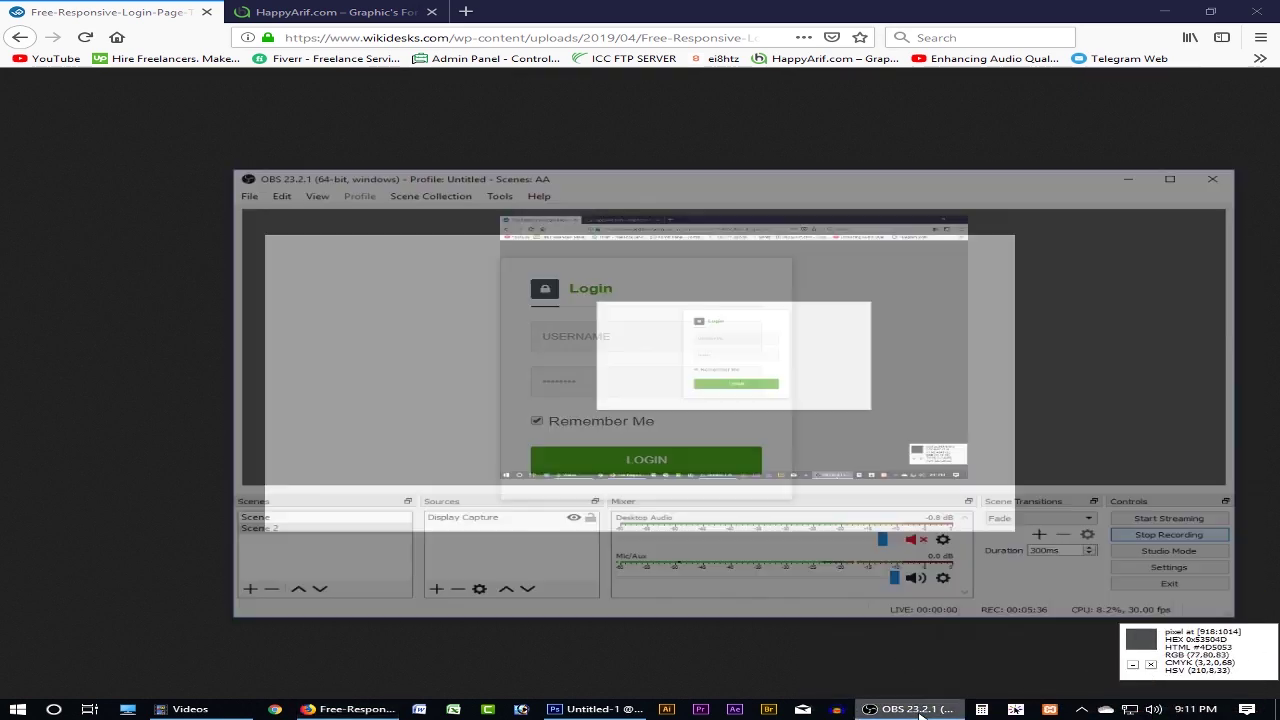
left_click(868, 709)
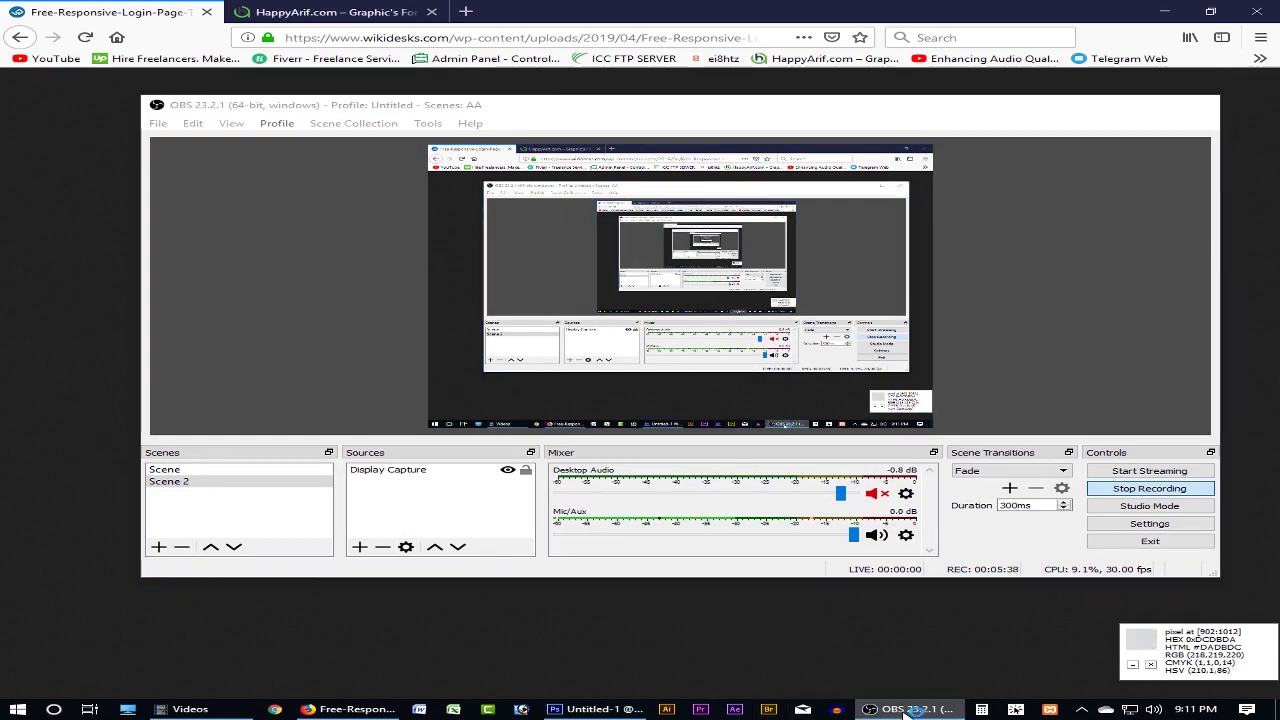
left_click(595, 709)
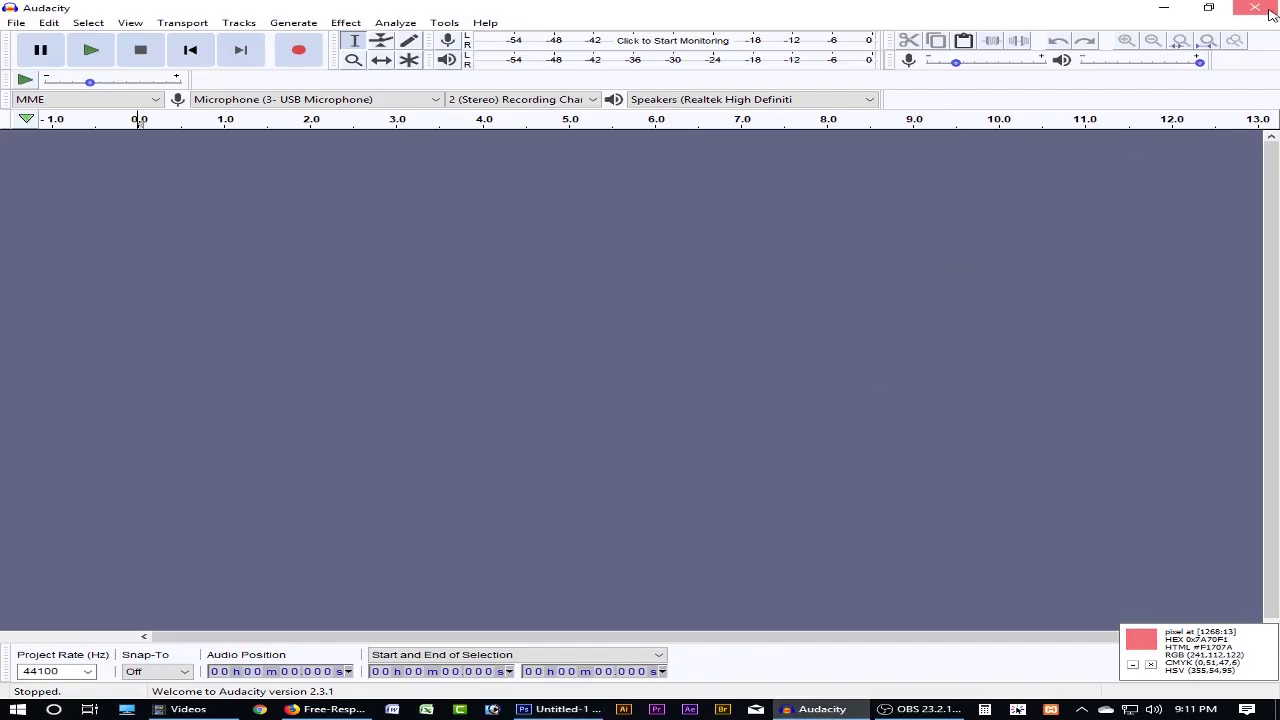
left_click(1262, 6)
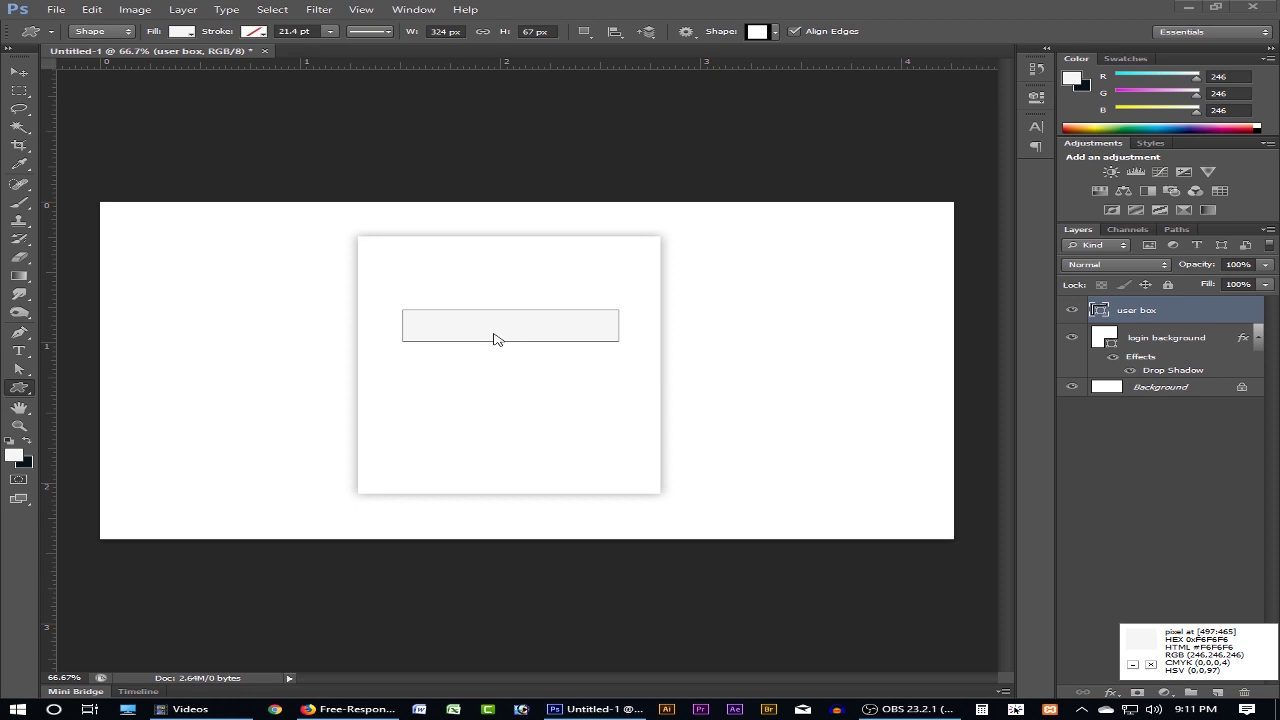
- Set the user box shape's fill colour to #f6f6f6
left_click(182, 32)
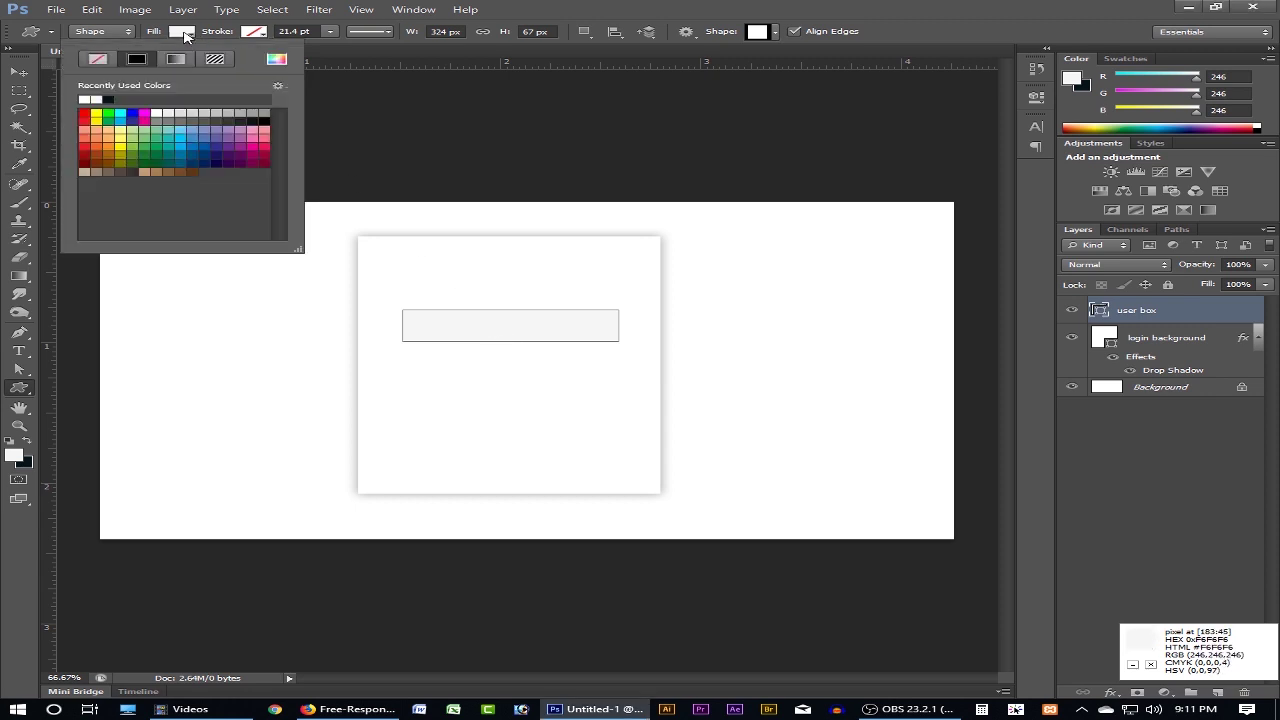
left_click(277, 60)
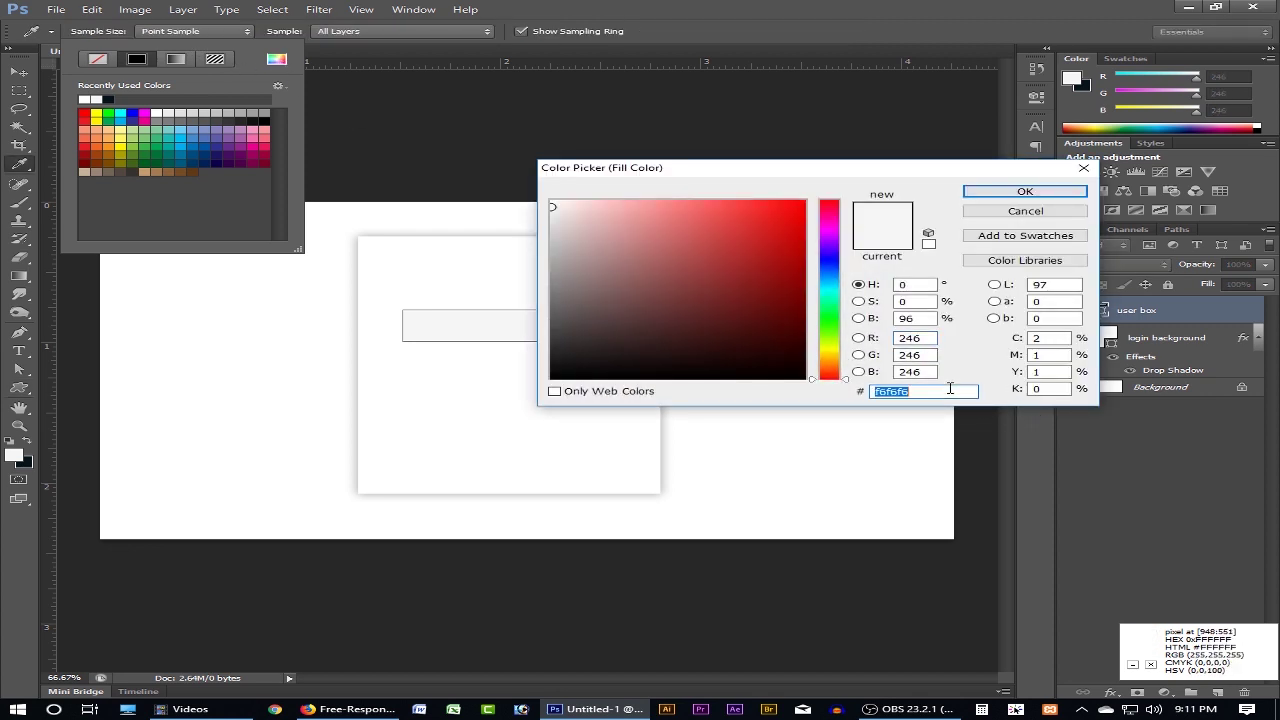
left_click(1025, 191)
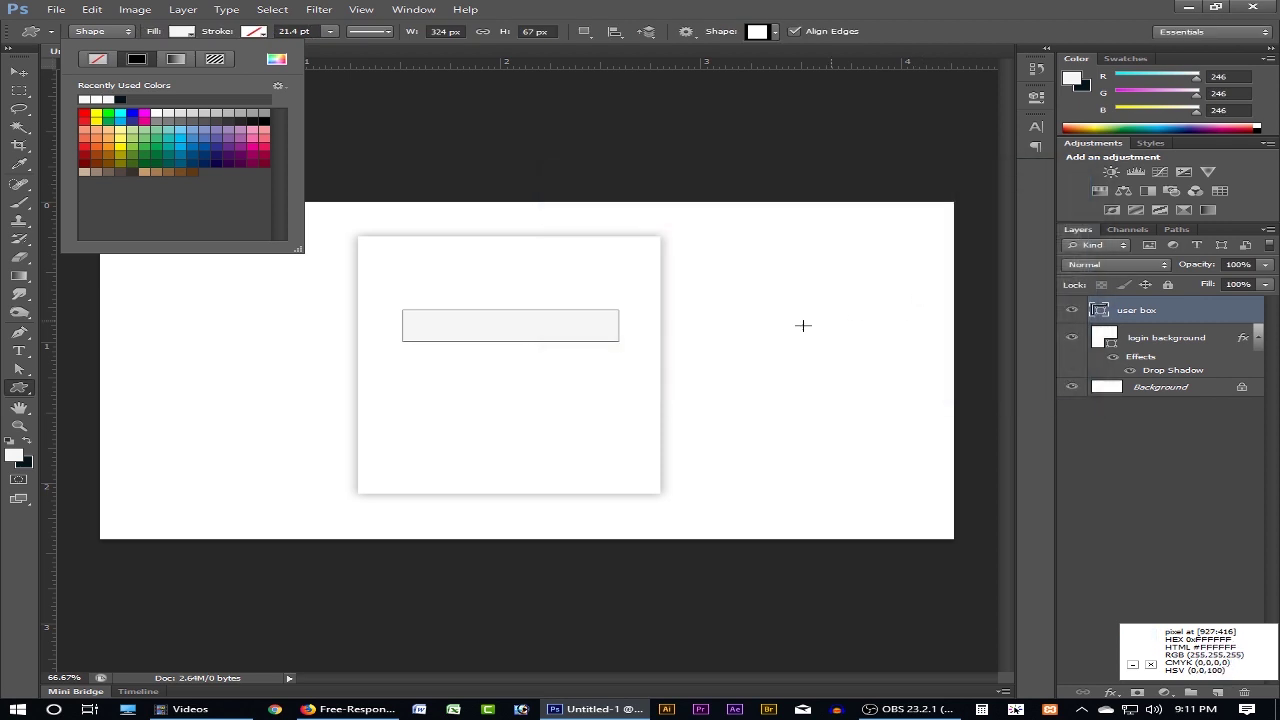
left_click(552, 340)
left_click(545, 340, "ctrl")
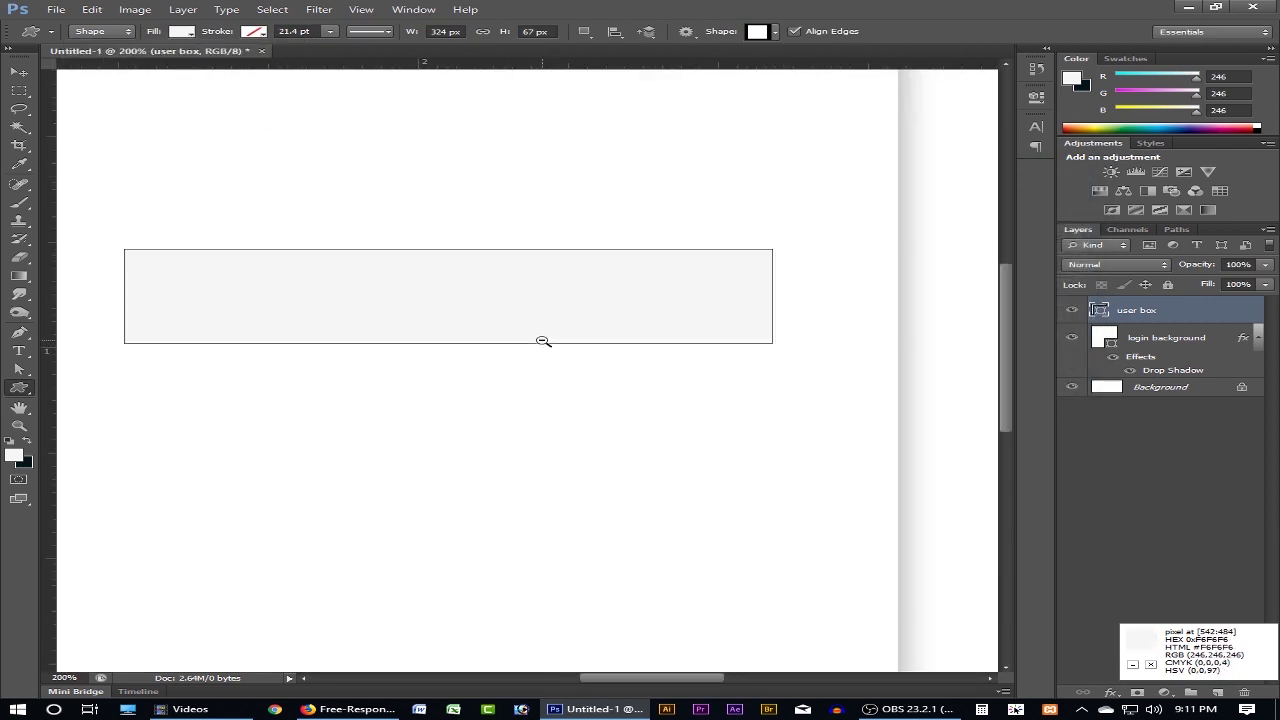
left_click(543, 341, "alt")
left_click(543, 341, "alt")
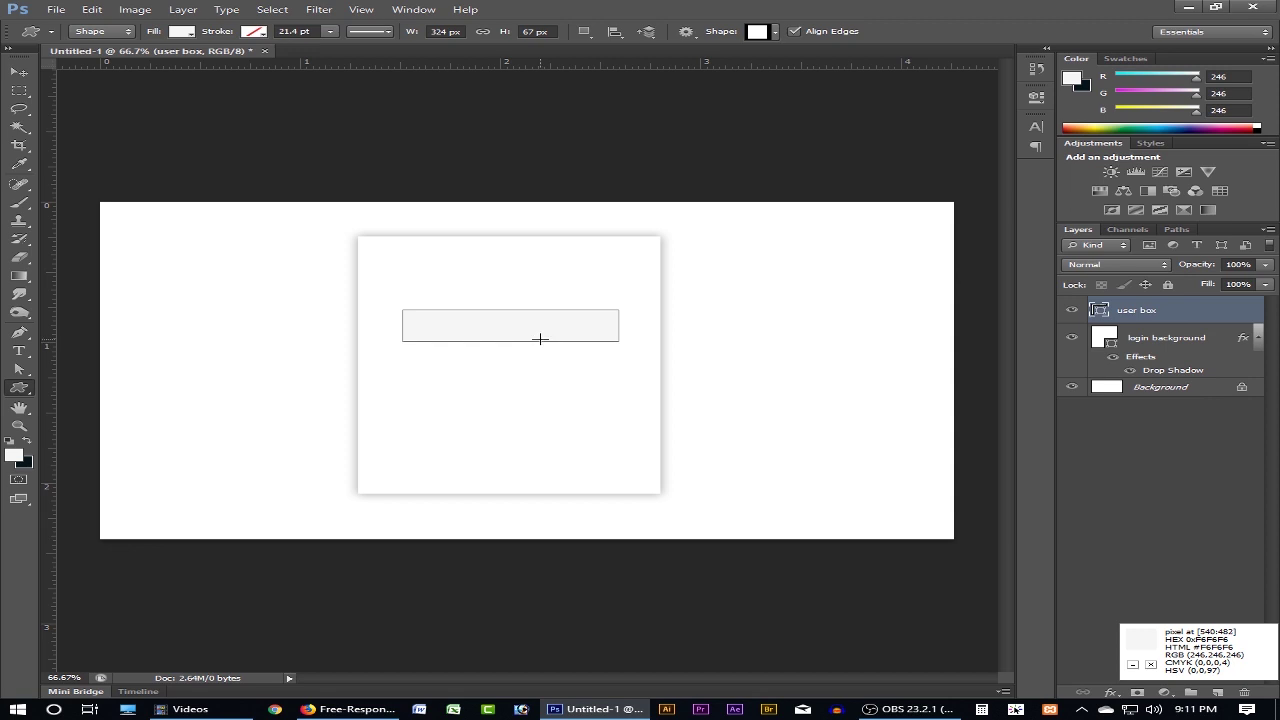
- Duplicate the user box twice and arrange the boxes in a column, two in the panel's upper half and one near its bottom edge
key("v")
left_click_drag(521, 333, 528, 474)
left_click_drag(497, 326, 535, 306)
mouse_move(509, 372)
left_mouse_down()
mouse_move(491, 371)
mouse_move(494, 358)
left_mouse_up()
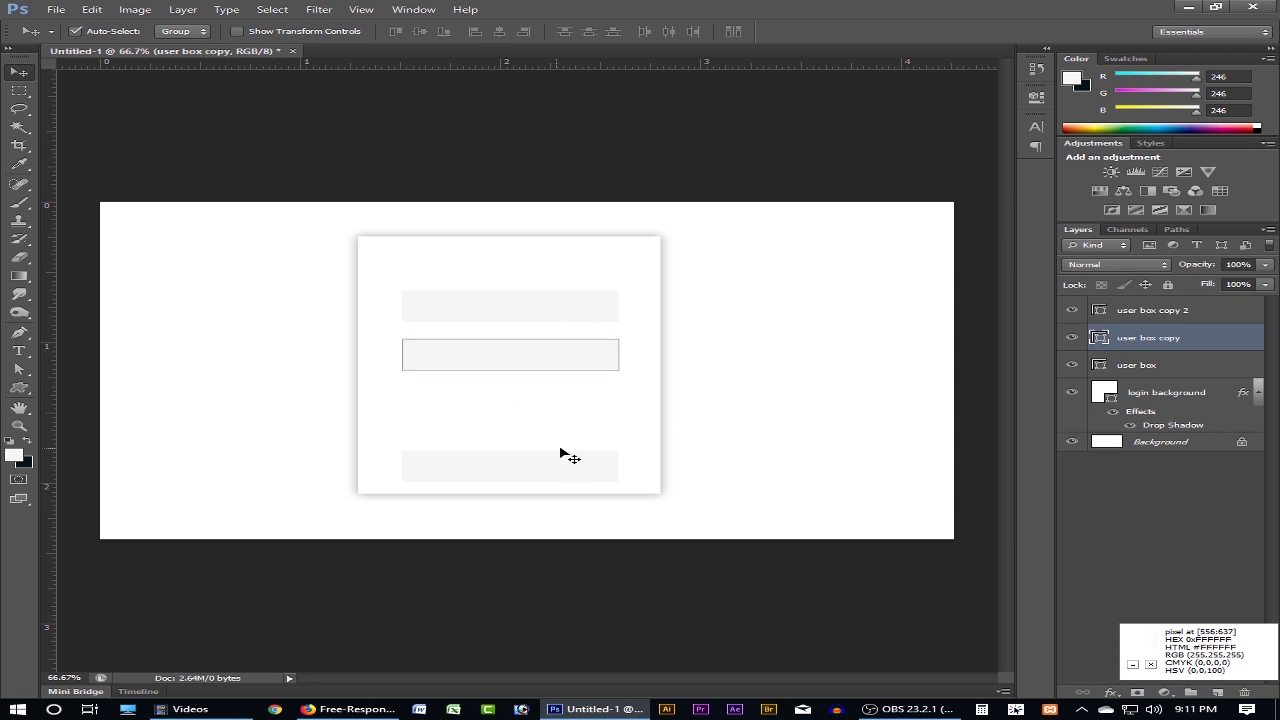
- Rename the uppermost box's layer from "user box" to "user login box"
left_click(596, 387)
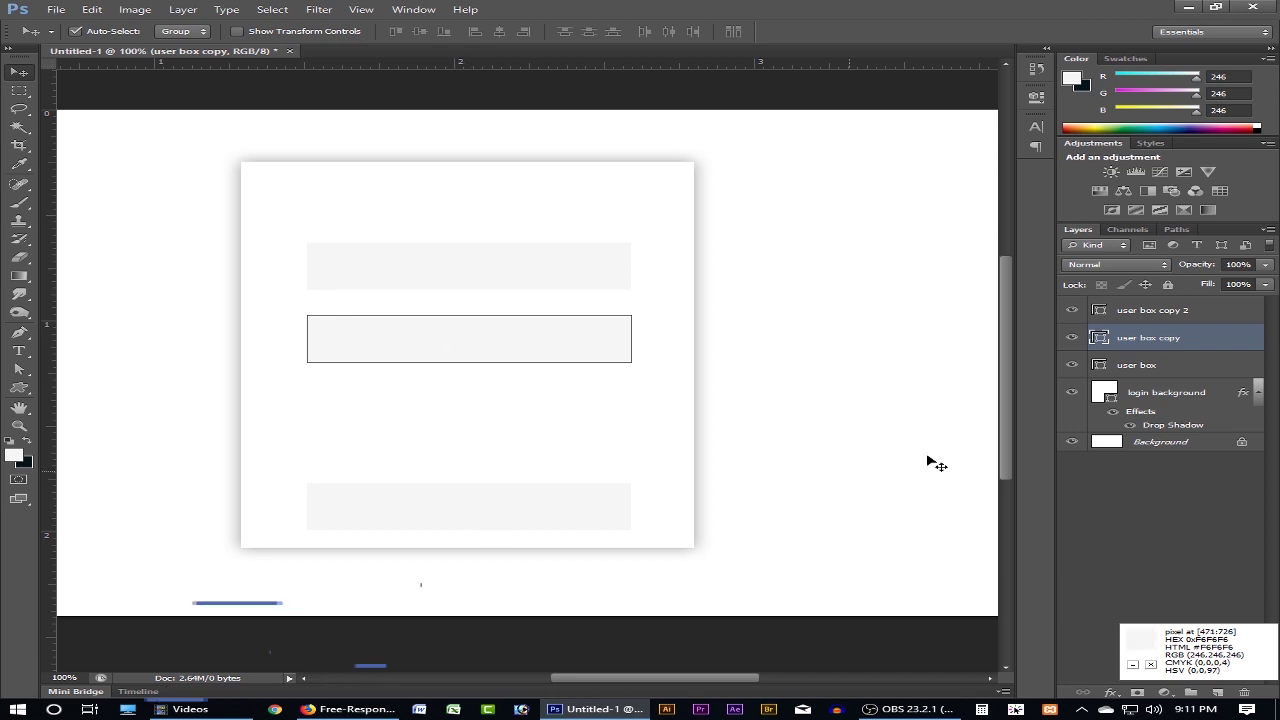
left_click(514, 277)
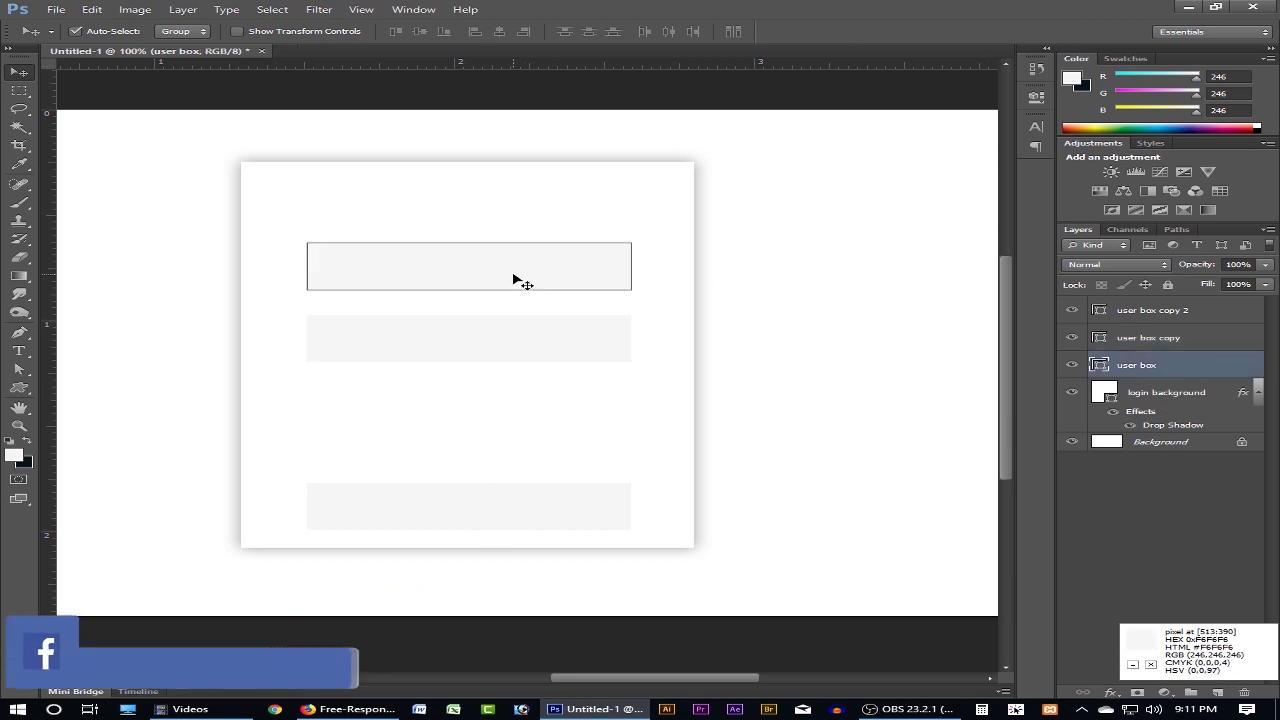
left_click(1175, 367)
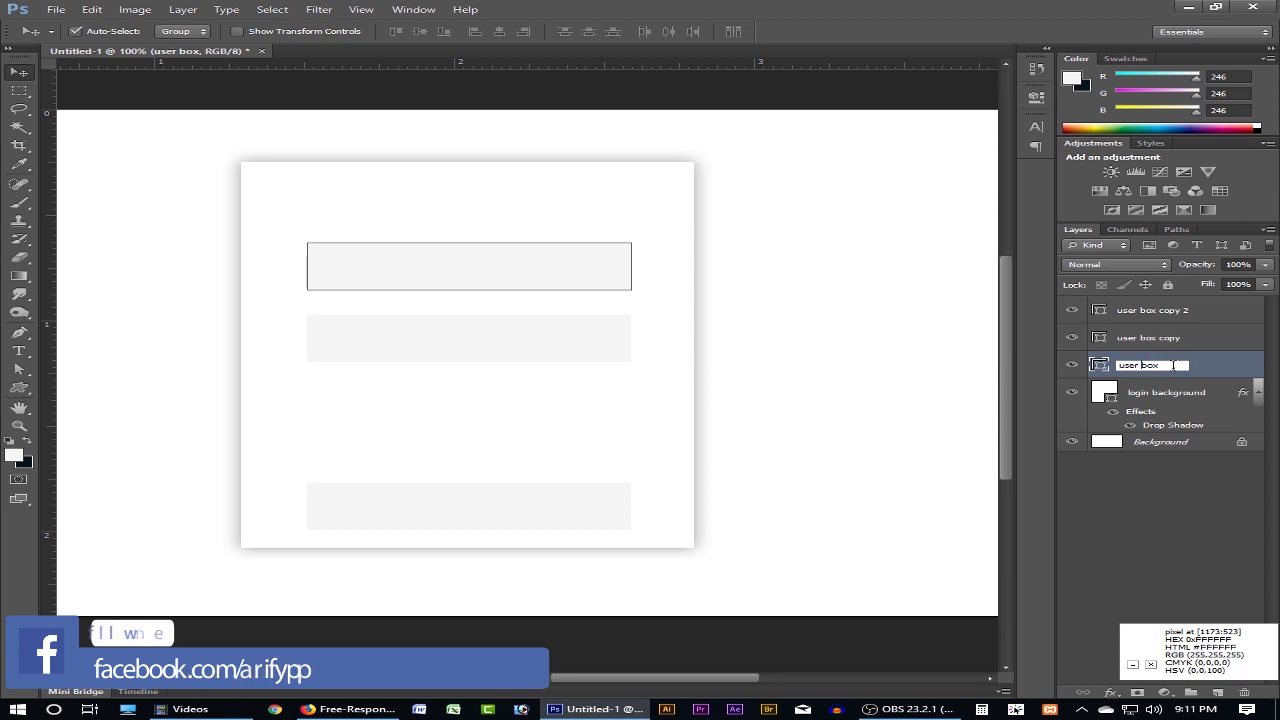
key("Left")
key("Left")
key("Left")
type("log ")
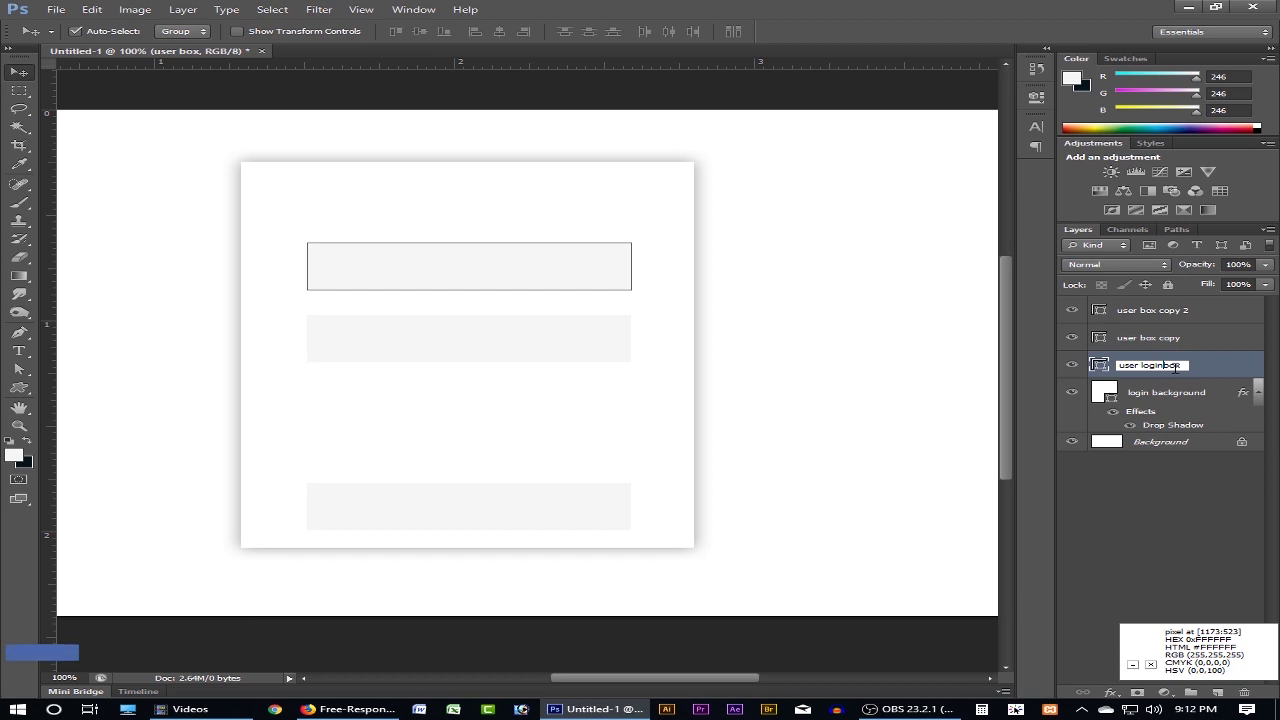
type("in")
key("Return")
- Rename the middle box's layer, "user box copy", to "user pass box"
left_click(1150, 338)
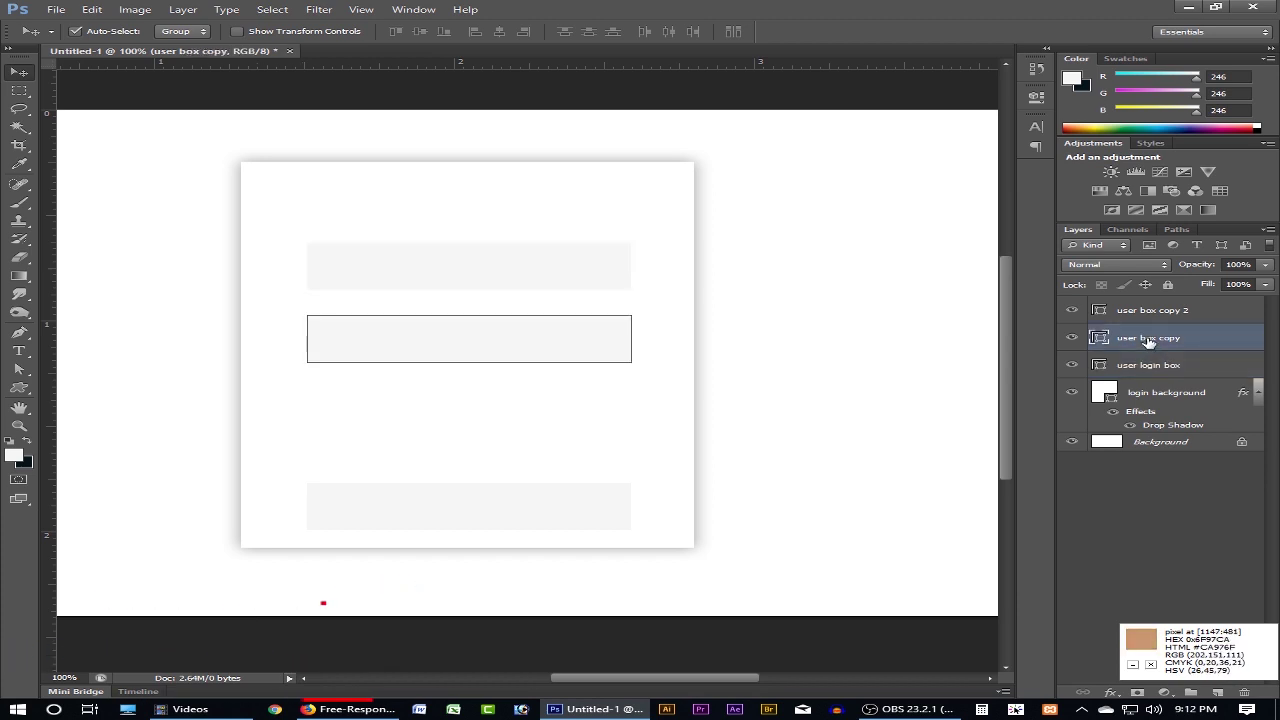
double_click(1172, 340)
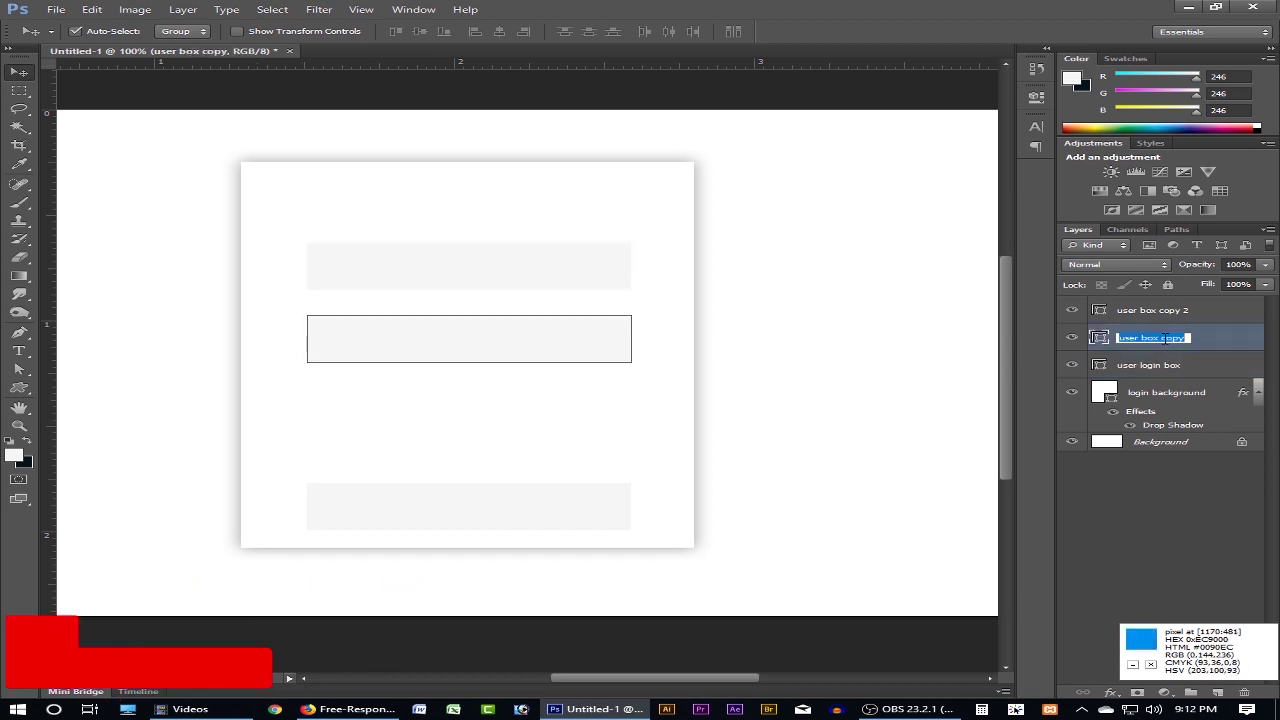
double_click(1150, 338)
key("Right")
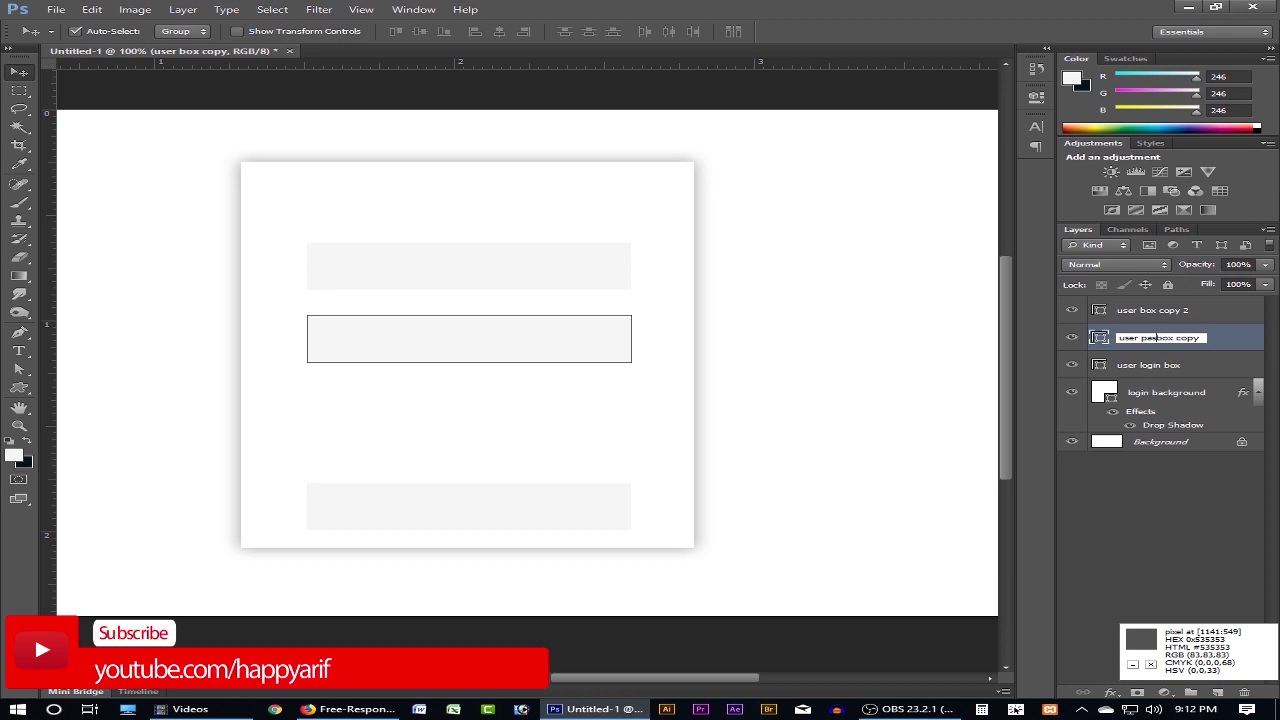
key("shift+End")
key("BackSpace")
key("Return")
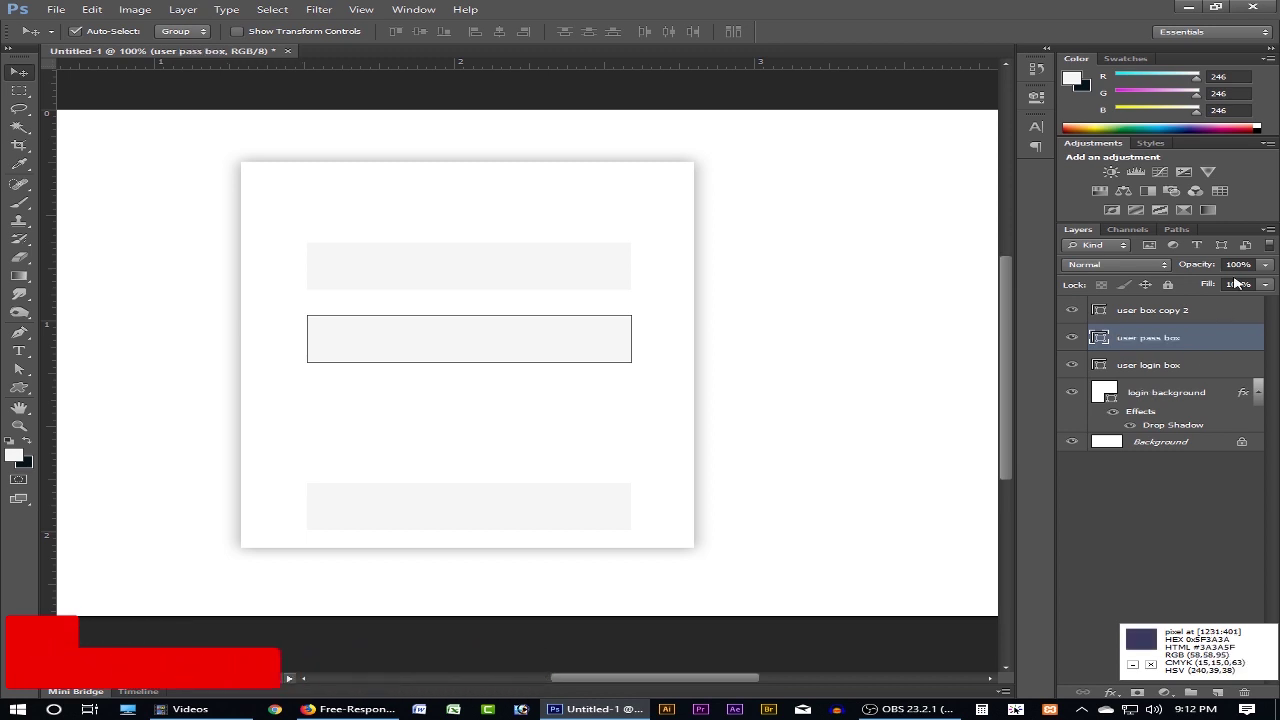
- Rename the lowest box's layer, "user box copy 2", to "submit"
left_click(1152, 311)
double_click(1156, 311)
type("eubmit")
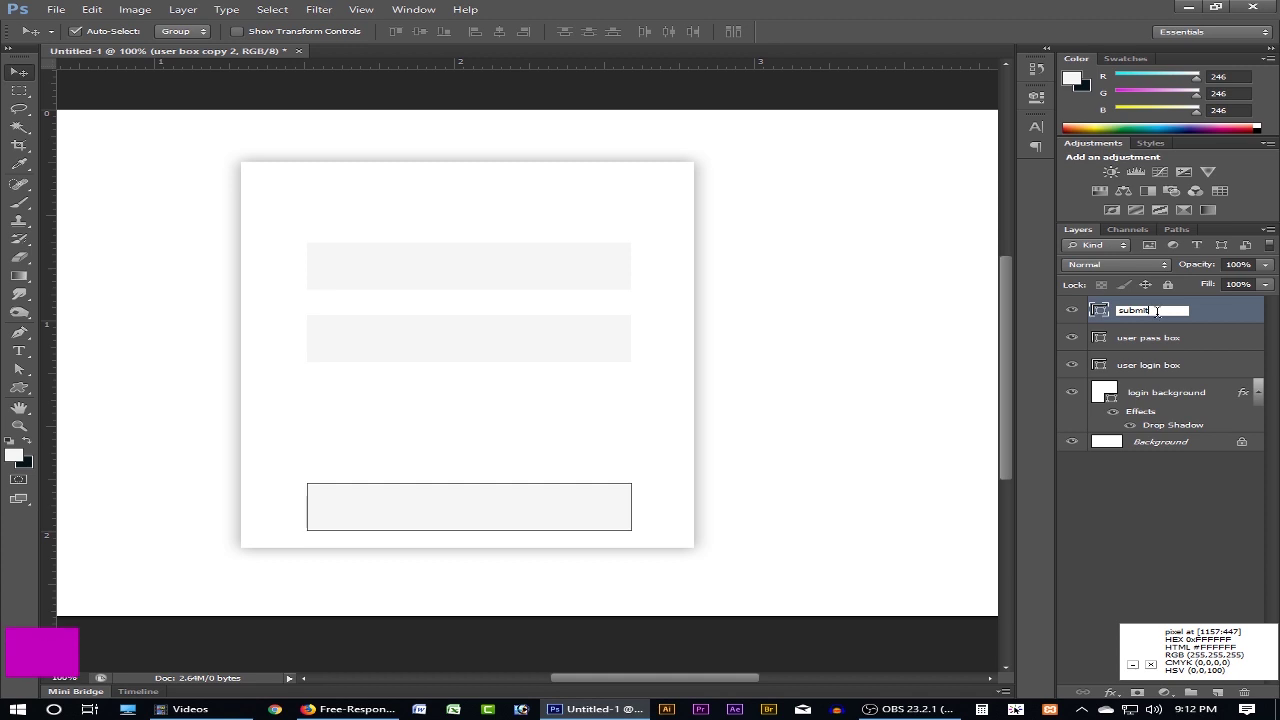
key("Return")
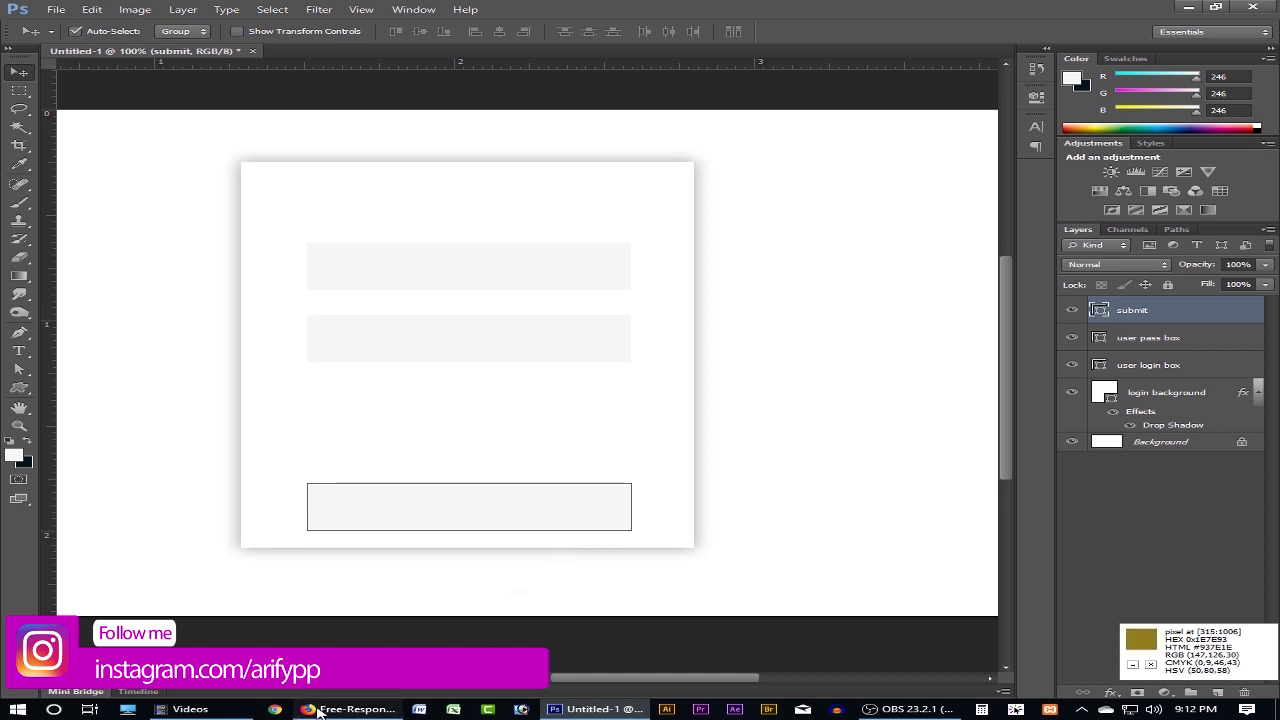
- Switch to Firefox, find the Font Awesome icon library, search it for "lock" and open the solid lock icon
left_click(348, 709)
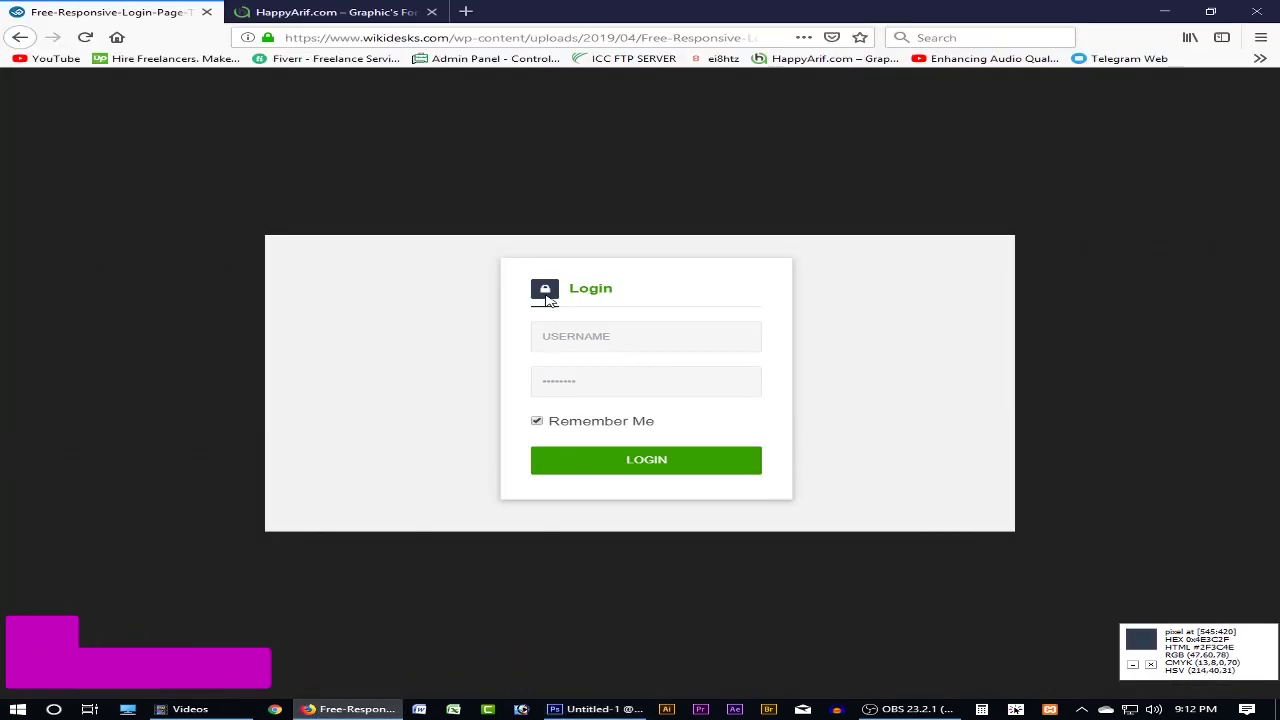
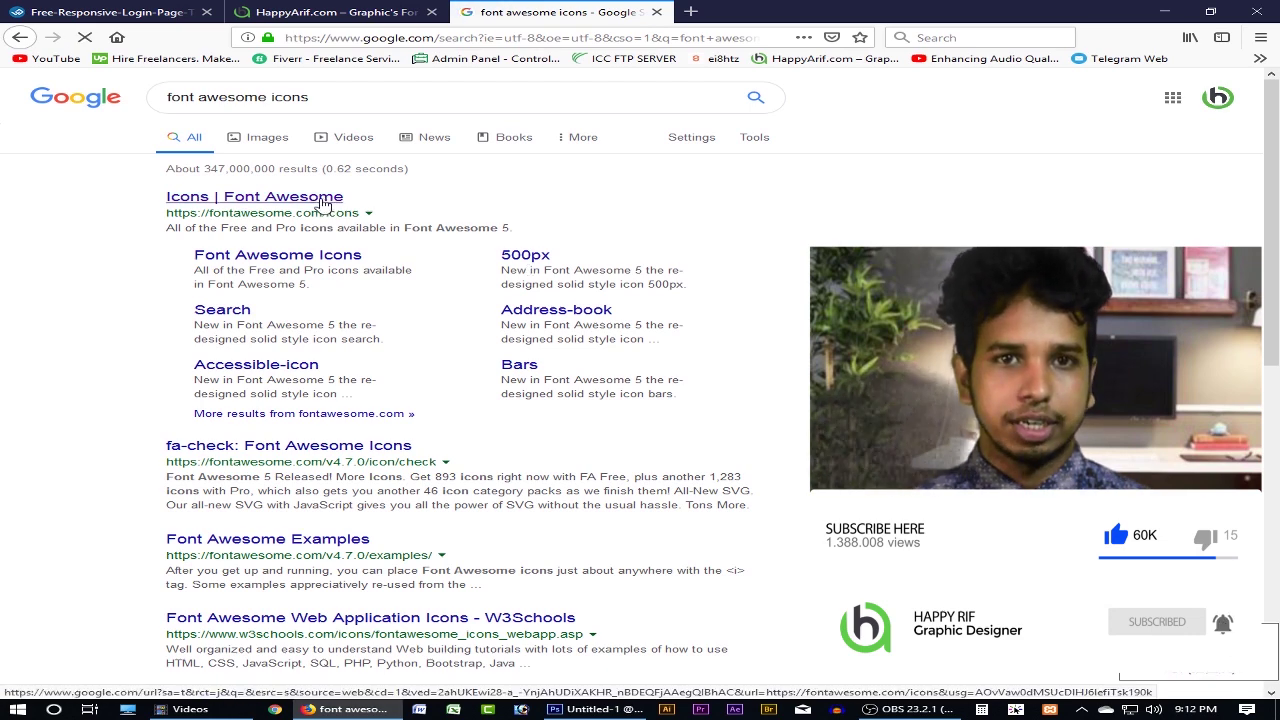
left_click(320, 197)
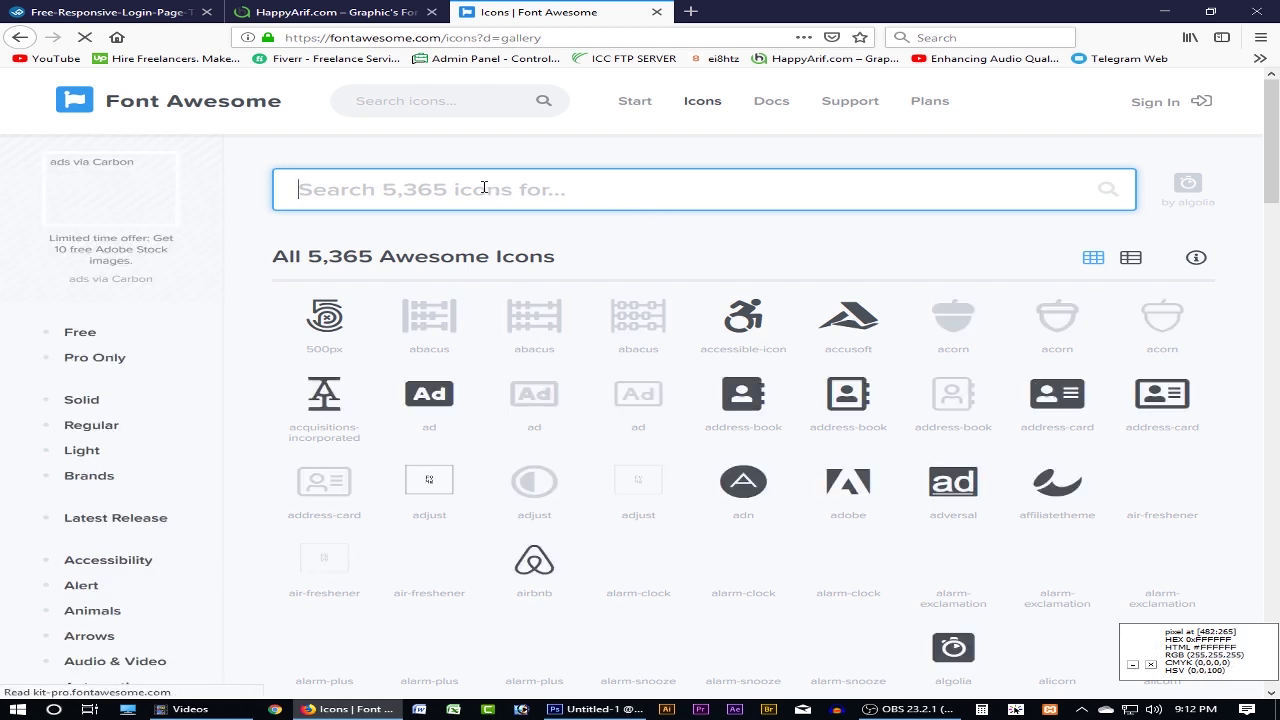
left_click(484, 187)
type("lock")
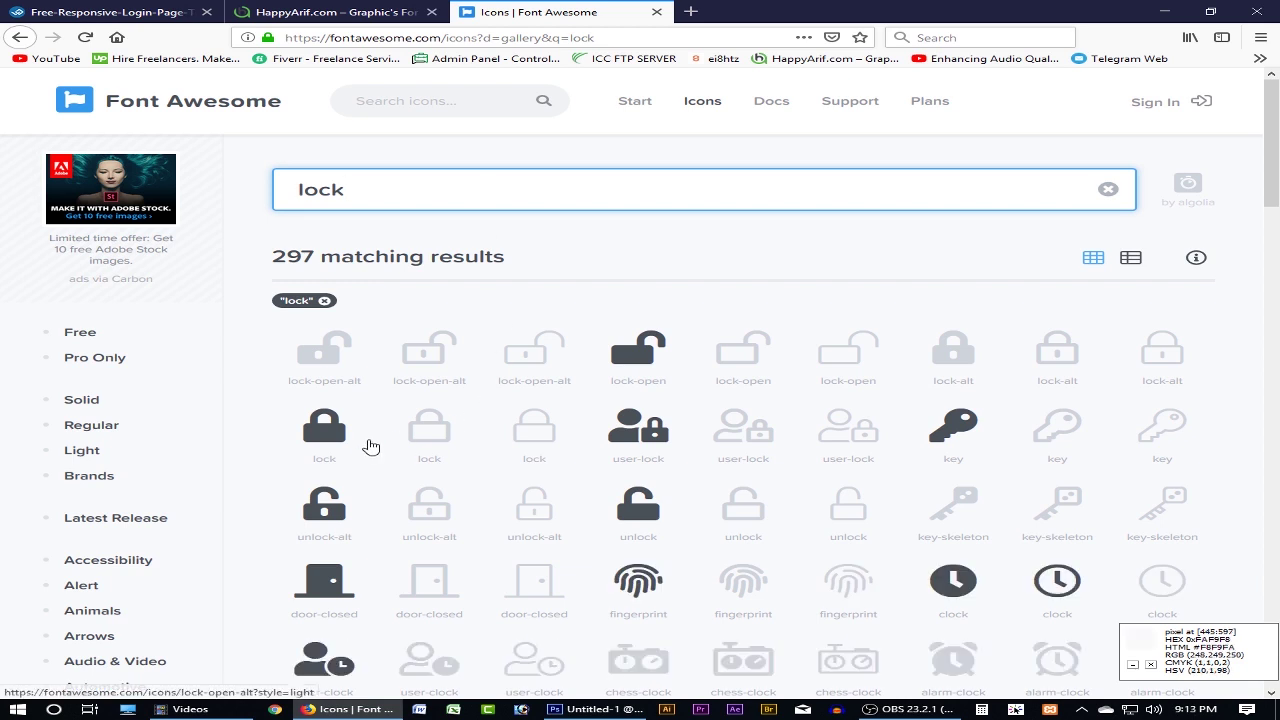
left_click(328, 426)
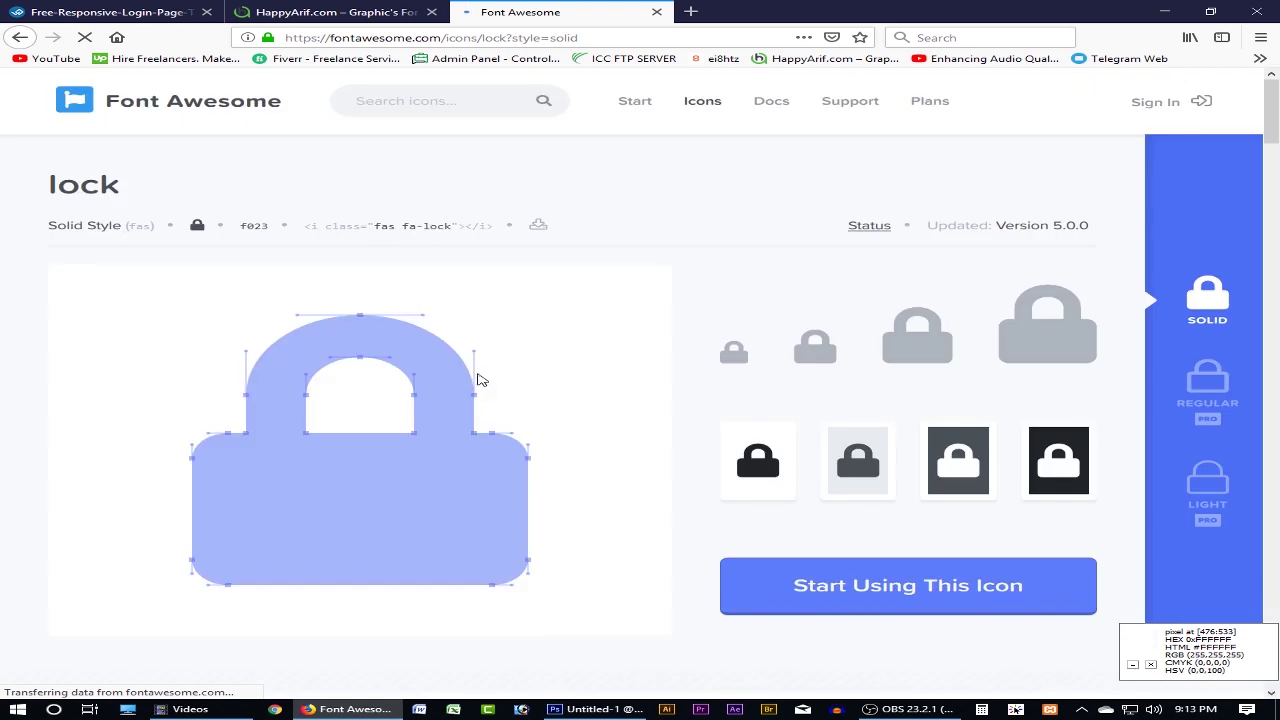
- Take a screenshot of only the small black lock on the white background and copy it to the clipboard
right_click(752, 462)
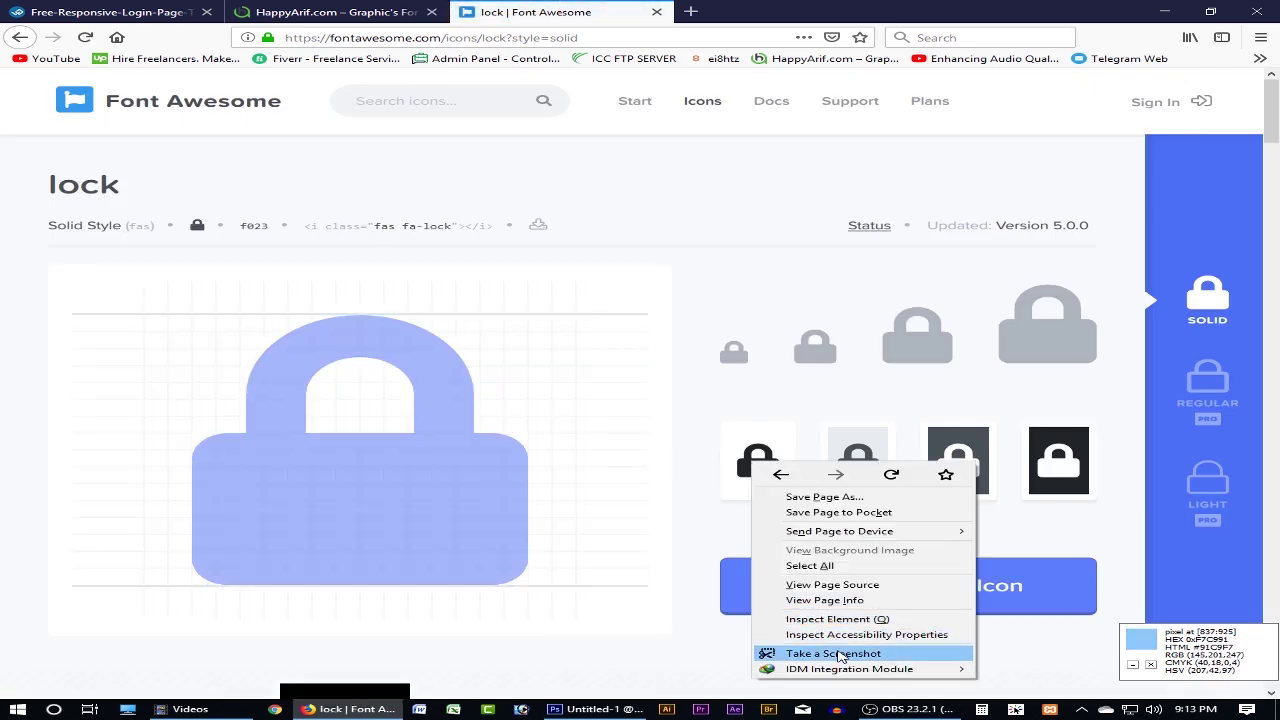
left_click(800, 653)
left_click(757, 459)
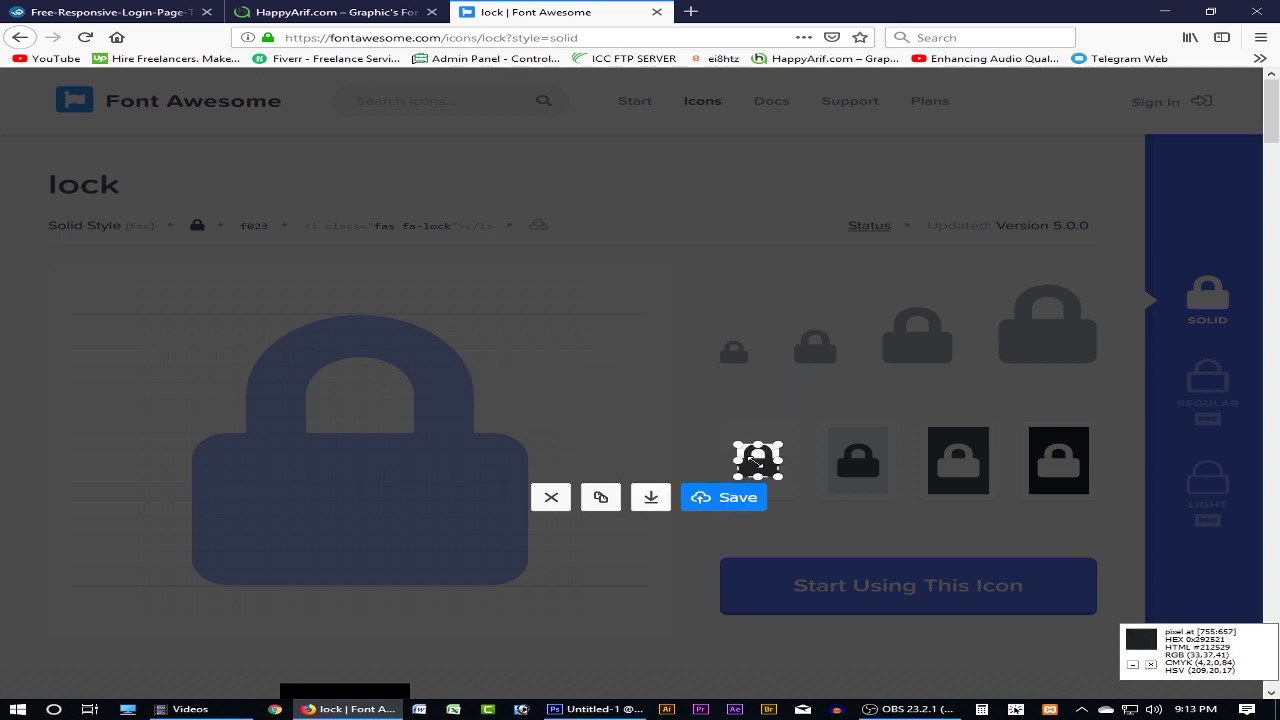
left_click(603, 500)
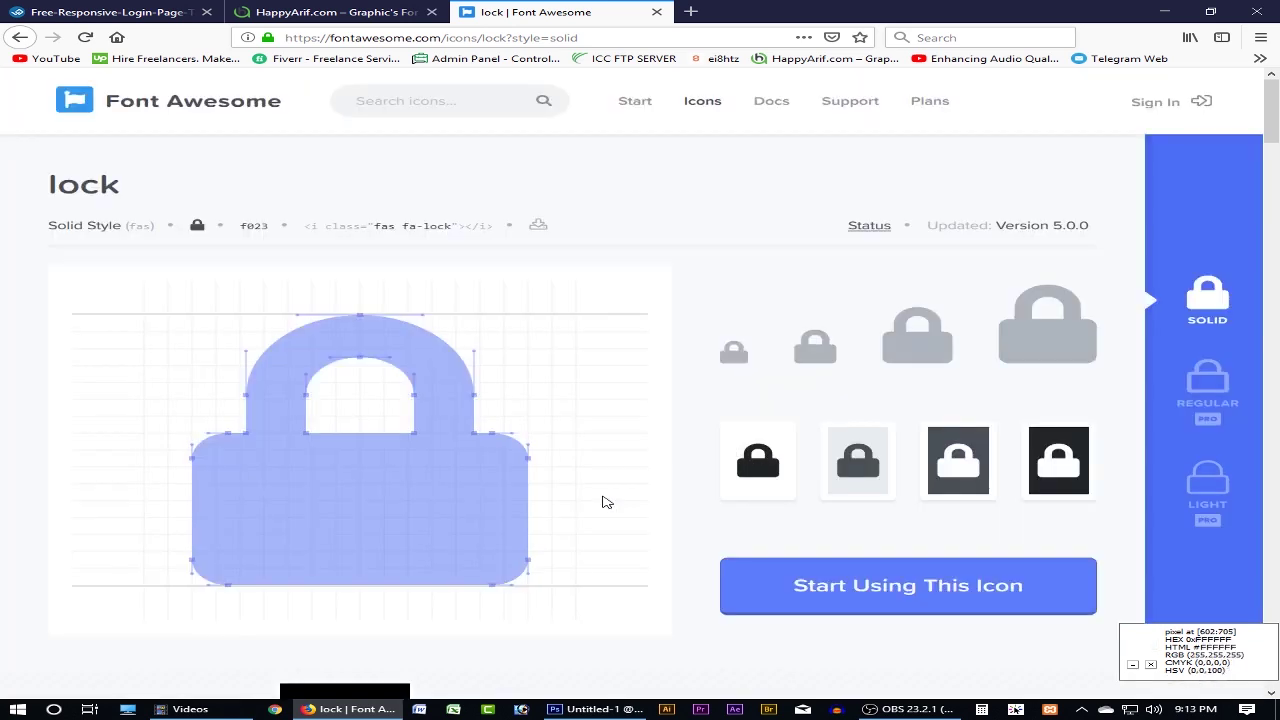
- Paste the lock icon into the Photoshop document and place it above the login box, aligned with the box's left edge
left_click(600, 709)
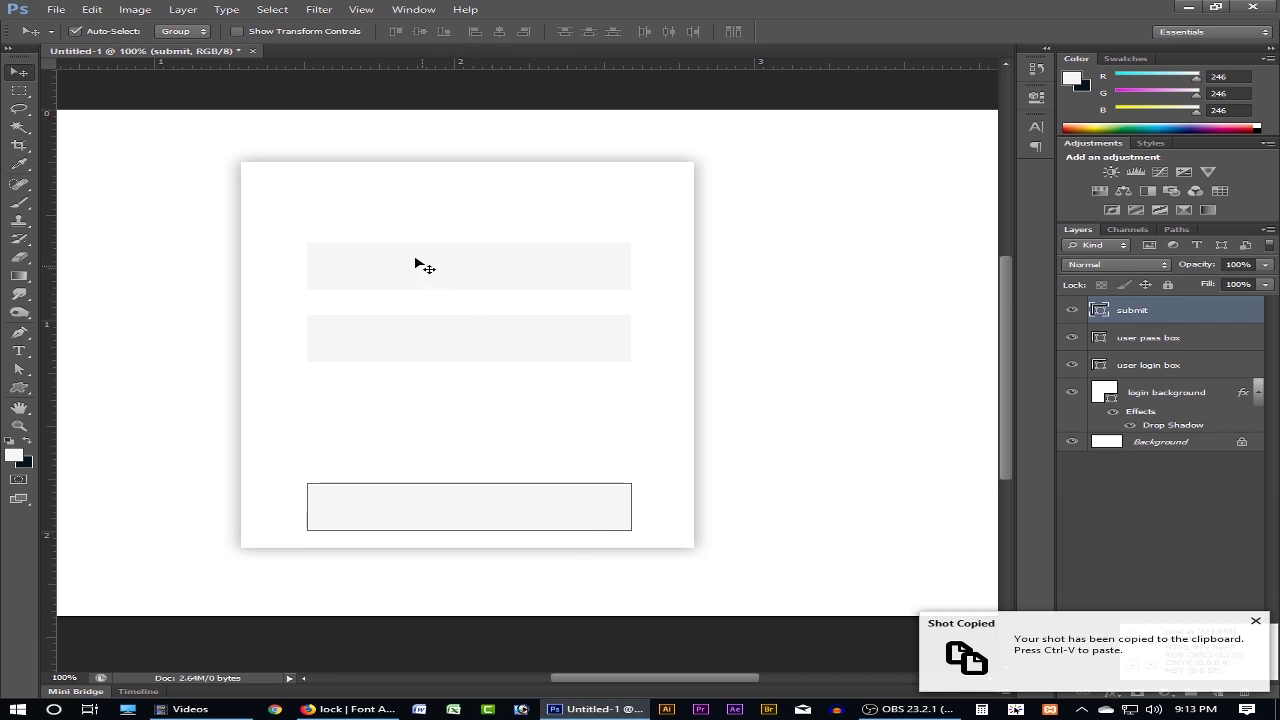
key("ctrl+v")
left_click_drag(526, 378, 320, 210)
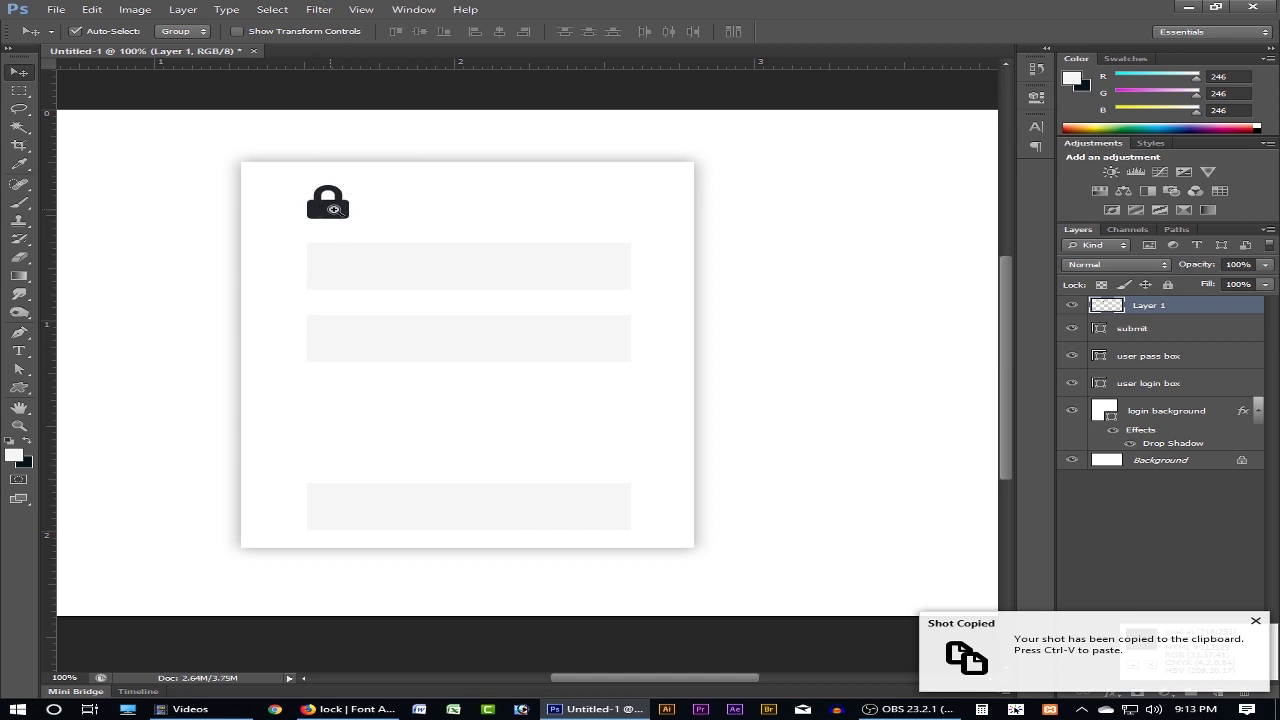
- Add a new layer above the lock icon's layer and name it "icon box"
left_click(377, 229)
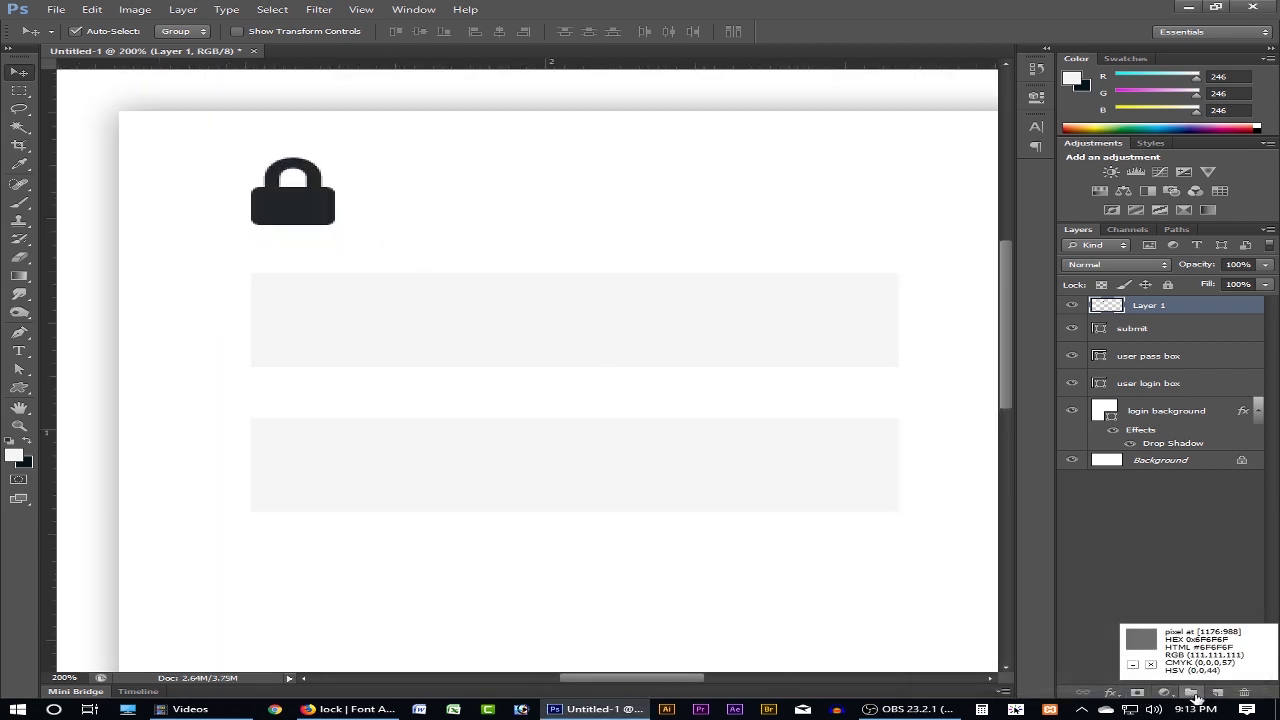
left_click(1217, 693)
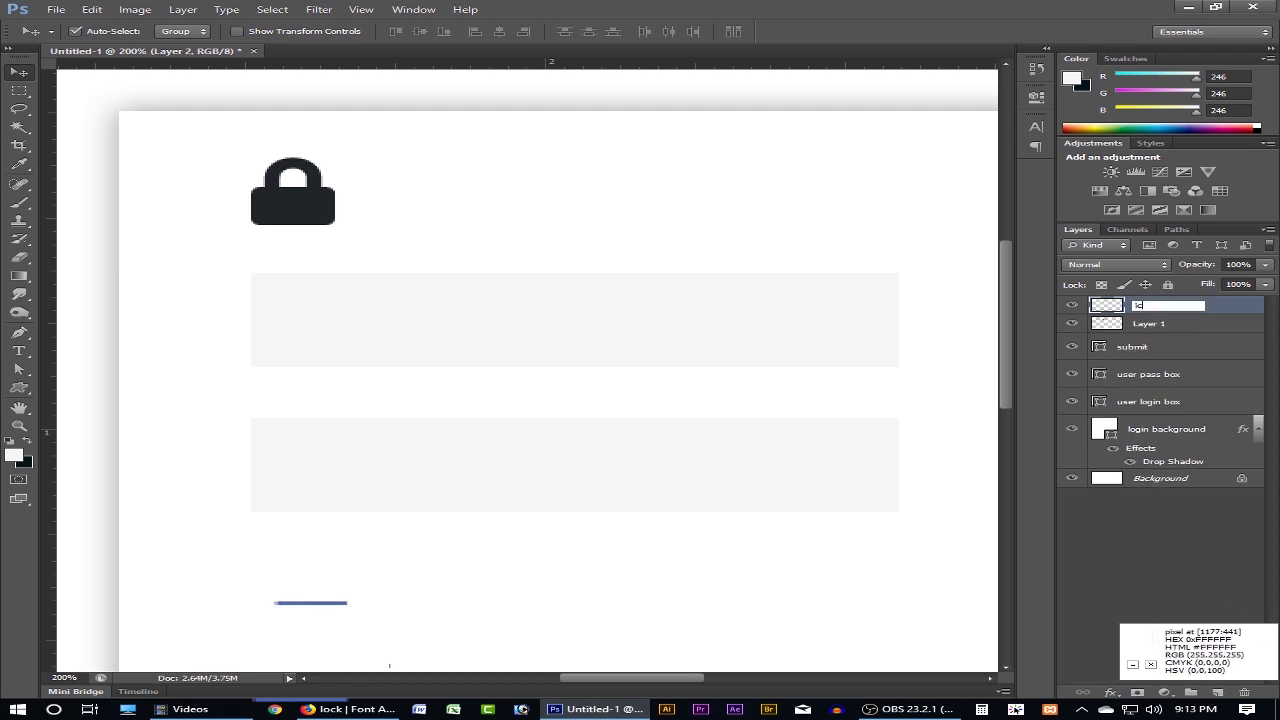
type("on b")
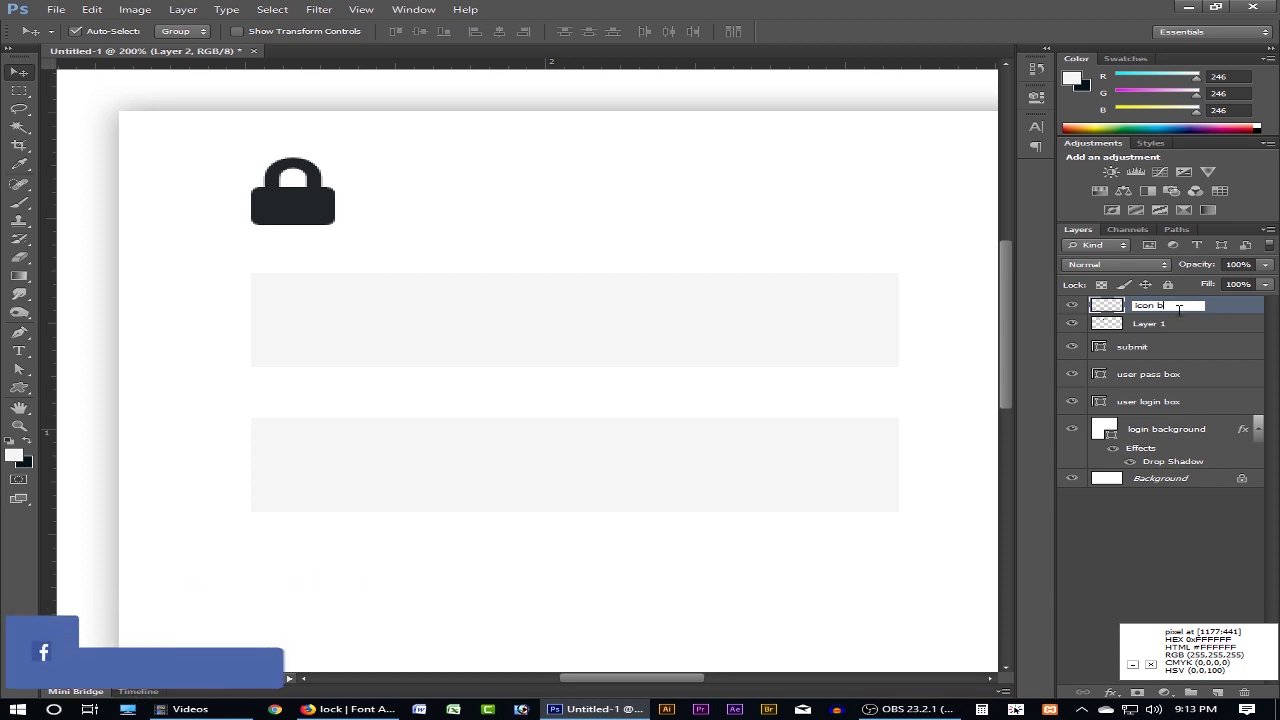
type("ox")
key("Return")
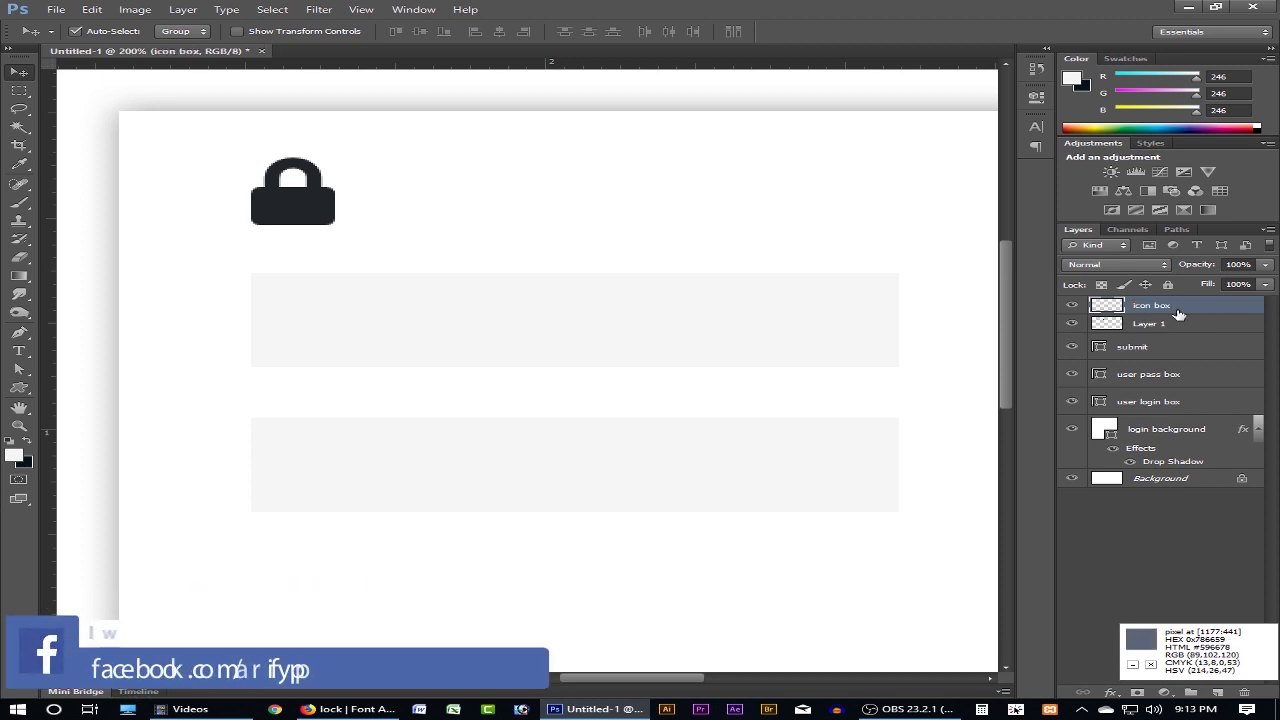
- Copy the dark color code of the lock's box from the reference login image in Firefox, and return to Photoshop
left_click(352, 709)
left_click(110, 12)
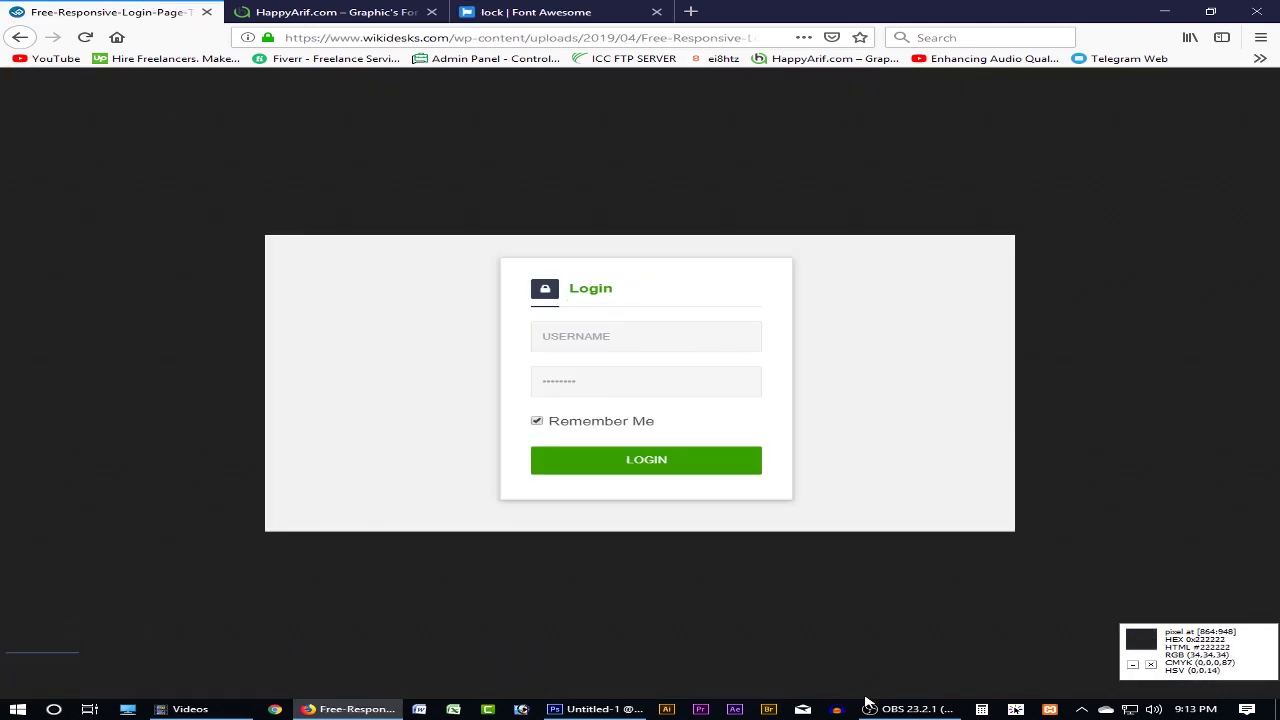
left_click(594, 709)
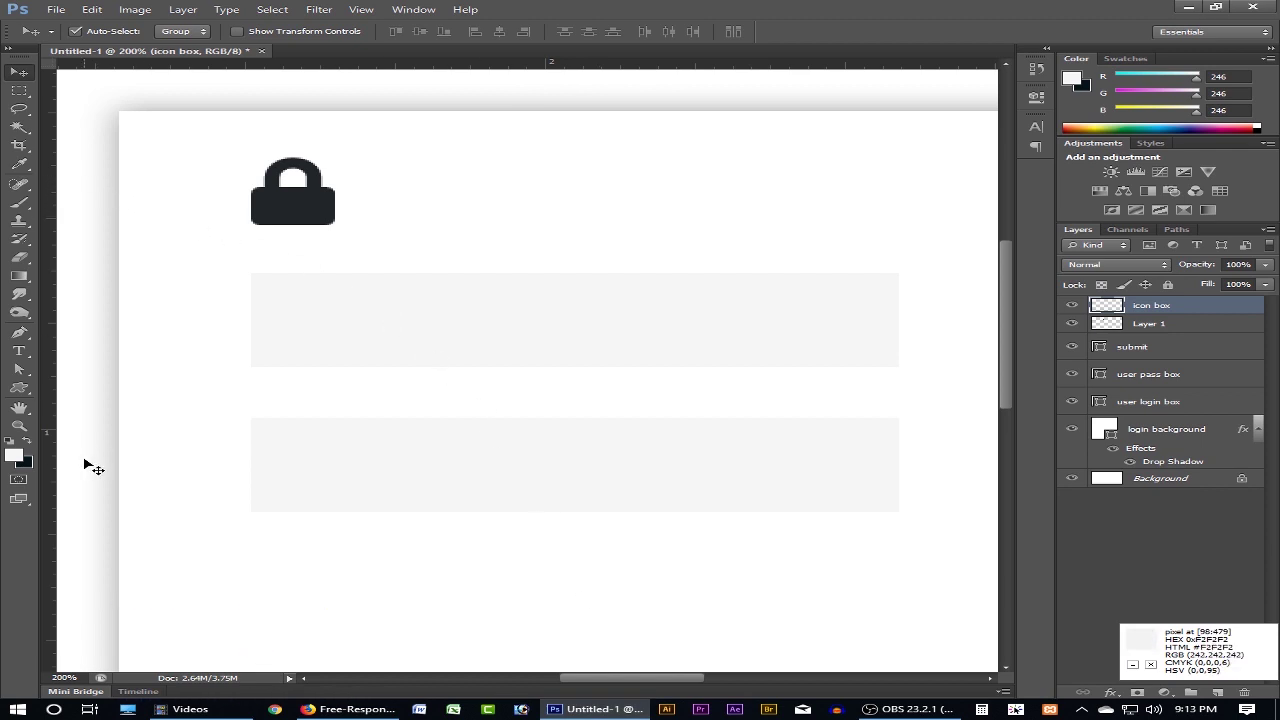
- Draw a square custom shape of about 56 x 56 px around the lock icon on the "icon box" layer
left_click(18, 387)
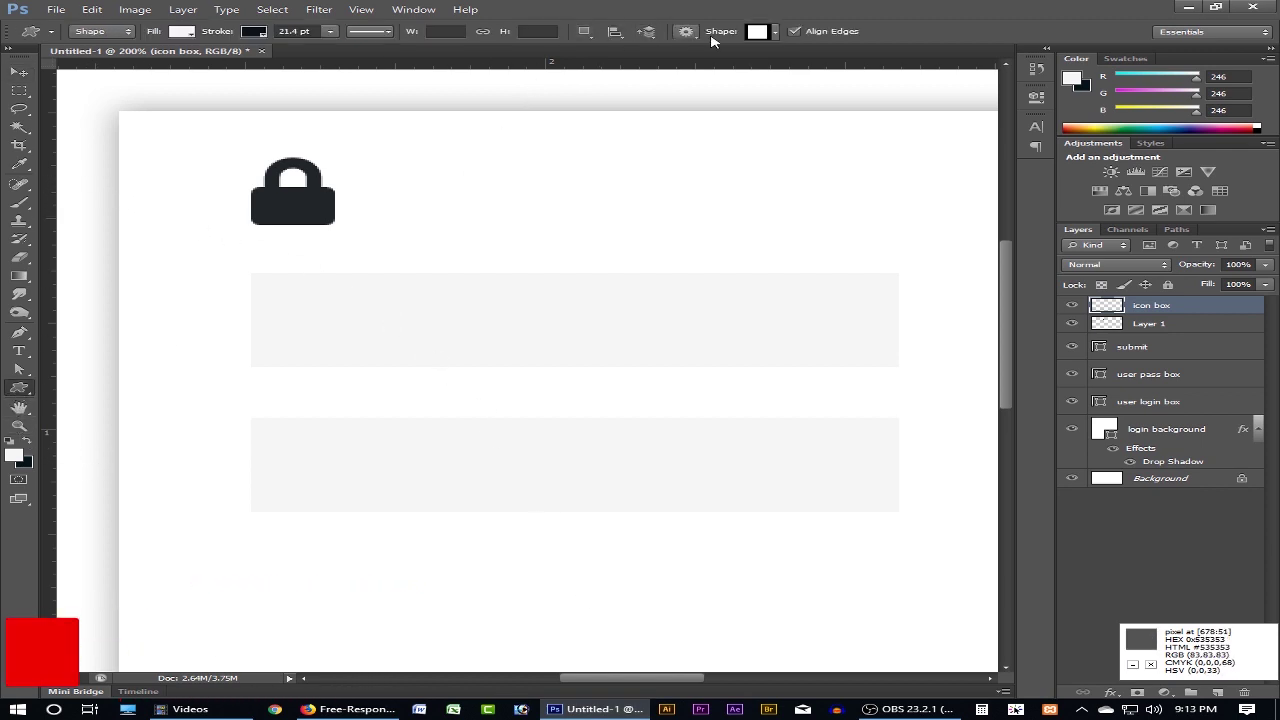
left_click(774, 31)
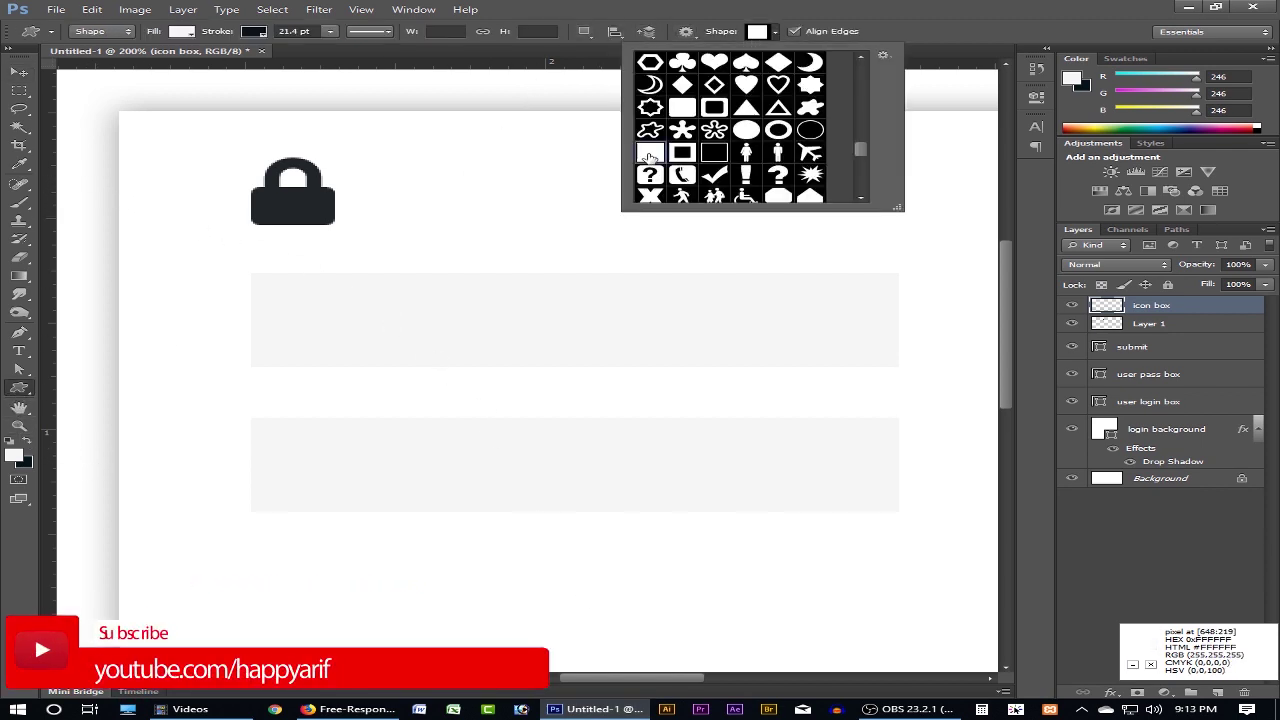
left_click(240, 149)
left_click_drag(240, 149, 353, 234)
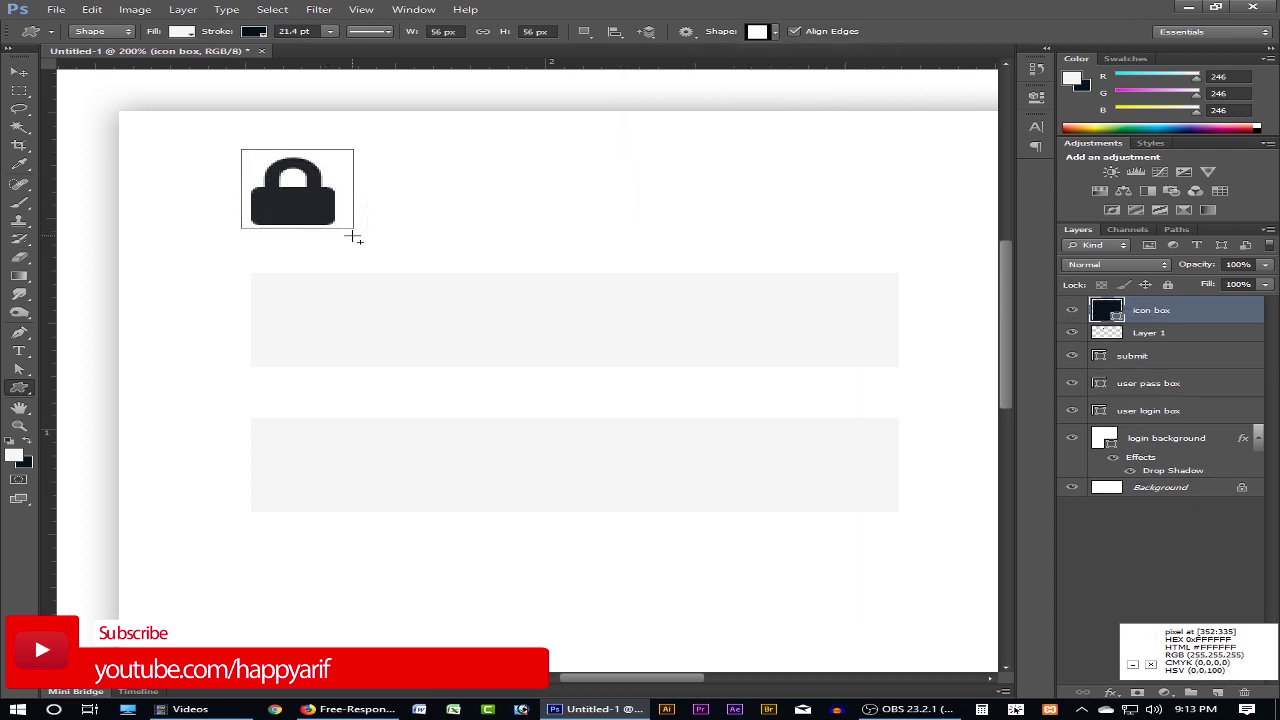
- Remove the stroke from the square around the lock and set its fill color to dark blue #2F3C4E
left_click(254, 31)
left_click(169, 59)
left_click(181, 31)
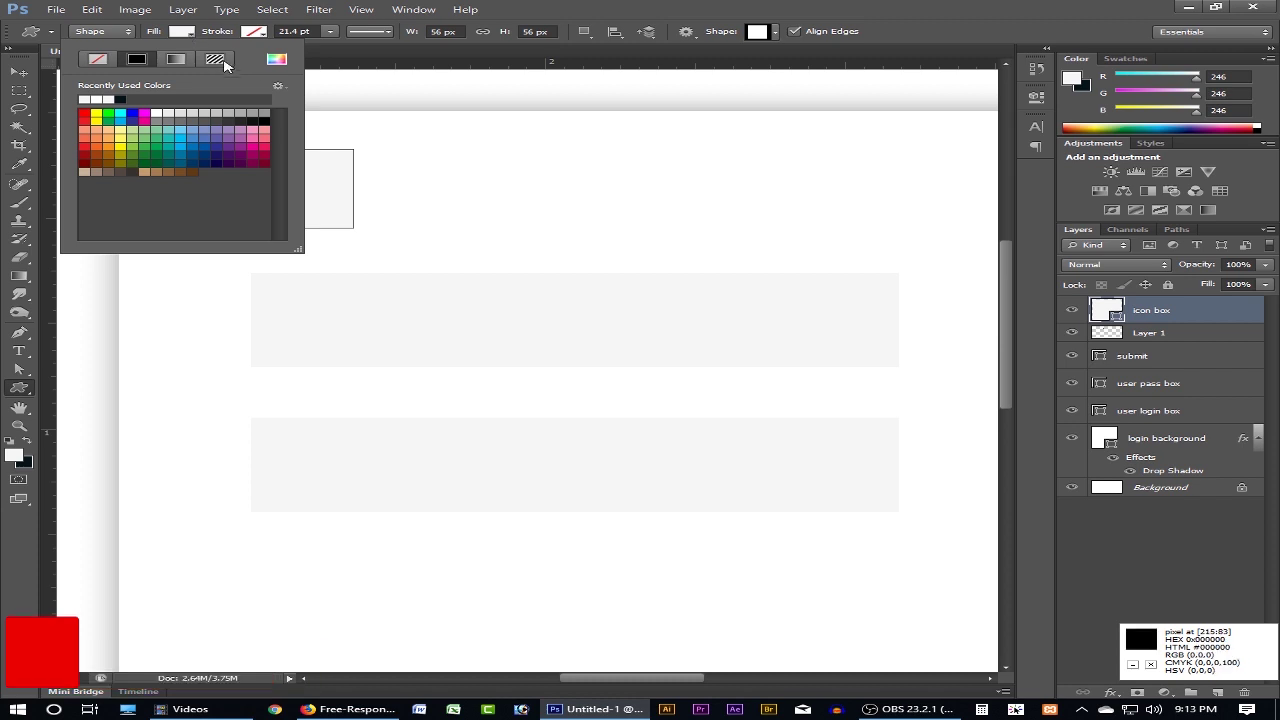
left_click(276, 59)
double_click(947, 390)
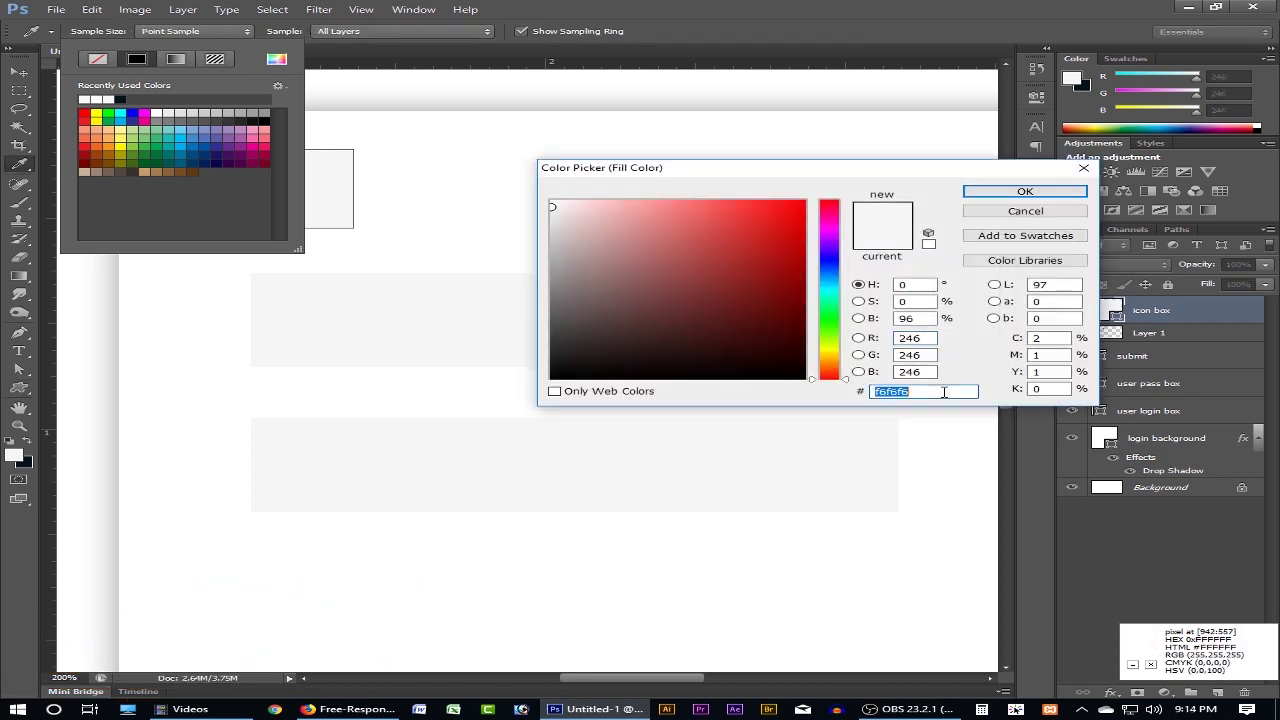
key("ctrl+v")
left_click(1025, 191)
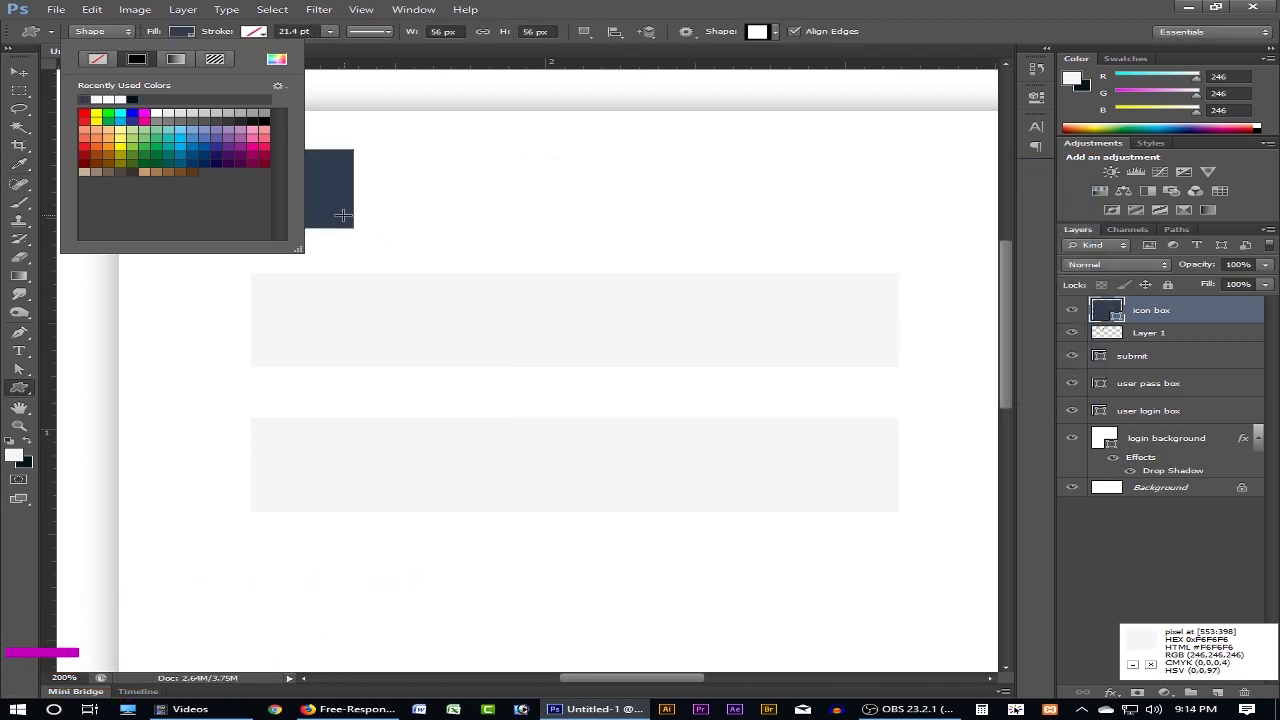
left_click(465, 9)
left_click(370, 235)
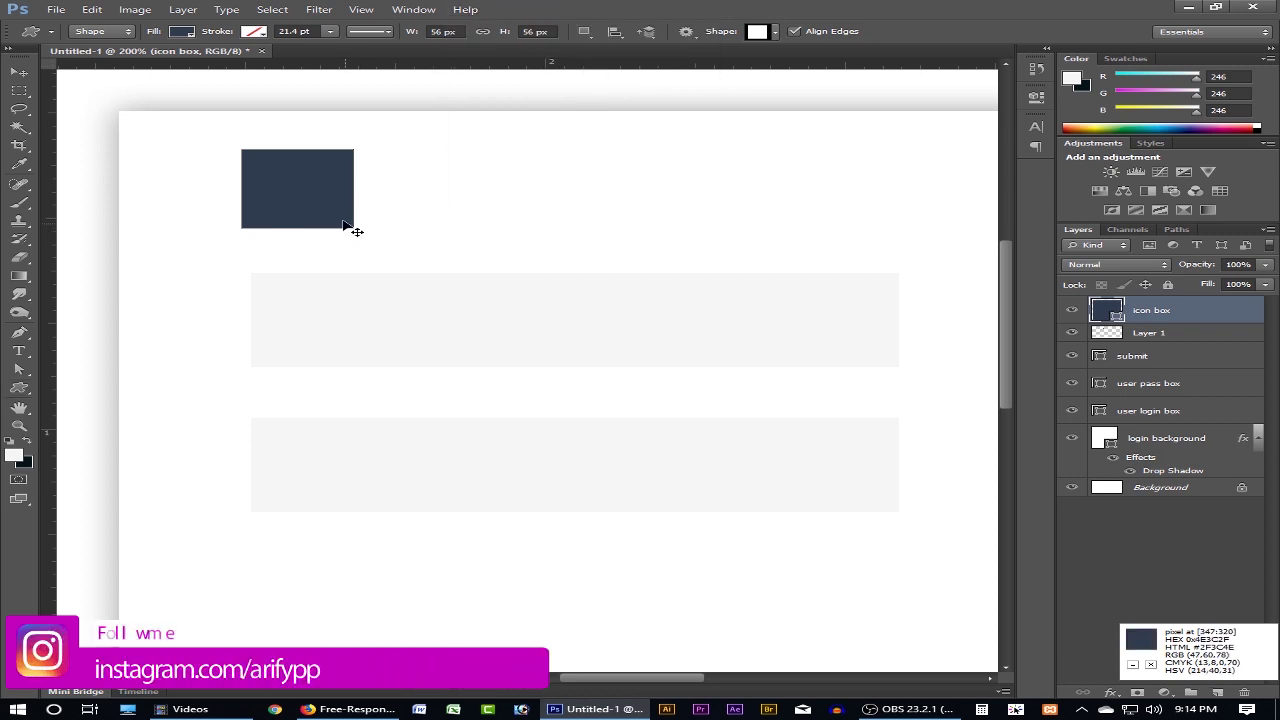
- Move the "icon box" layer below the lock icon's layer
key("v")
left_click_drag(1157, 311, 1165, 345)
- Erase the white areas inside and around the lock on Layer 1 by selecting them with the Magic Wand and deleting them
scroll(330, 209, "up", 1)
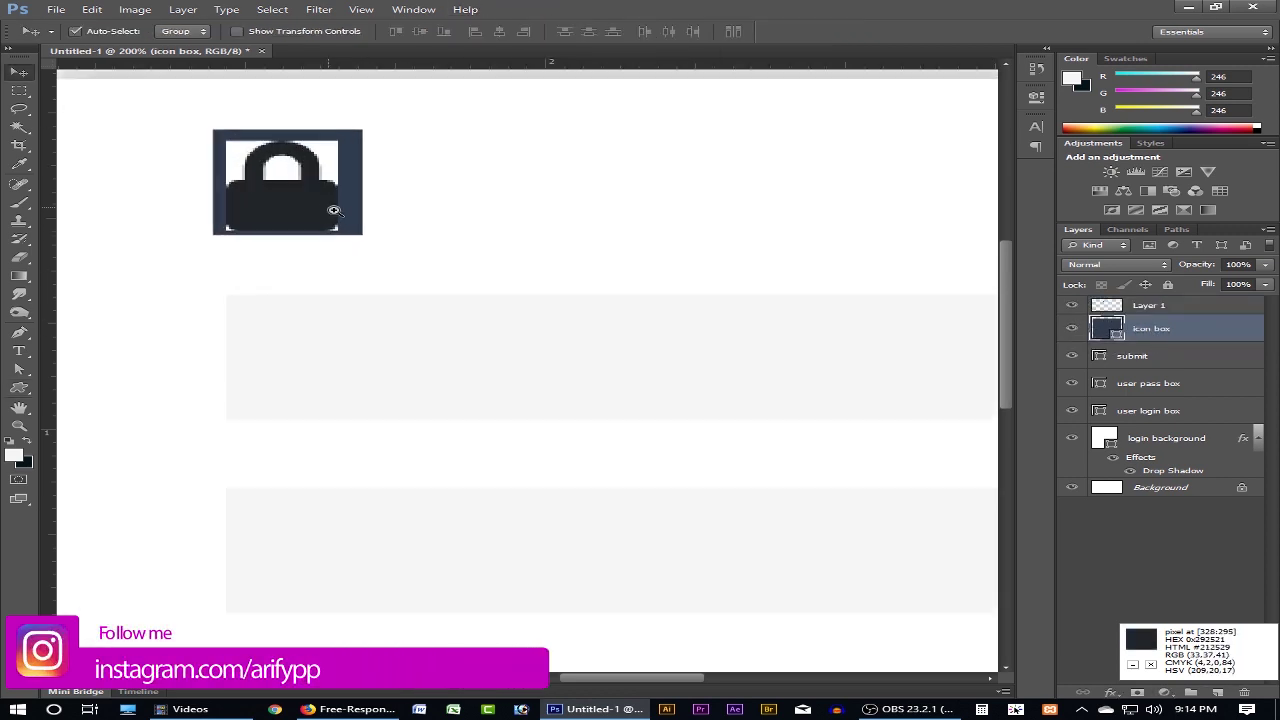
key("w")
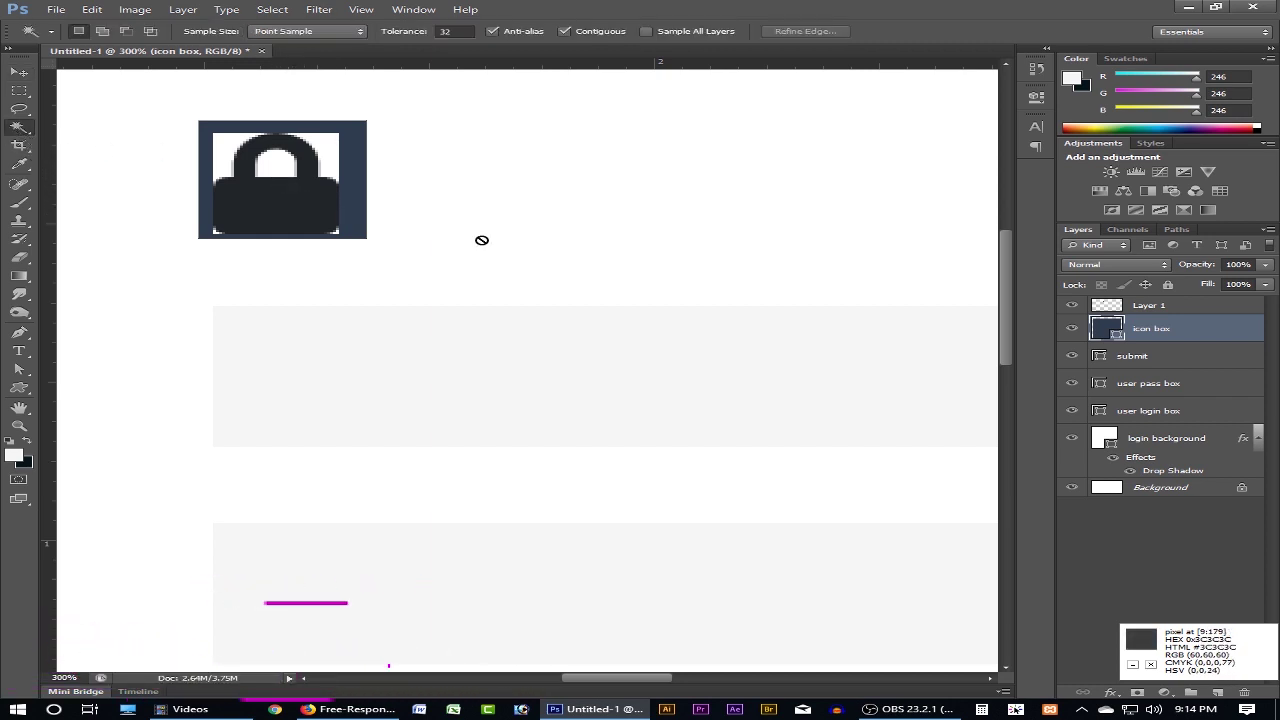
left_click(1150, 305)
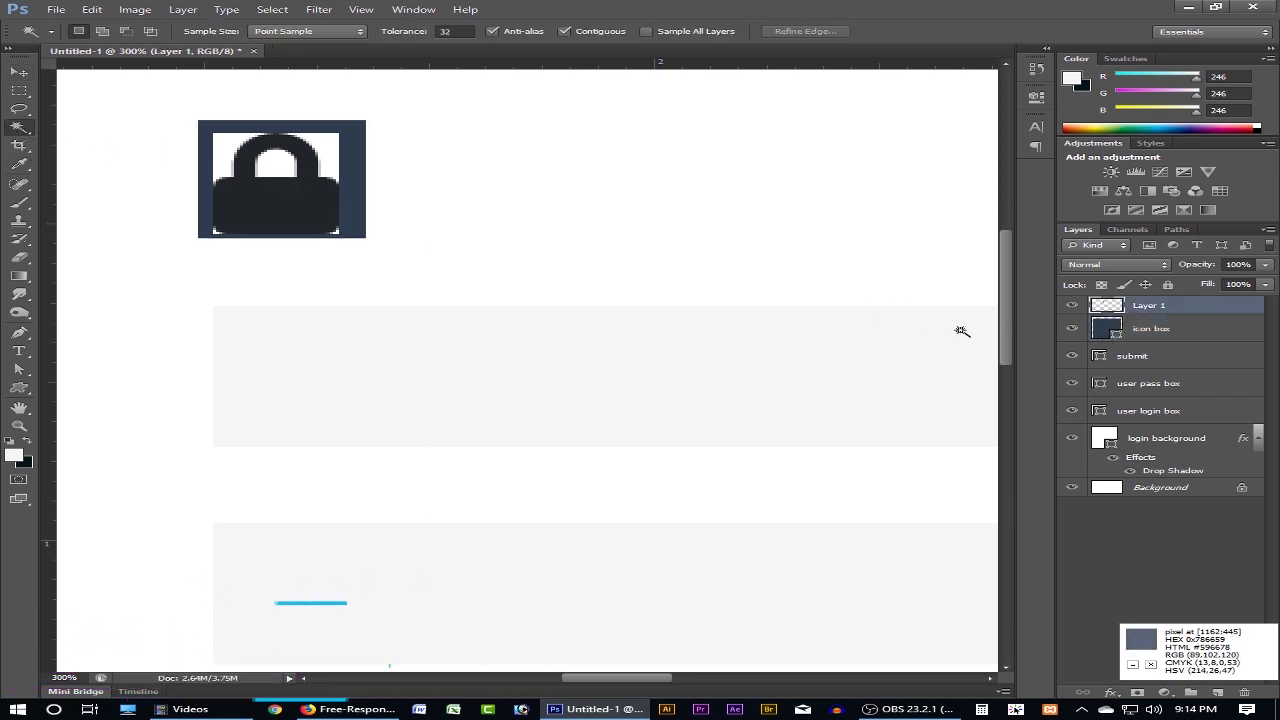
left_click(276, 163)
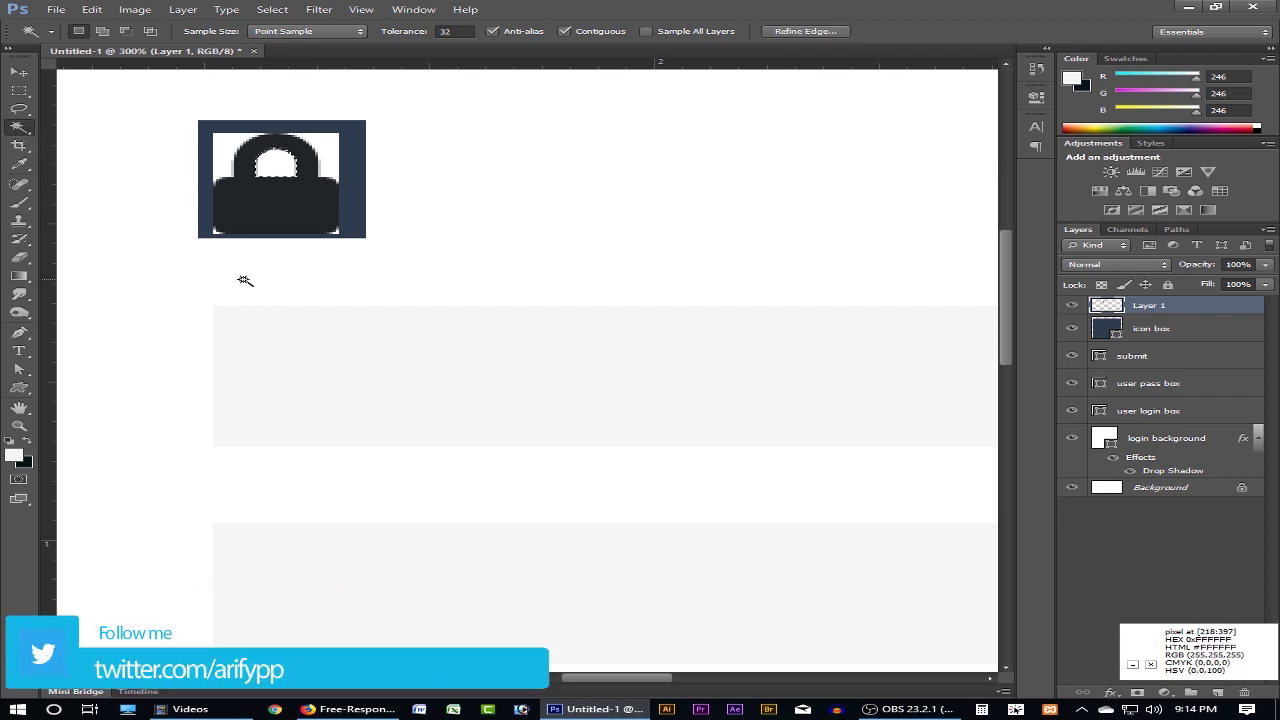
key("Delete")
left_click(224, 152)
key("Delete")
left_click(330, 150)
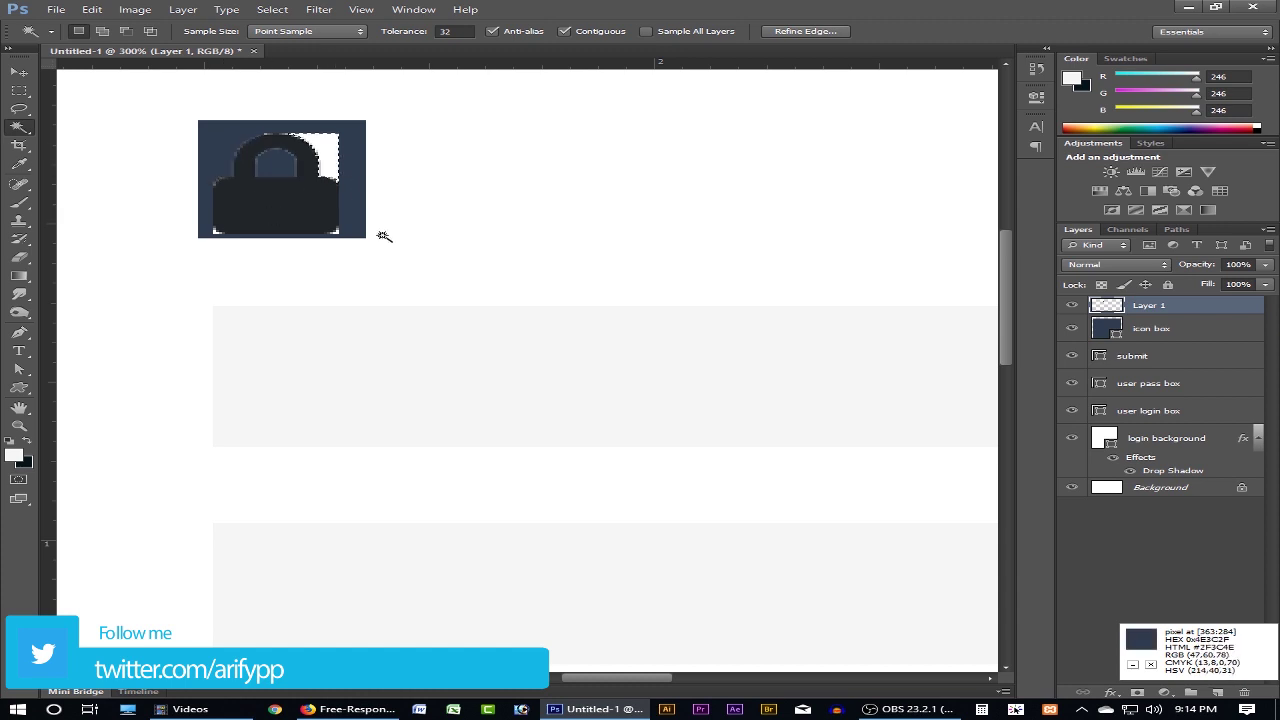
key("Delete")
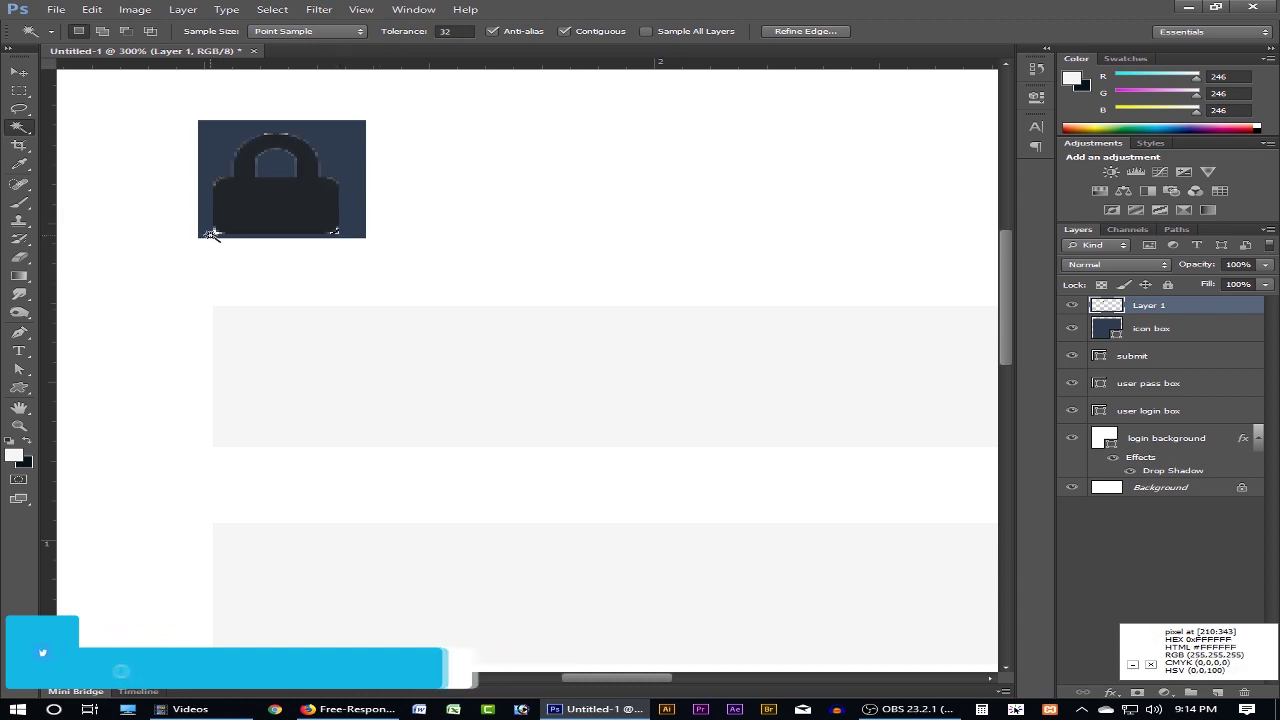
left_click(212, 234)
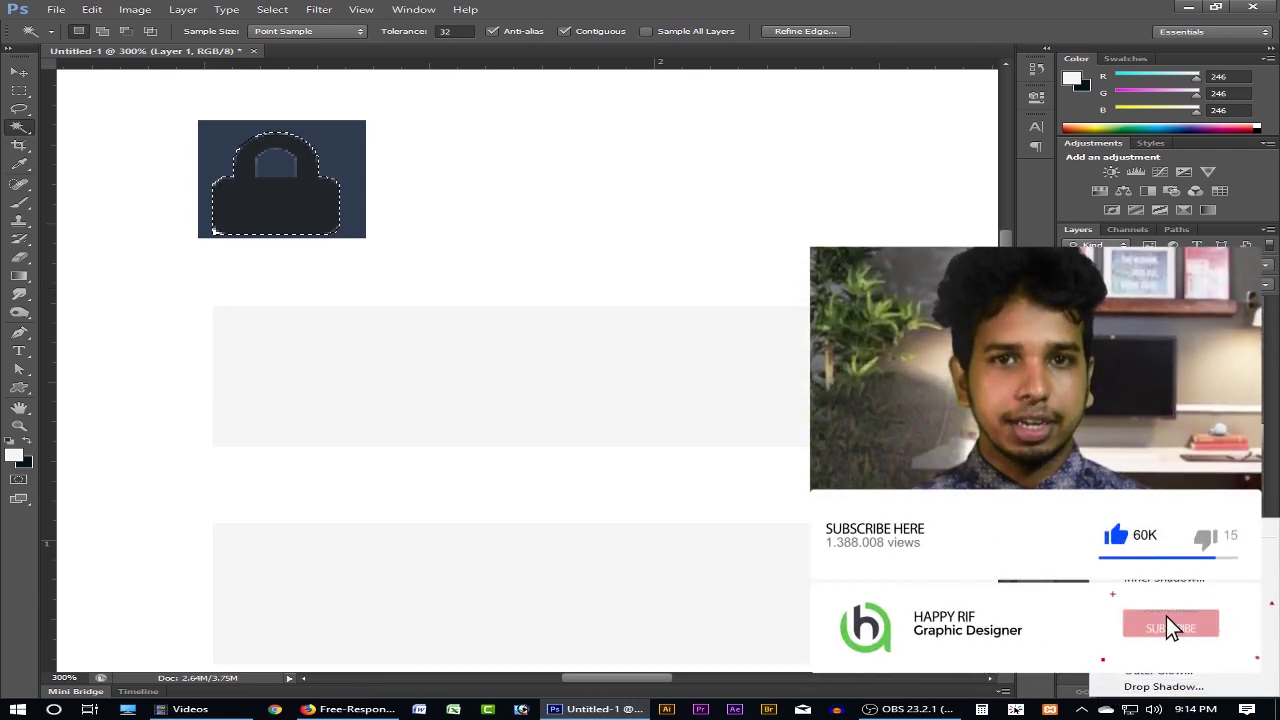
- Add a white Solid Color fill layer restricted to the selected lock shape
left_click(1166, 693)
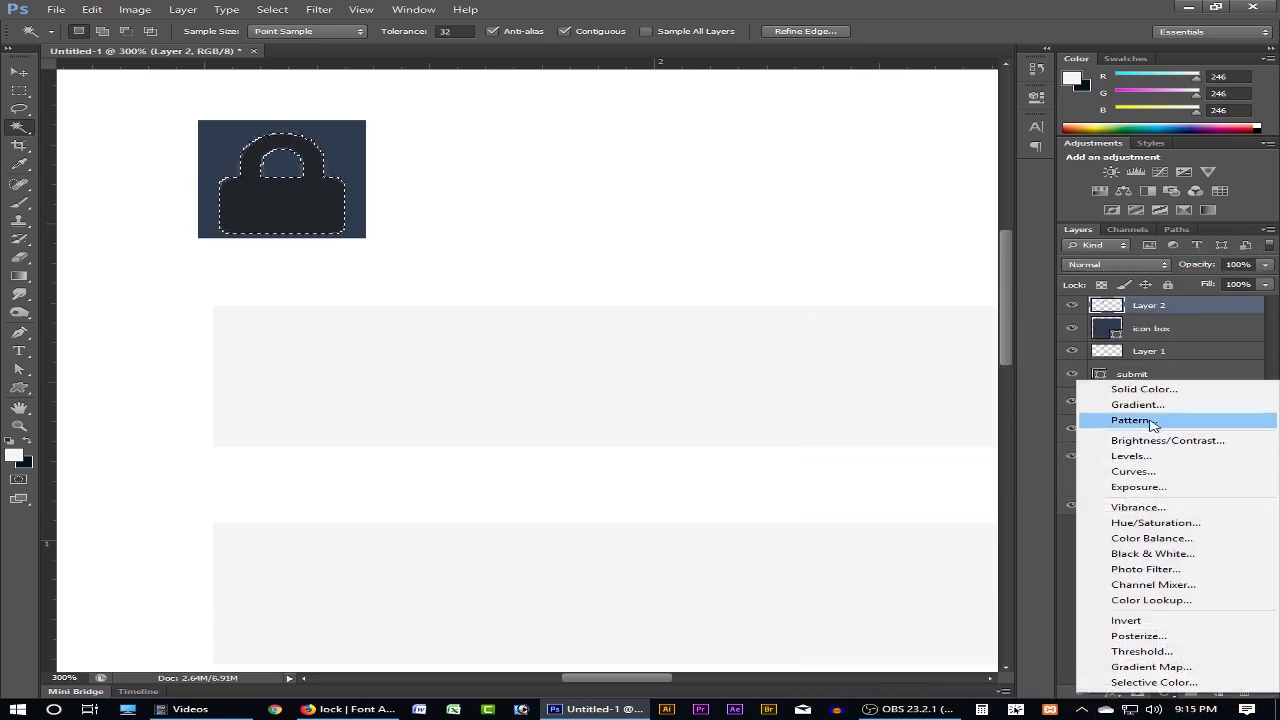
left_click(1144, 389)
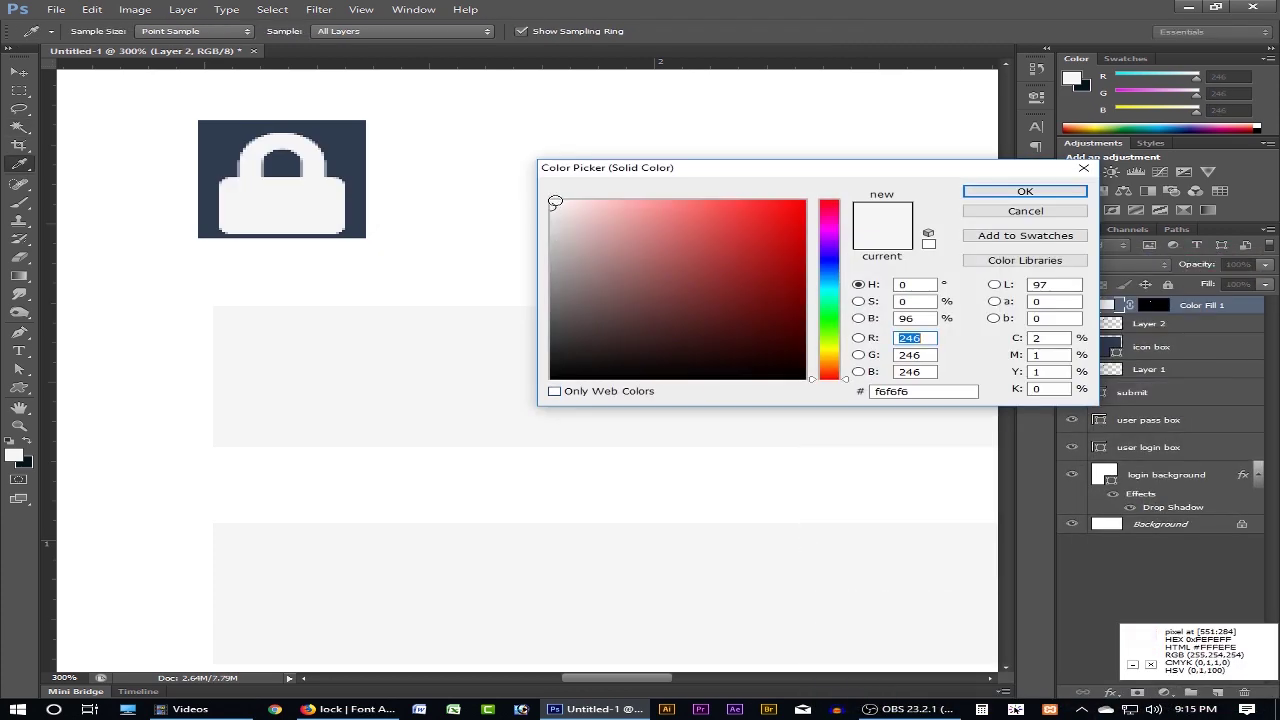
left_click(553, 197)
key("Return")
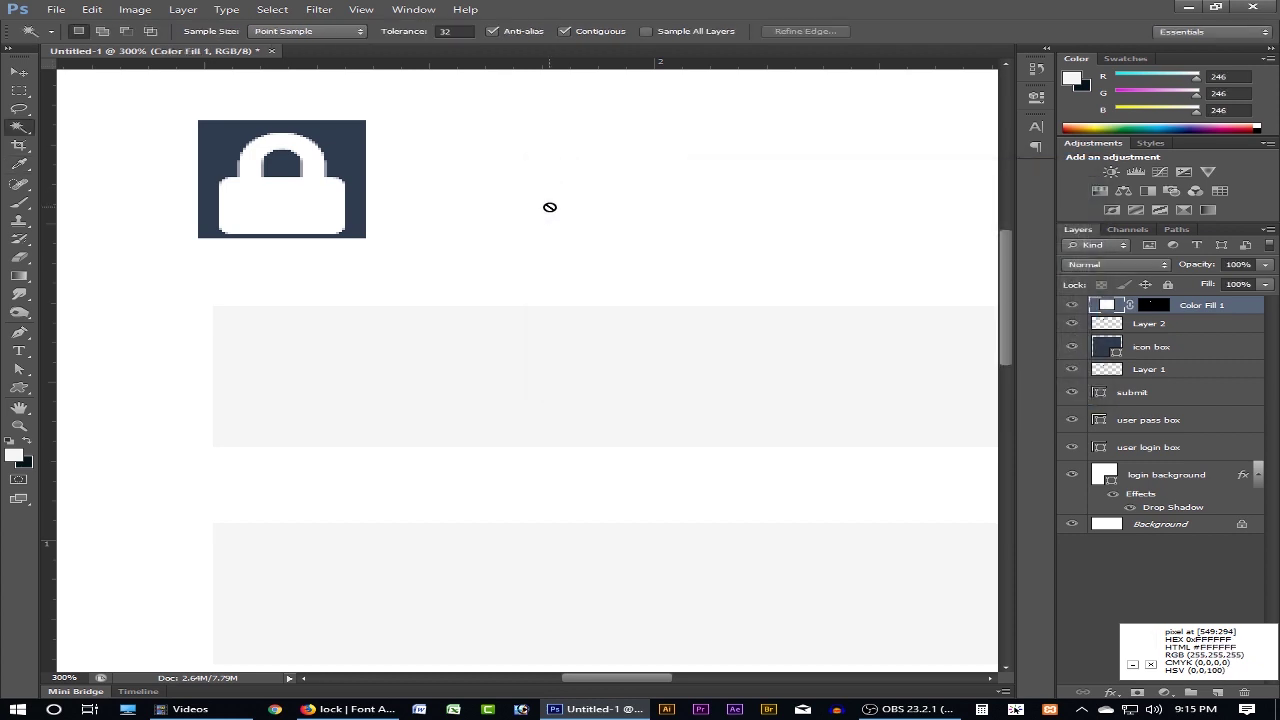
- Move the white lock slightly up to center it in the dark box and delete the black lock's Layer 2
key("v")
left_click_drag(313, 212, 307, 203)
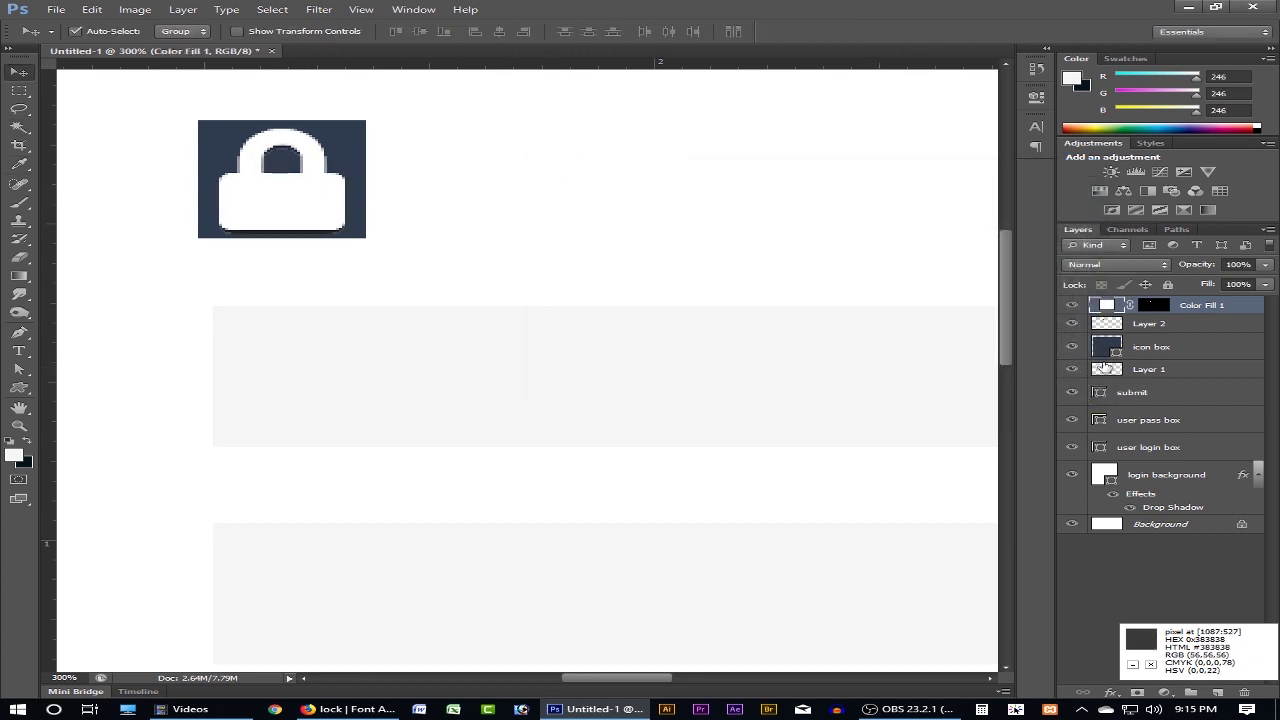
left_click(1172, 326)
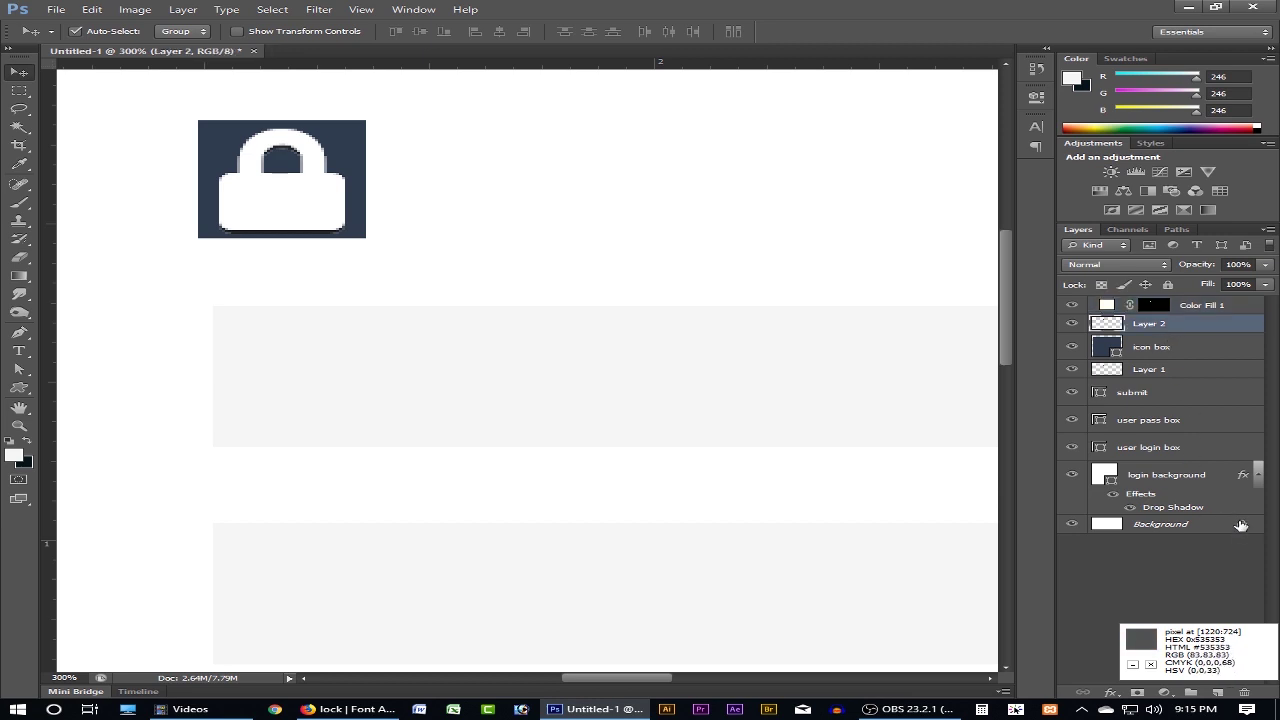
left_click(1243, 693)
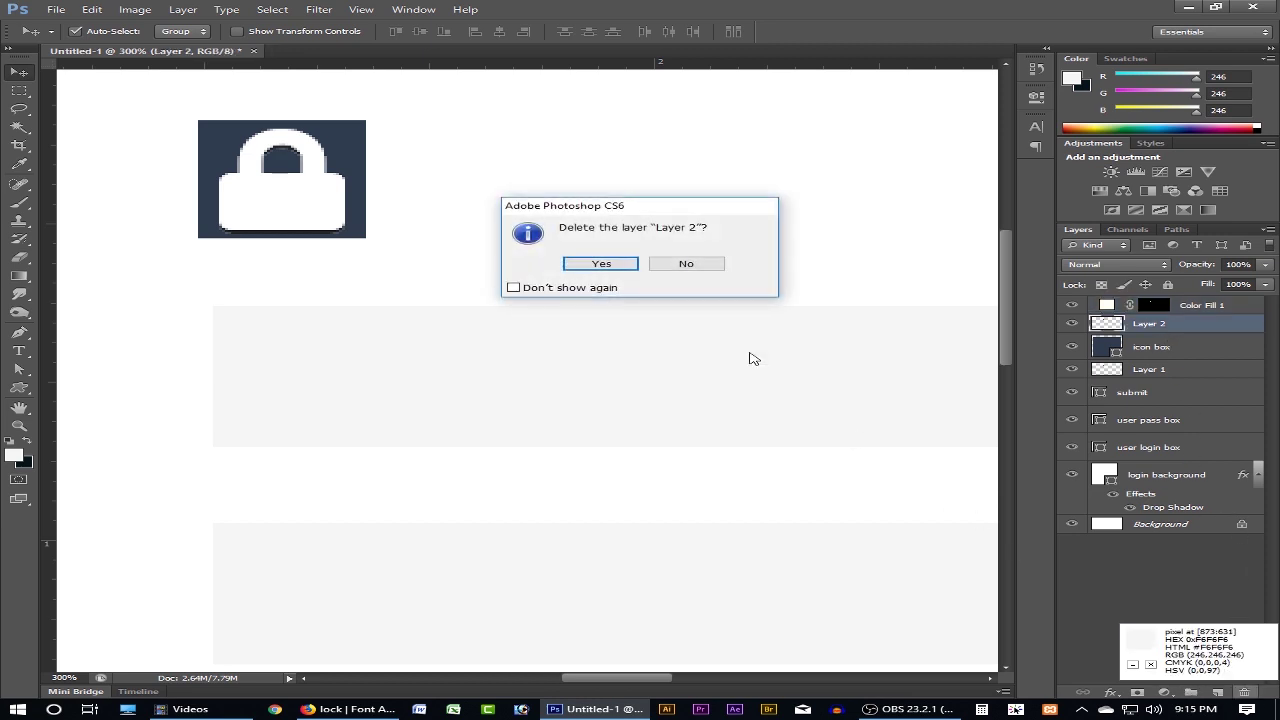
left_click(603, 263)
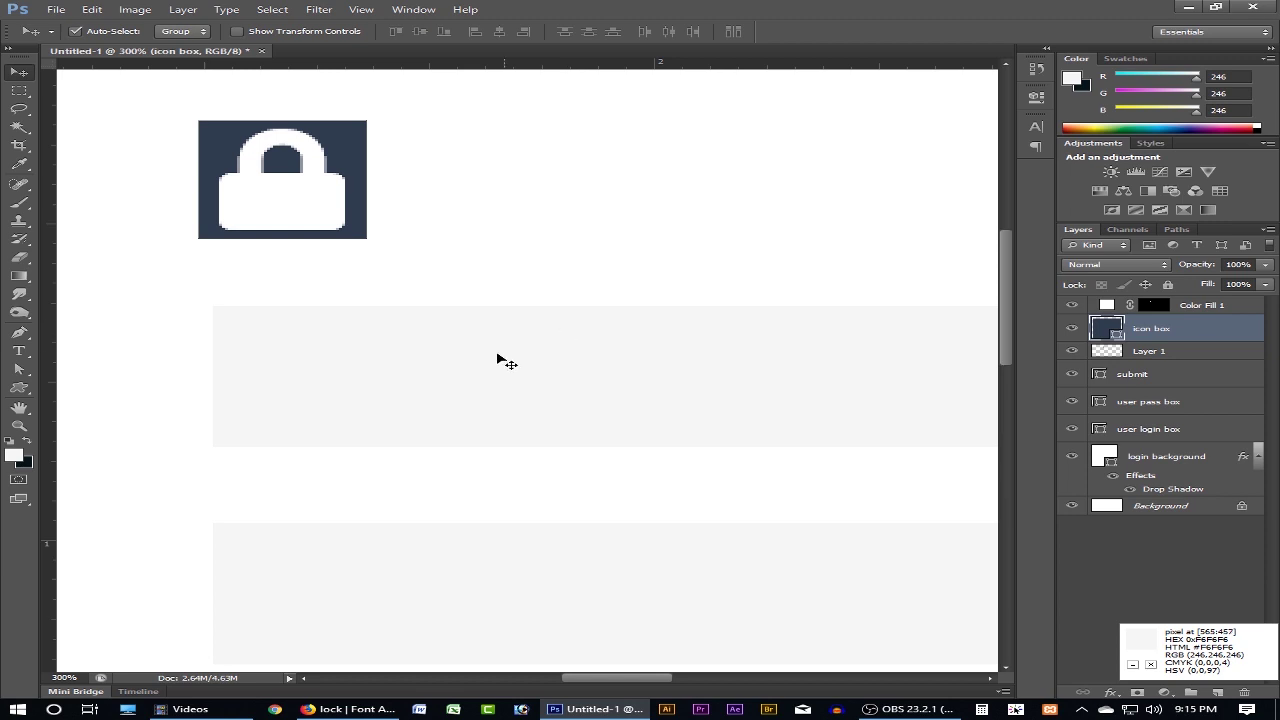
- Scale the white lock down around its center with Free Transform, leaving a wider margin inside the dark box
key("ctrl+t")
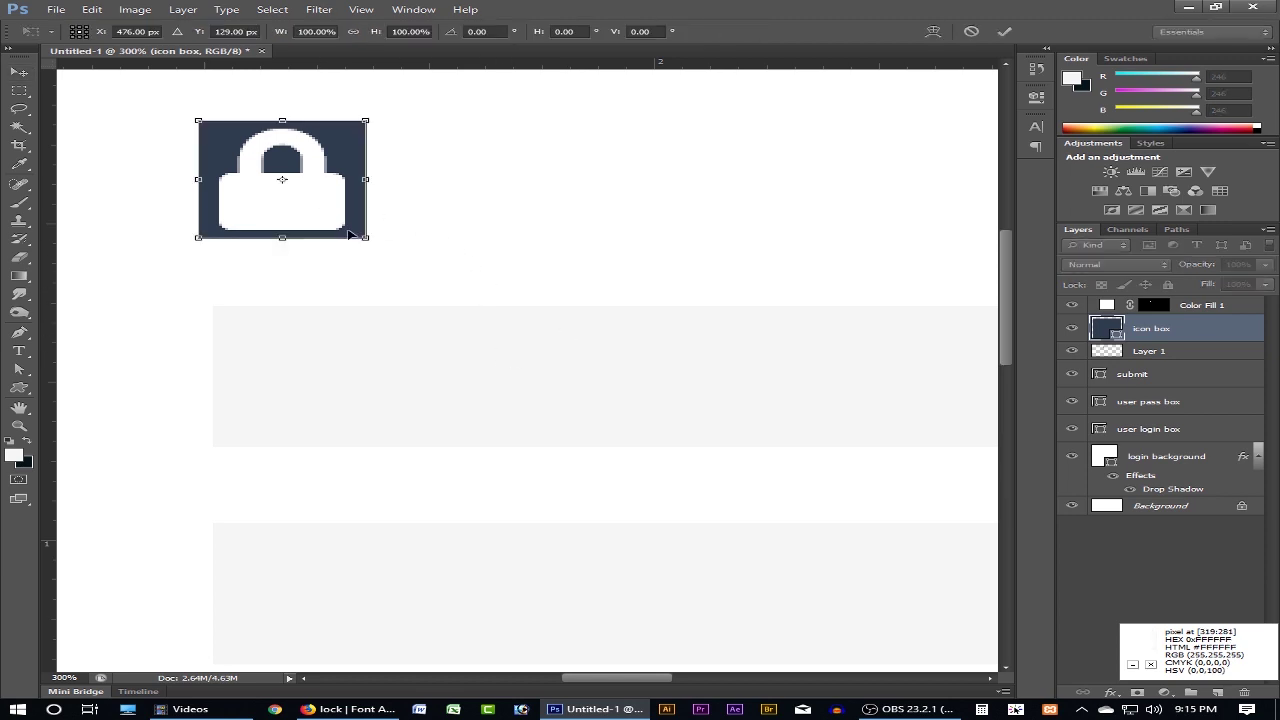
key("Return")
left_click(291, 206)
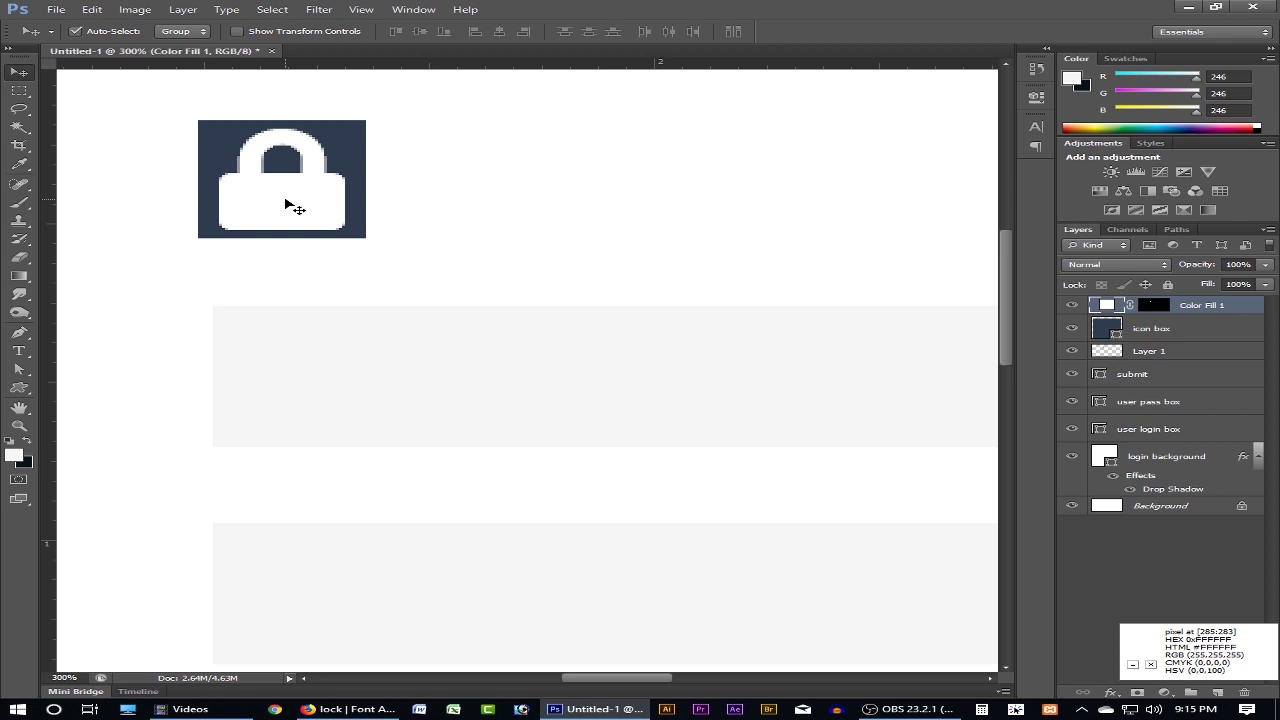
key("ctrl+t")
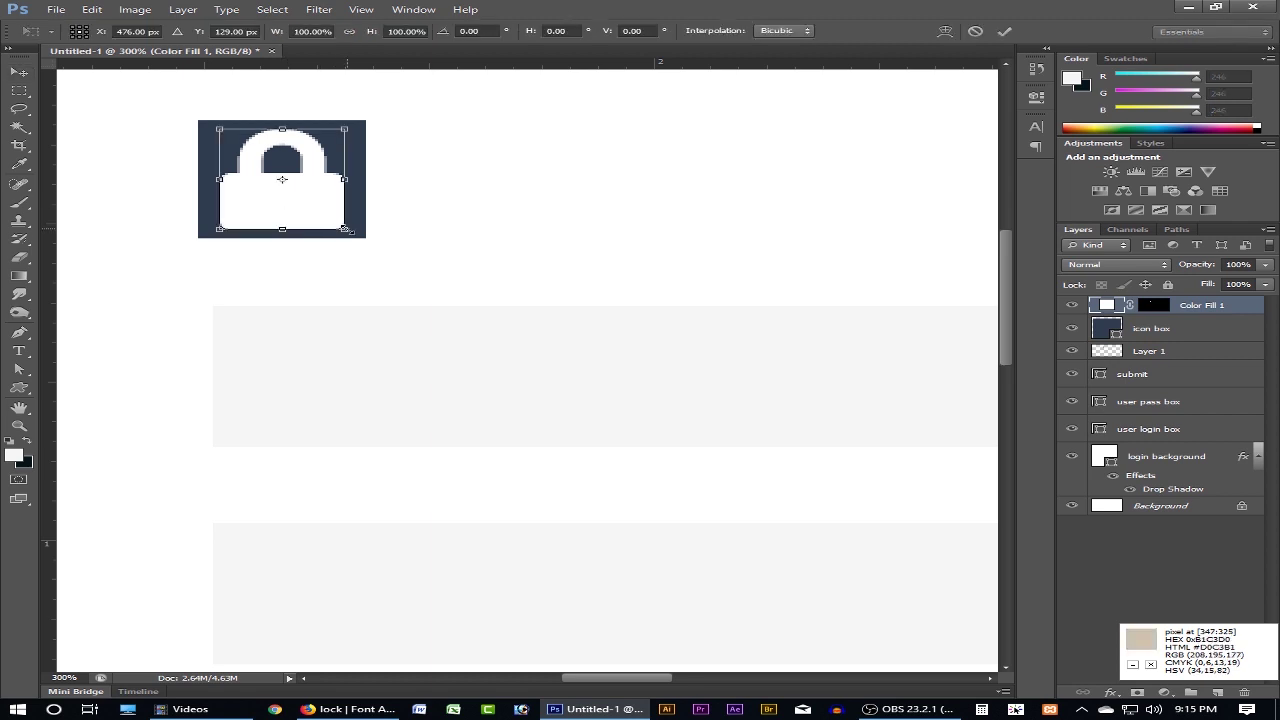
left_click_drag(346, 230, 314, 219)
key("Return")
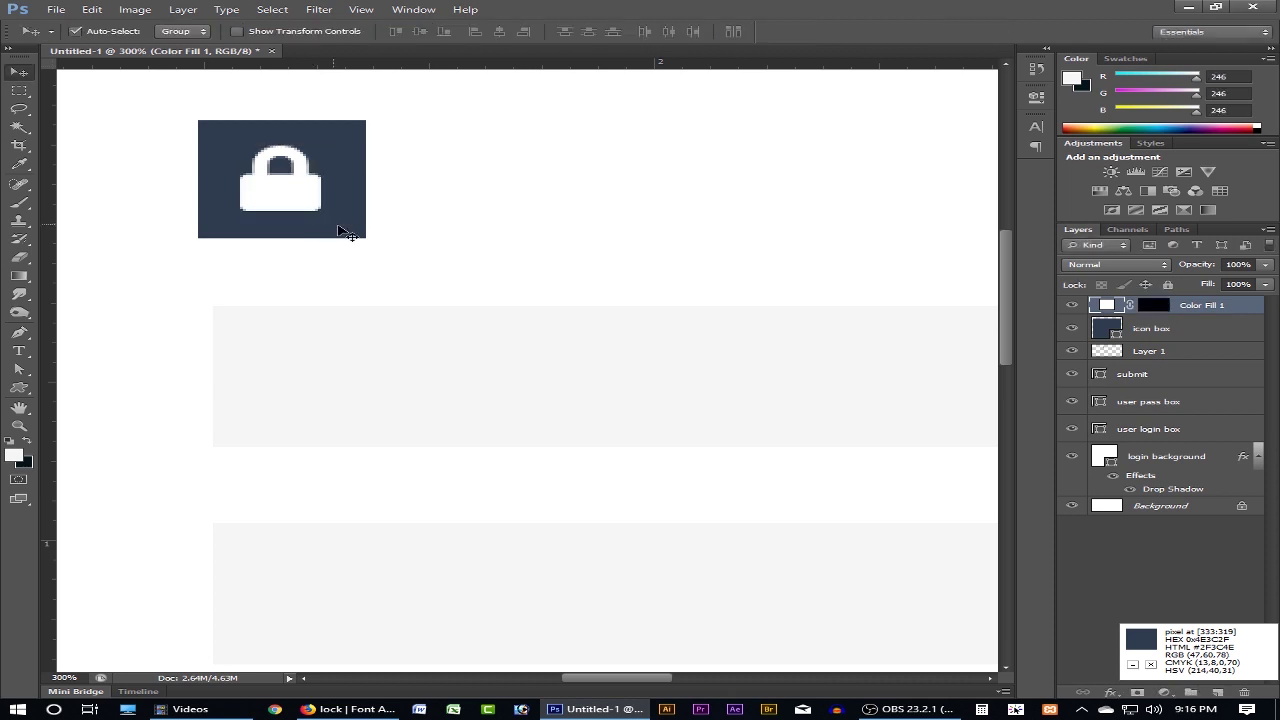
- Merge the white lock with the "icon box" layer and align the merged icon with the left edge of the login box
left_click(457, 249, "ctrl+alt")
left_click(457, 249, "ctrl+alt")
left_click(460, 249)
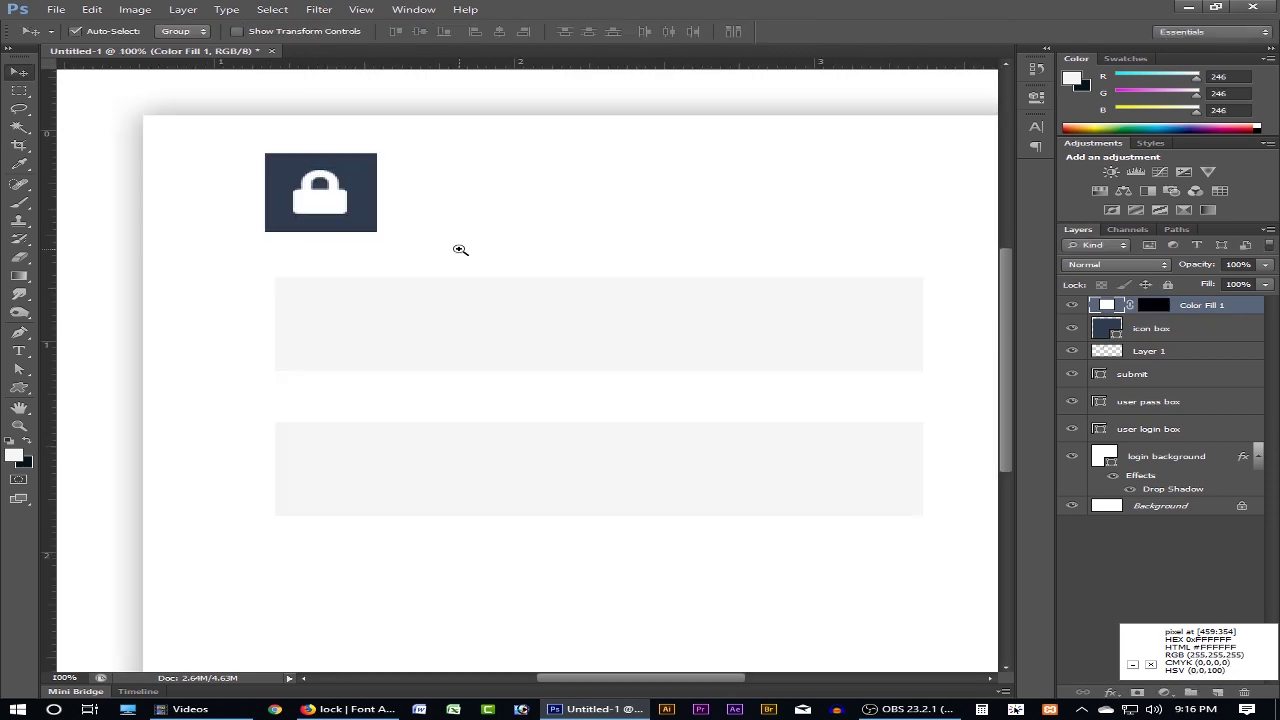
left_click(1178, 332, "shift")
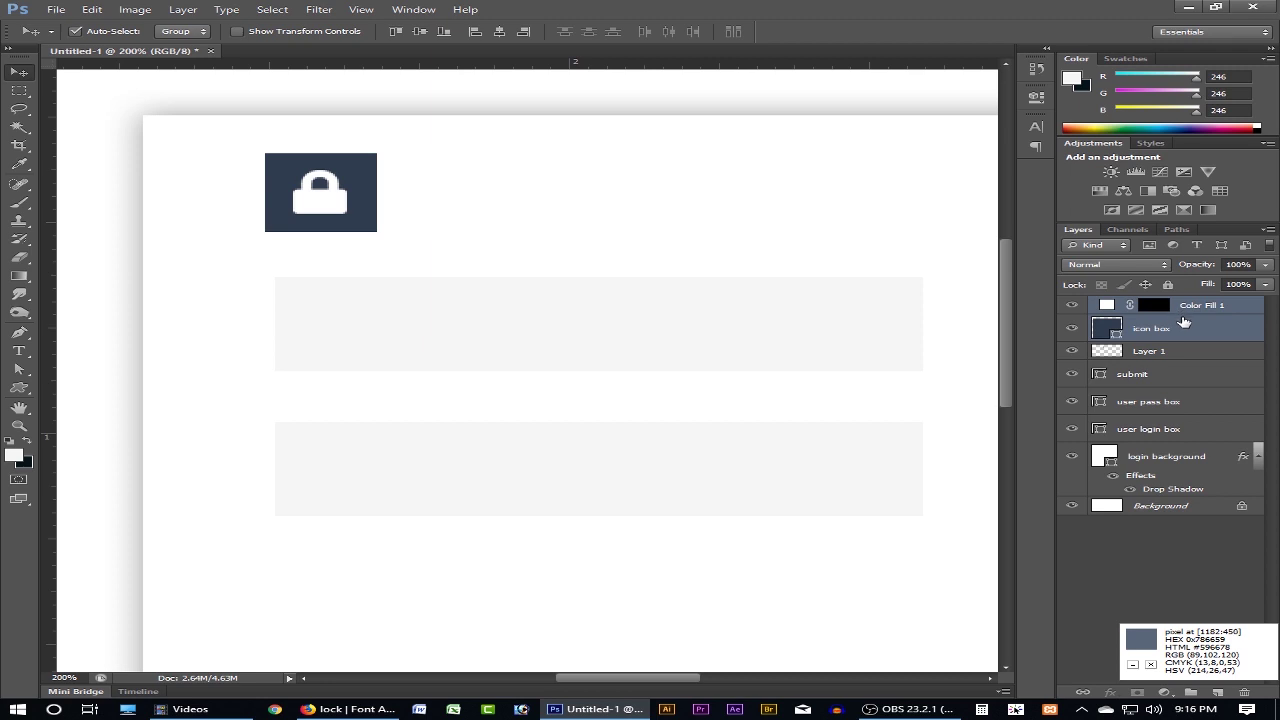
key("ctrl+e")
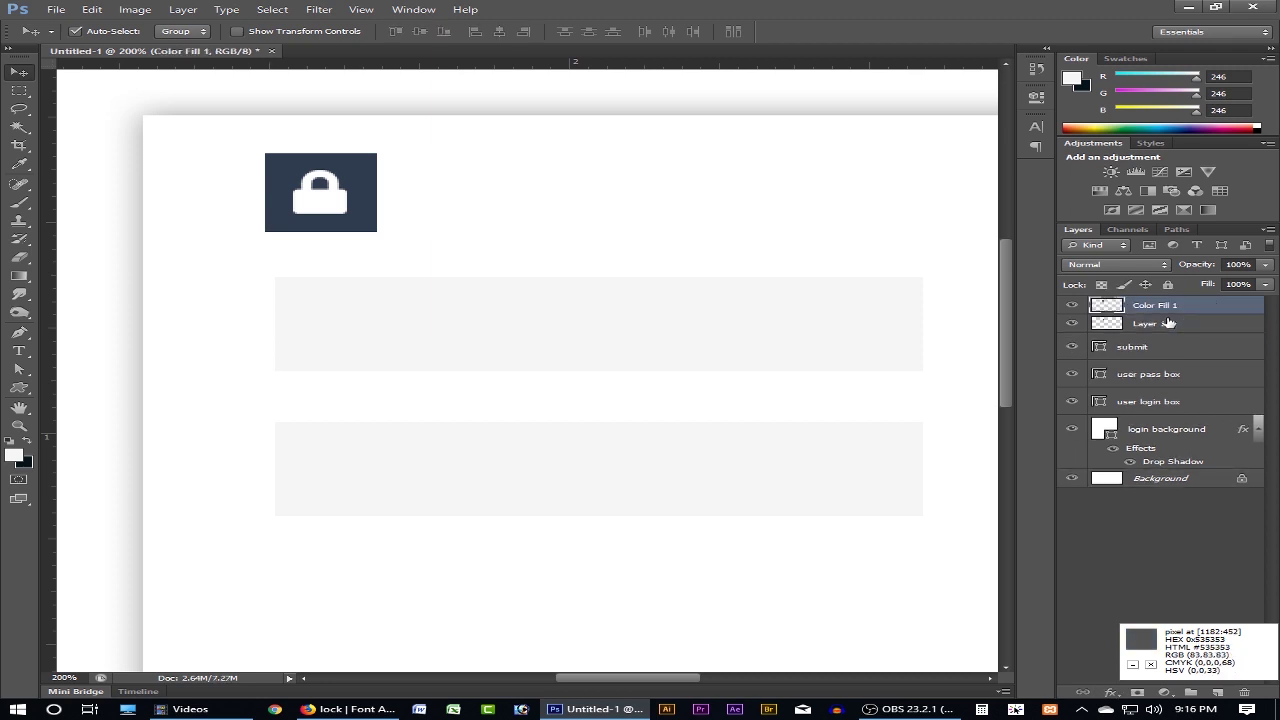
left_click_drag(339, 223, 347, 228)
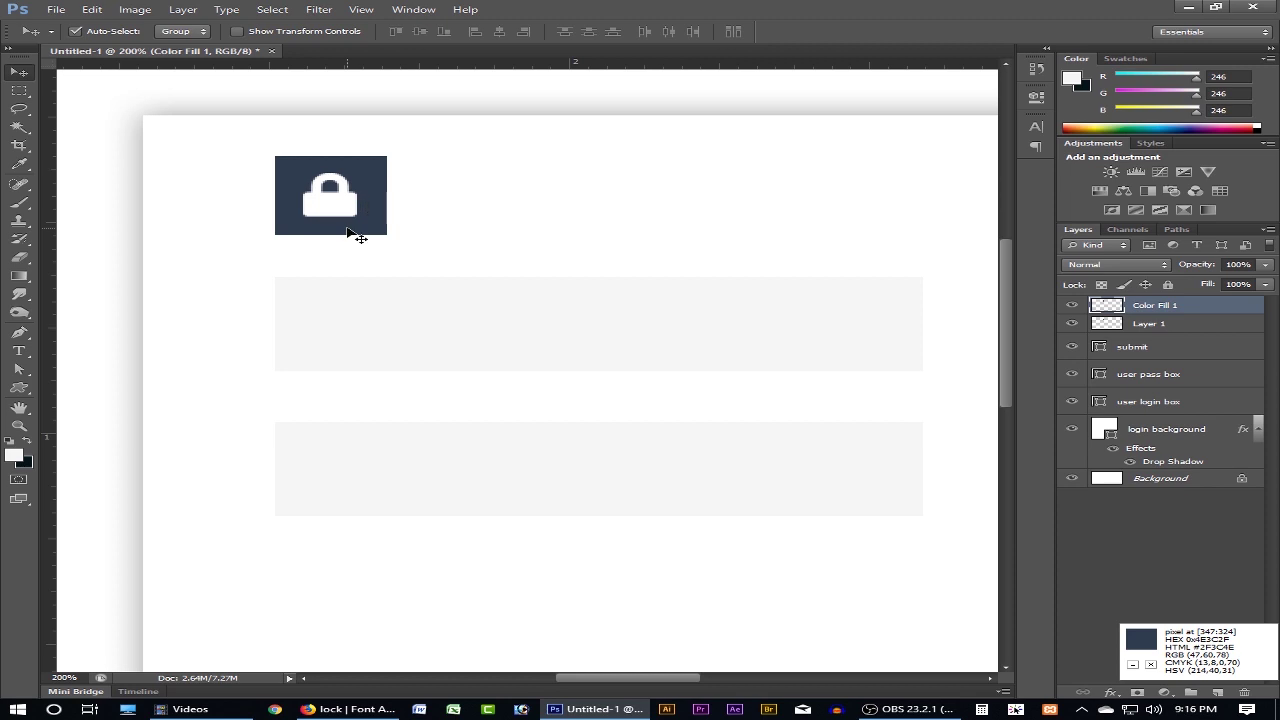
- Switch to Firefox and examine the header of the reference login form
left_click(511, 253, "alt")
left_click(589, 332)
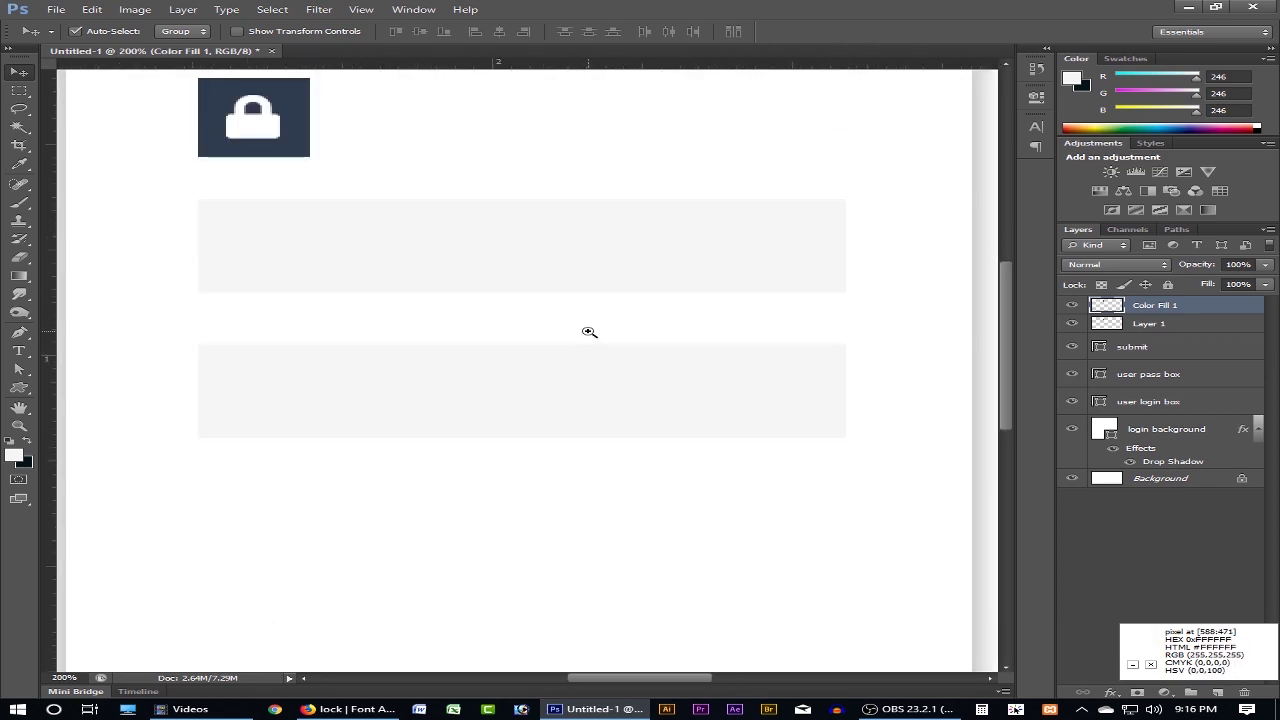
left_click_drag(508, 321, 471, 379)
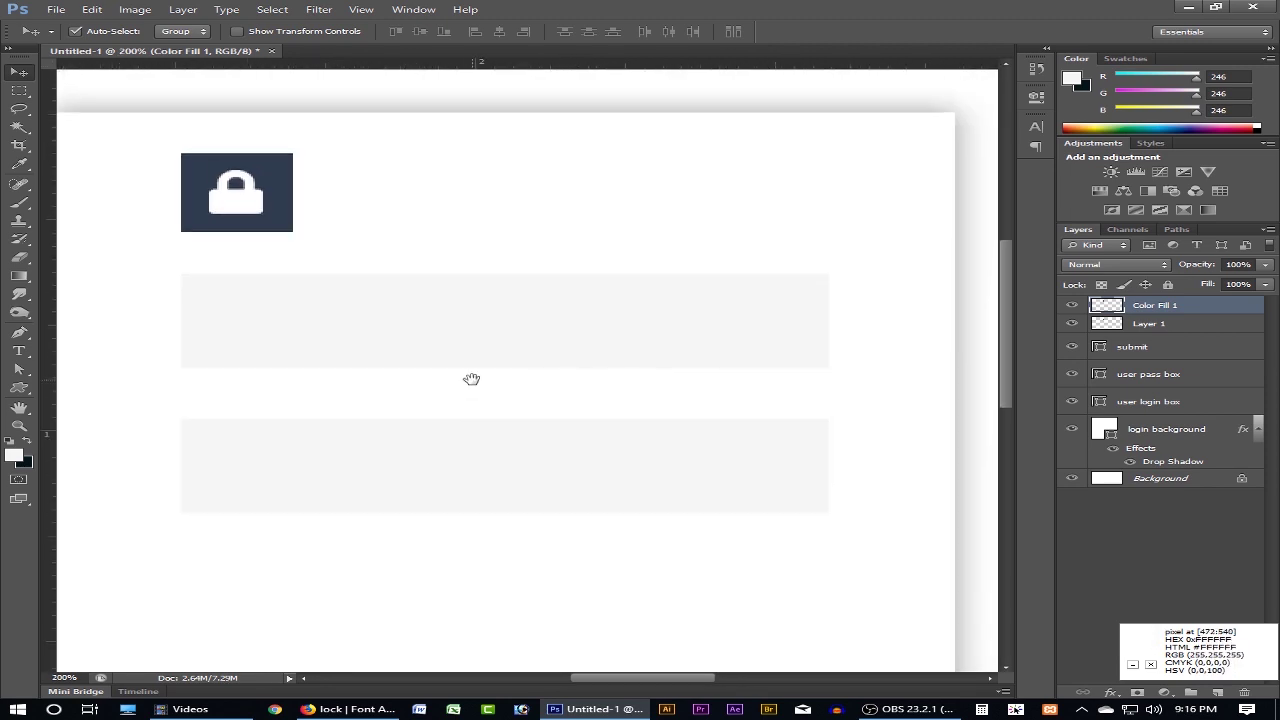
left_click(340, 709)
left_click(181, 18)
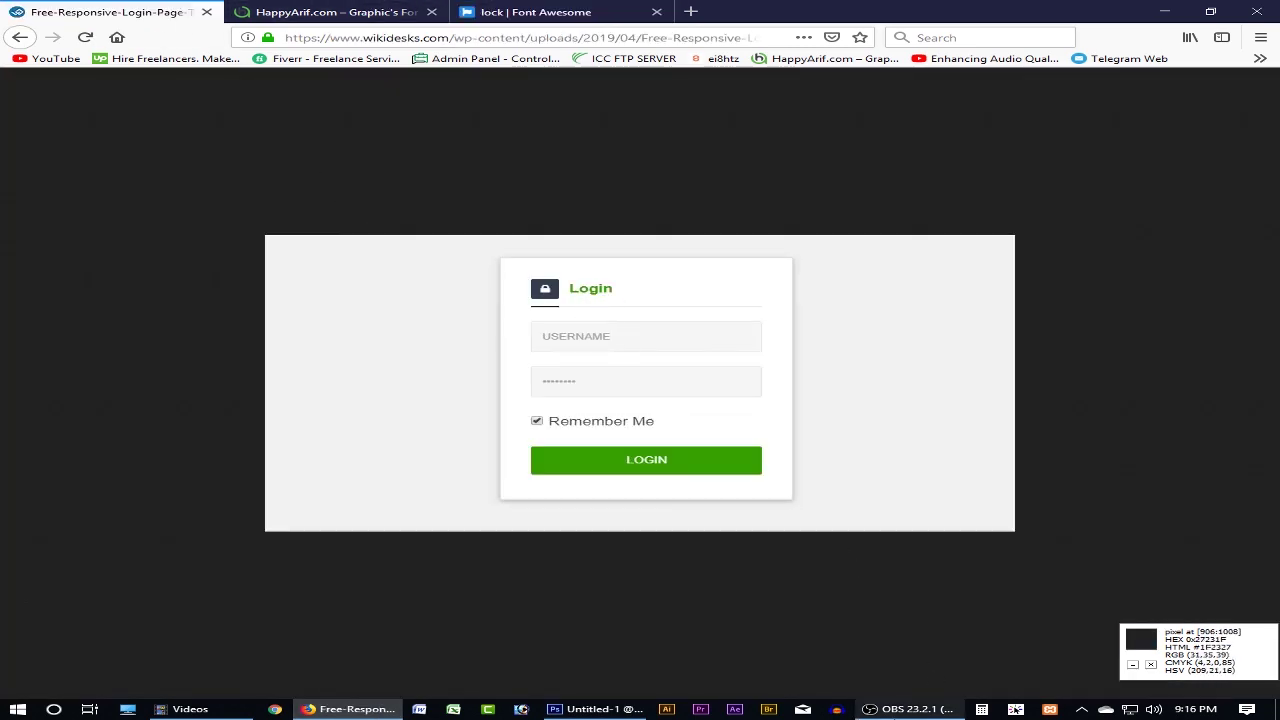
left_click(910, 709)
left_click(910, 709)
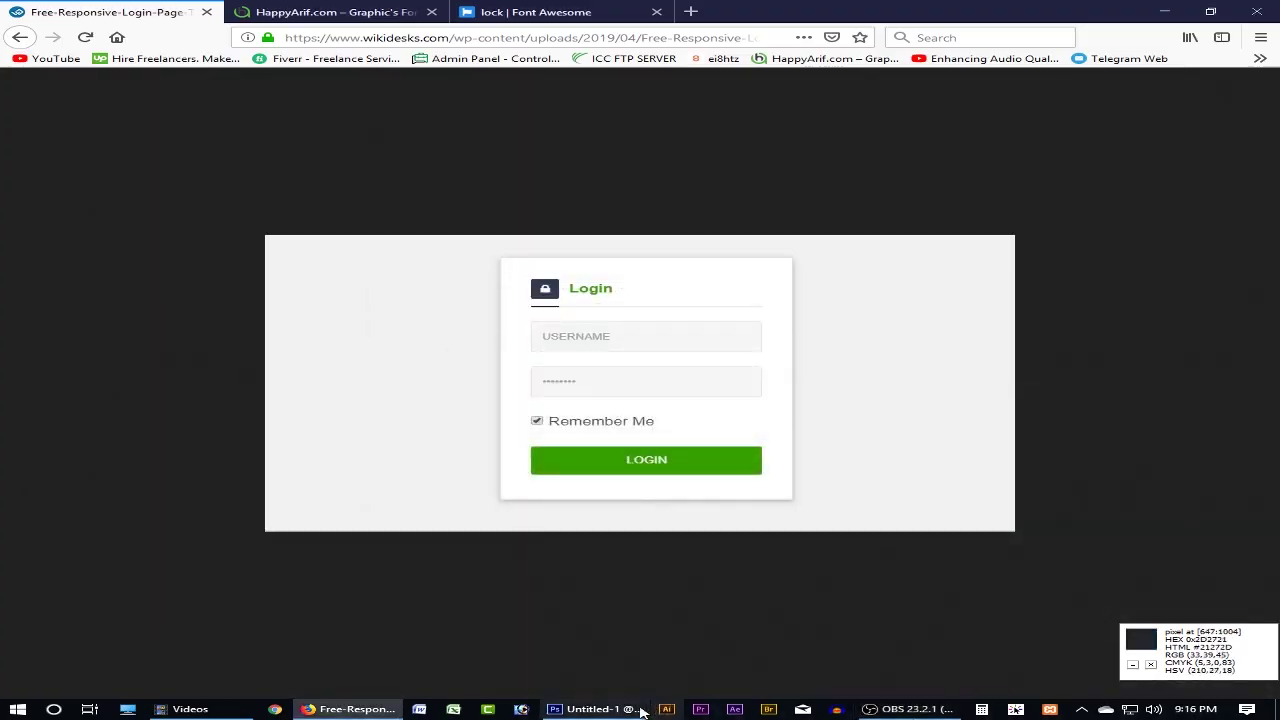
left_click(600, 709)
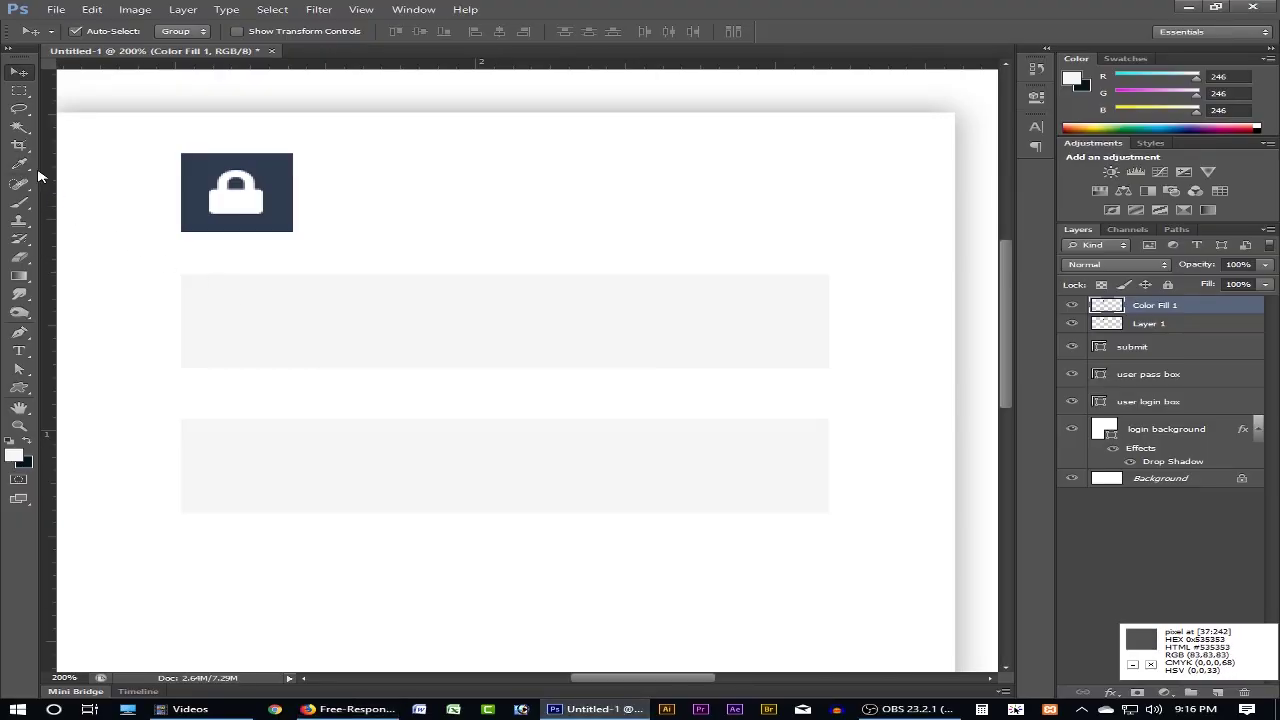
key("t")
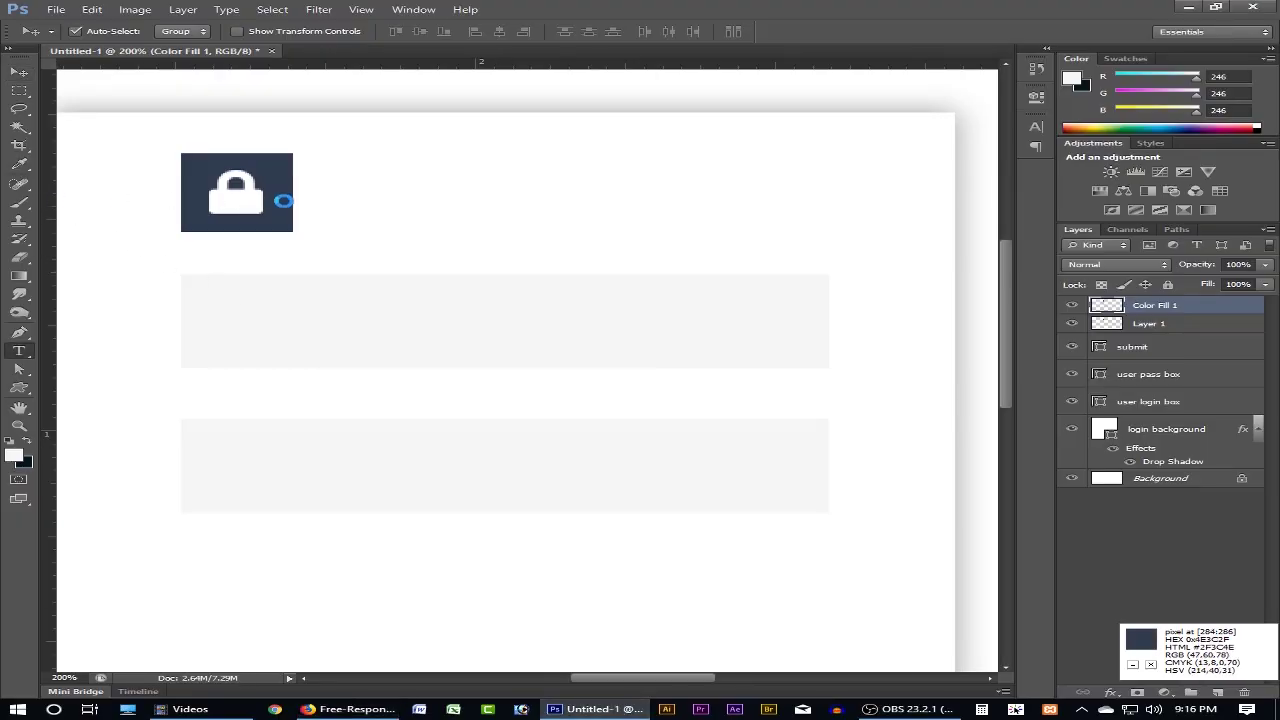
left_click(350, 709)
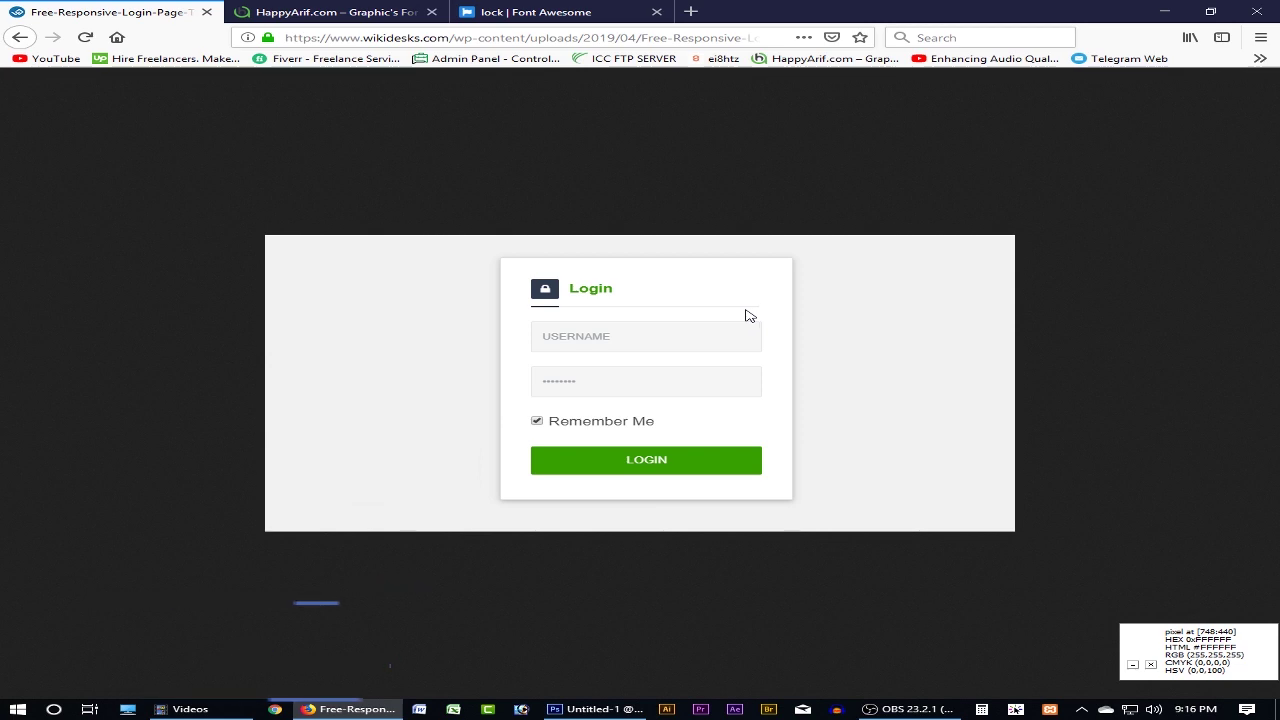
left_click(910, 709)
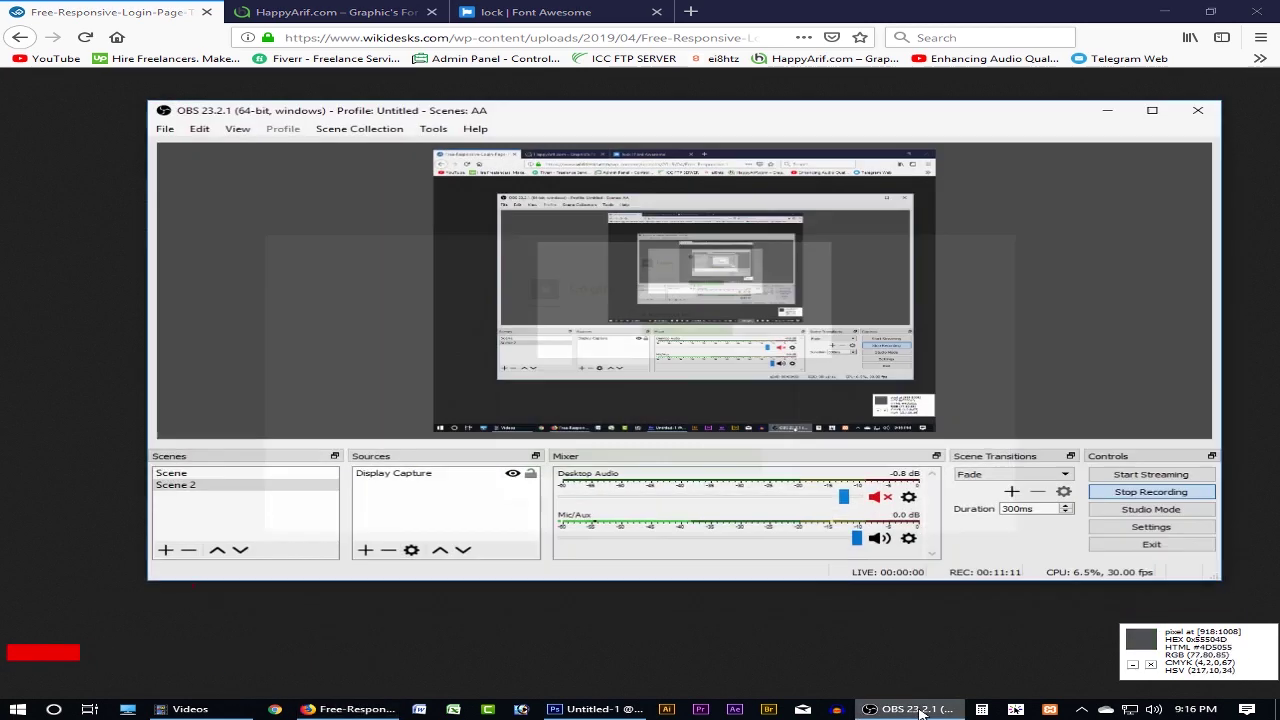
left_click(910, 709)
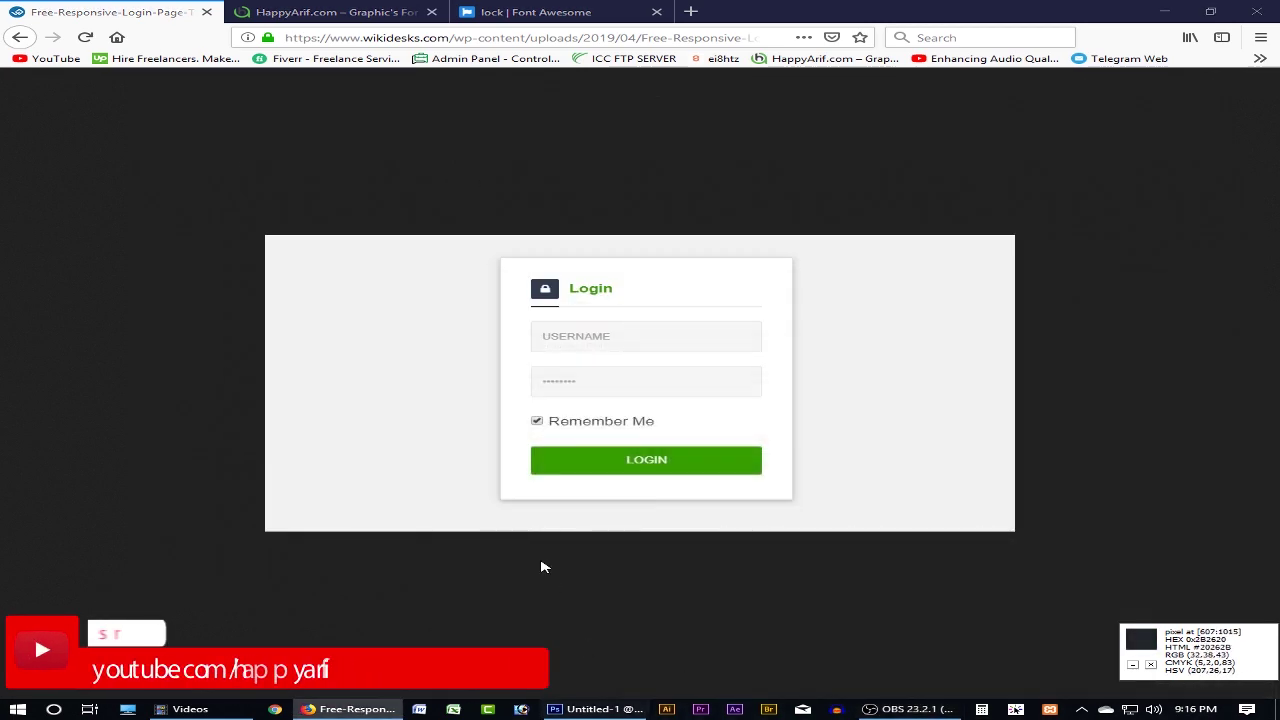
- Switch to Photoshop and add the text "Login" beside the lock icon box with the Type tool, vertically centered on the box
left_click(592, 708)
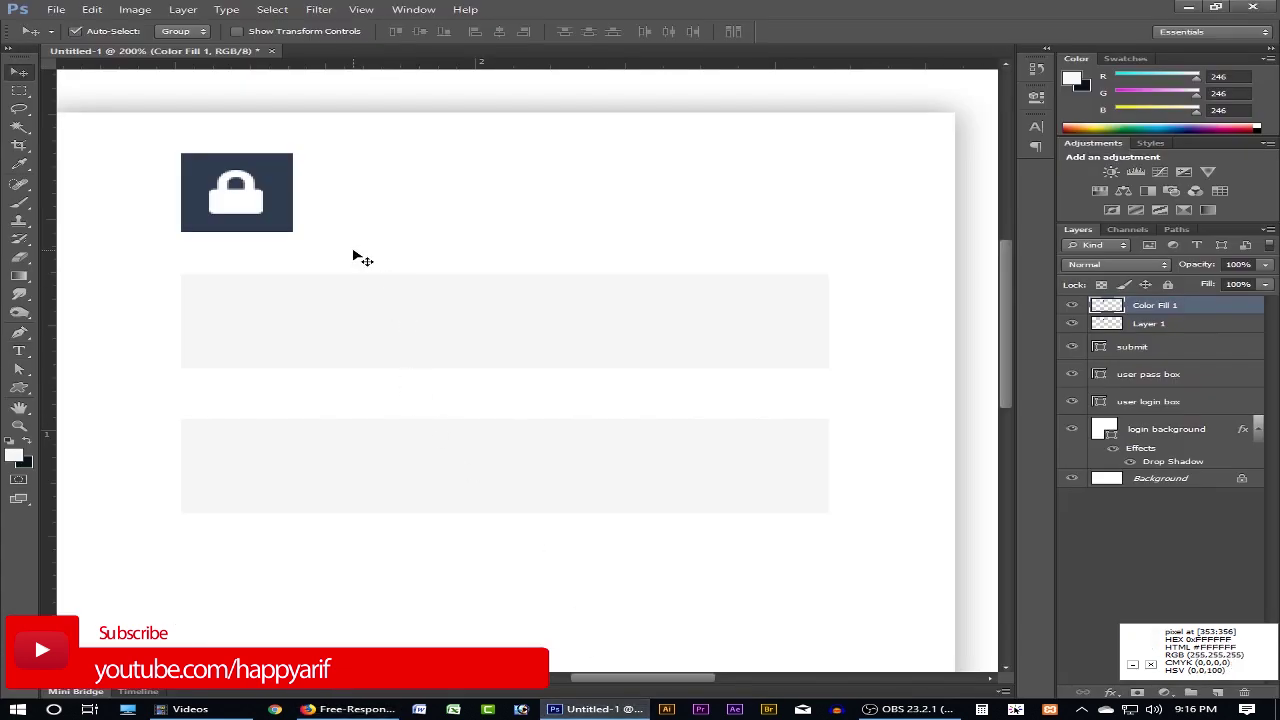
left_click(20, 351)
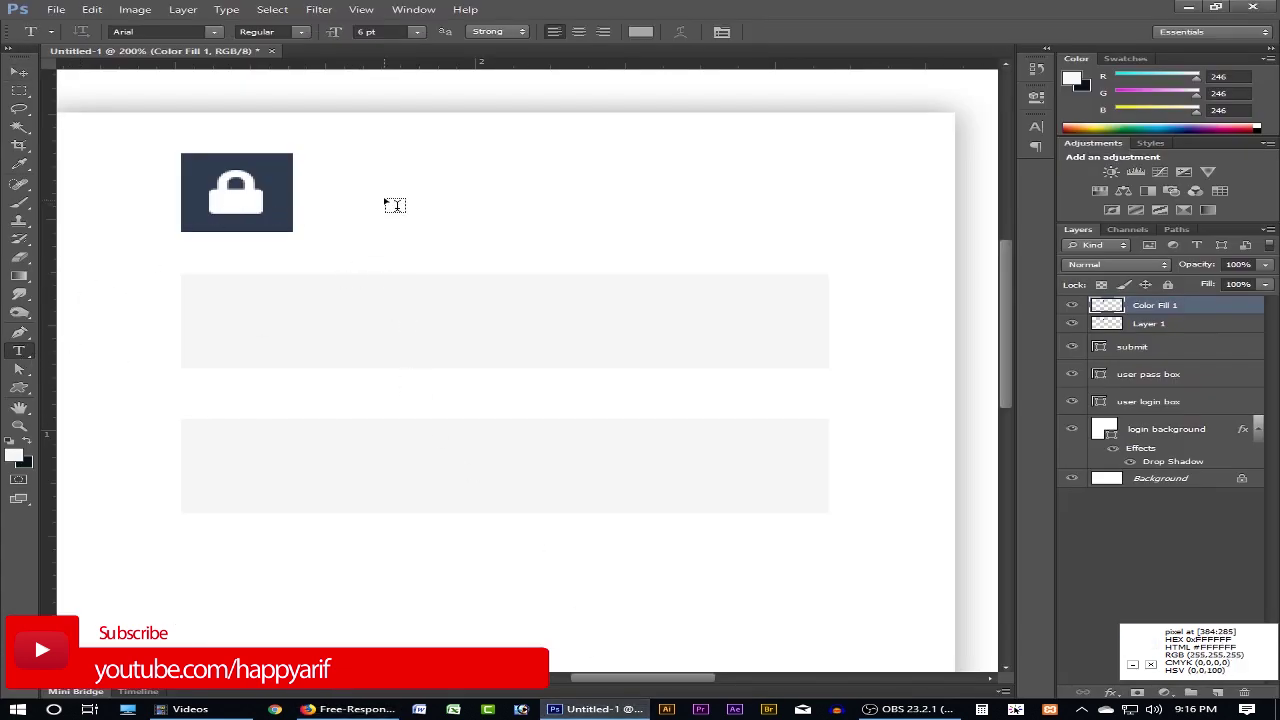
left_click(338, 199)
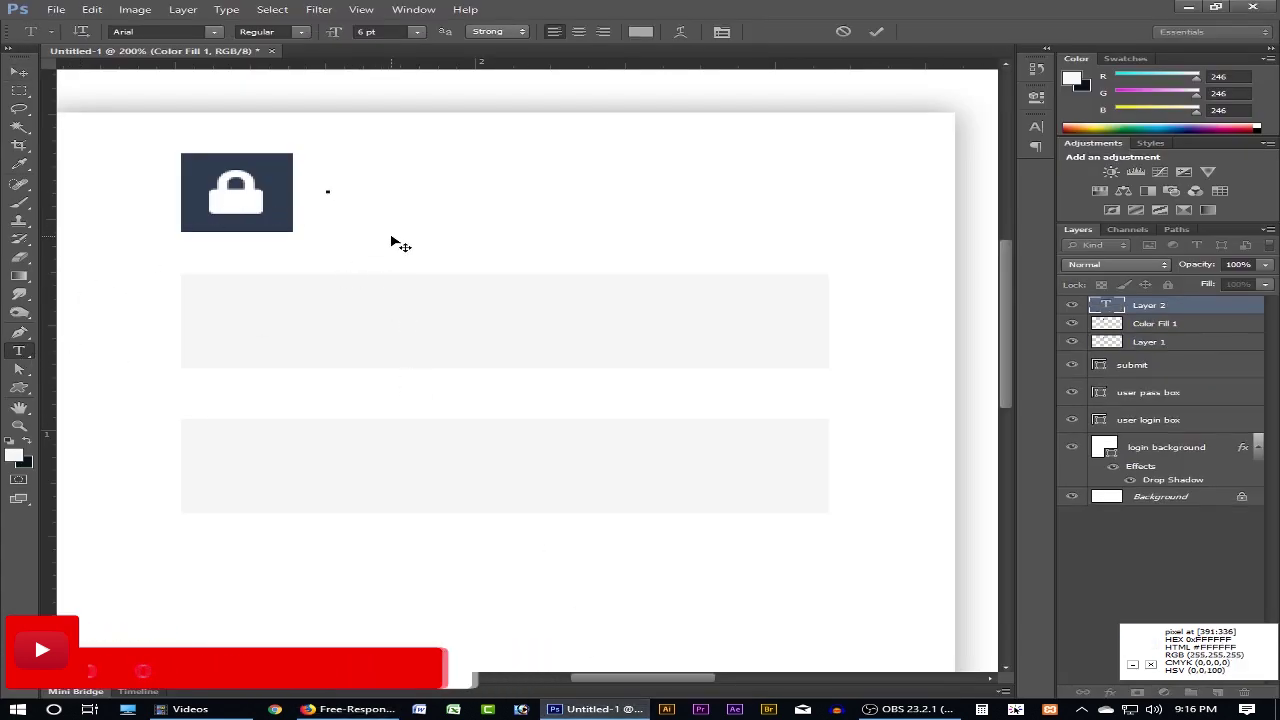
type("Login")
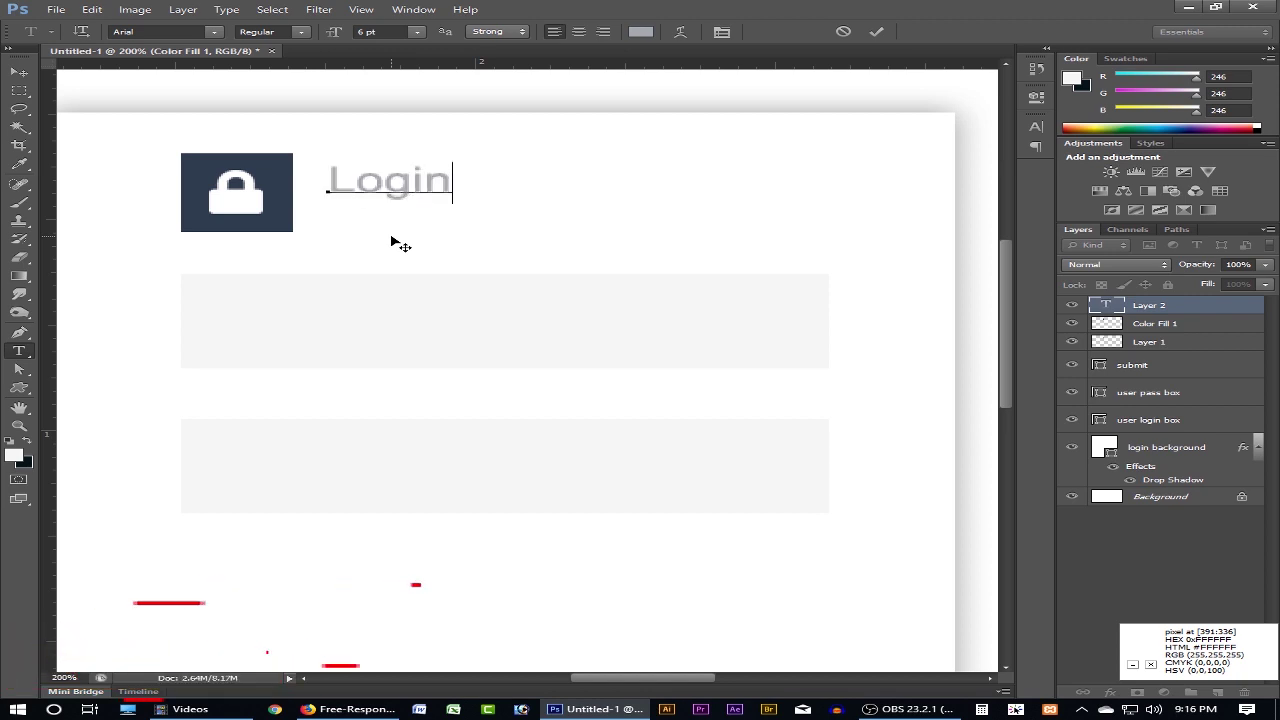
left_click_drag(398, 252, 398, 262)
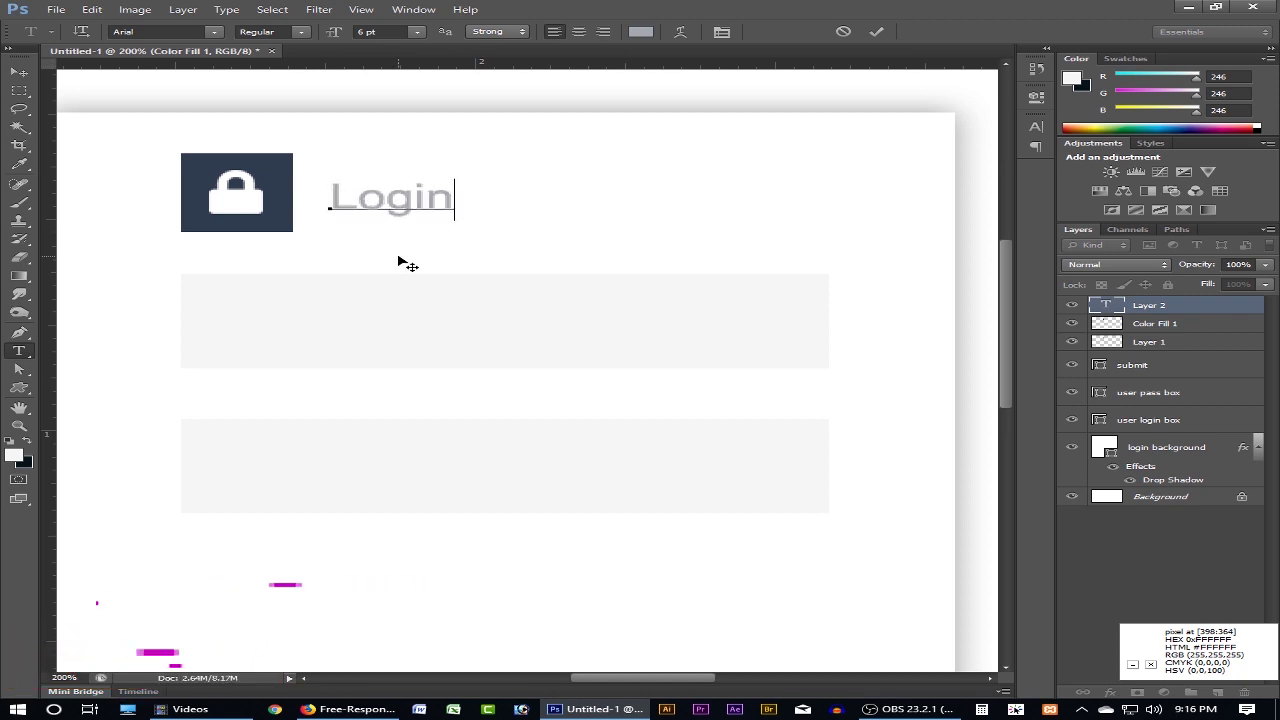
key("ctrl+Return")
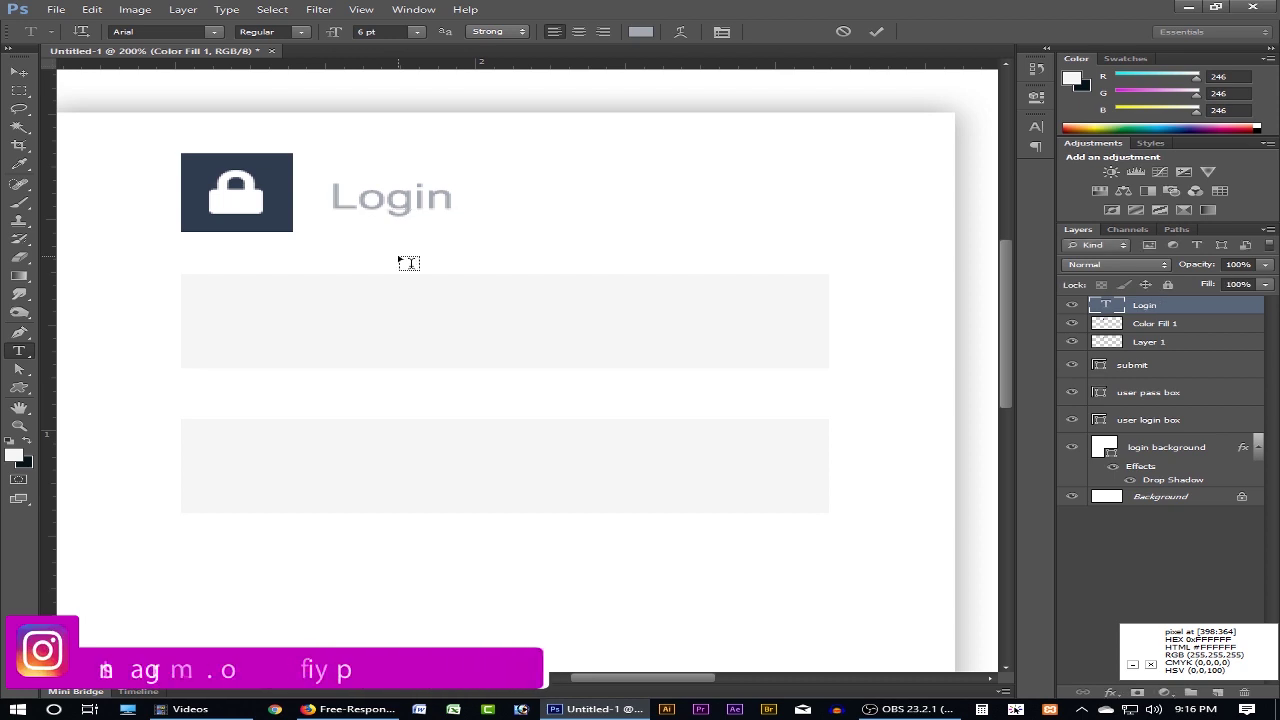
- Scale the lock icon box down to about 80% around its center with Free Transform
key("v")
left_click(285, 227)
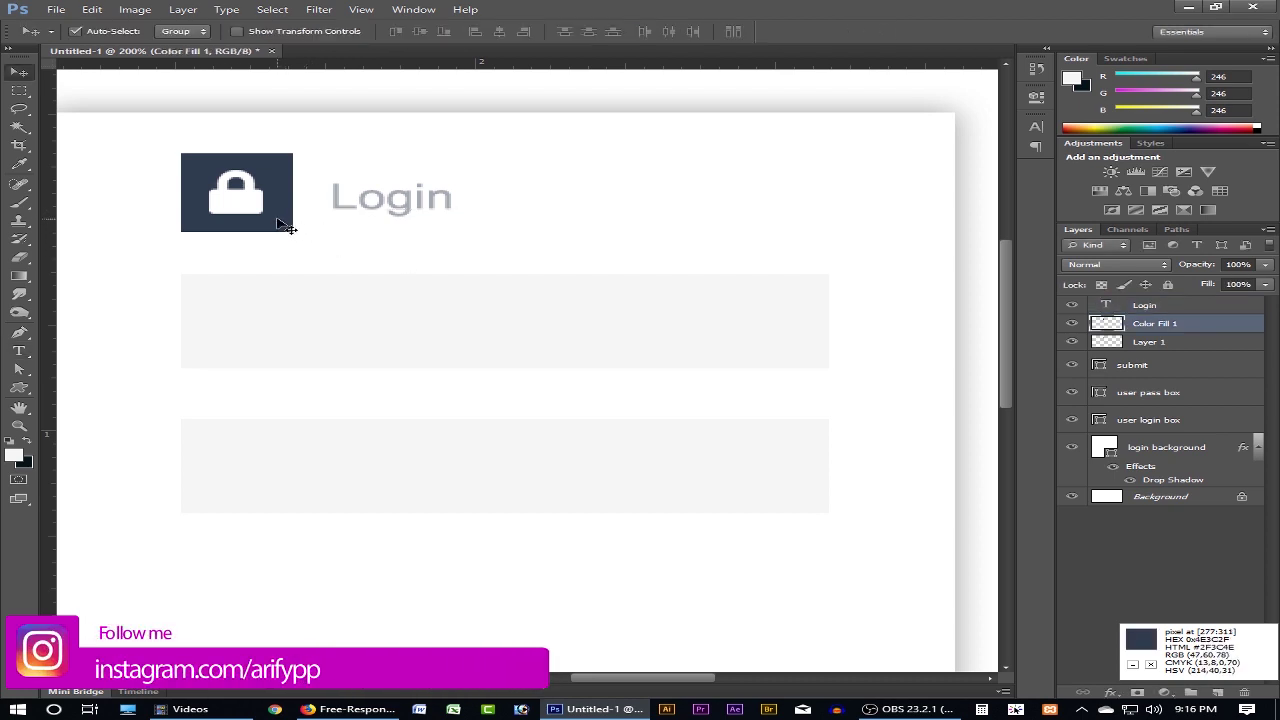
key("ctrl+t")
left_click_drag(292, 231, 281, 229)
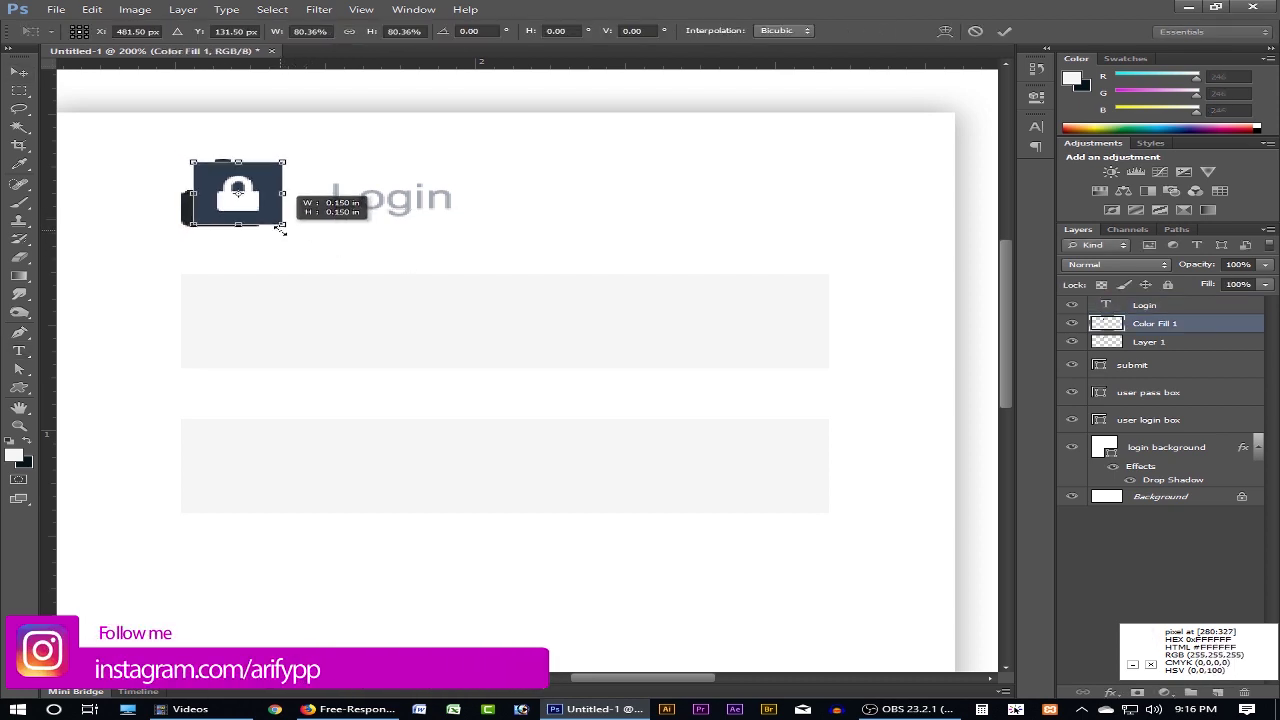
key("Return")
- Pull the leftover black lock out from behind the icon box and delete its Layer 1
left_click_drag(185, 214, 185, 290)
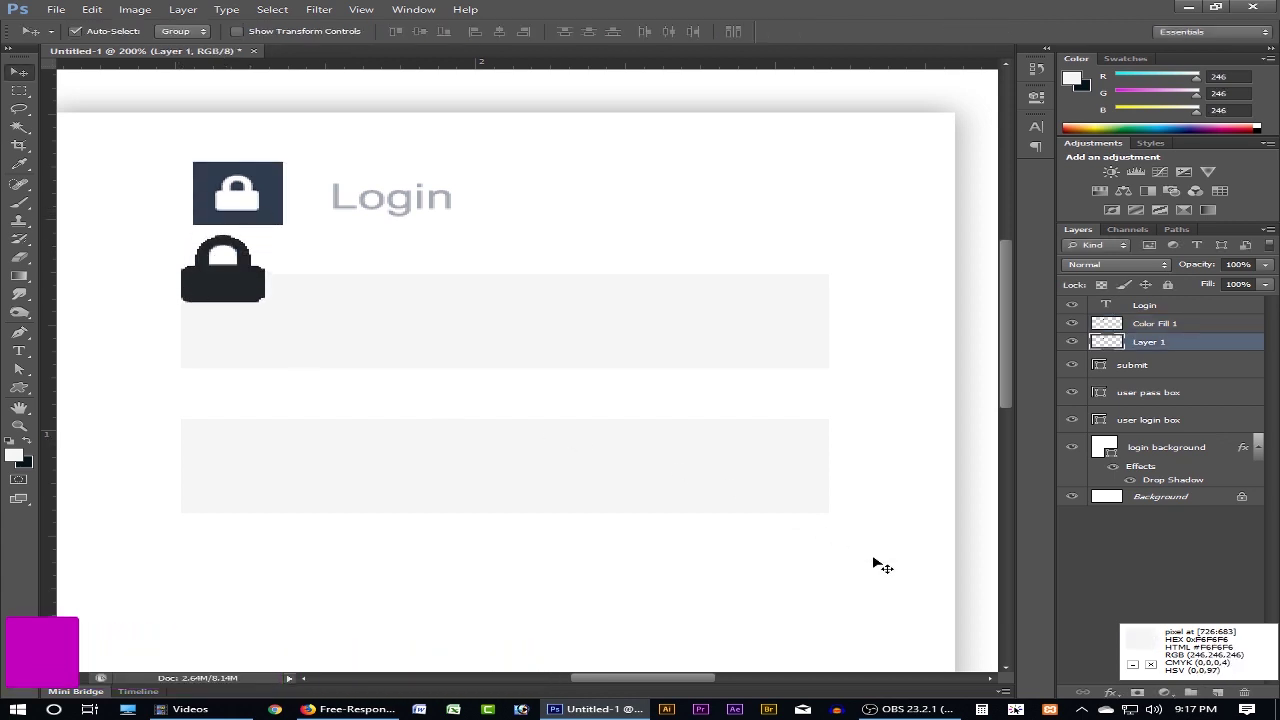
left_click(1218, 692)
left_click(597, 263)
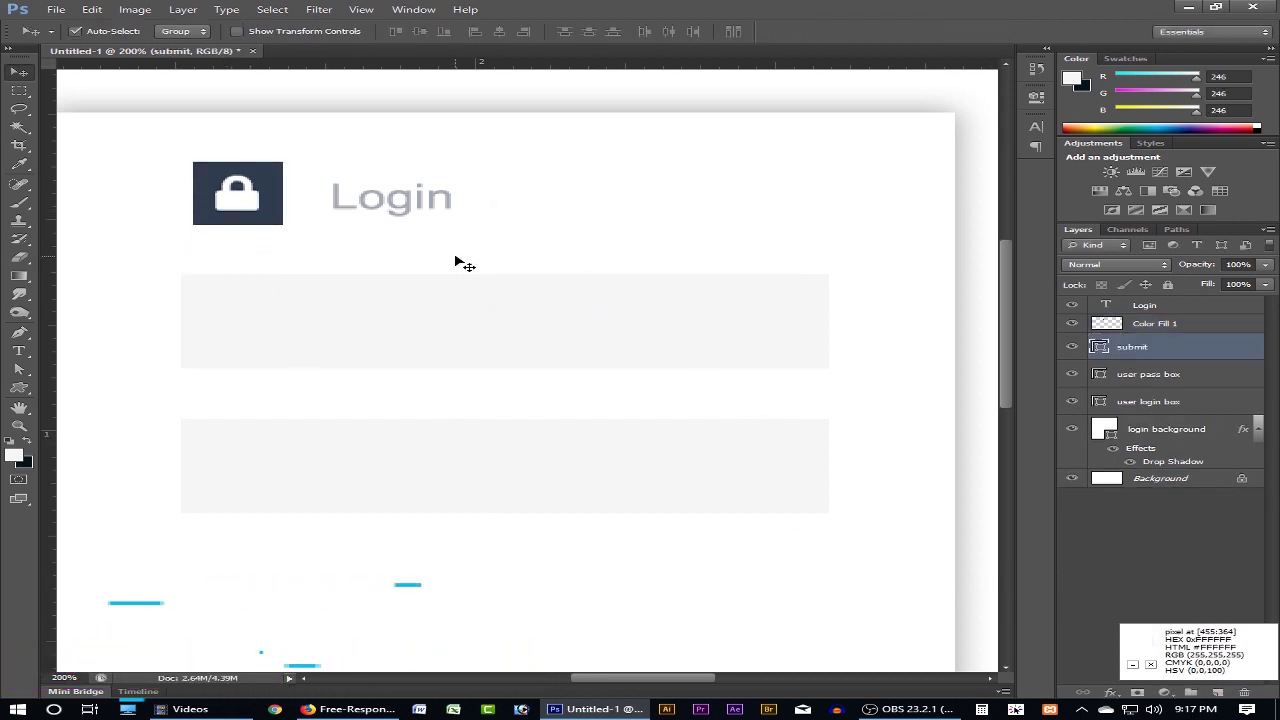
- Move the "Login" text closer to the icon box and enlarge it with Free Transform to about 9.33 pt
mouse_move(351, 208)
left_mouse_down()
mouse_move(326, 201)
mouse_move(333, 211)
left_mouse_up()
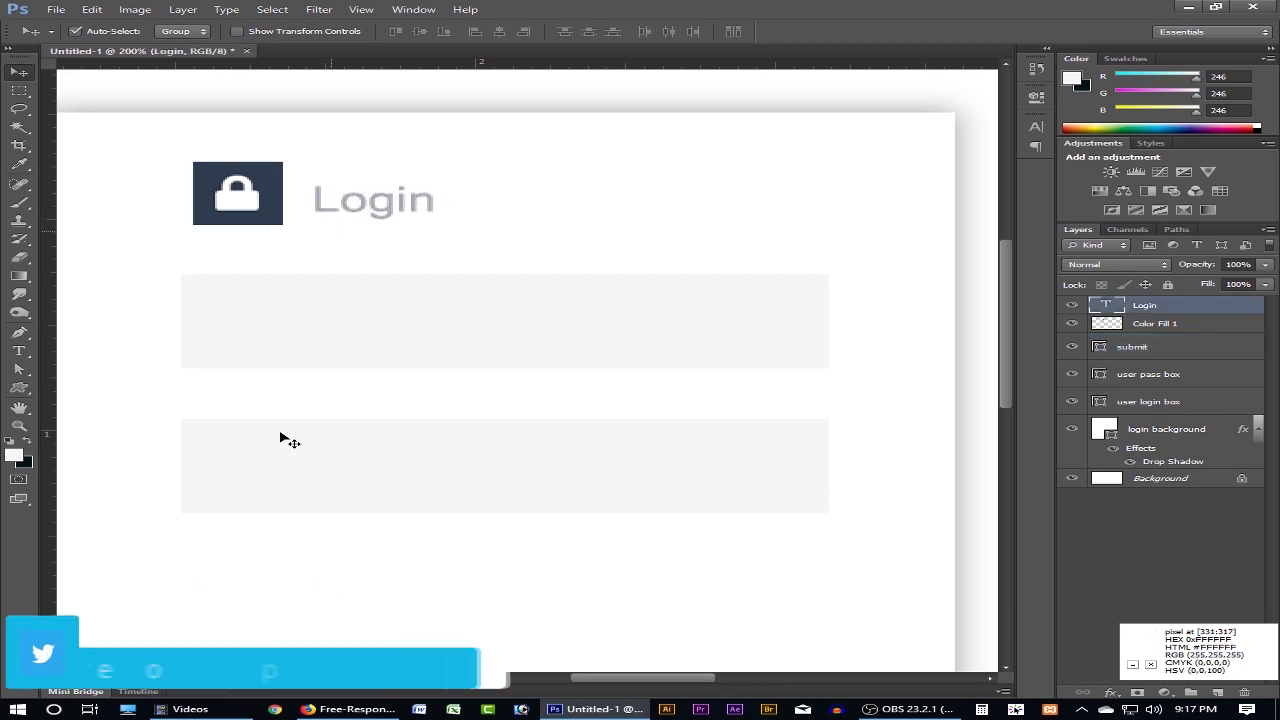
key("ctrl+t")
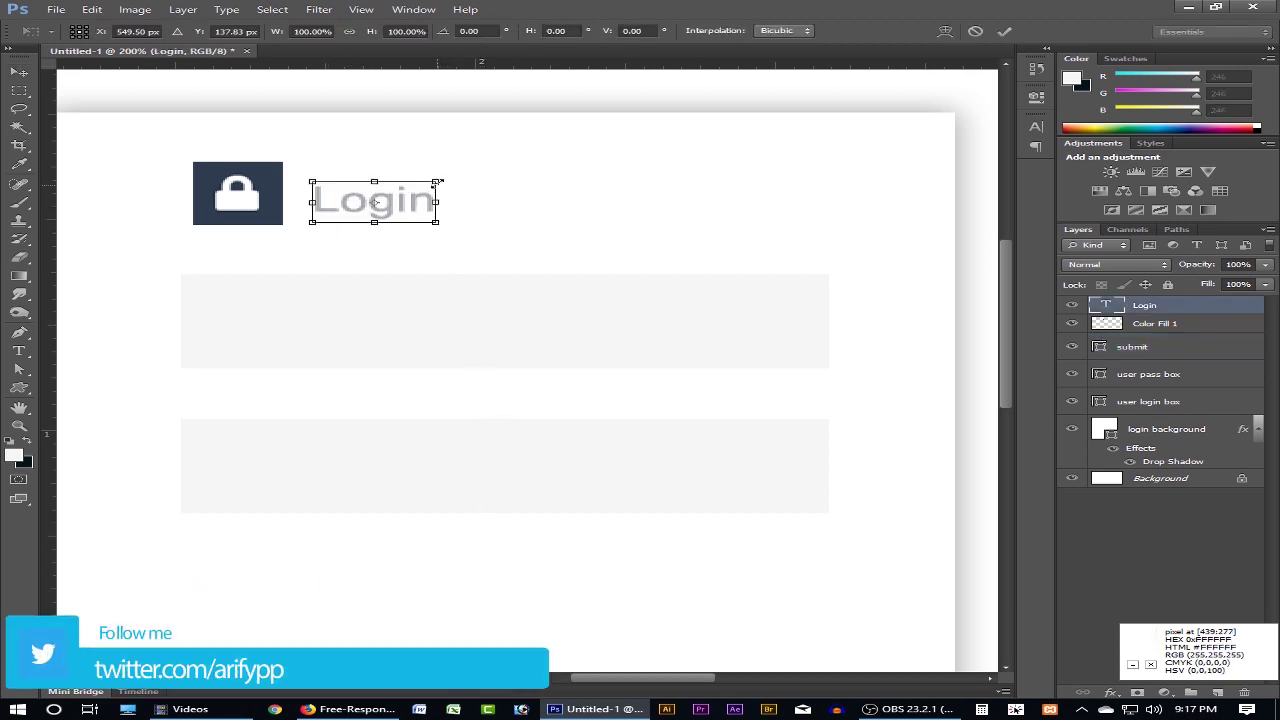
left_click_drag(437, 182, 486, 162)
left_click_drag(486, 221, 503, 229)
key("Return")
- Check the heading in the Firefox reference form, then recolor the "Login" text in Photoshop to green #37A000
left_click(357, 709)
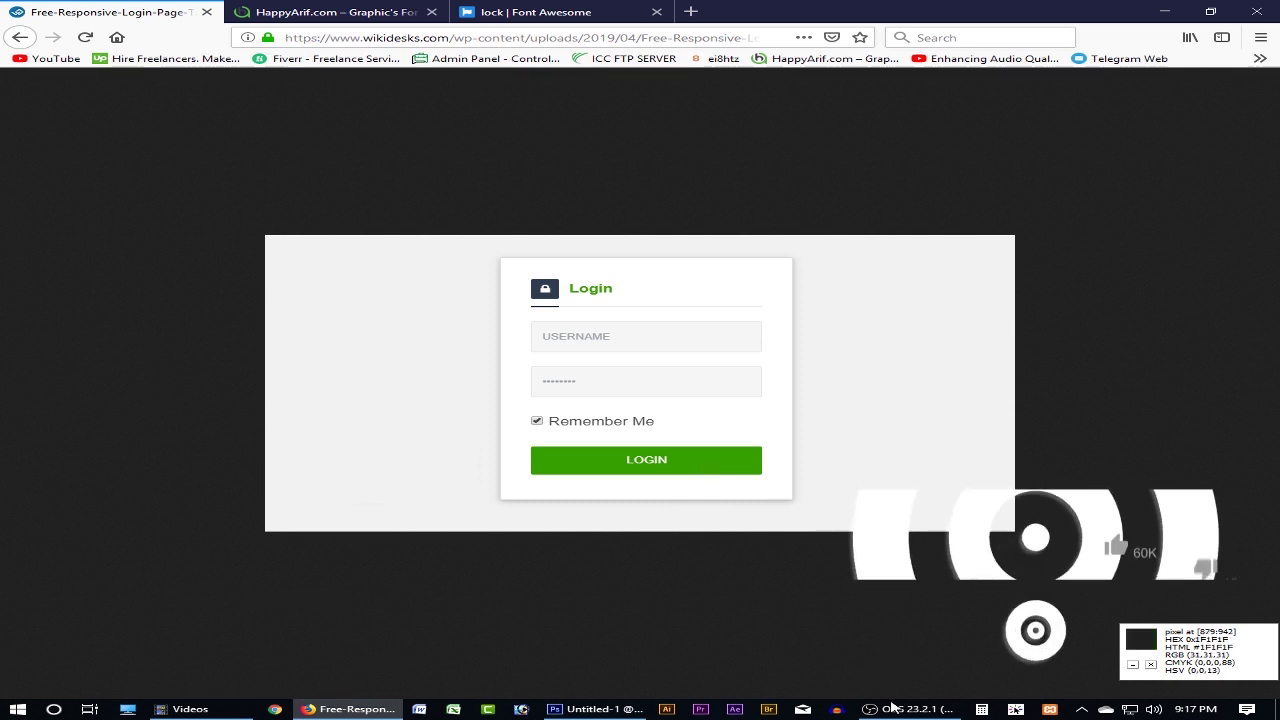
left_click(600, 709)
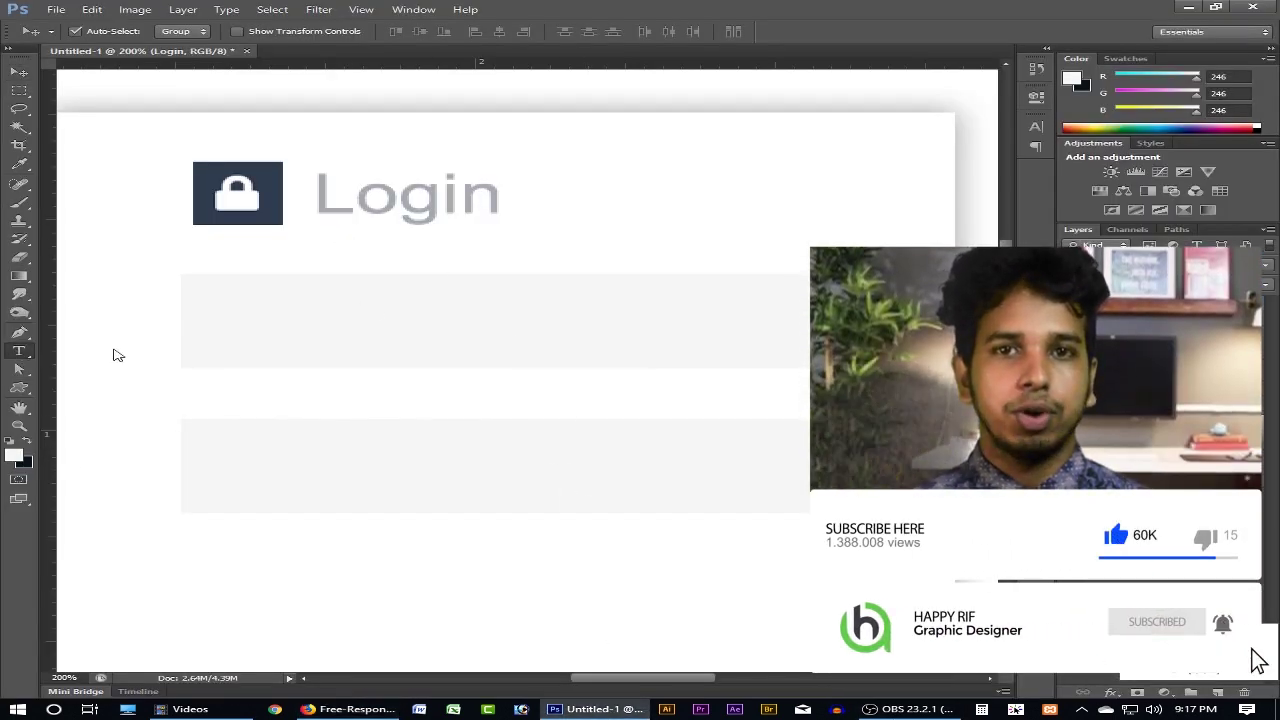
key("t")
double_click(377, 197)
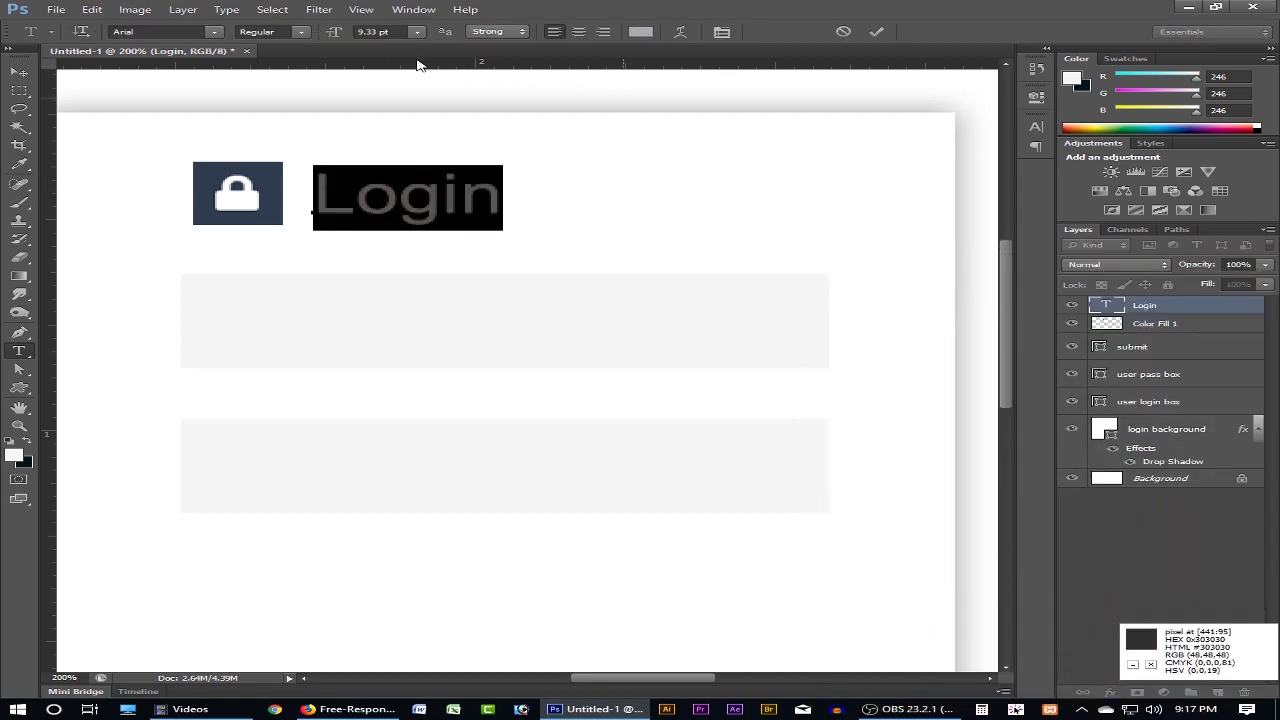
left_click(640, 31)
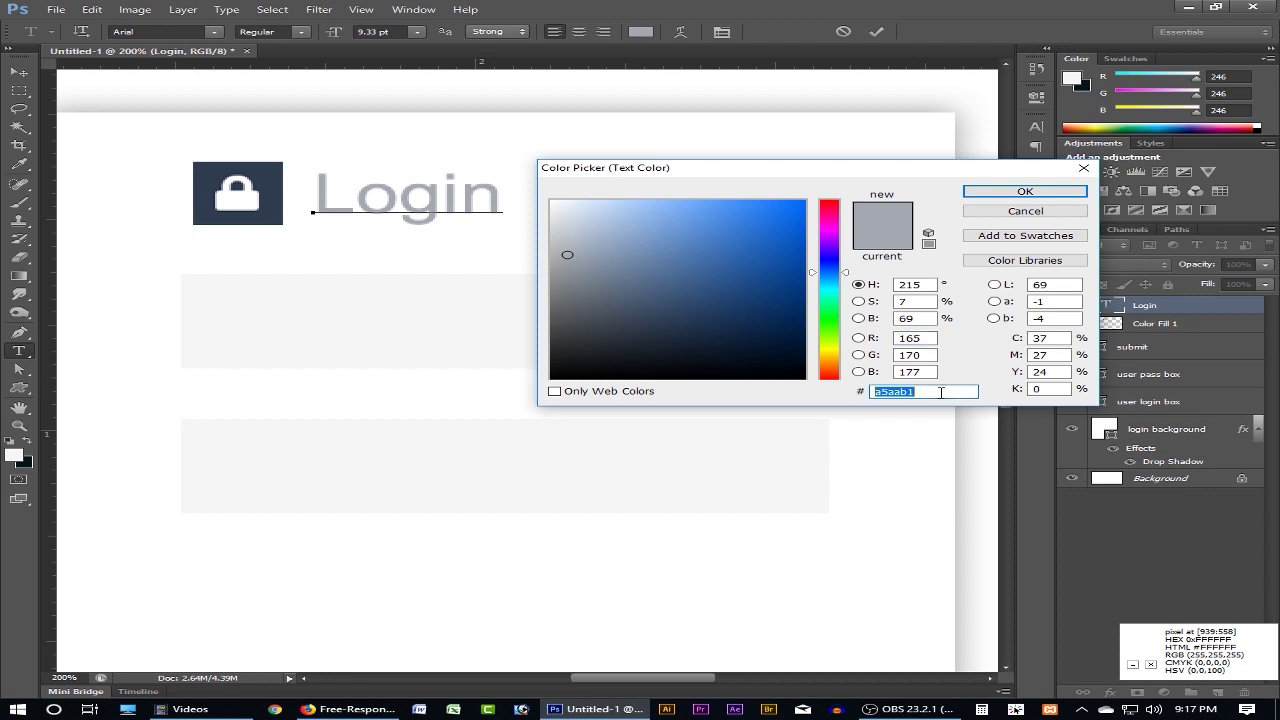
type("37A000")
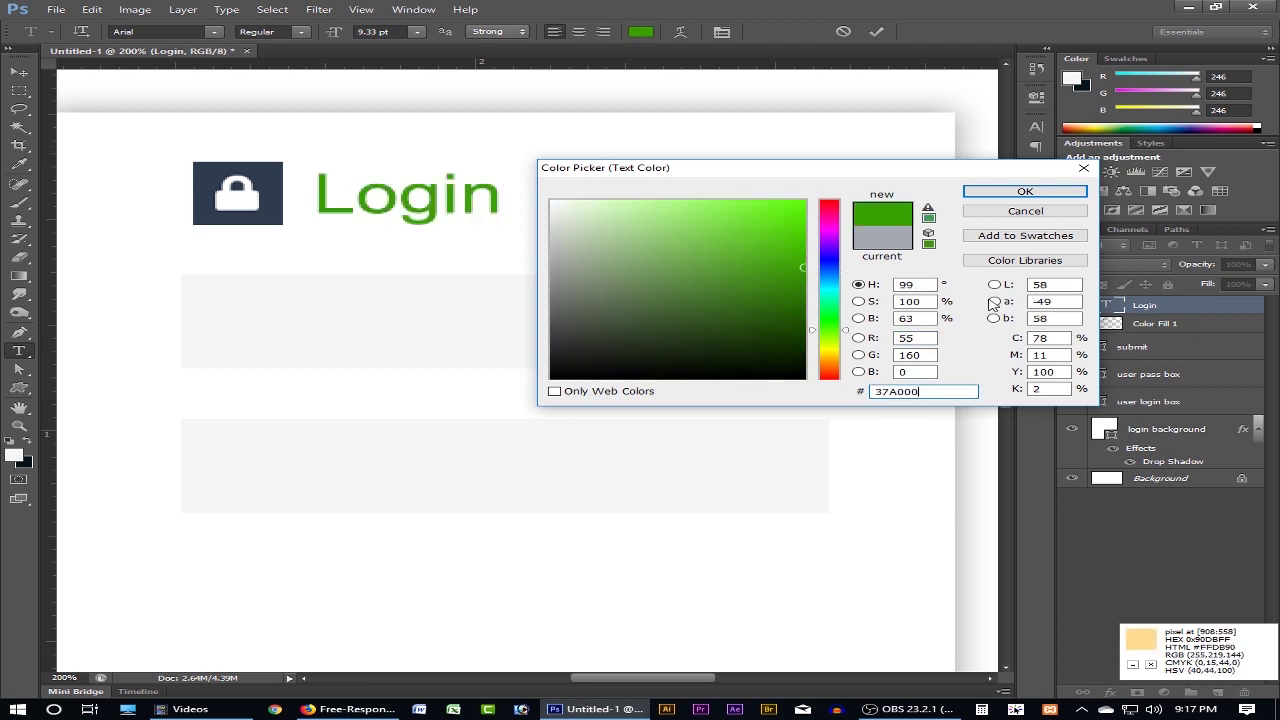
left_click(1025, 191)
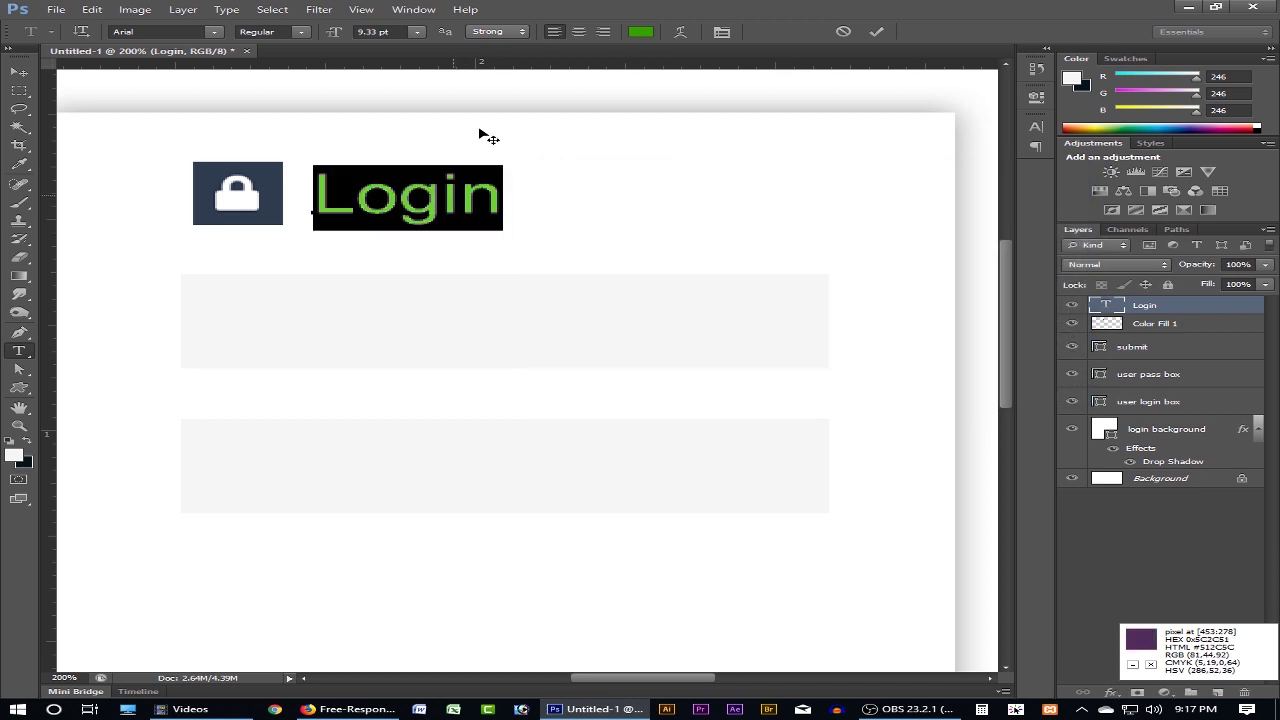
left_click(425, 218)
key("ctrl+Return")
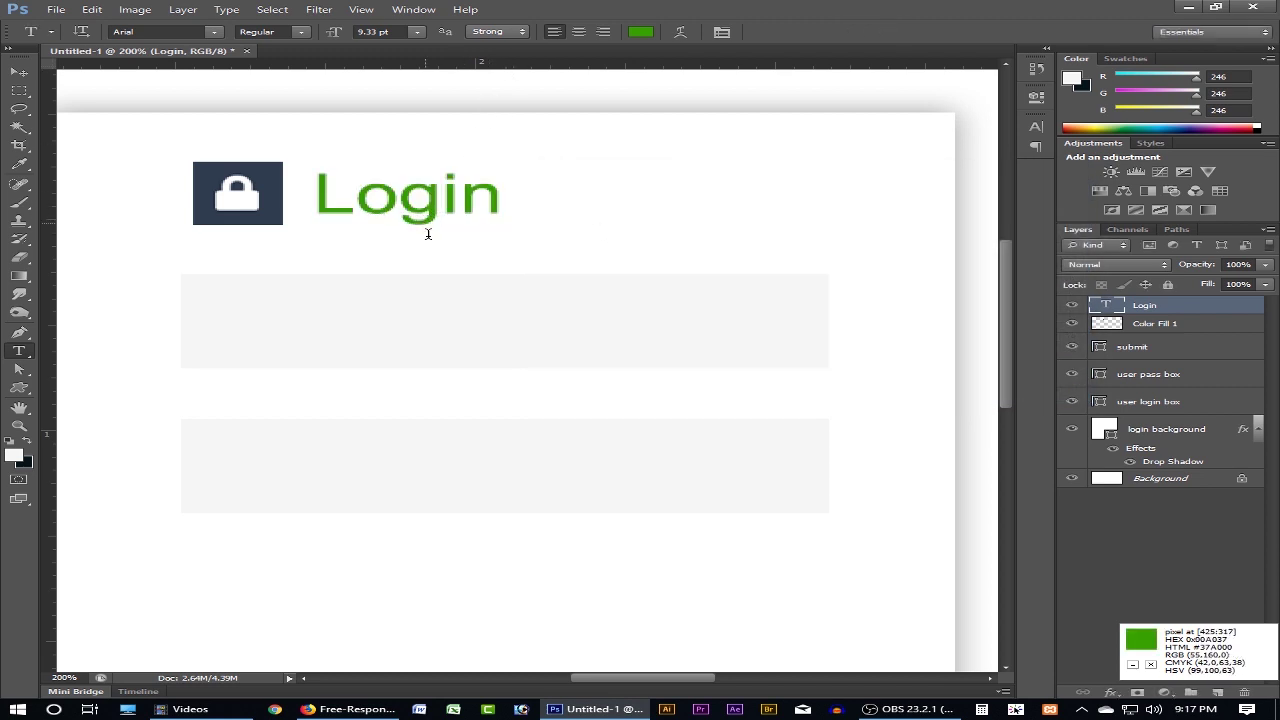
- Check the header divider in the reference form and draw a 1 px horizontal line about 315 px wide beneath the icon and "Login" heading
left_click(358, 710)
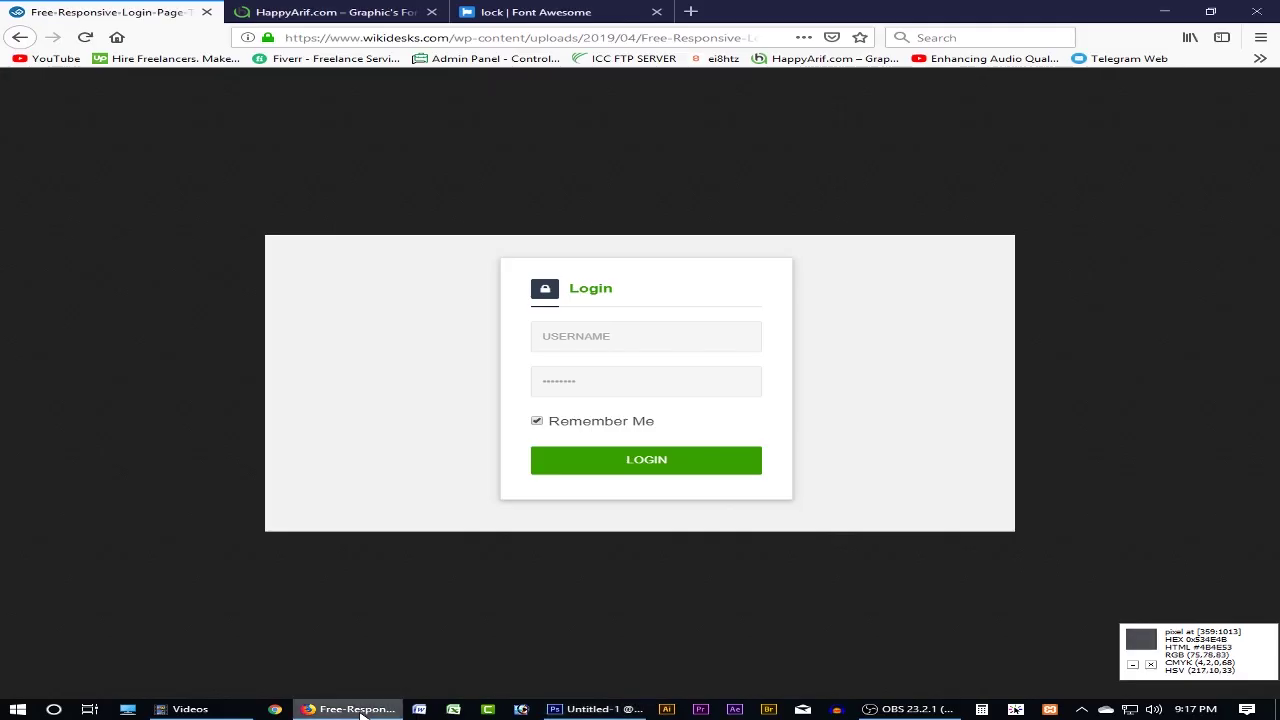
left_click(360, 711)
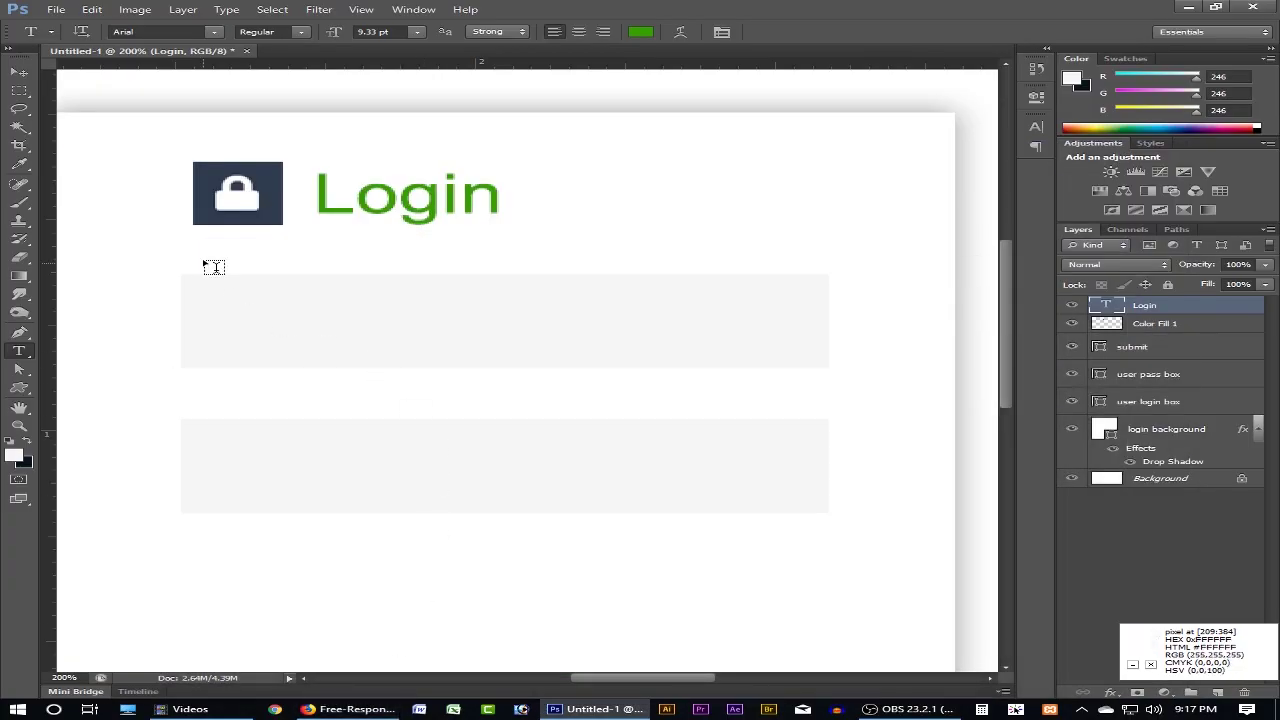
left_click(358, 710)
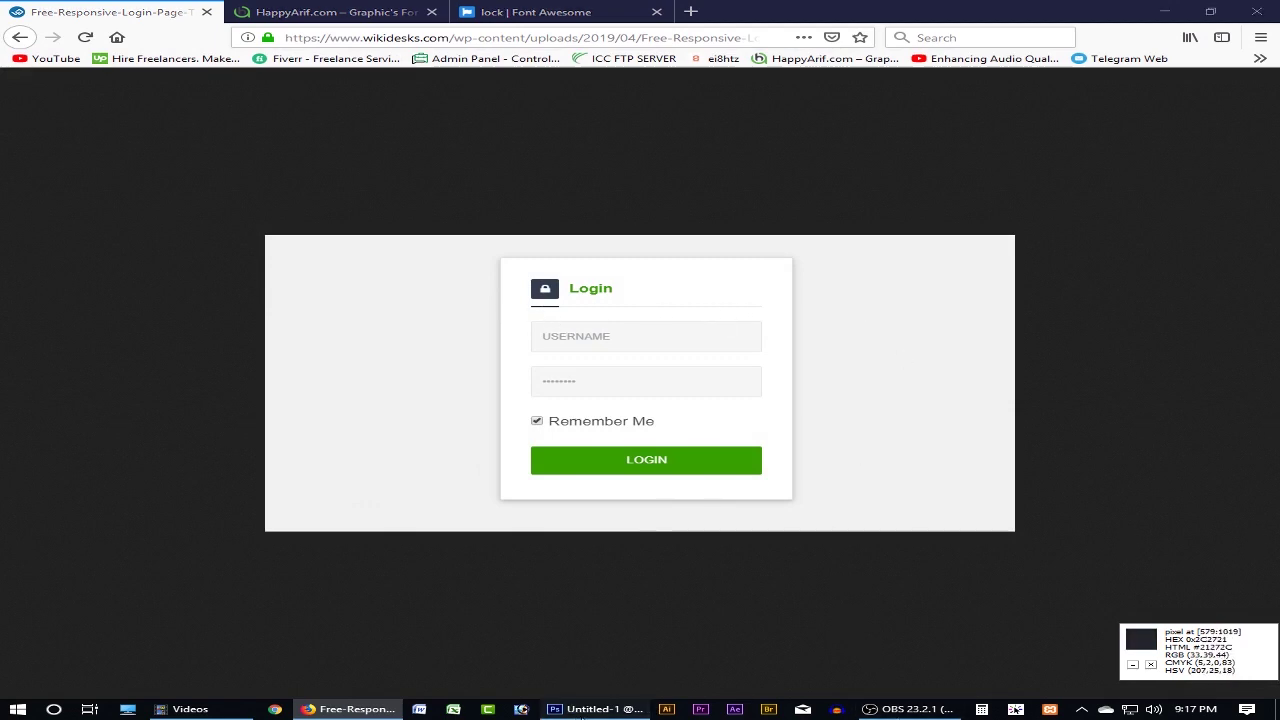
left_click(593, 709)
left_click(16, 388)
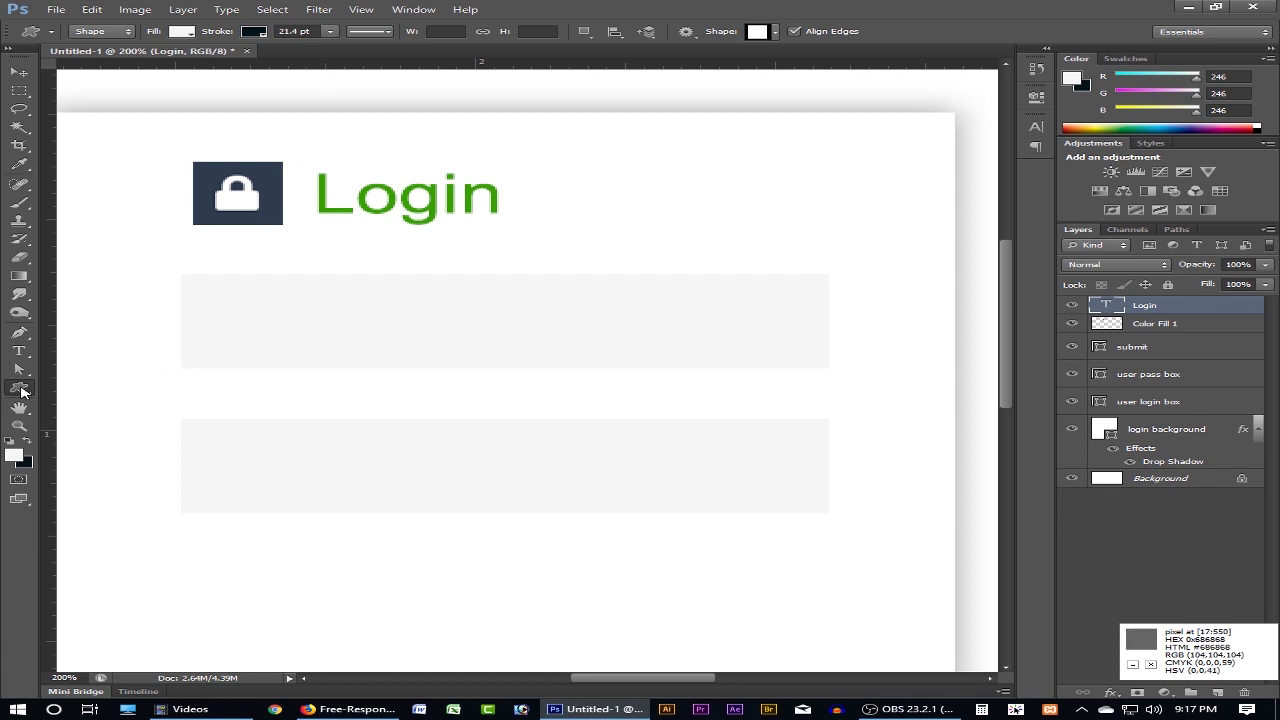
right_click(22, 390)
left_click(102, 438)
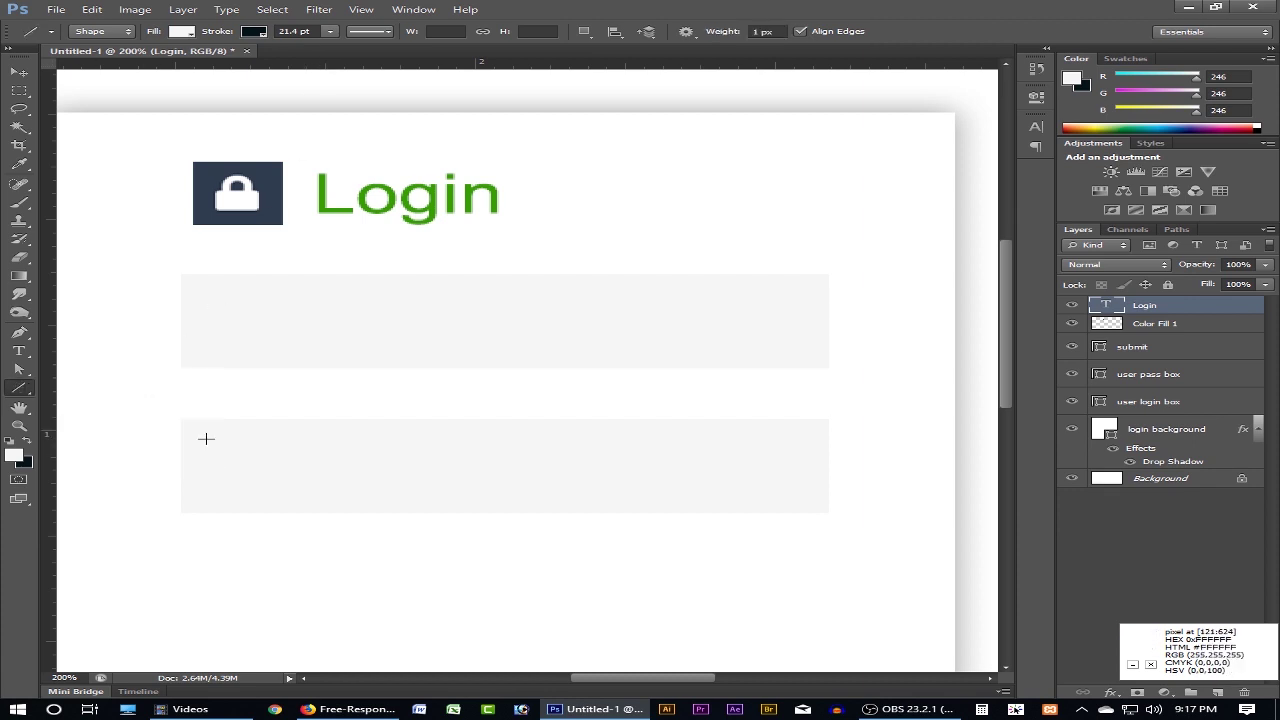
mouse_move(192, 241)
left_mouse_down()
mouse_move(651, 286)
mouse_move(822, 323)
left_mouse_up()
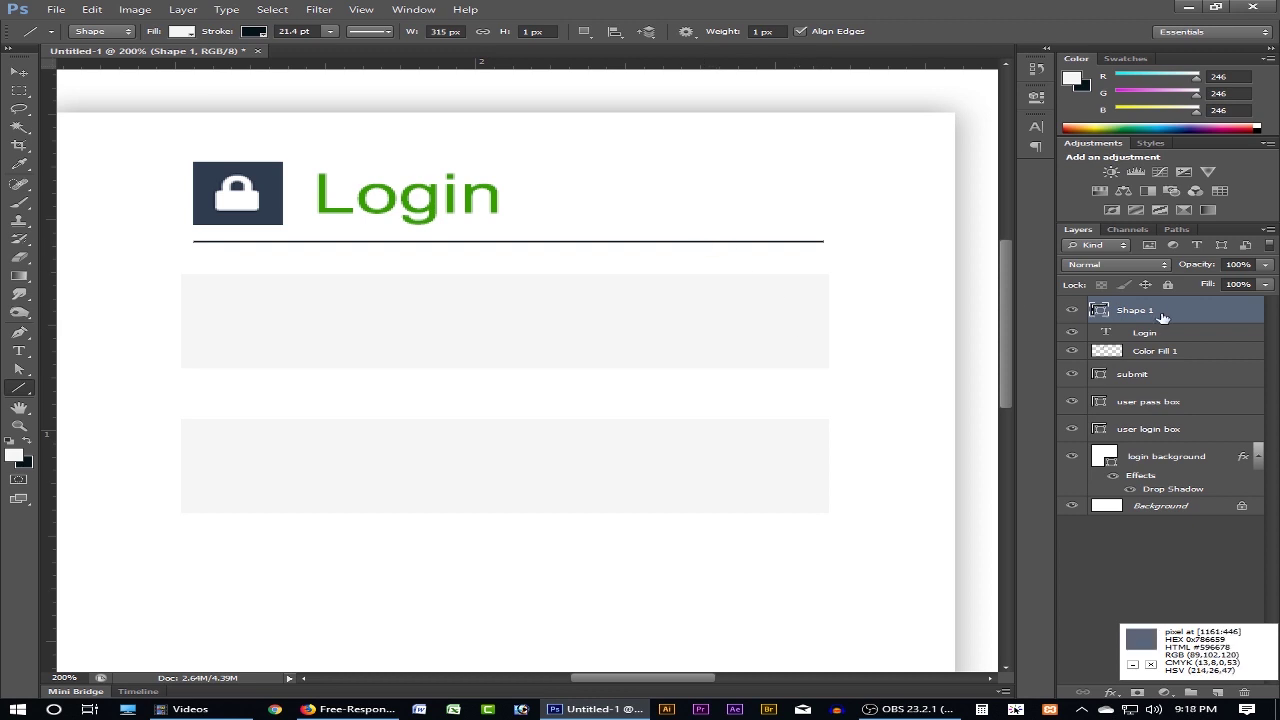
double_click(1162, 316)
left_click(1188, 376)
double_click(1185, 316)
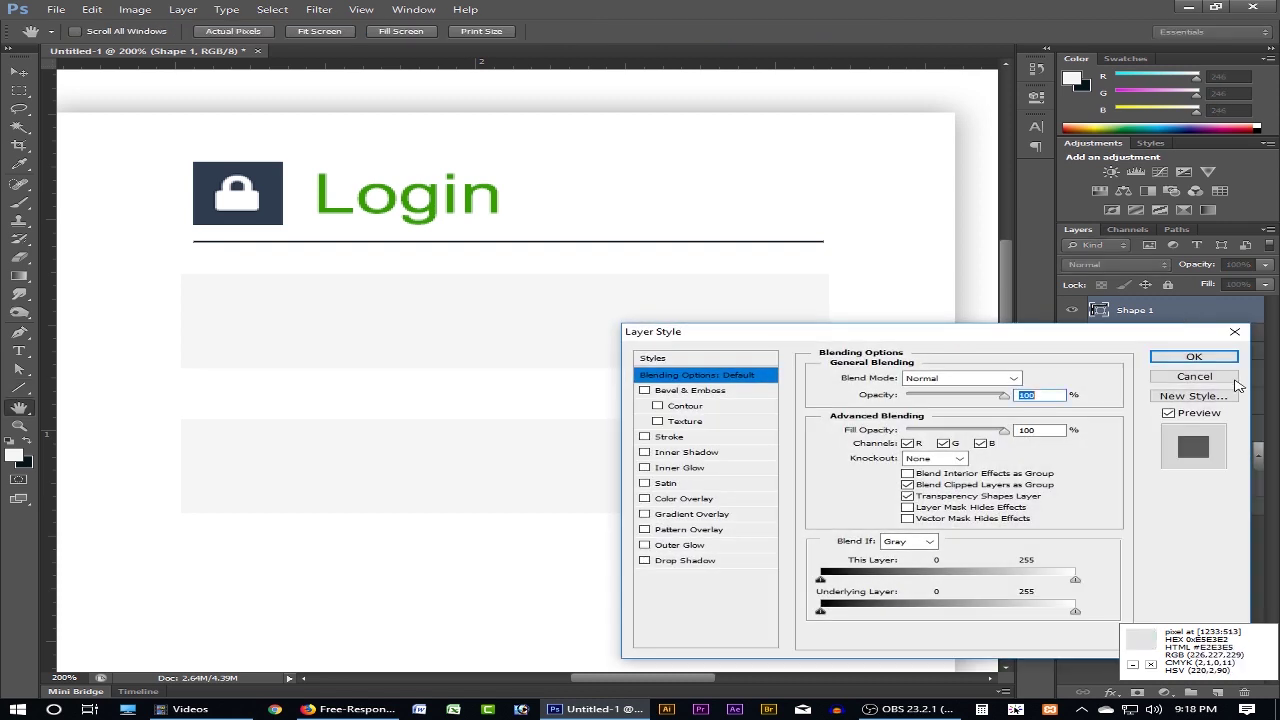
left_click(1194, 372)
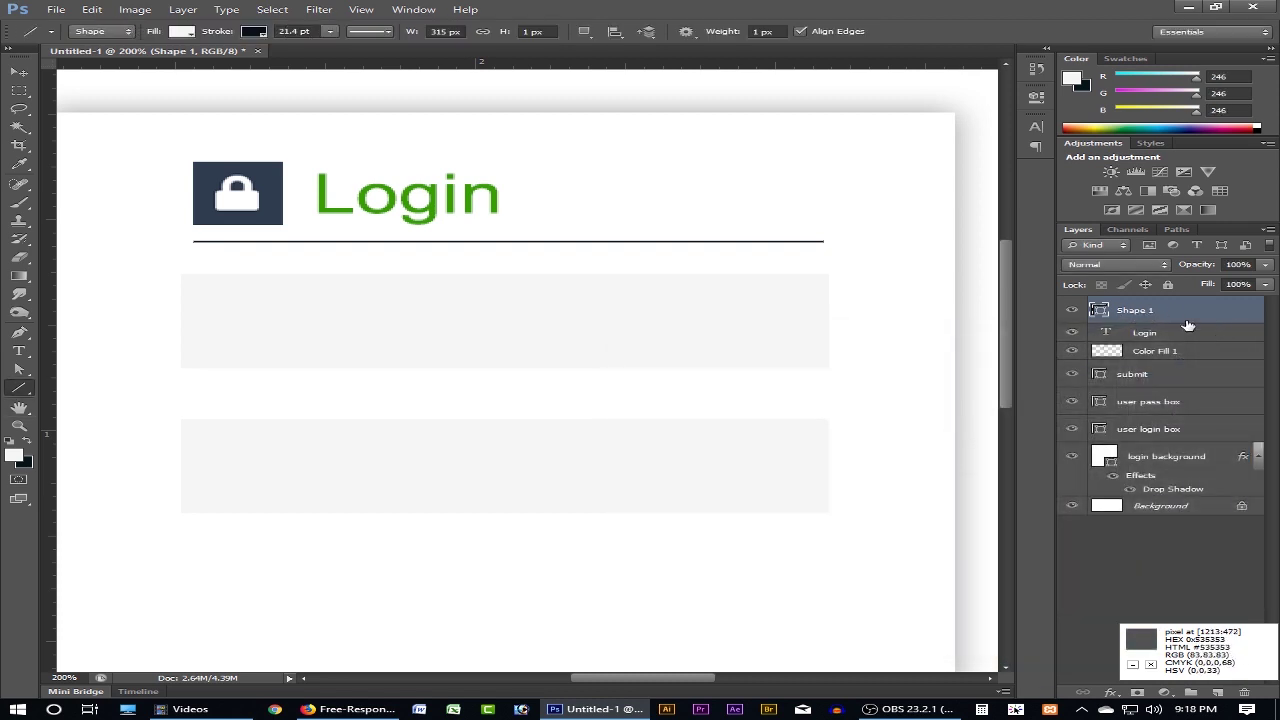
- Rename the divider's shape layer to "Line" and duplicate it
double_click(1147, 311)
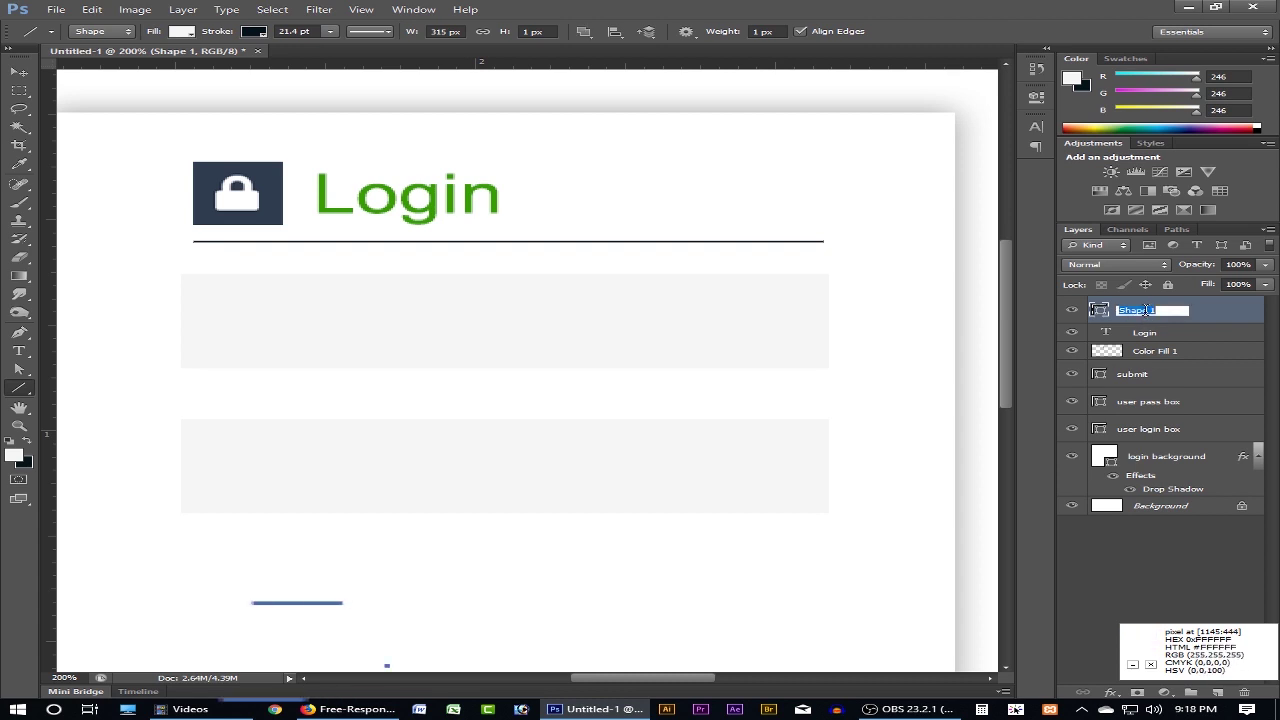
type("Line")
key("Return")
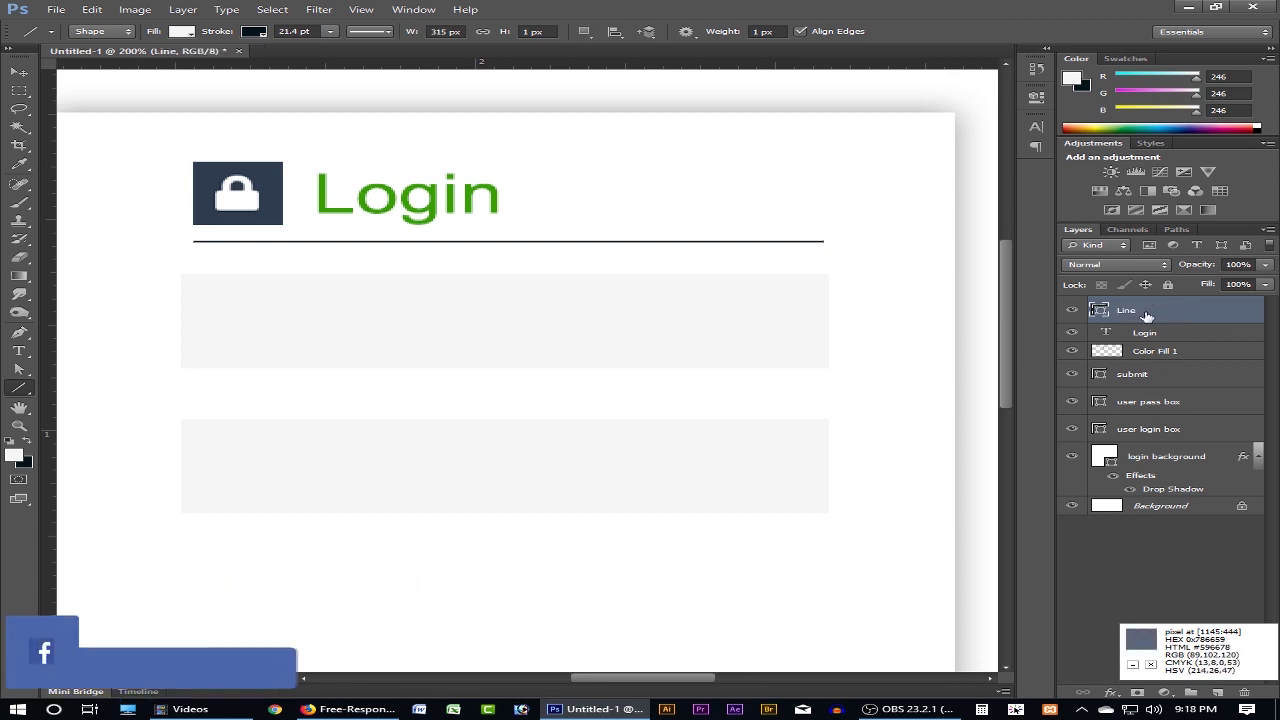
key("ctrl+j")
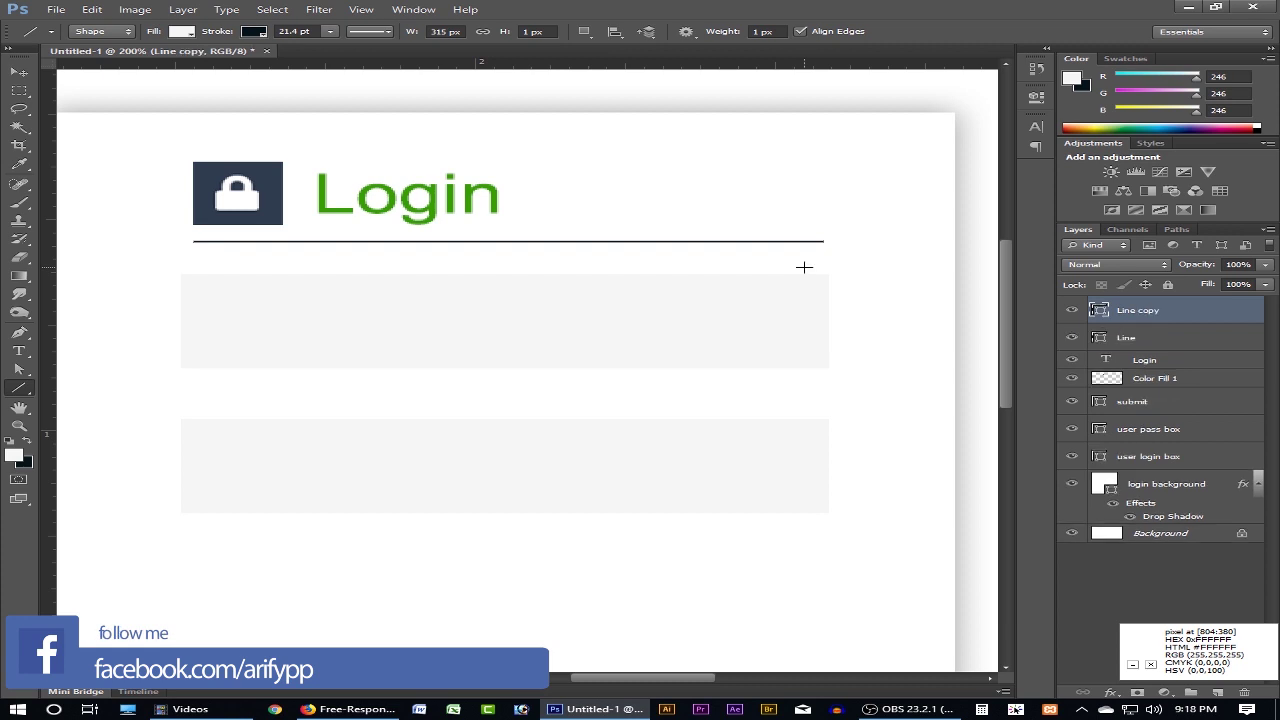
- Shorten the duplicated divider line with Free Transform to 45 px wide, ending it flush with the lock icon box's edge
key("ctrl+t")
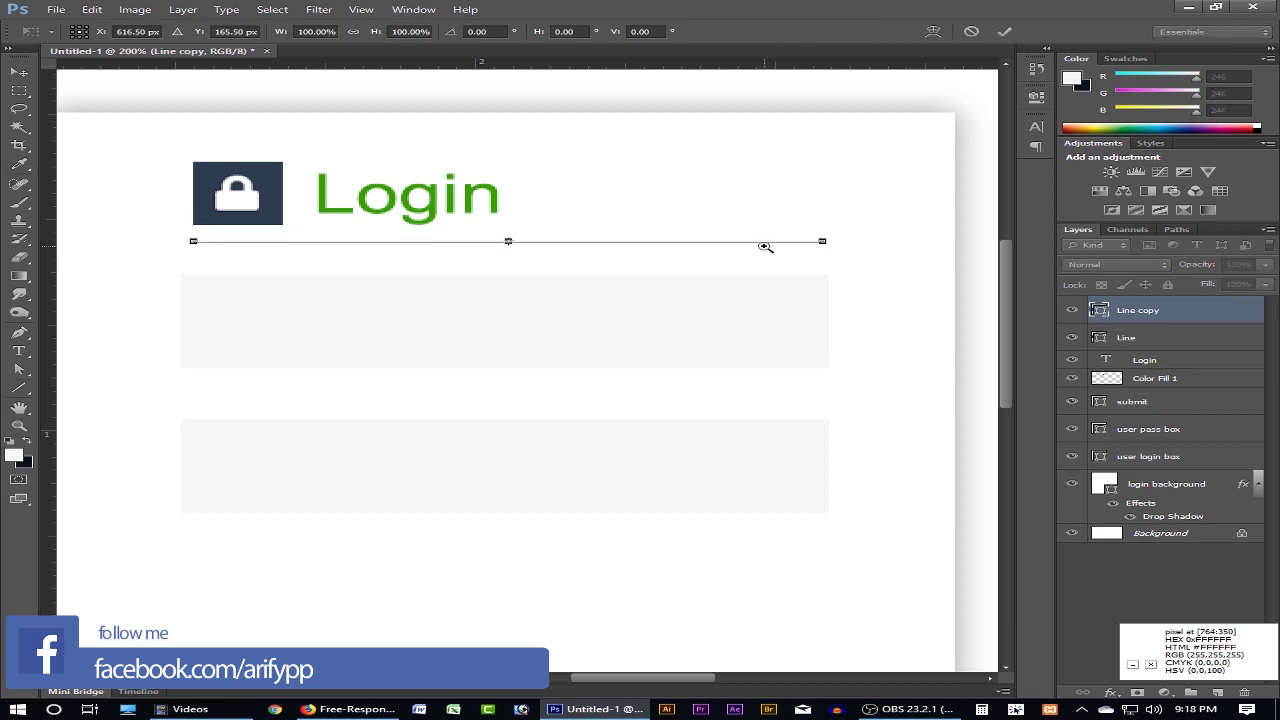
left_click(765, 246)
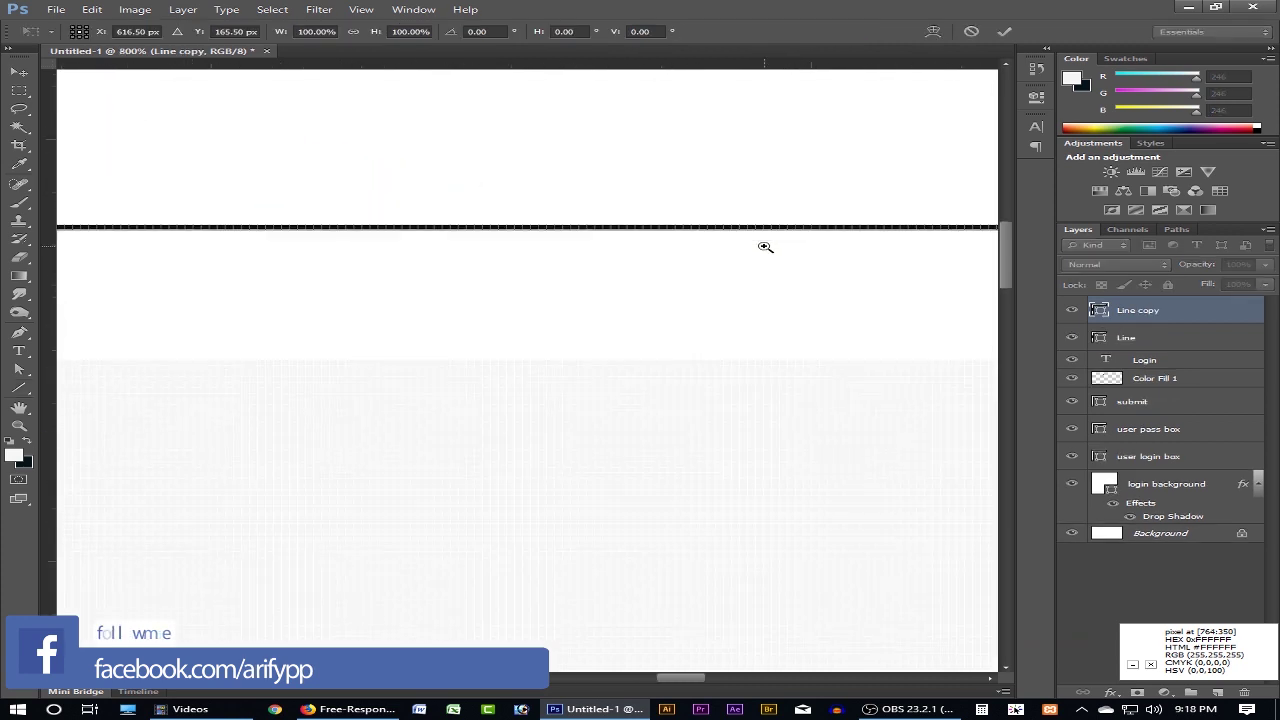
left_click(691, 291)
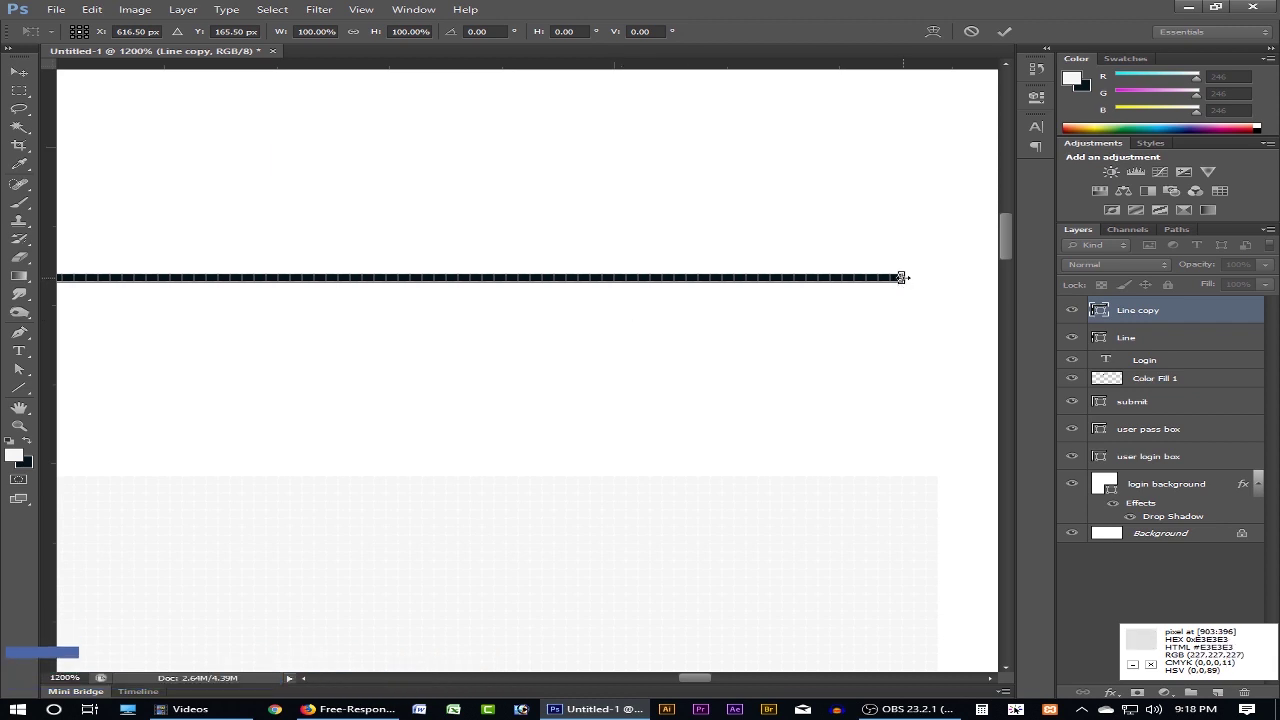
left_click_drag(901, 277, 169, 277)
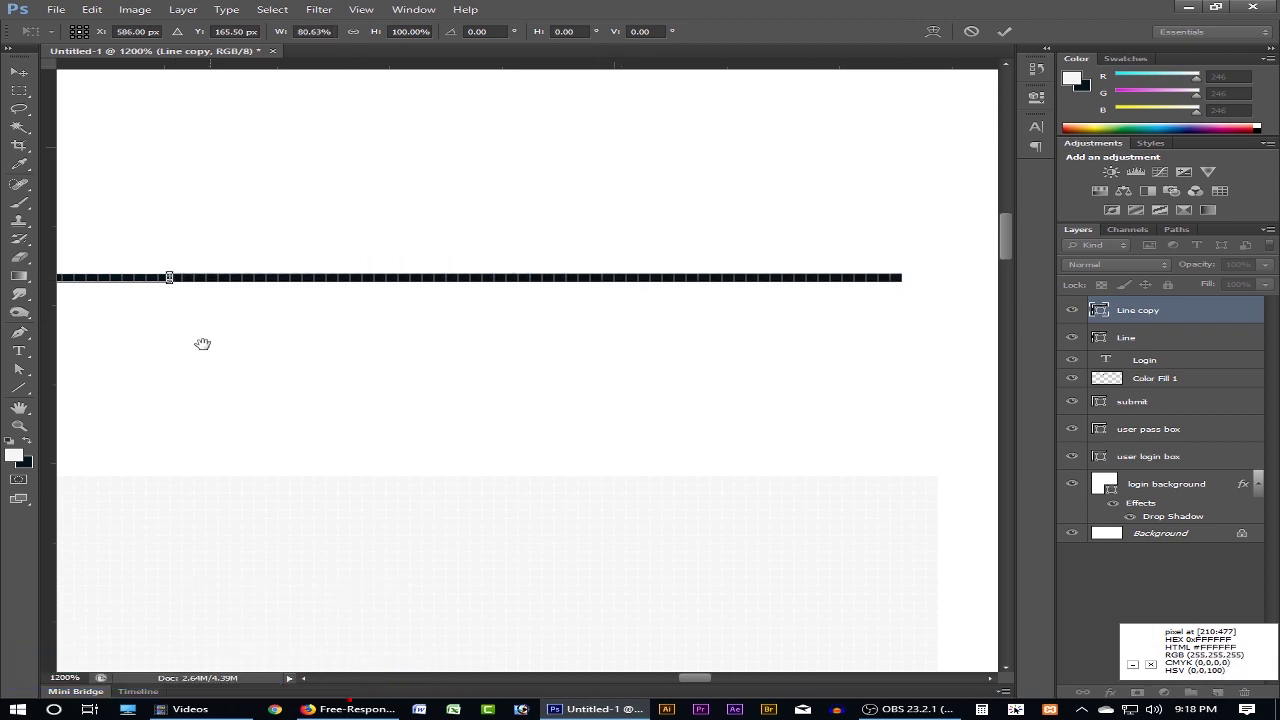
left_click_drag(202, 343, 743, 394)
left_click_drag(711, 330, 123, 329)
left_click_drag(194, 380, 774, 423)
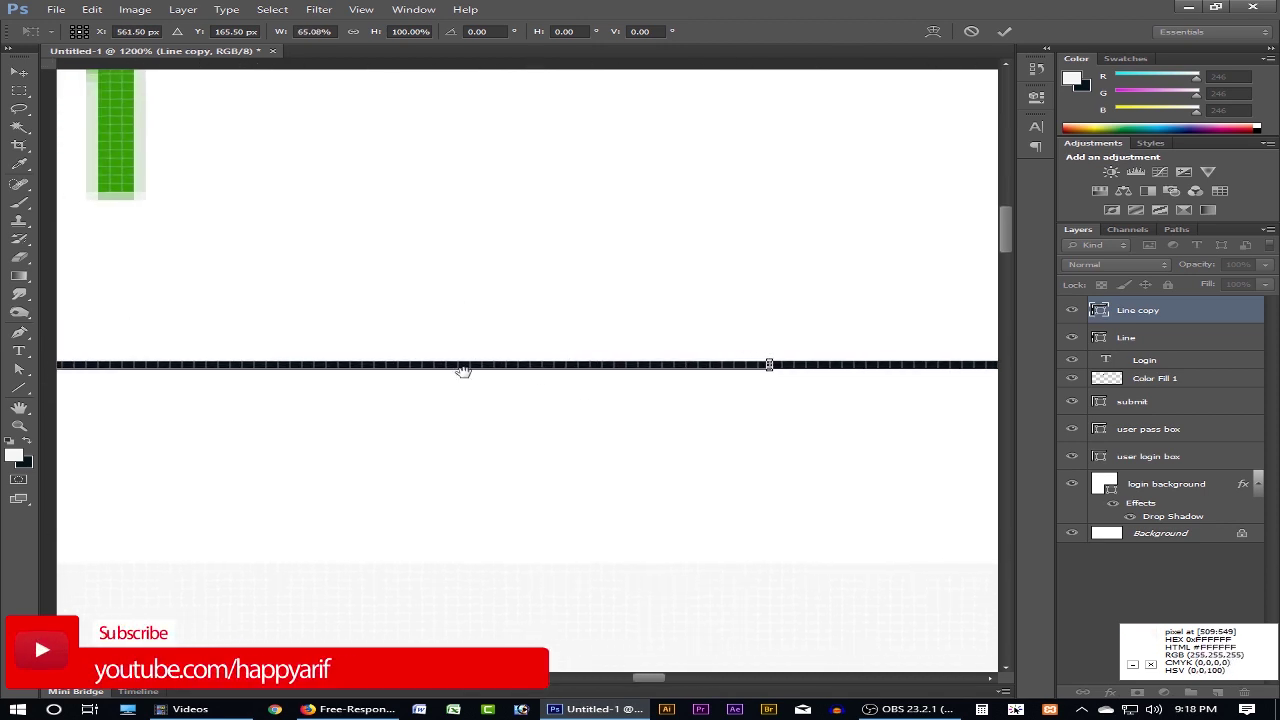
scroll(463, 370, "down", 3)
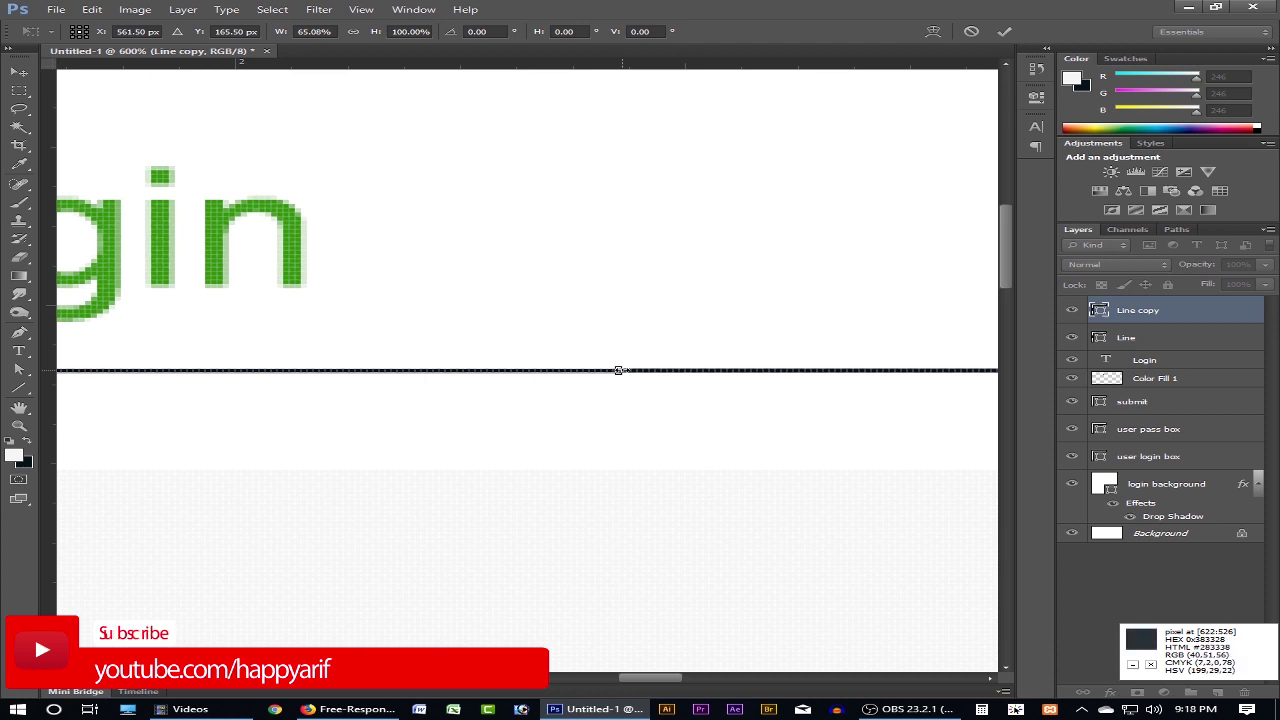
left_click_drag(618, 370, 175, 370)
left_click_drag(274, 419, 797, 420)
left_click_drag(756, 370, 242, 370)
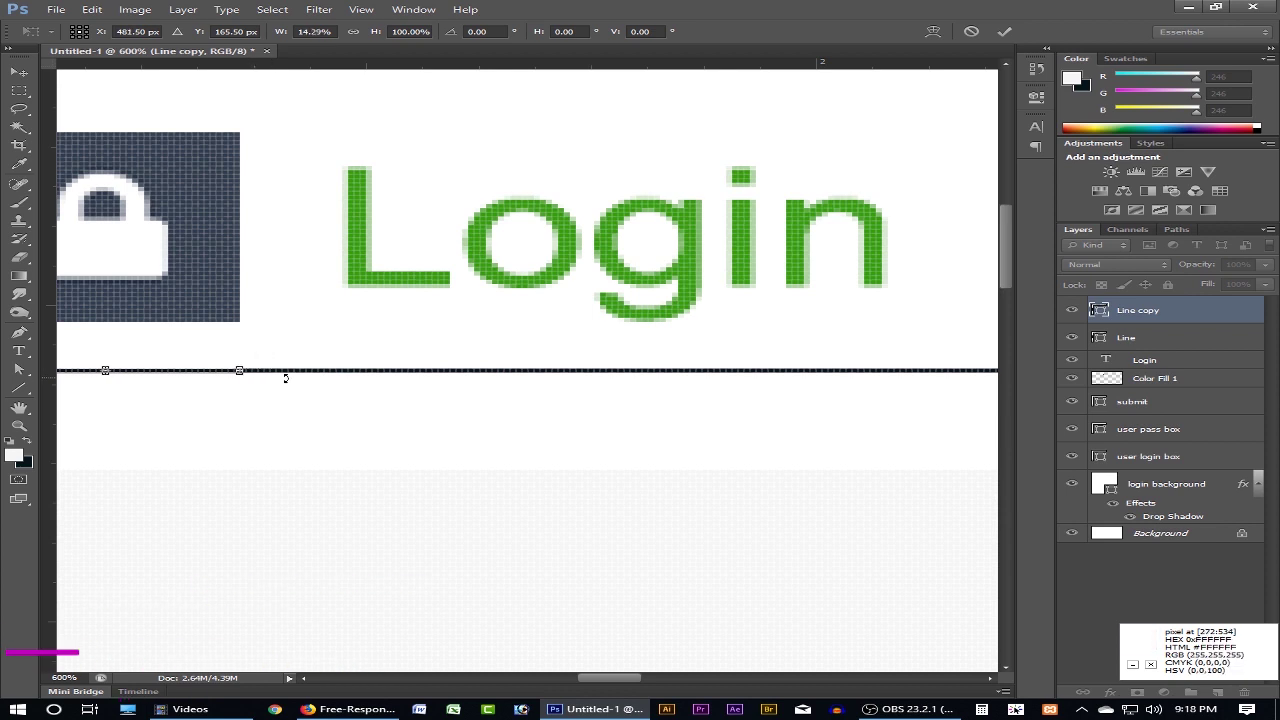
key("ctrl+minus")
key("ctrl+minus")
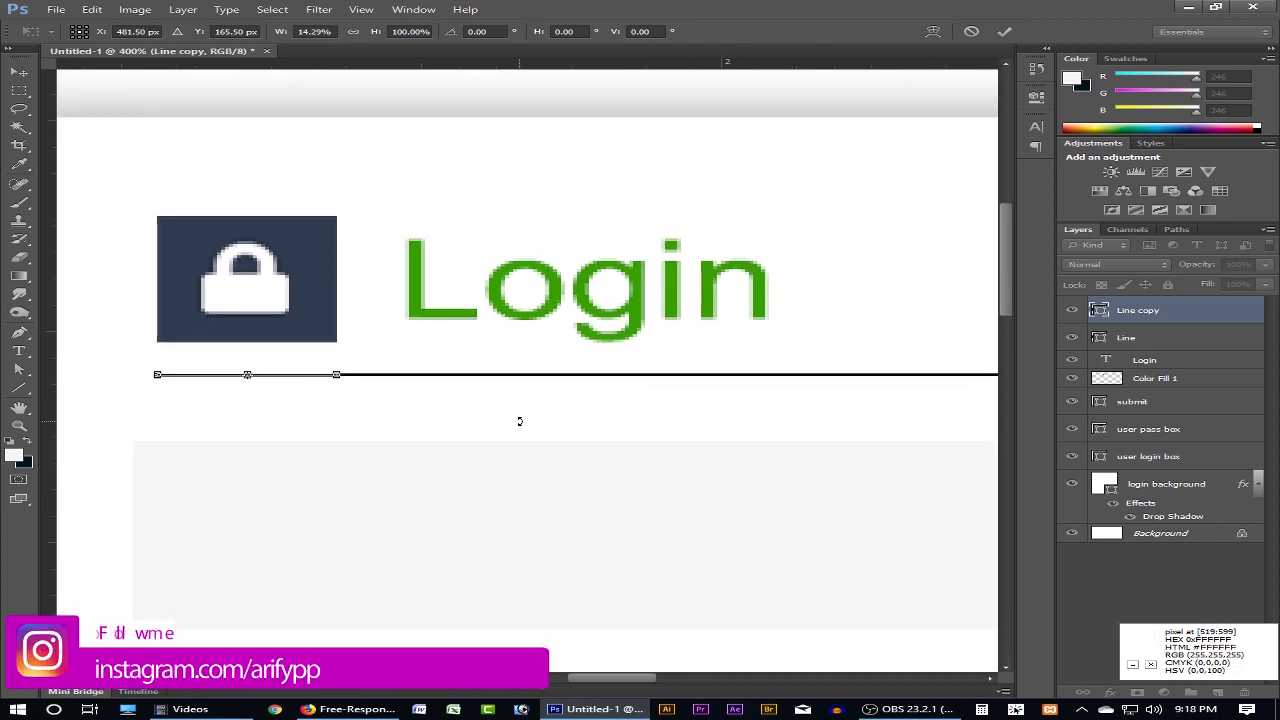
key("Return")
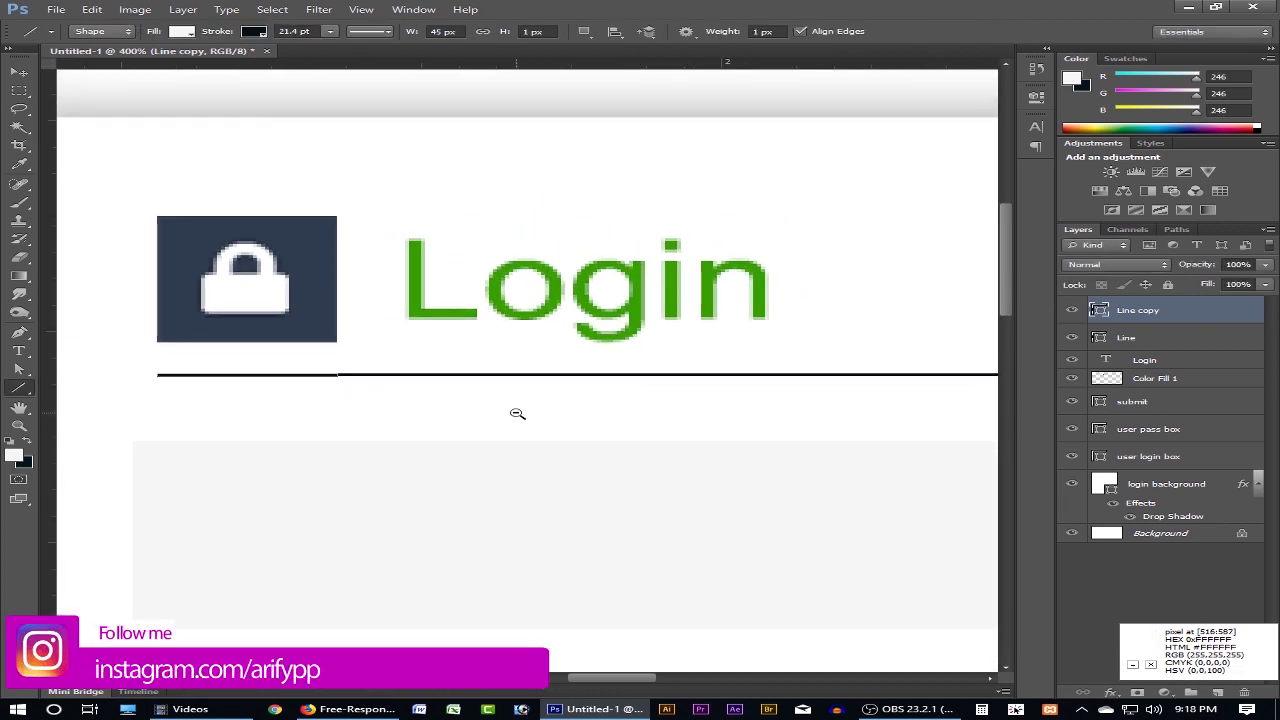
- Remove the stroke from the full-width "Line" divider so only its light fill remains
left_click(517, 413, "alt")
left_click_drag(514, 411, 336, 355)
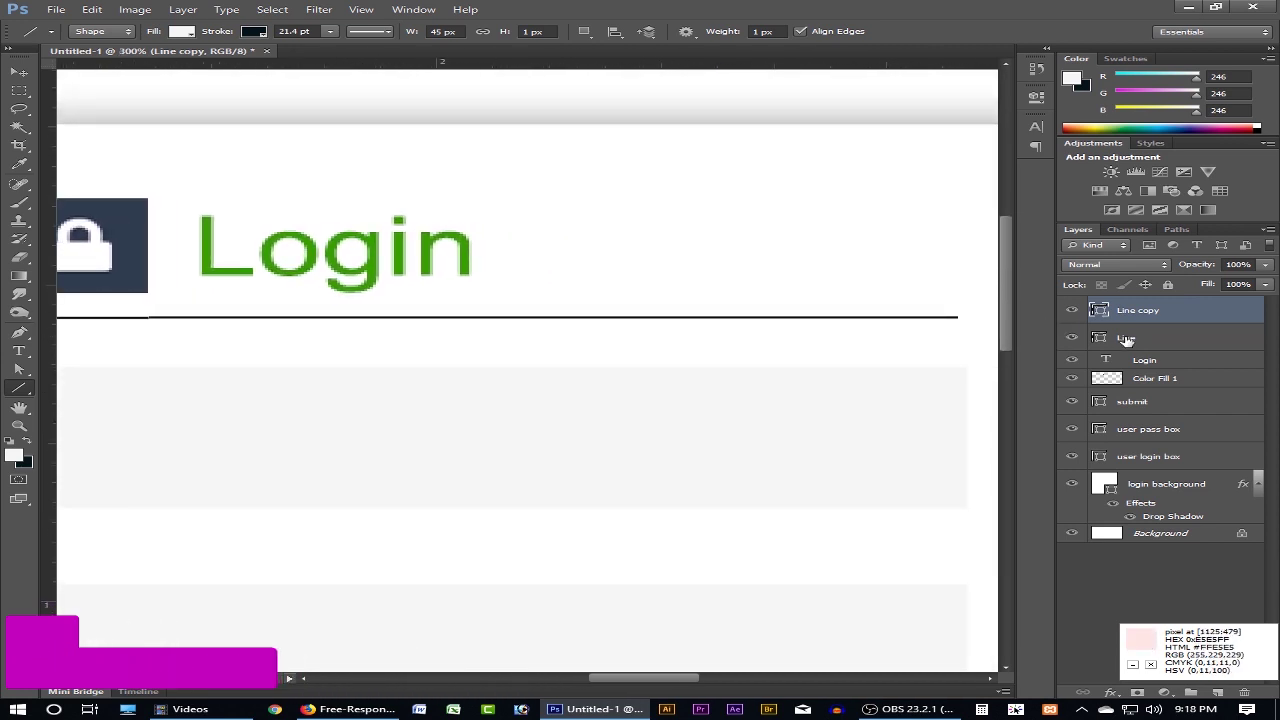
left_click(1126, 339)
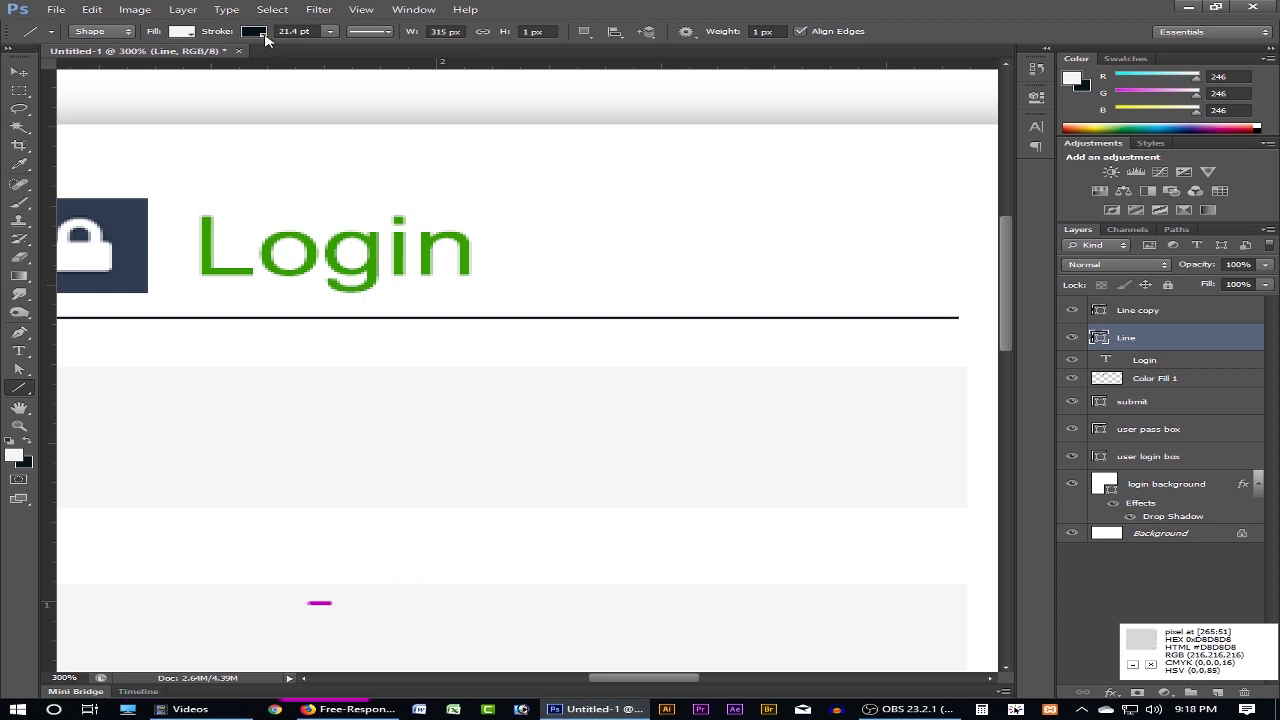
left_click(329, 32)
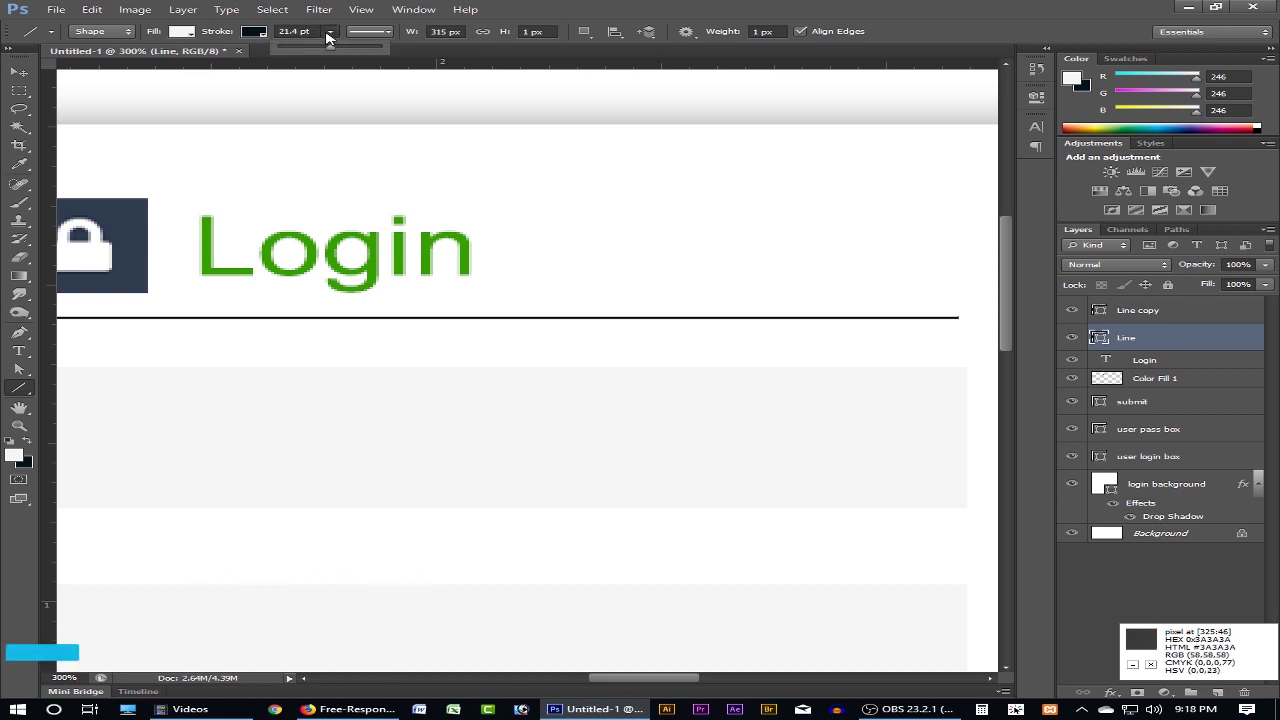
left_click(256, 32)
left_click(172, 59)
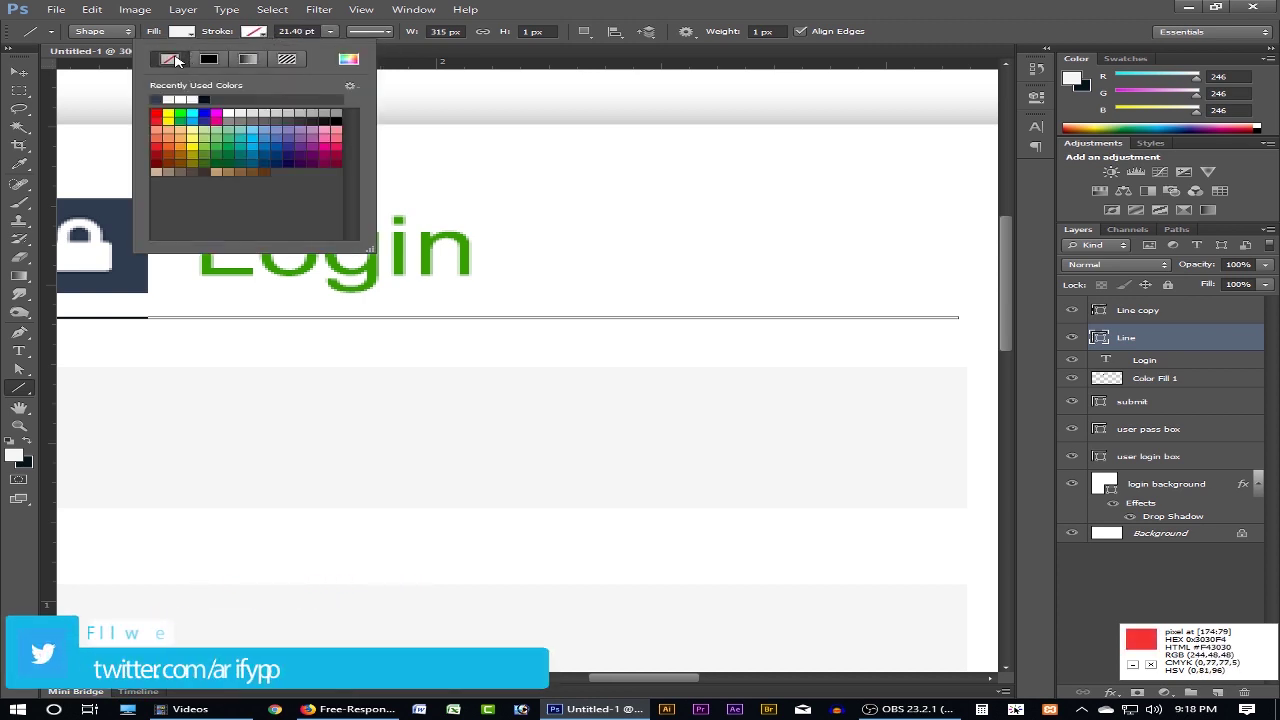
left_click(450, 340)
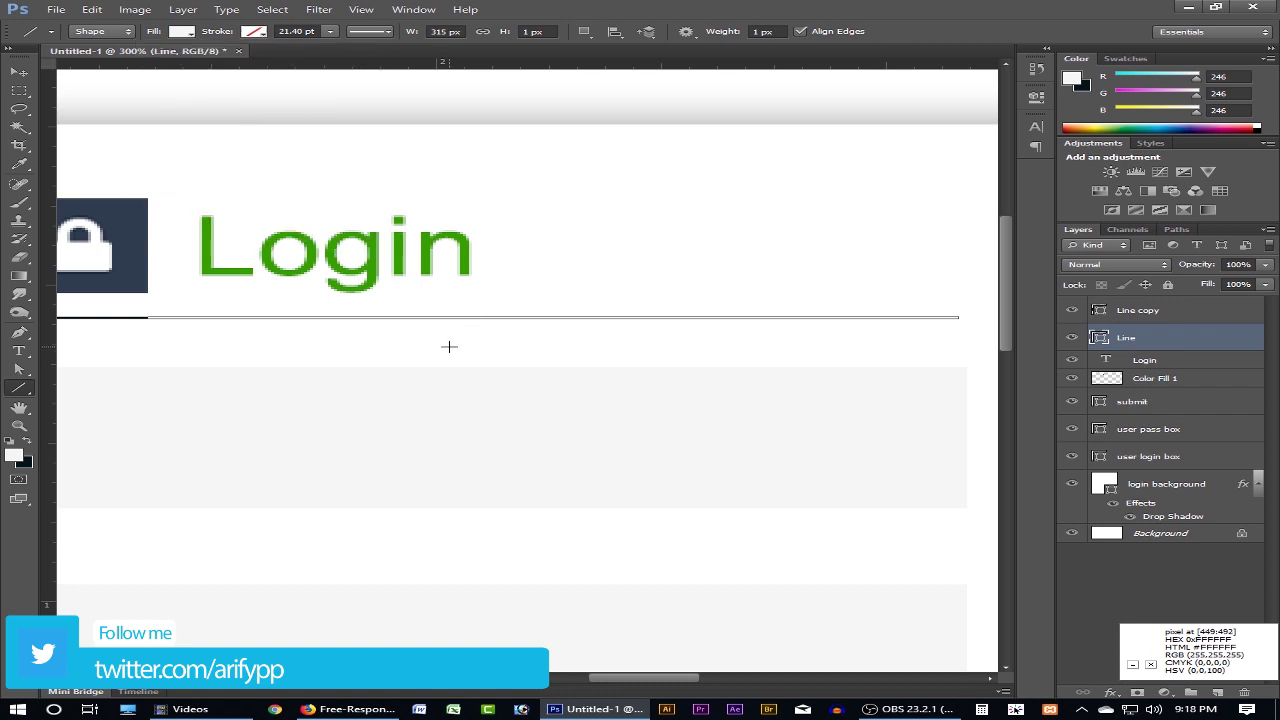
key("v")
left_click(449, 350)
- Examine the header dividers and overall form layout at 100% and 200% zoom
left_click(523, 337, "alt")
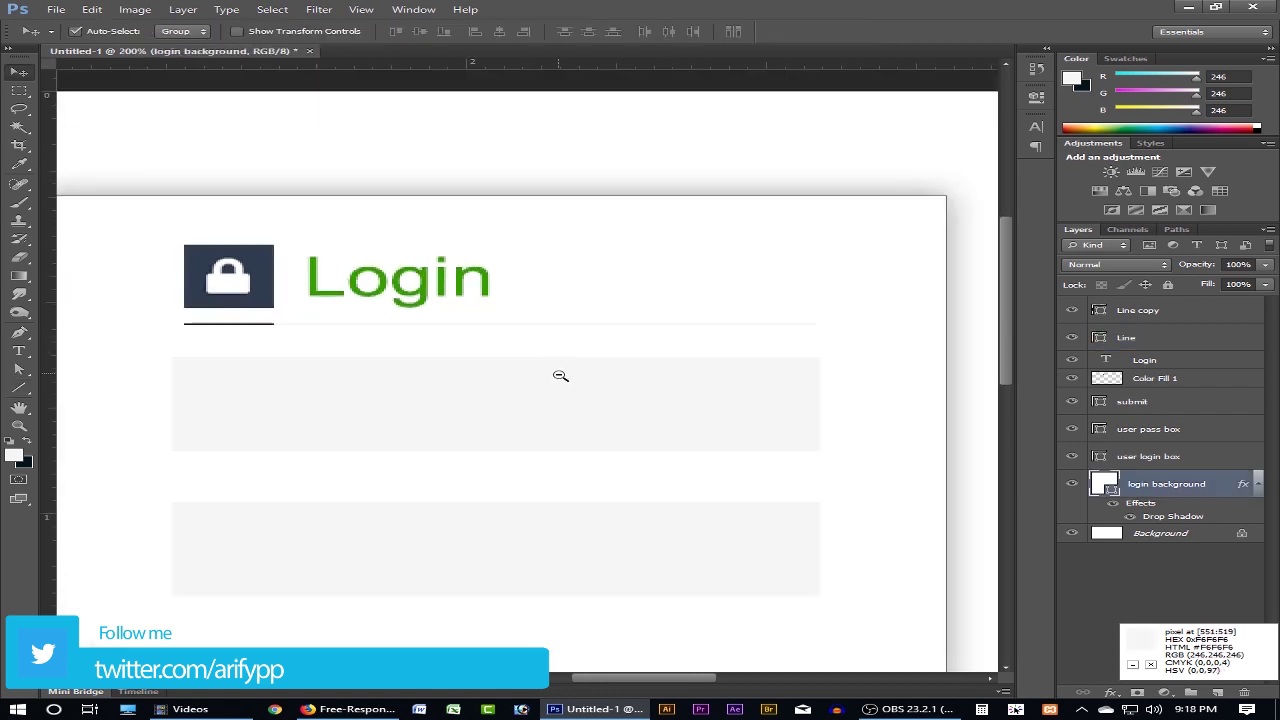
left_click(564, 398, "alt")
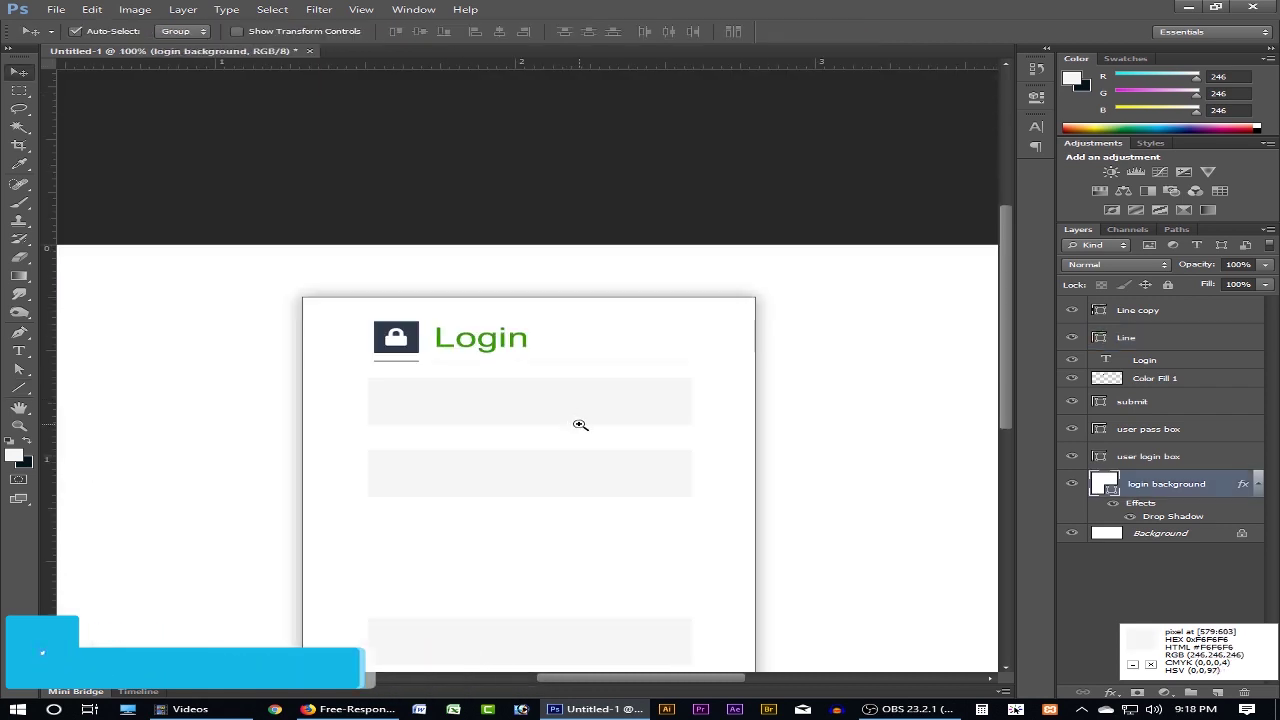
left_click(580, 423)
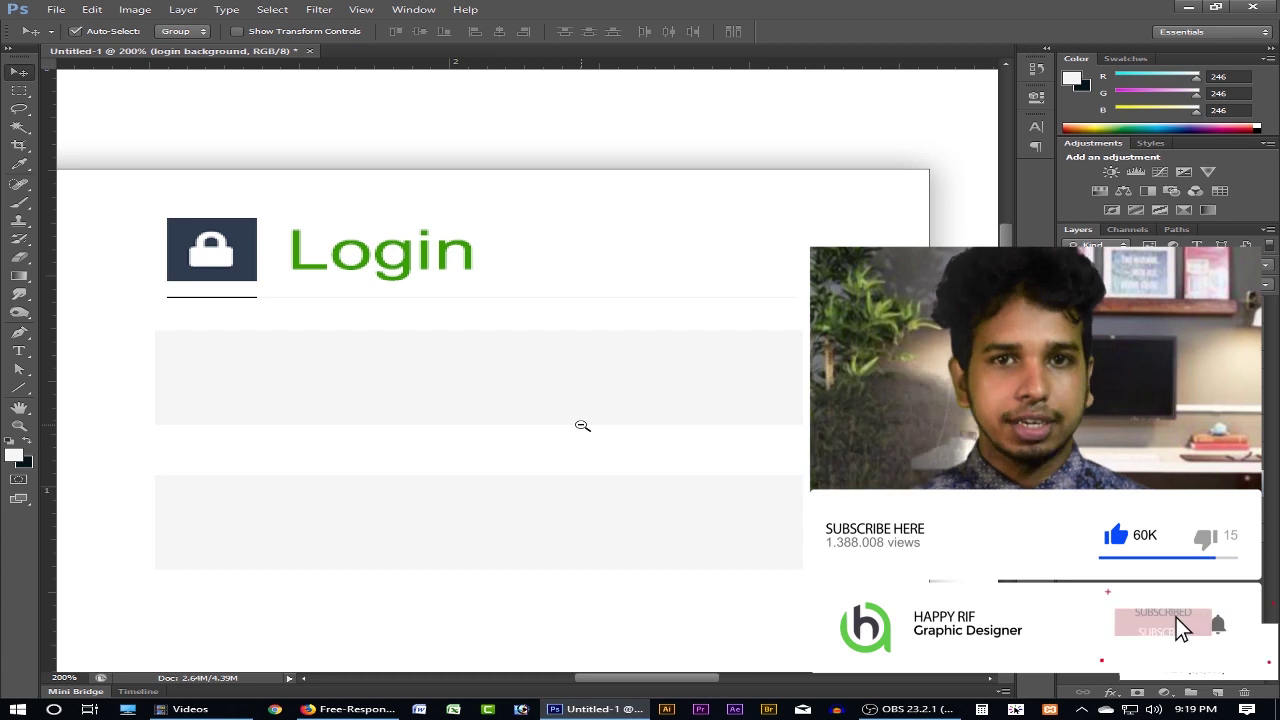
left_click(582, 426, "alt")
left_click_drag(577, 494, 576, 431)
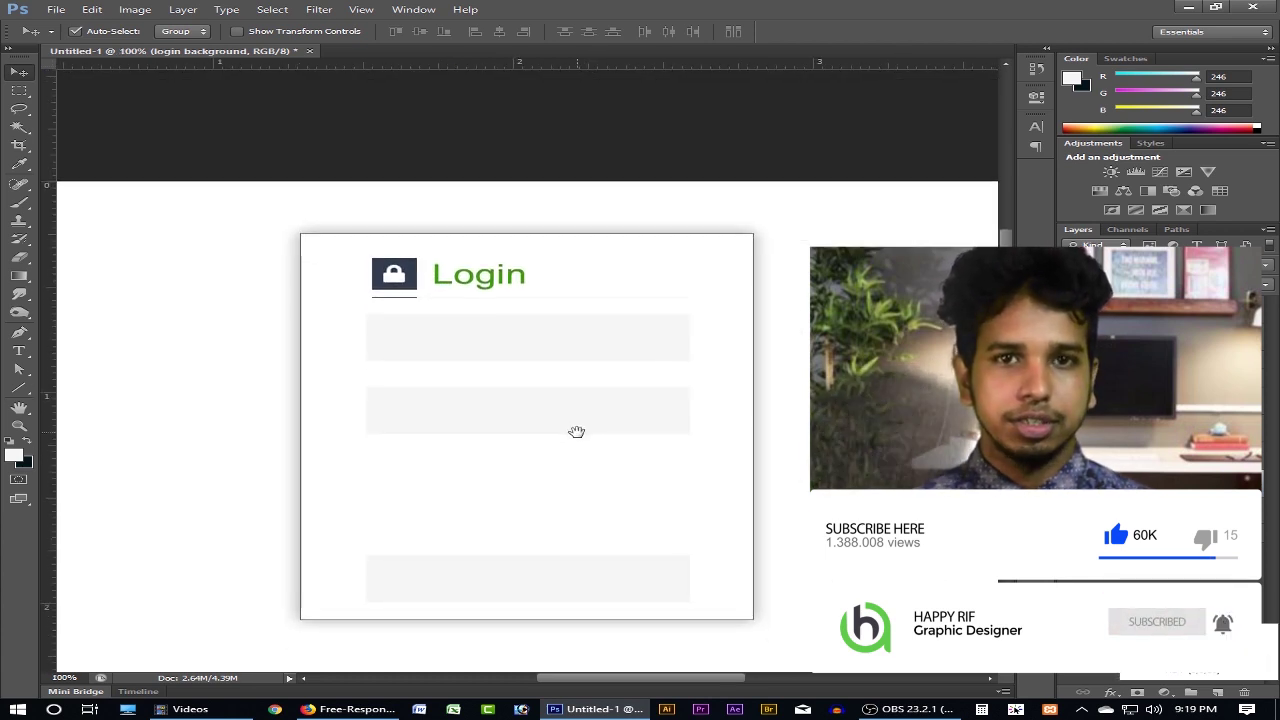
left_click(545, 493, "ctrl")
scroll(488, 452, "up", 1)
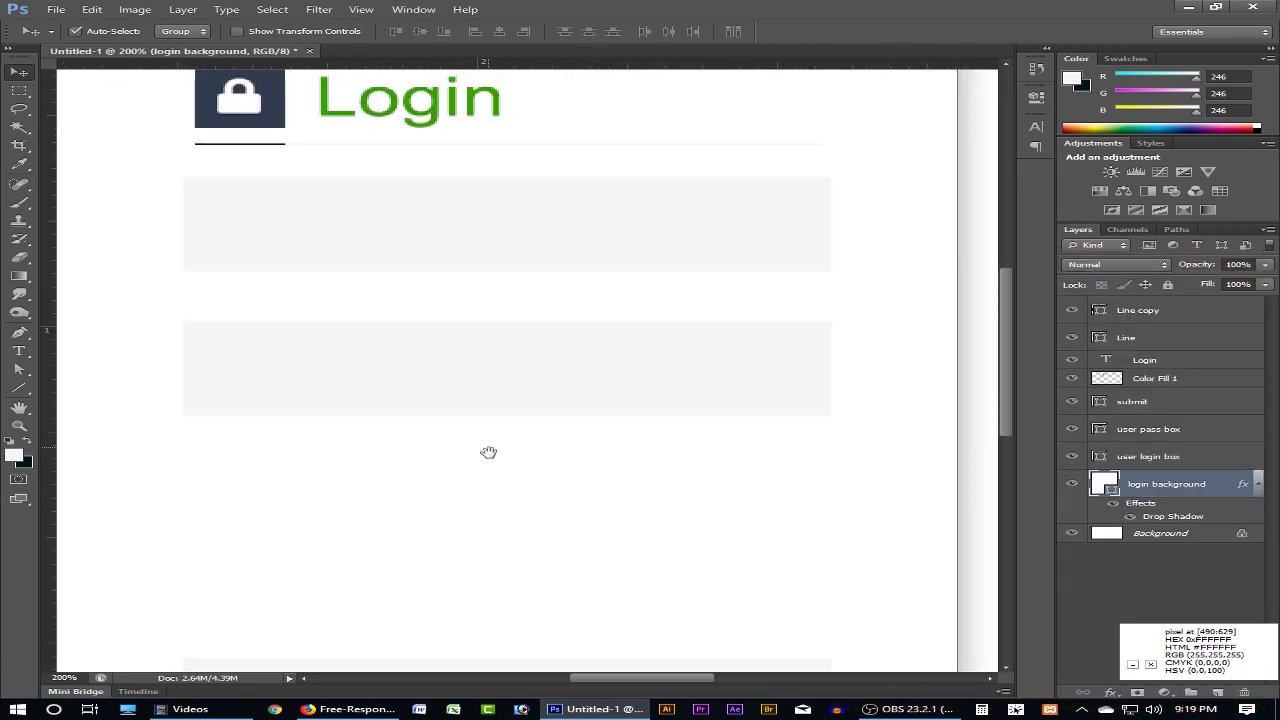
scroll(488, 453, "up", 1)
- Add the text "User" in Arial Regular 6 pt on the blank canvas outside the login panel
key("t")
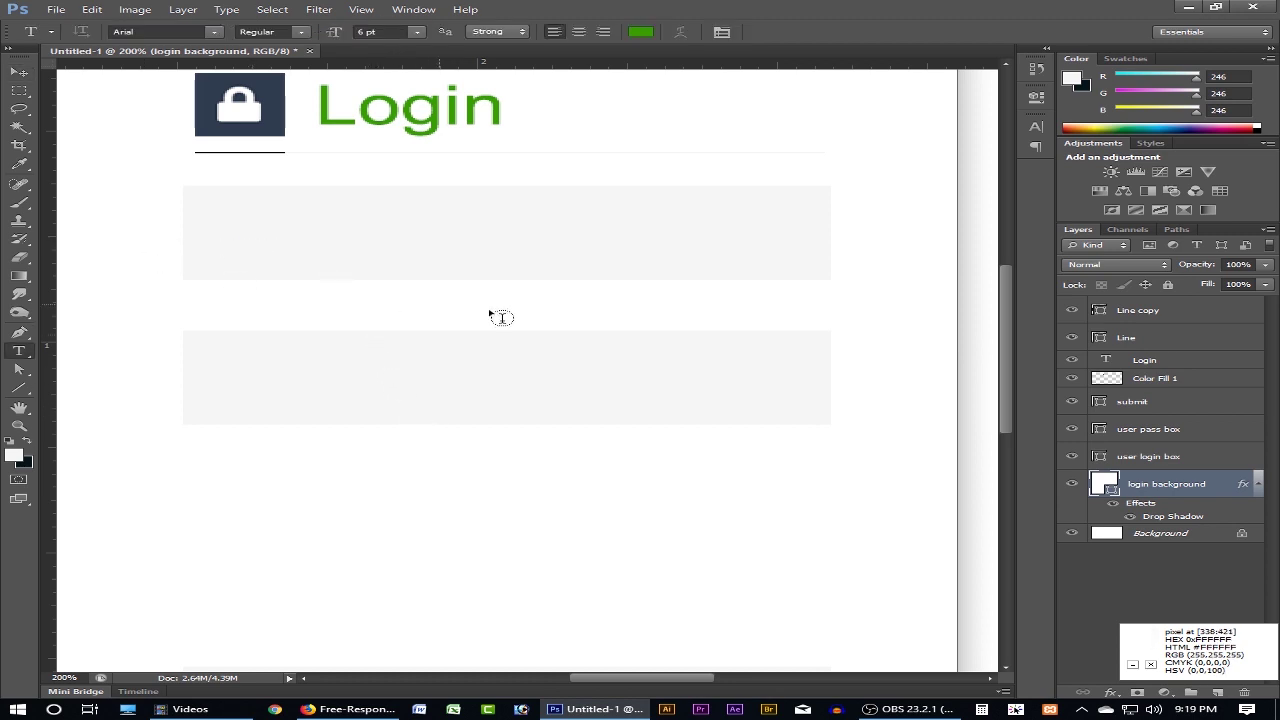
left_click(583, 327, "ctrl+alt")
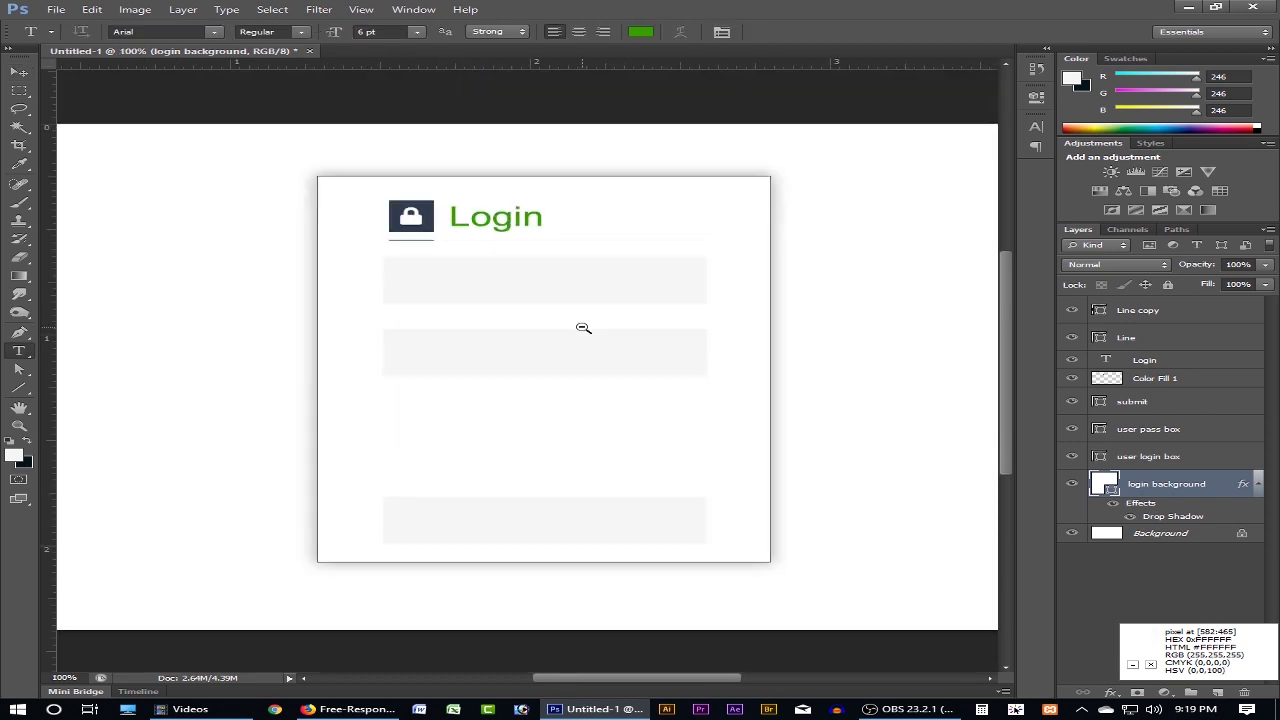
left_click(204, 151)
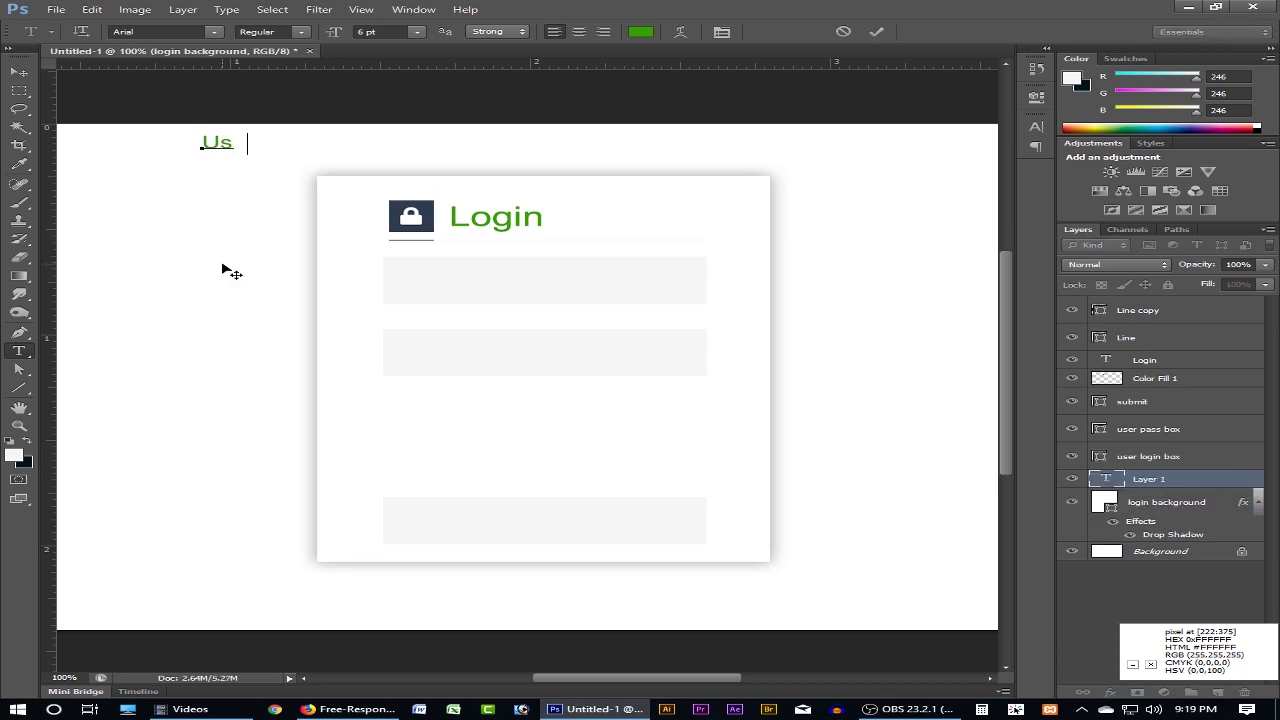
key("ctrl+Return")
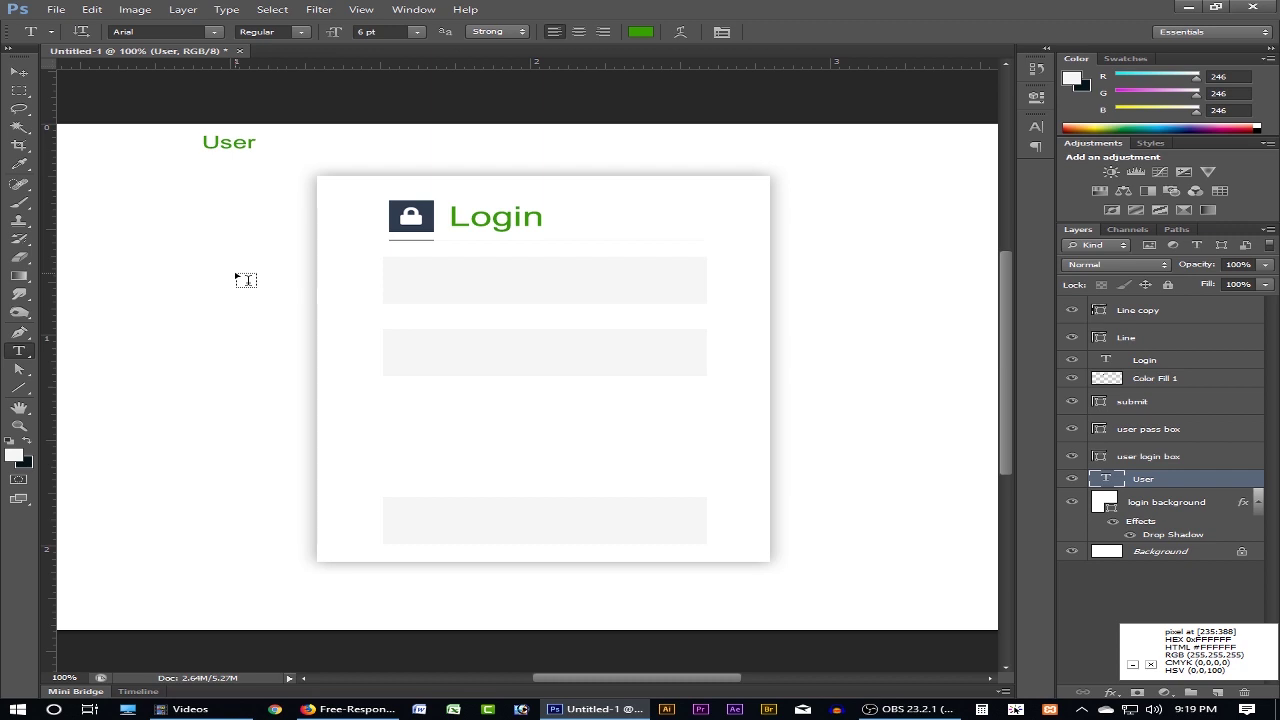
- Recolor the "User" text to light grey RGB 218 and move it onto the upper input box
double_click(208, 142)
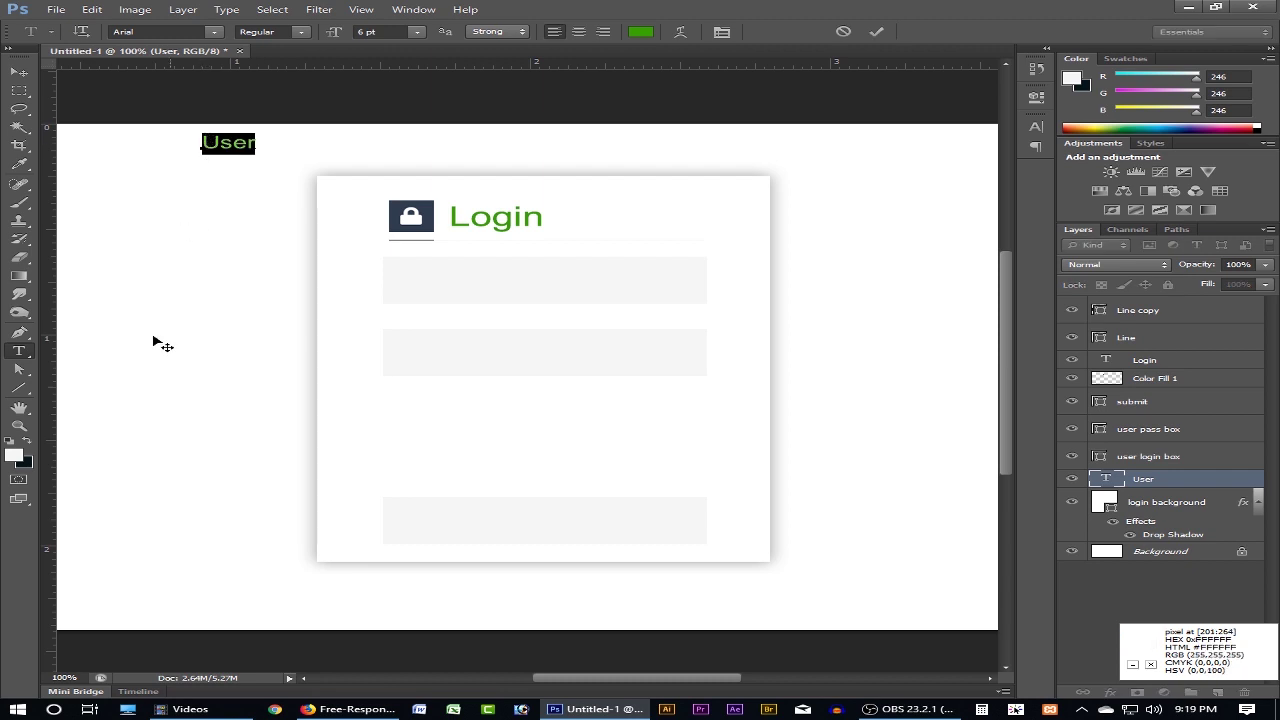
left_click(13, 455)
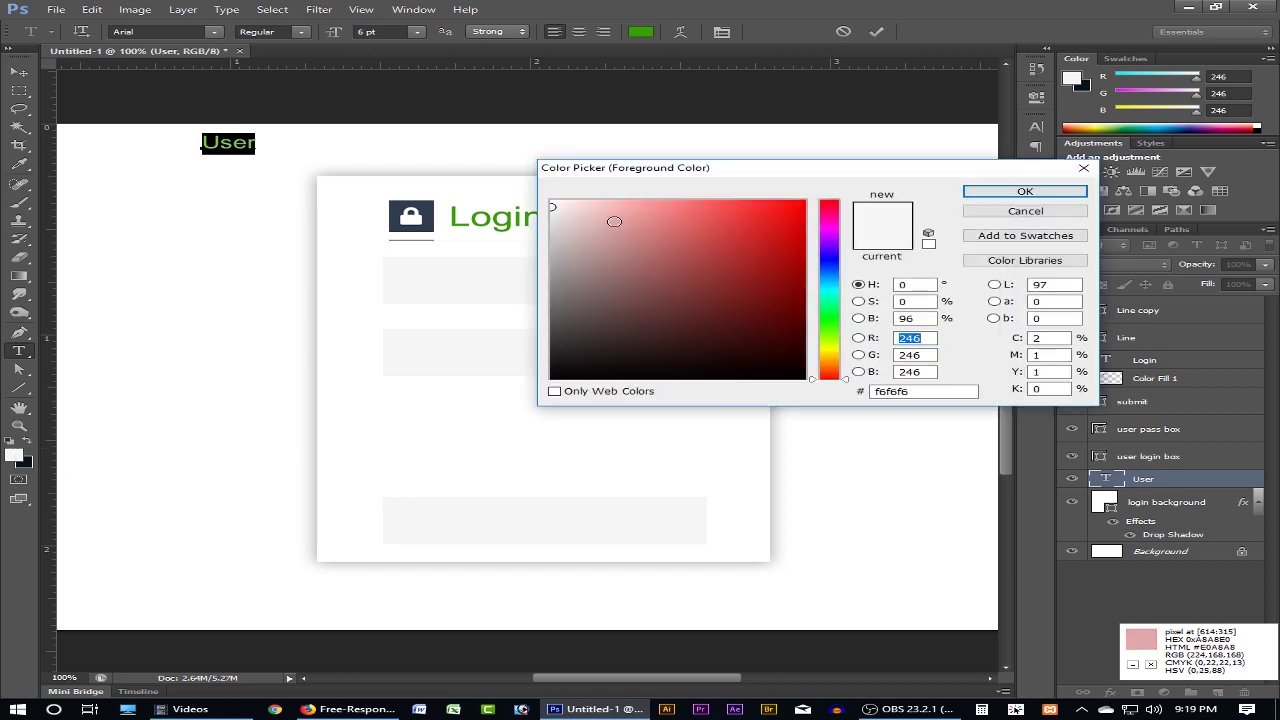
left_click(548, 226)
key("Return")
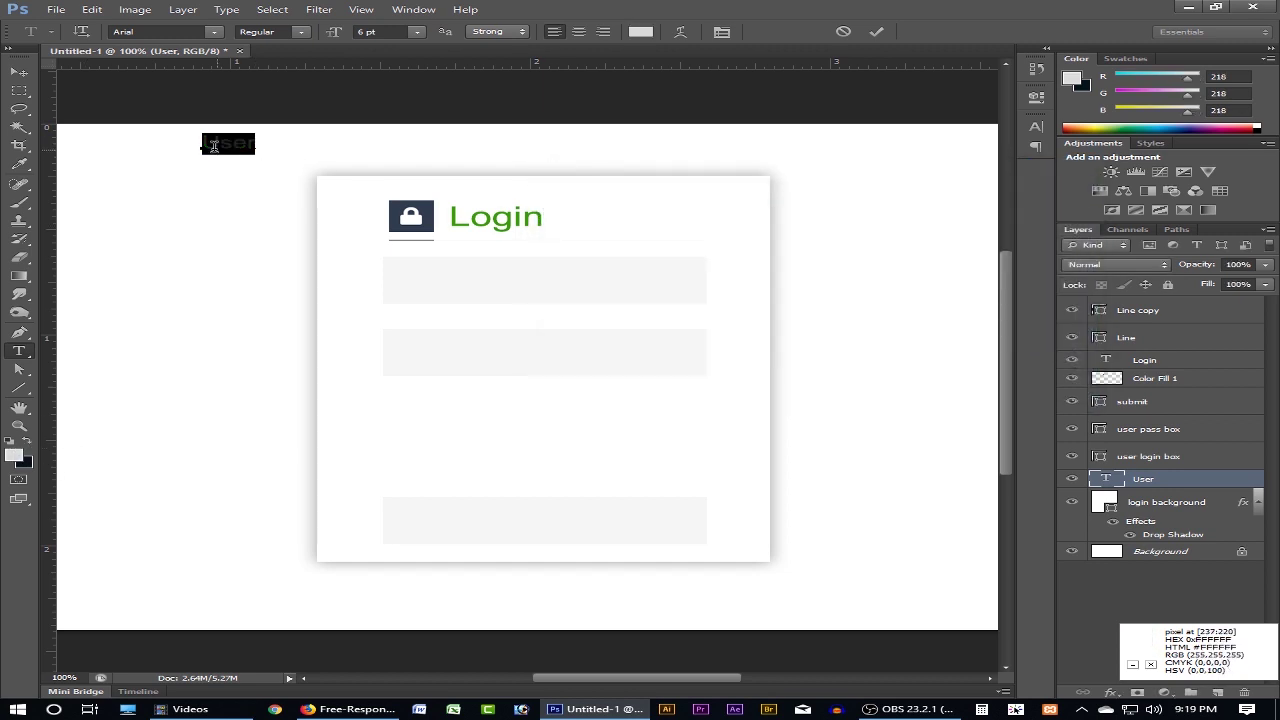
left_click_drag(237, 226, 435, 377)
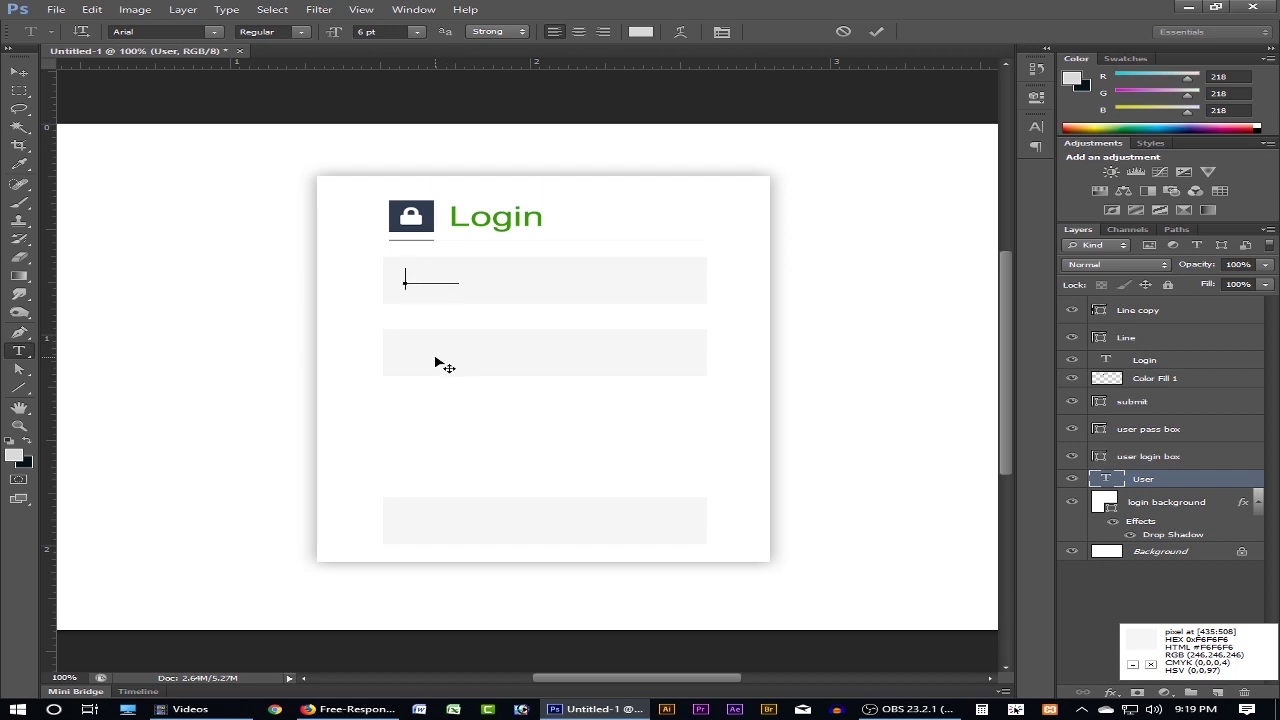
- Darken the "User" text to grey #A19C9C and move its layer to the top of the layer stack
left_click(13, 455)
left_click_drag(558, 231, 557, 266)
key("Return")
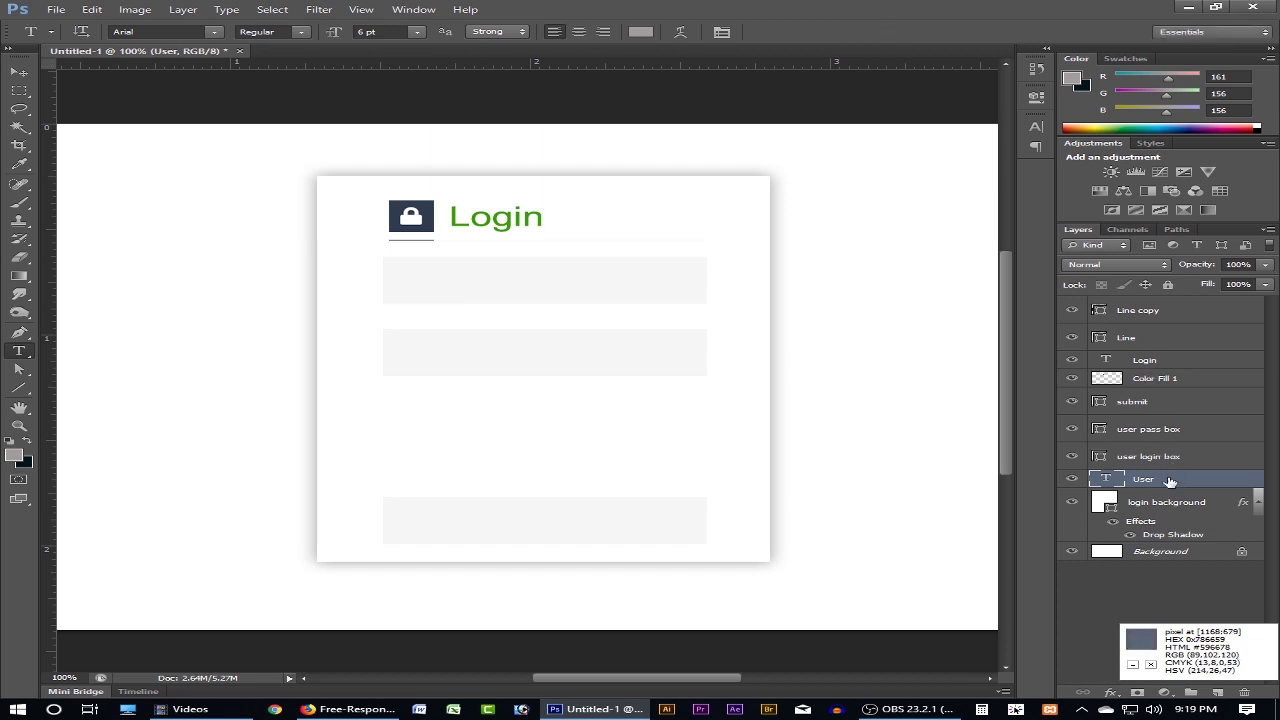
left_click_drag(1168, 481, 1162, 305)
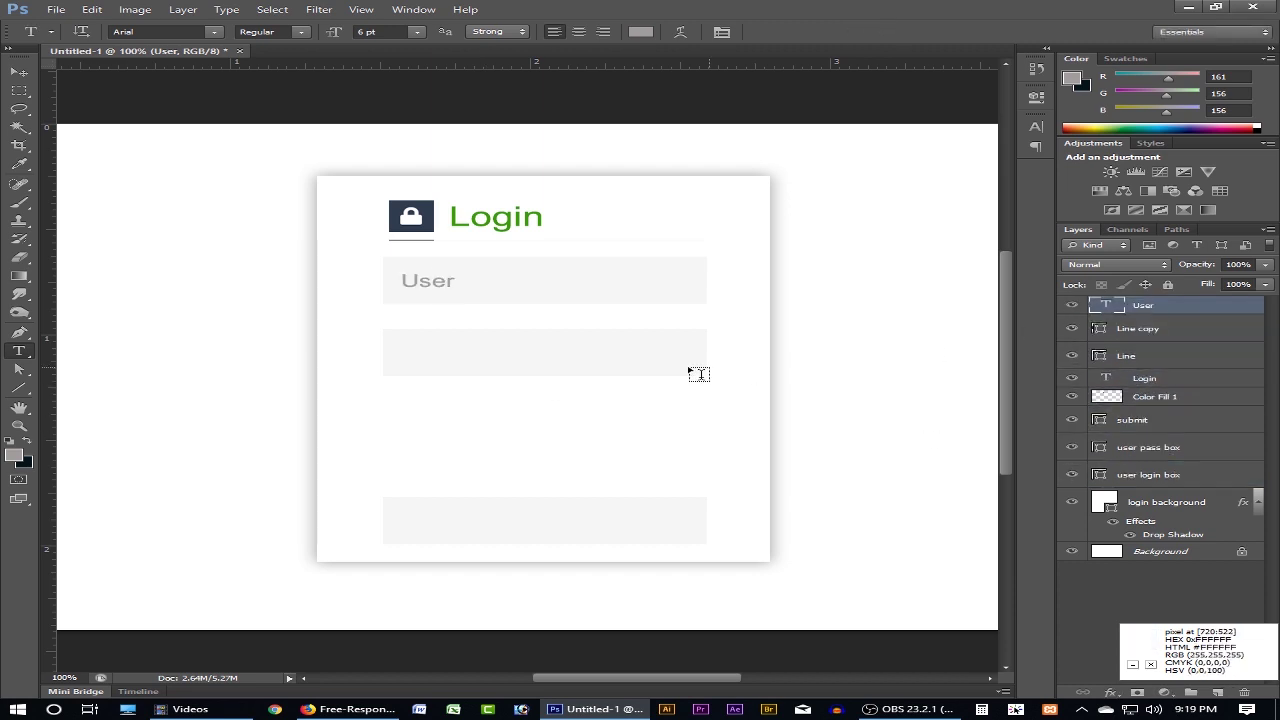
- Replace the "User" text with "USERNAME" and recolor it light grey, RGB 223, 223, 223
double_click(429, 280)
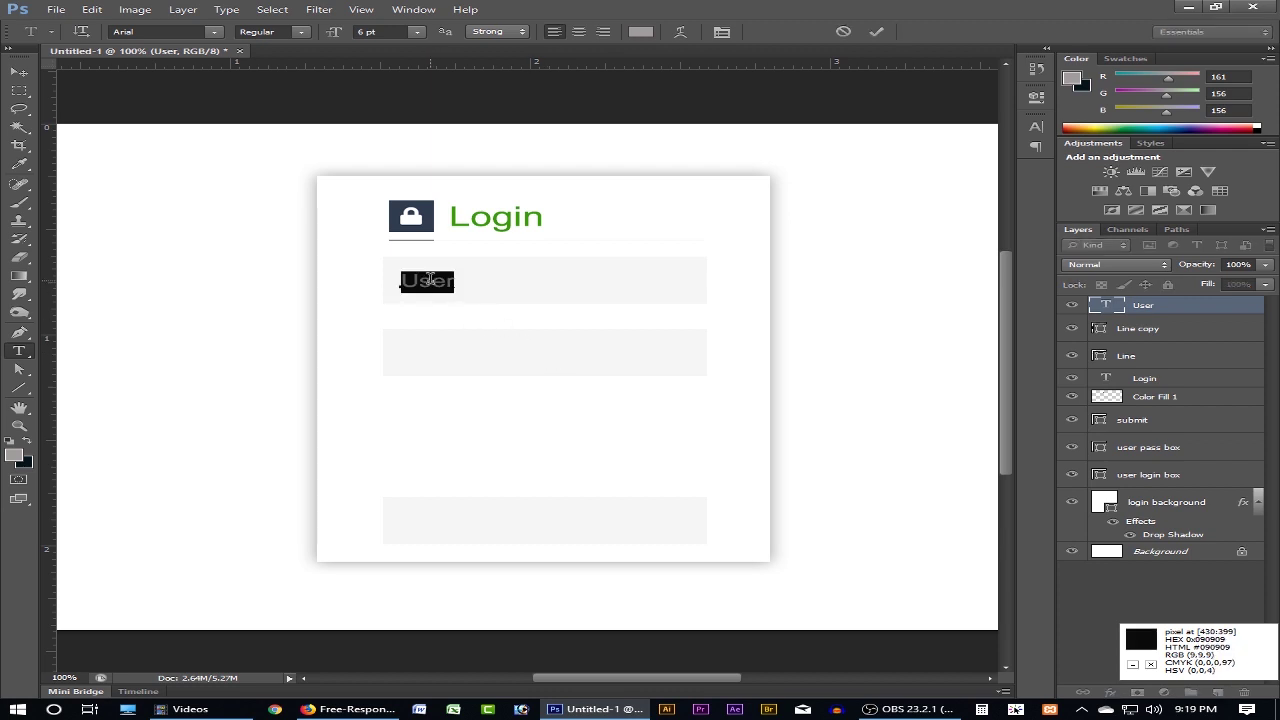
type("Us")
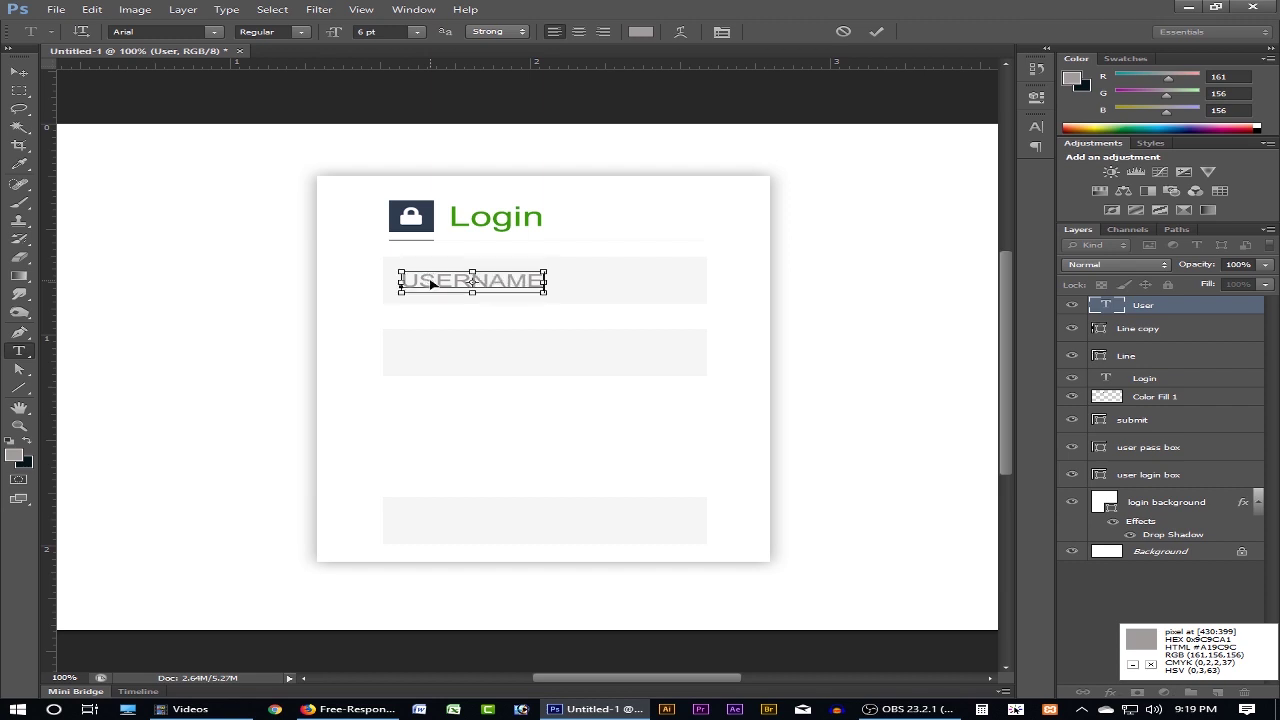
double_click(430, 284)
left_click(14, 456)
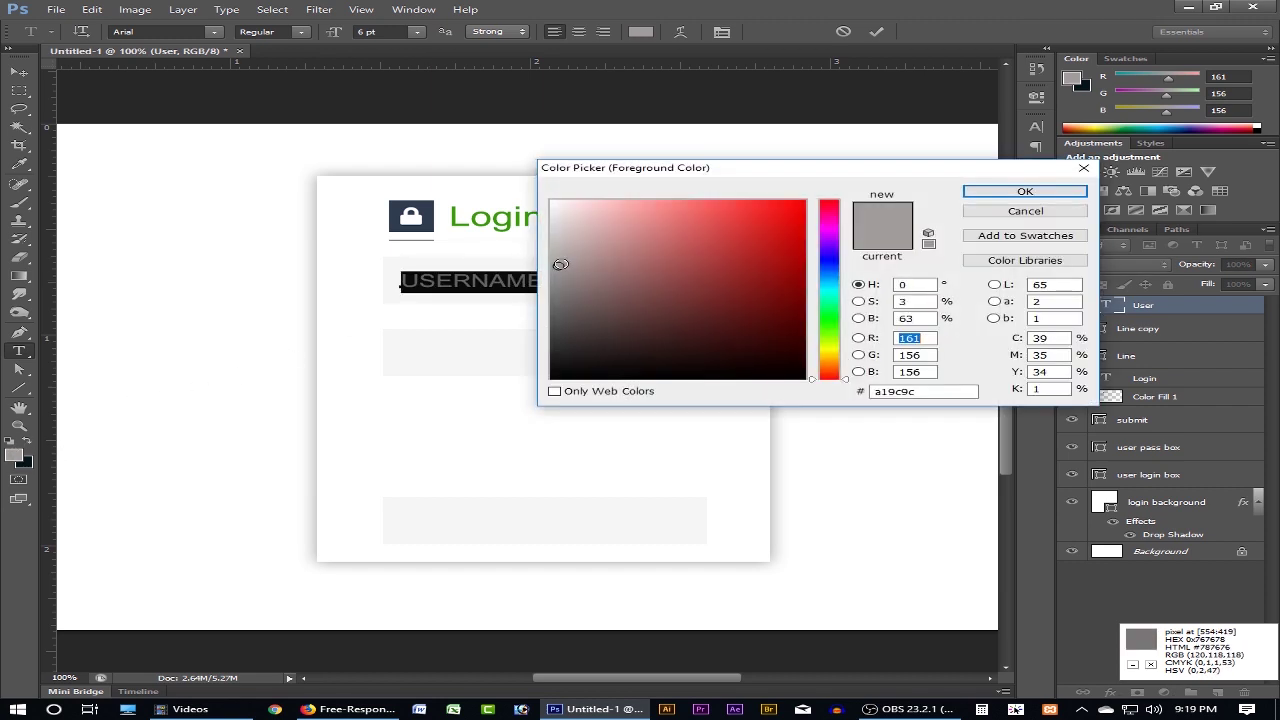
left_click_drag(560, 264, 554, 227)
key("Return")
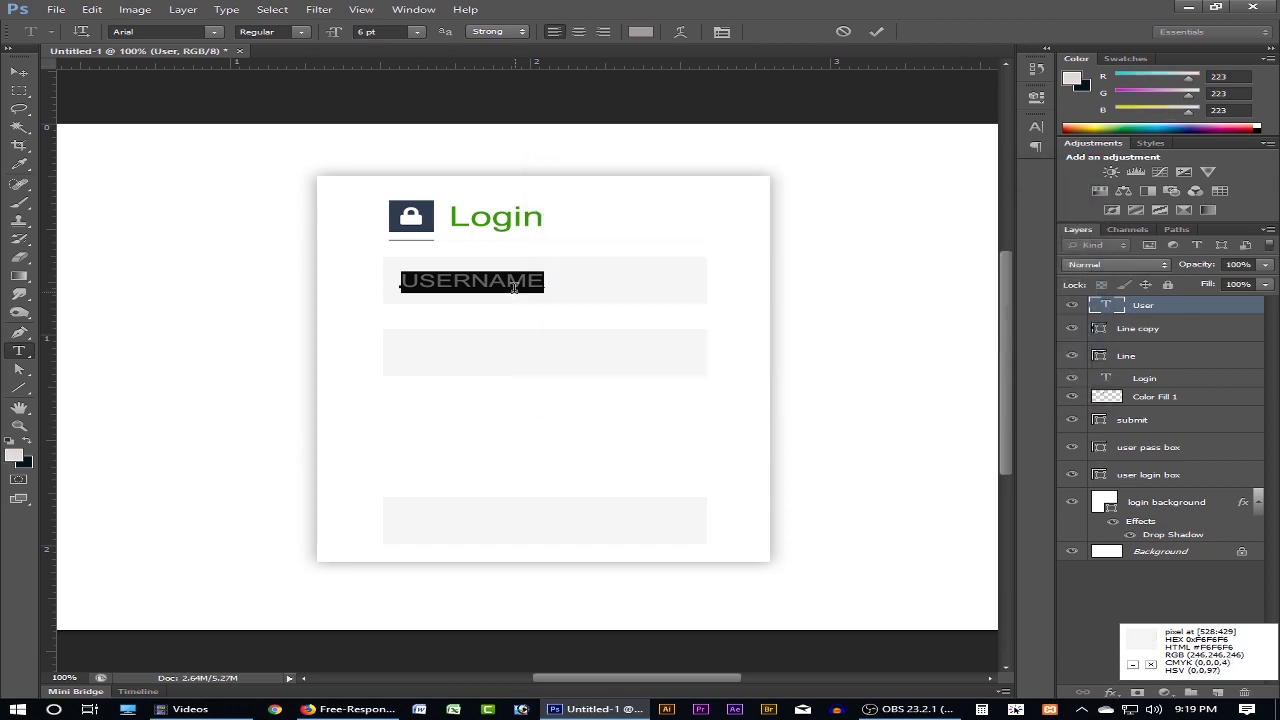
key("ctrl+h")
key("ctrl+Return")
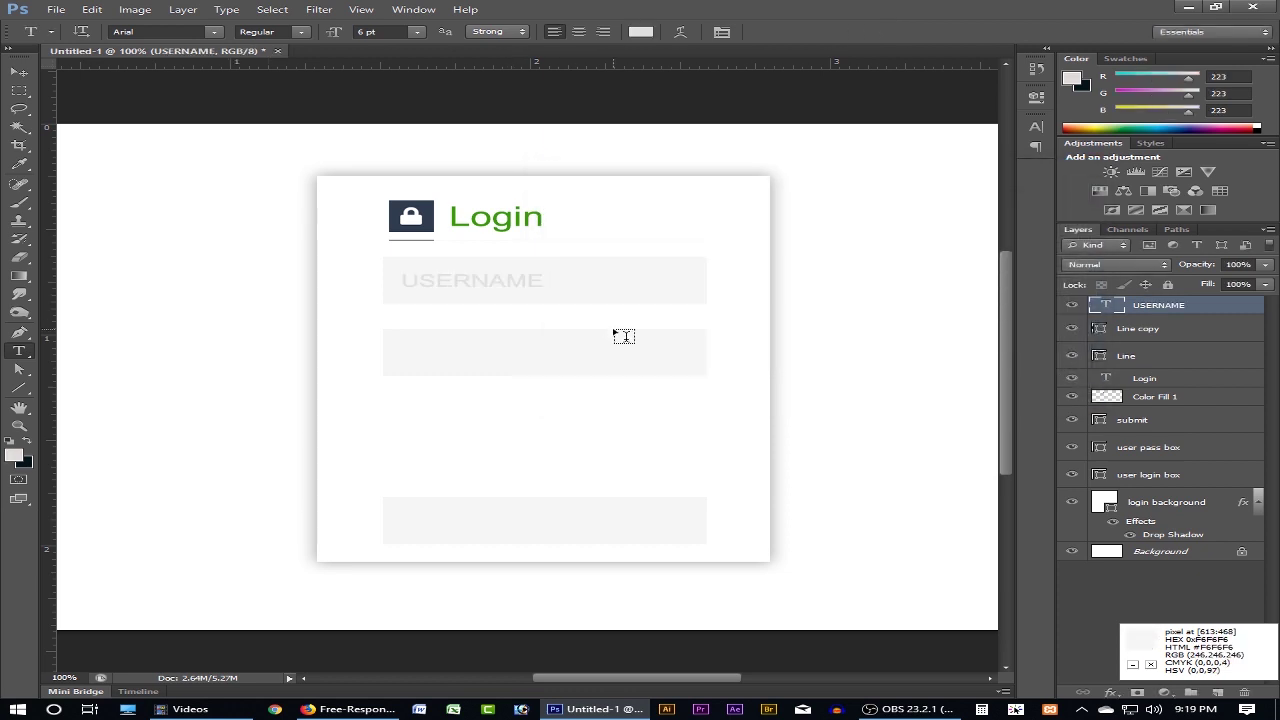
key("v")
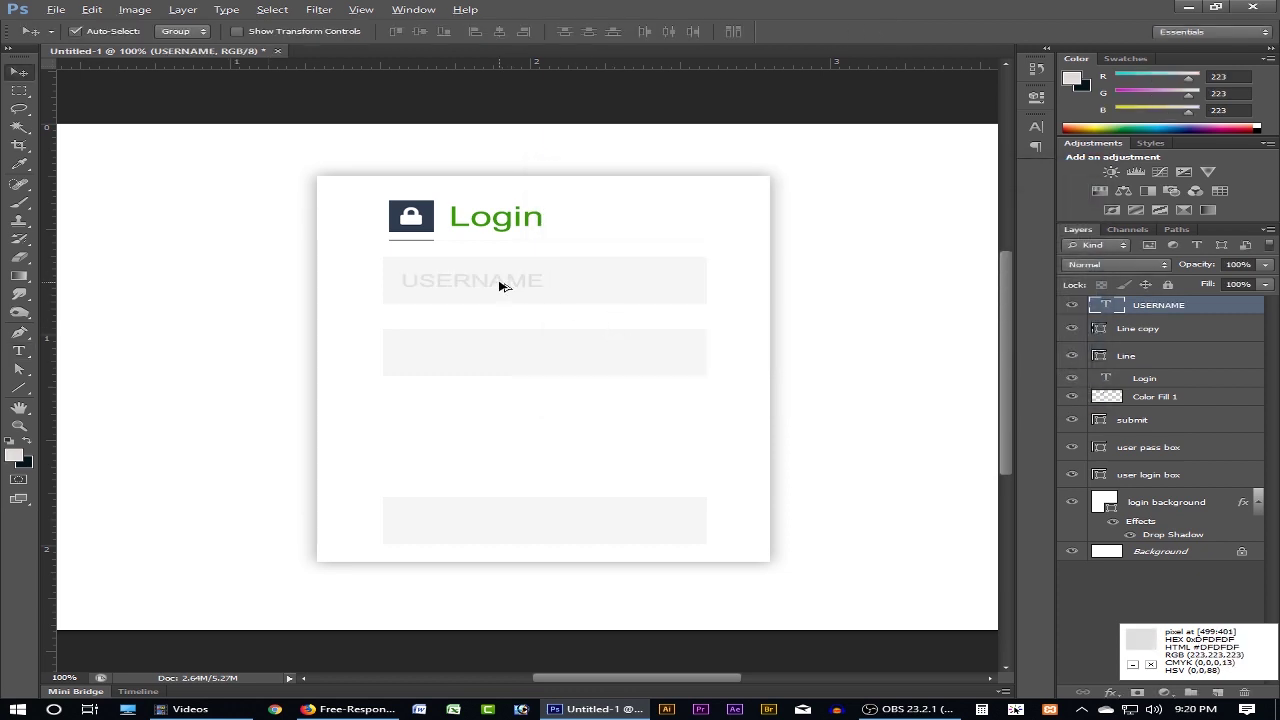
- Duplicate the USERNAME text onto the lower input box and replace the copy with a row of eleven asterisks
left_click_drag(503, 287, 502, 362)
key("t")
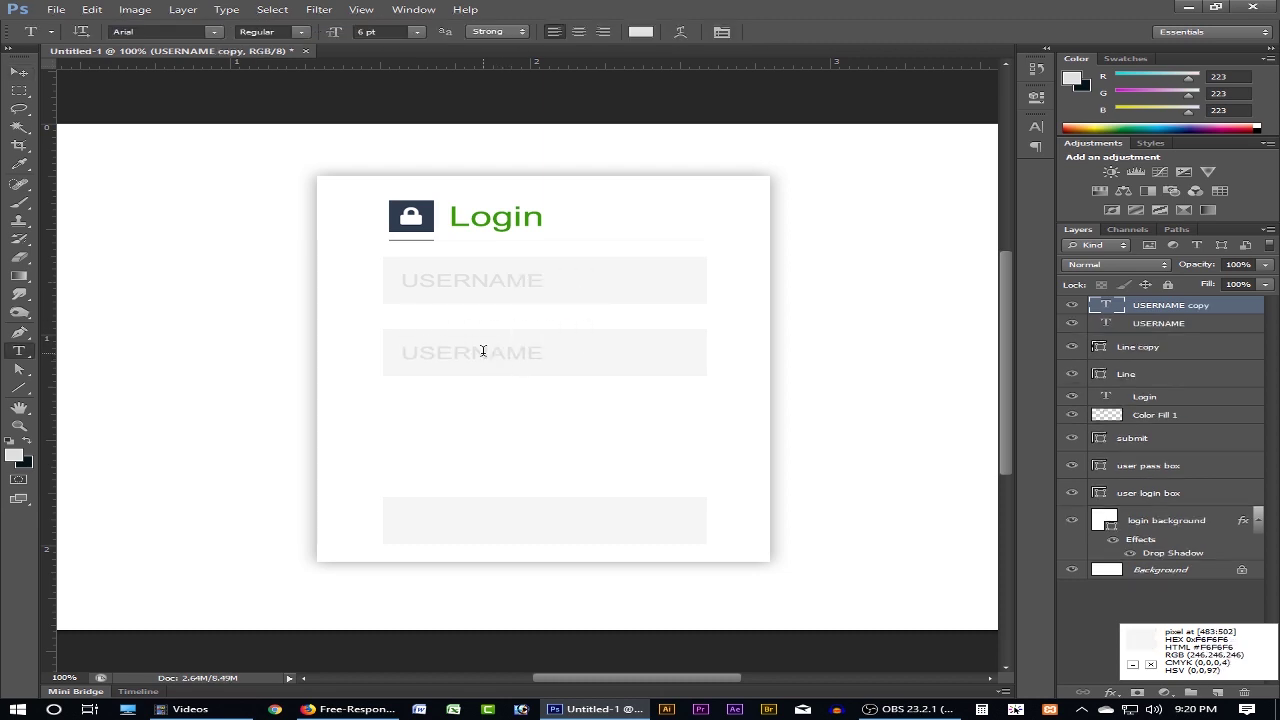
double_click(483, 351)
type("Pa")
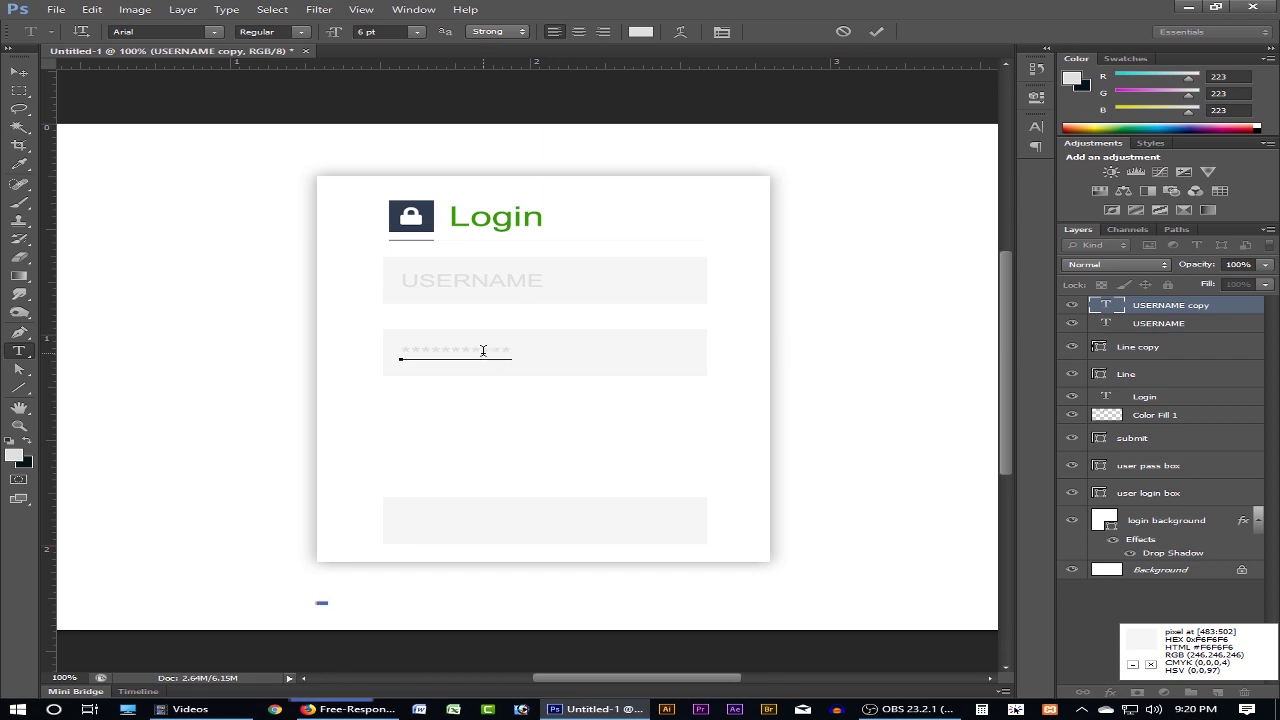
left_click_drag(580, 431, 585, 437, "ctrl")
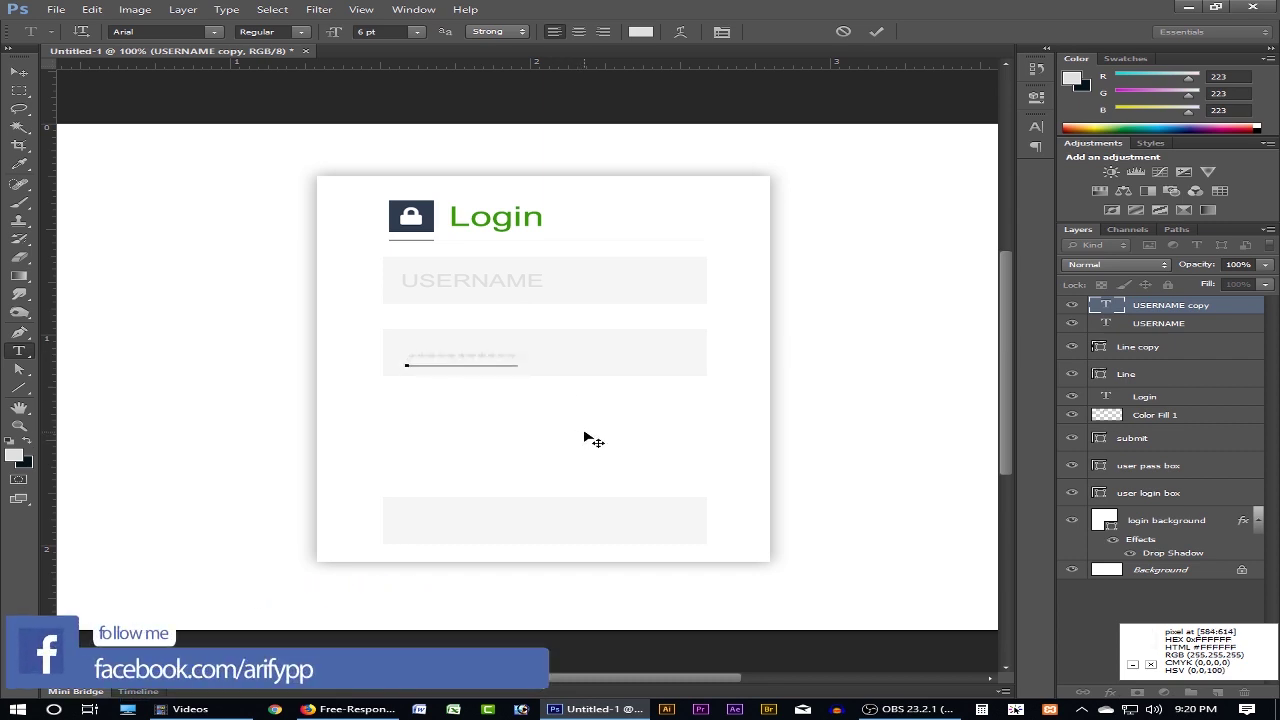
key("ctrl+Return")
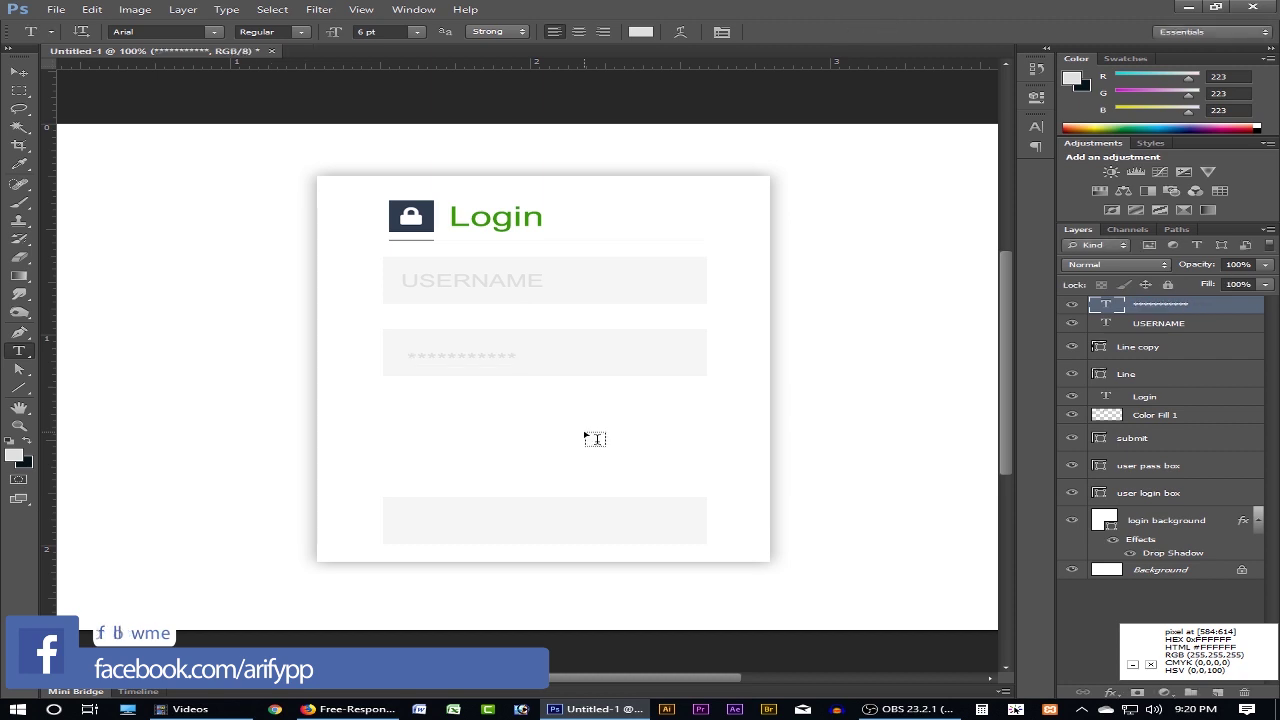
- Move the USERNAME text and the user login box down together, away from the divider line
left_click(1170, 325)
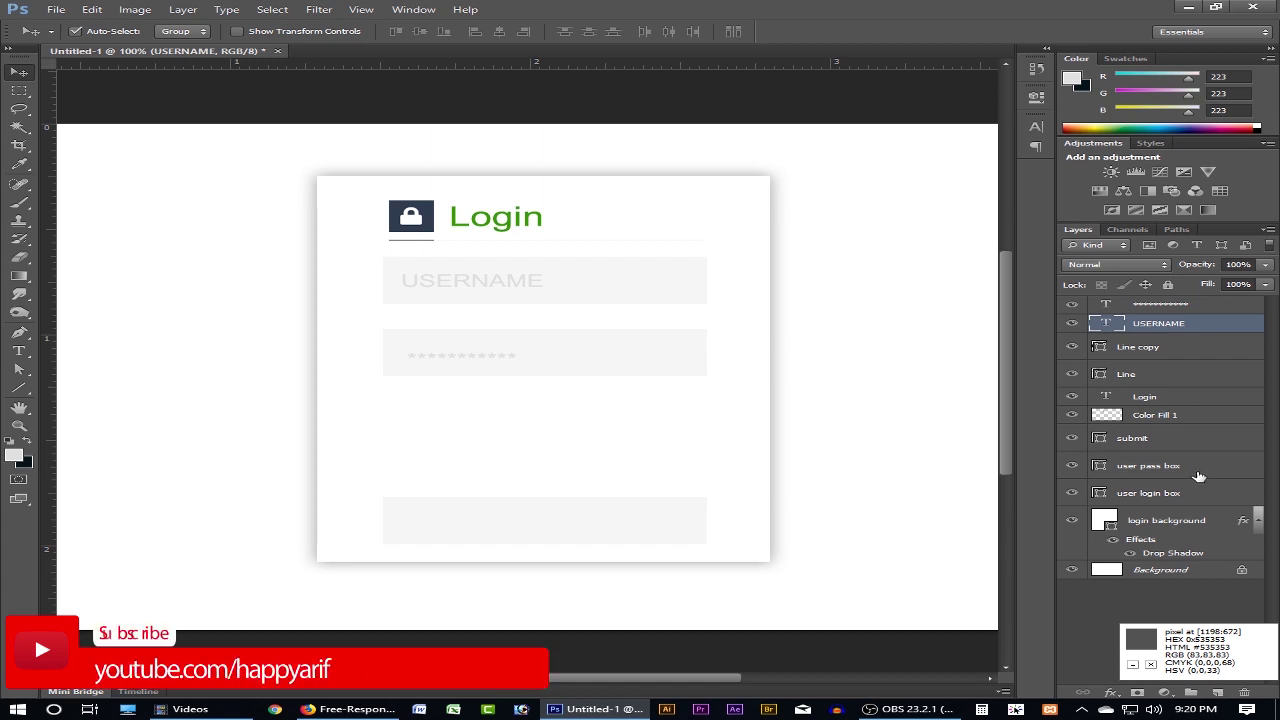
left_click(1182, 496, "shift")
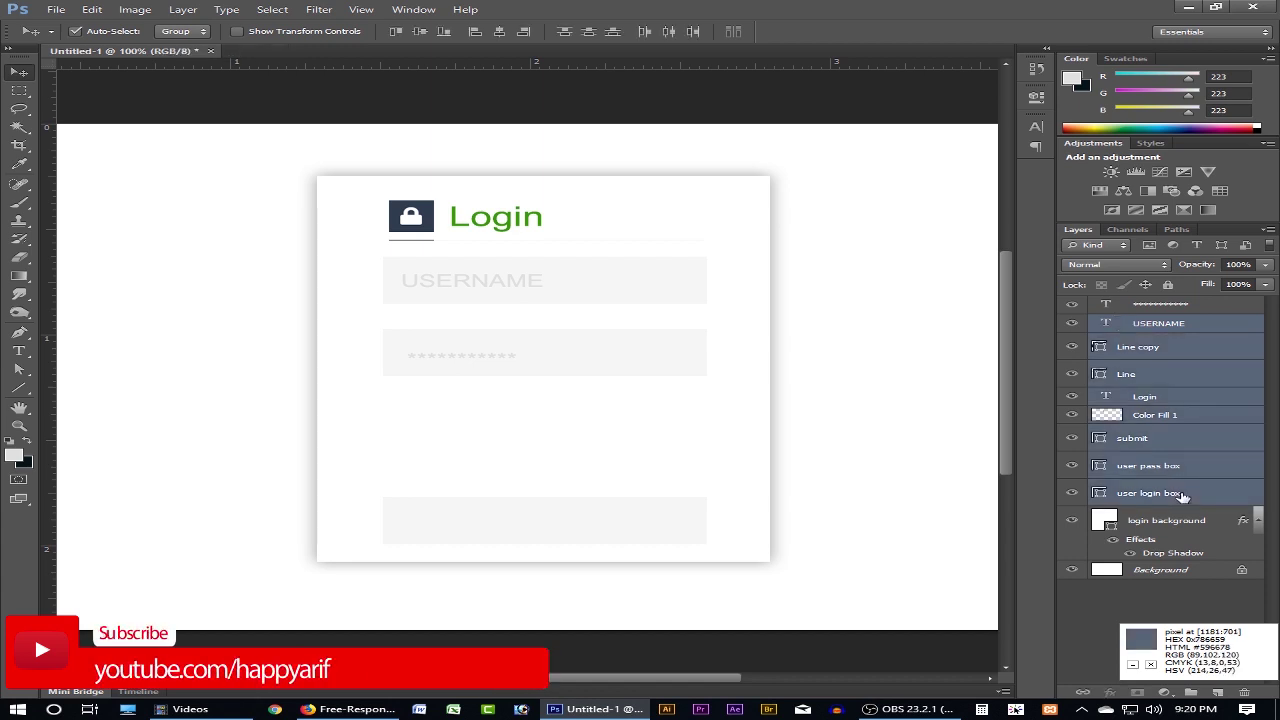
left_click(1208, 330)
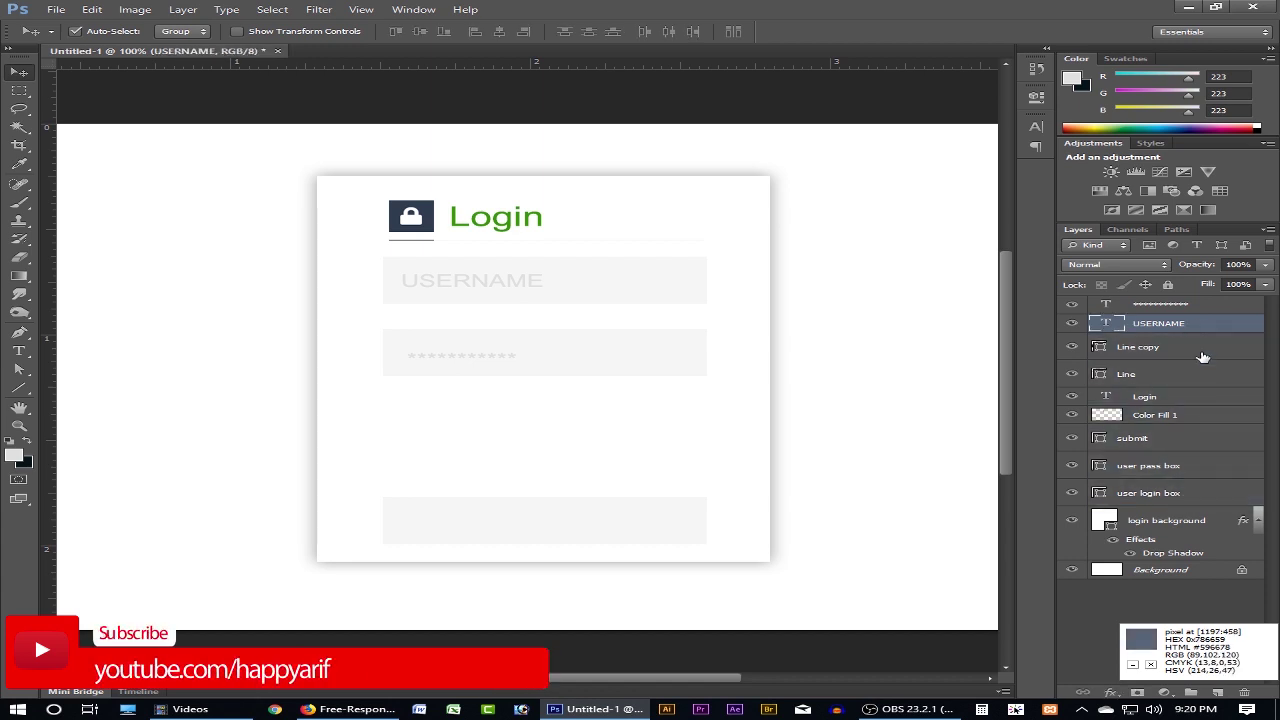
left_click(1180, 494, "ctrl")
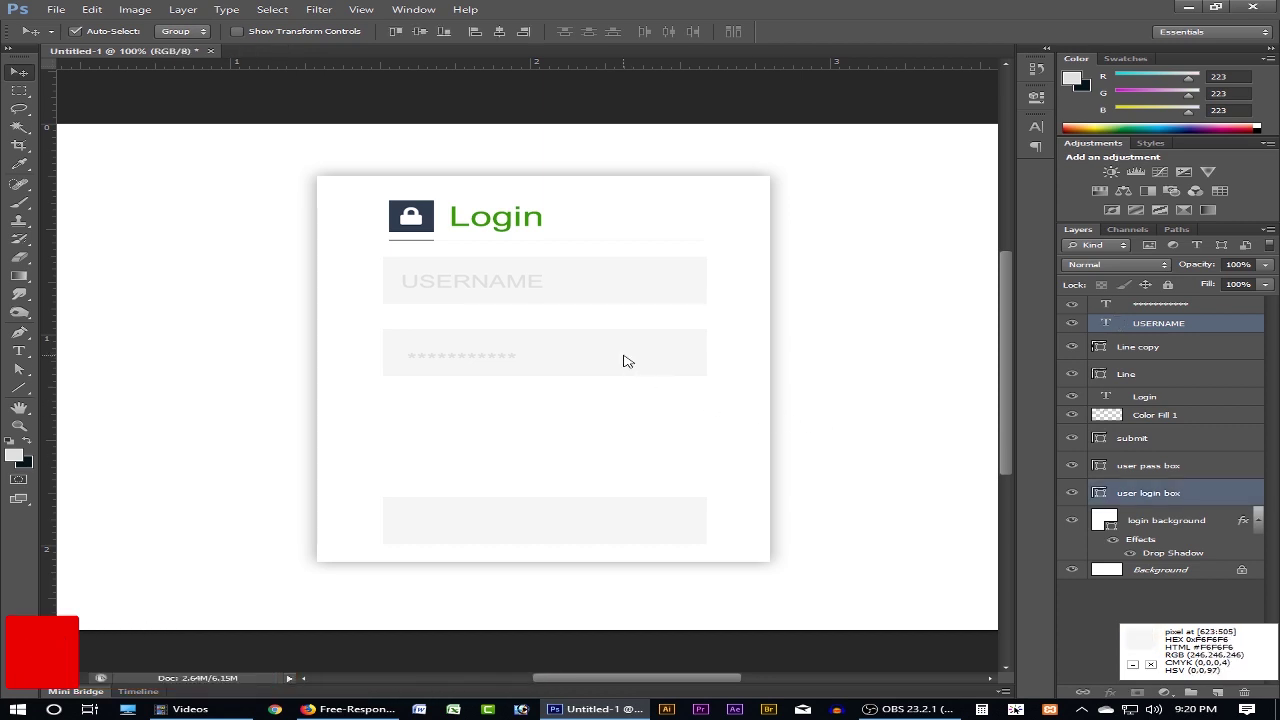
key("Down")
key("Down")
key("Down")
key("Down")
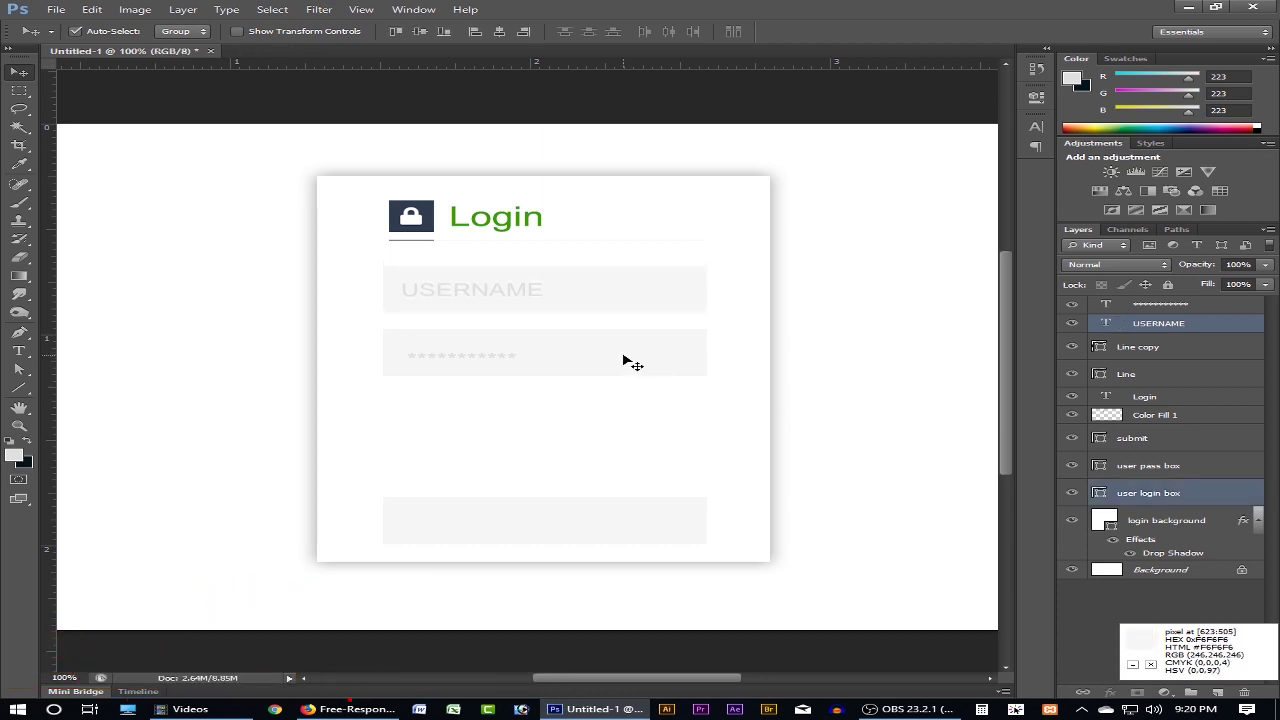
key("Down")
key("Down")
key("Down")
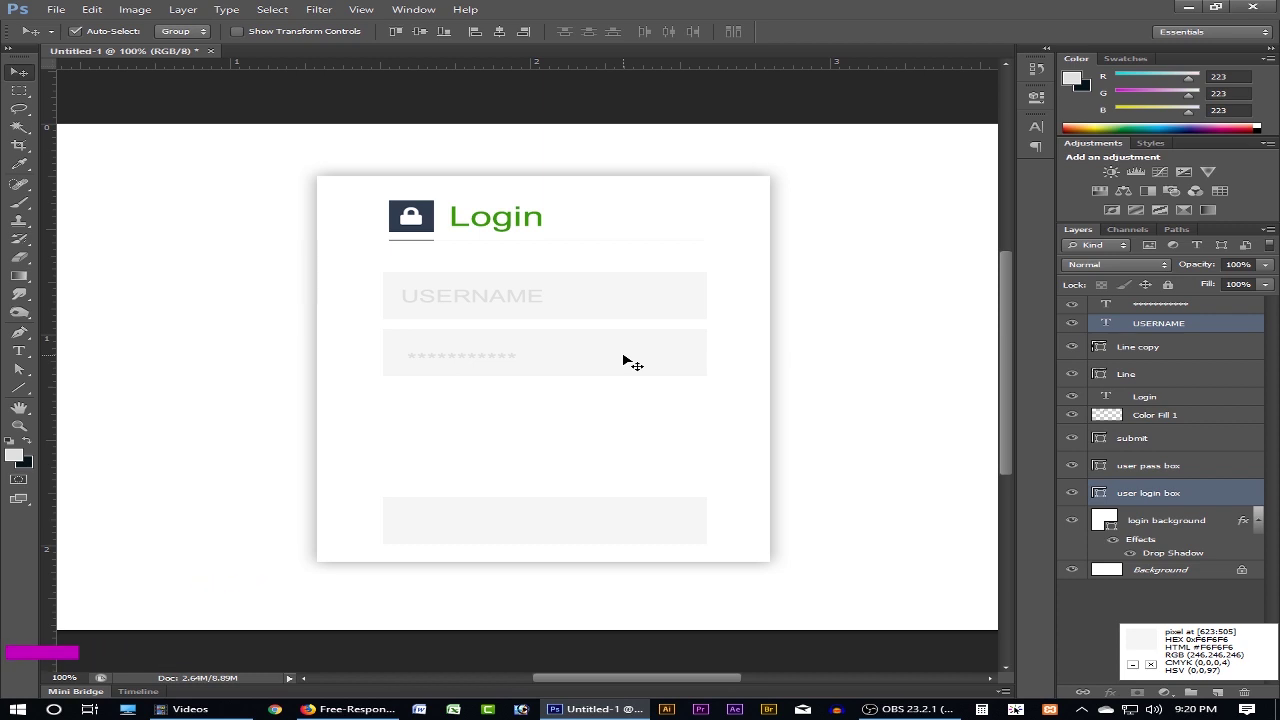
- Try to merge the USERNAME text layer with the user login box layer
key("ctrl+e")
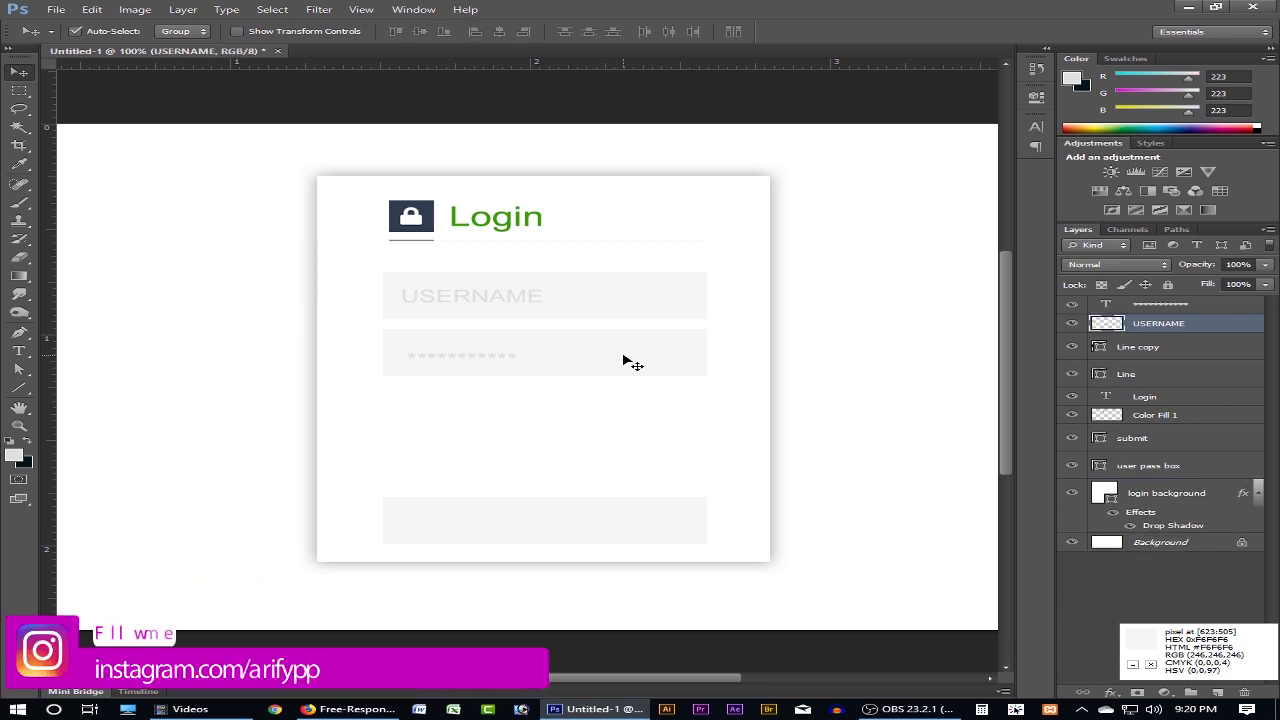
key("t")
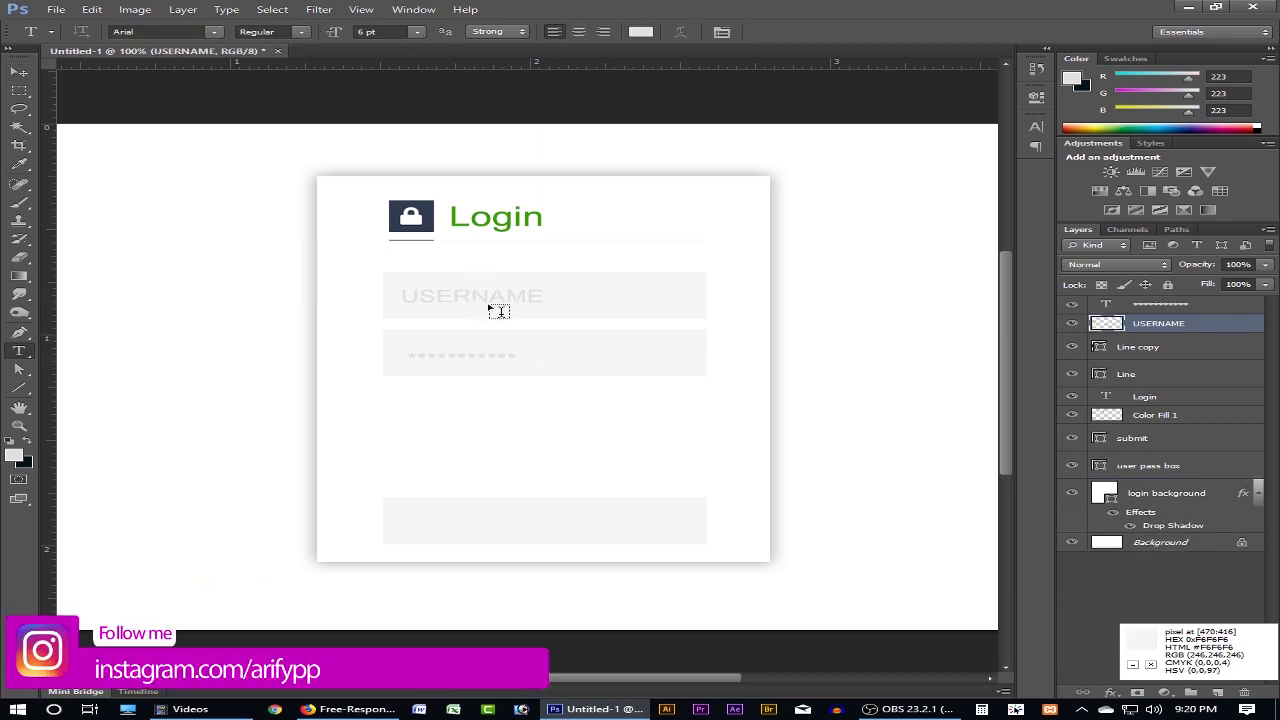
key("v")
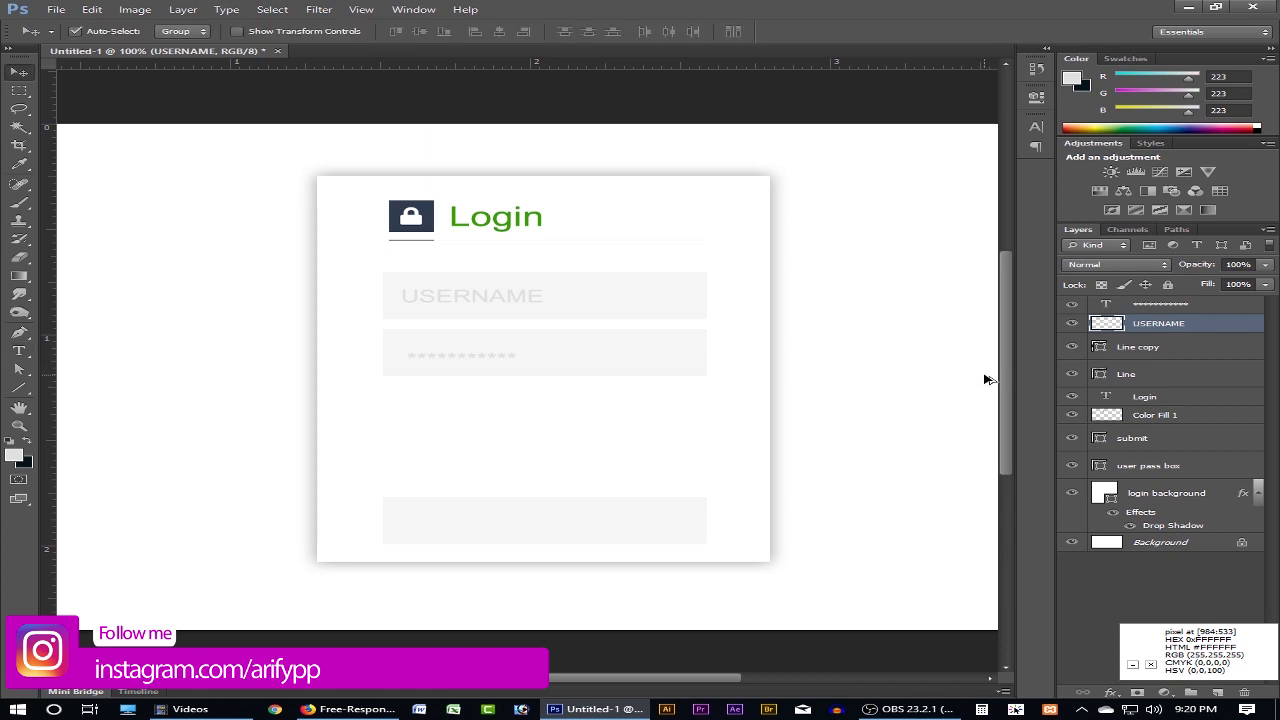
left_click(723, 277)
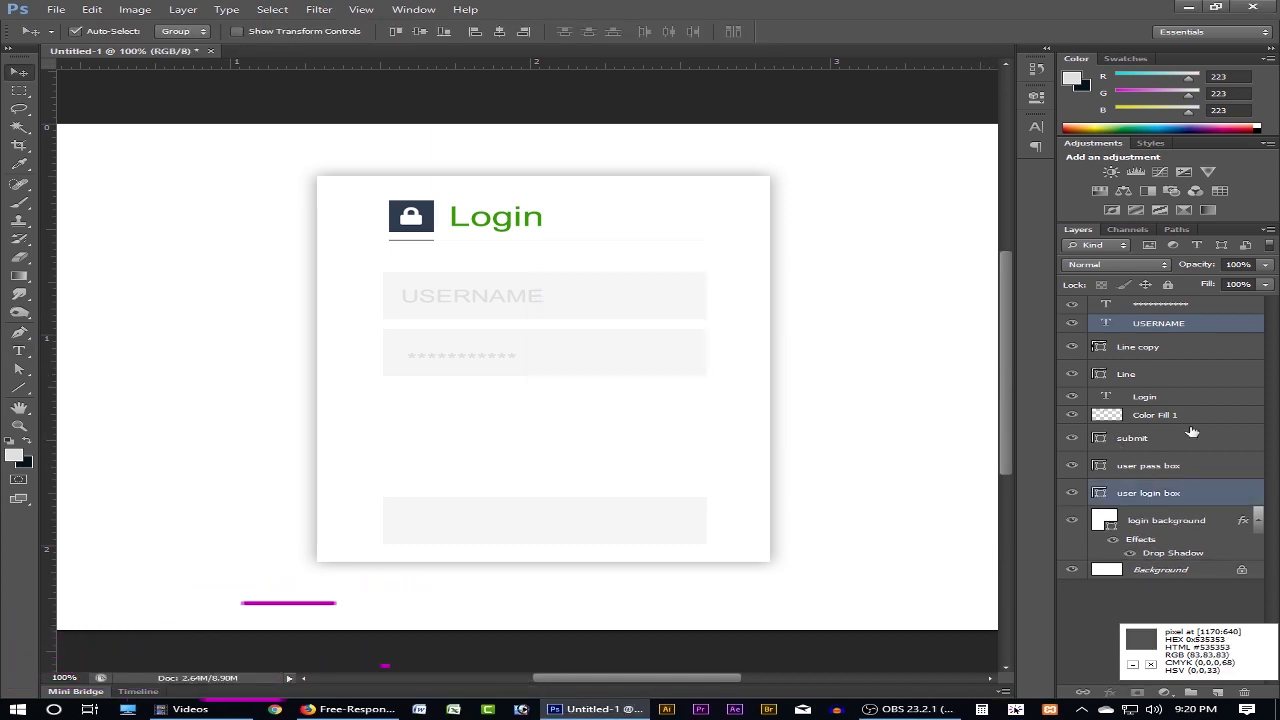
- Move the asterisk text and the user pass box down together to widen the gap below the username box
key("alt+bracketright")
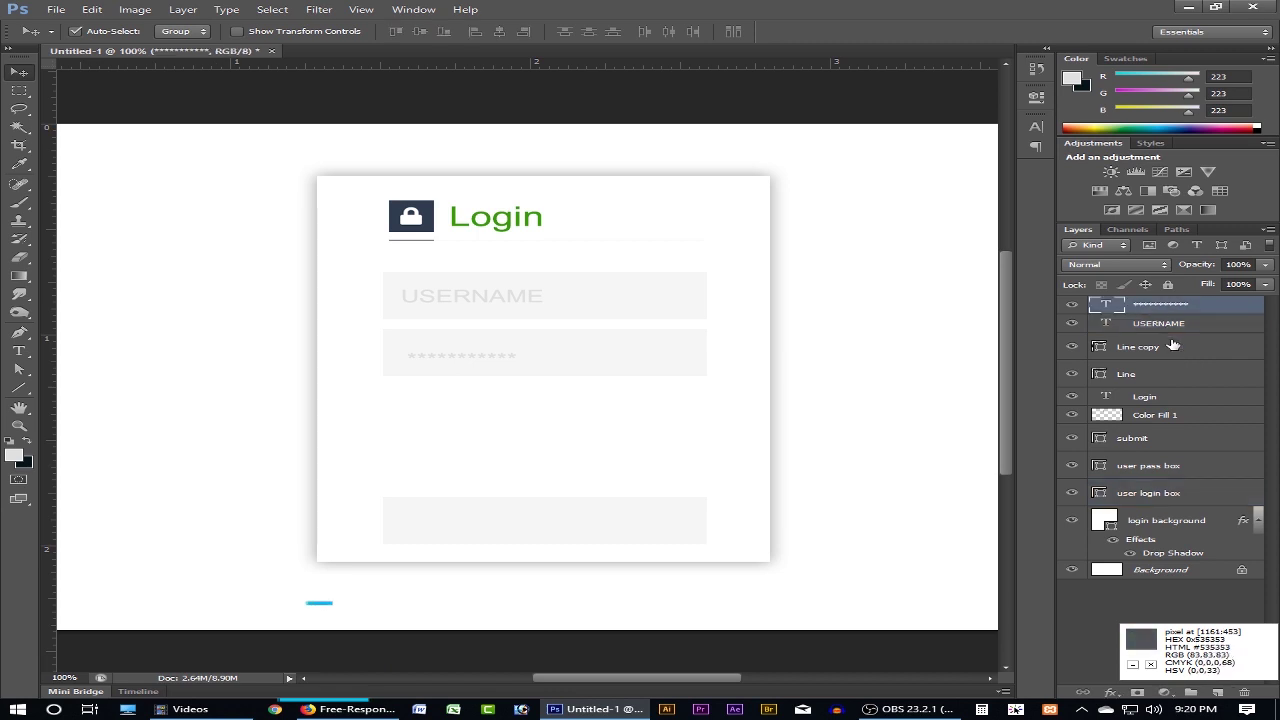
left_click(1163, 474, "ctrl")
key("Down")
key("Down")
key("Down")
key("Down")
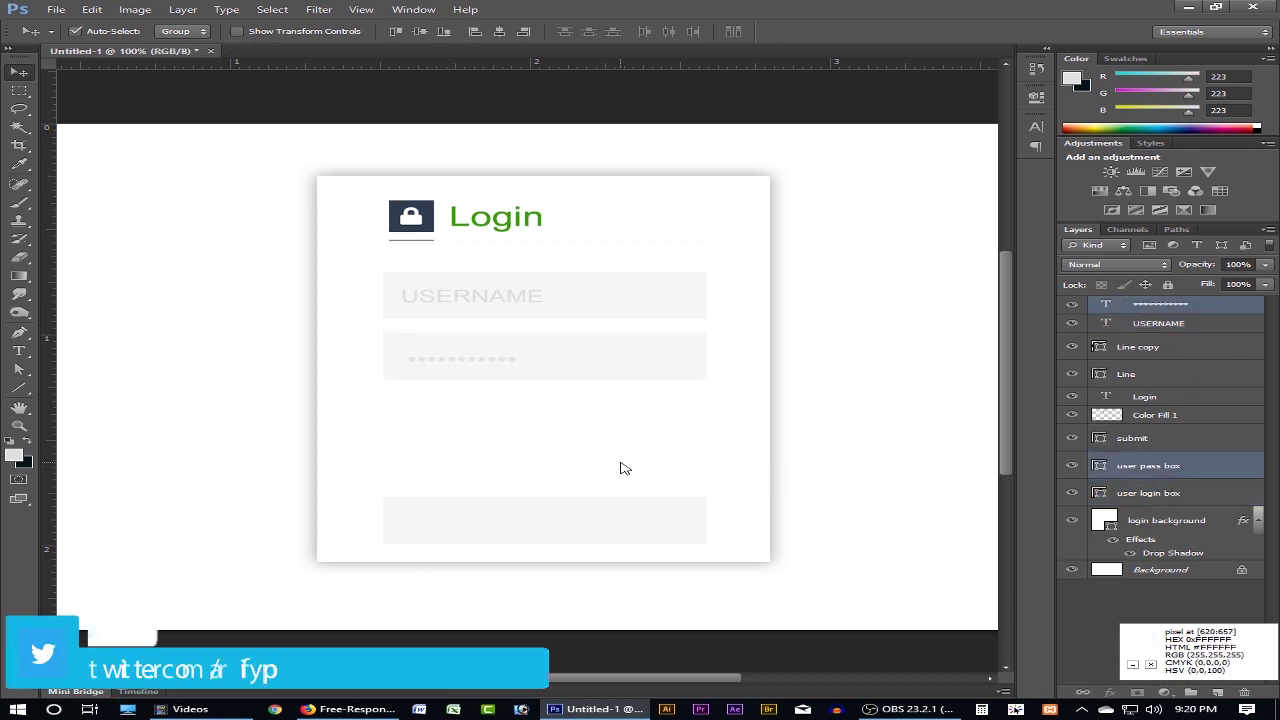
key("Down")
key("Down")
key("Down")
key("Down")
key("Down")
key("Down")
key("Down")
key("Down")
key("Down")
key("Down")
key("Down")
key("Down")
key("Down")
key("Down")
key("Down")
key("Down")
key("Down")
key("Down")
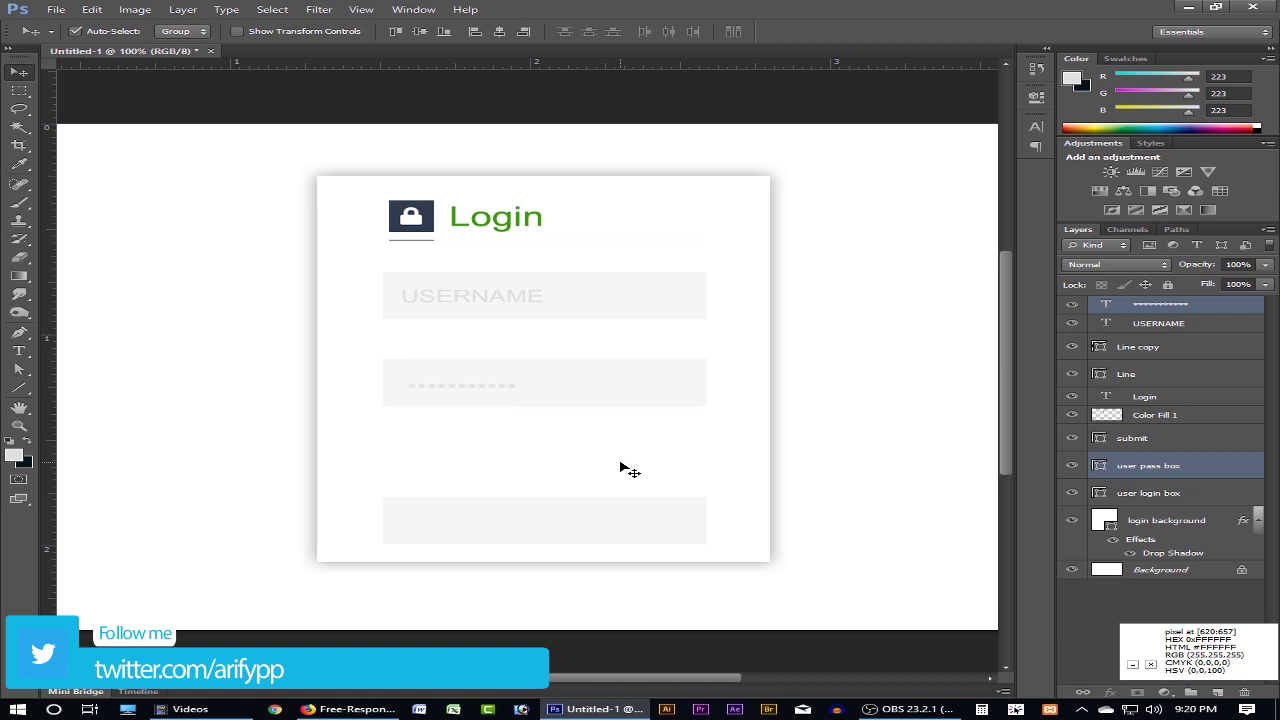
key("Up")
key("Up")
key("Up")
key("Up")
key("Up")
key("Up")
key("Up")
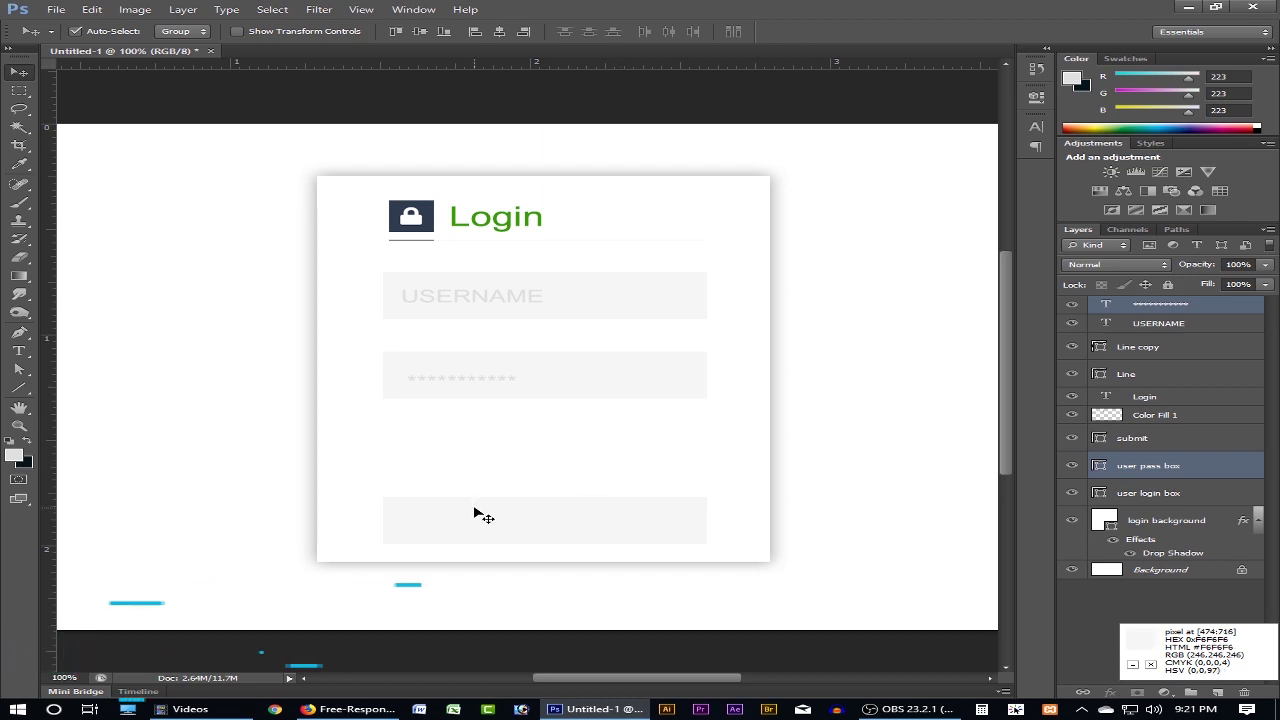
- Activate the Custom Shape tool, get the LOGIN button's green #37A000 from the reference image in Firefox, and return to Photoshop
left_click(19, 387)
left_click(123, 451)
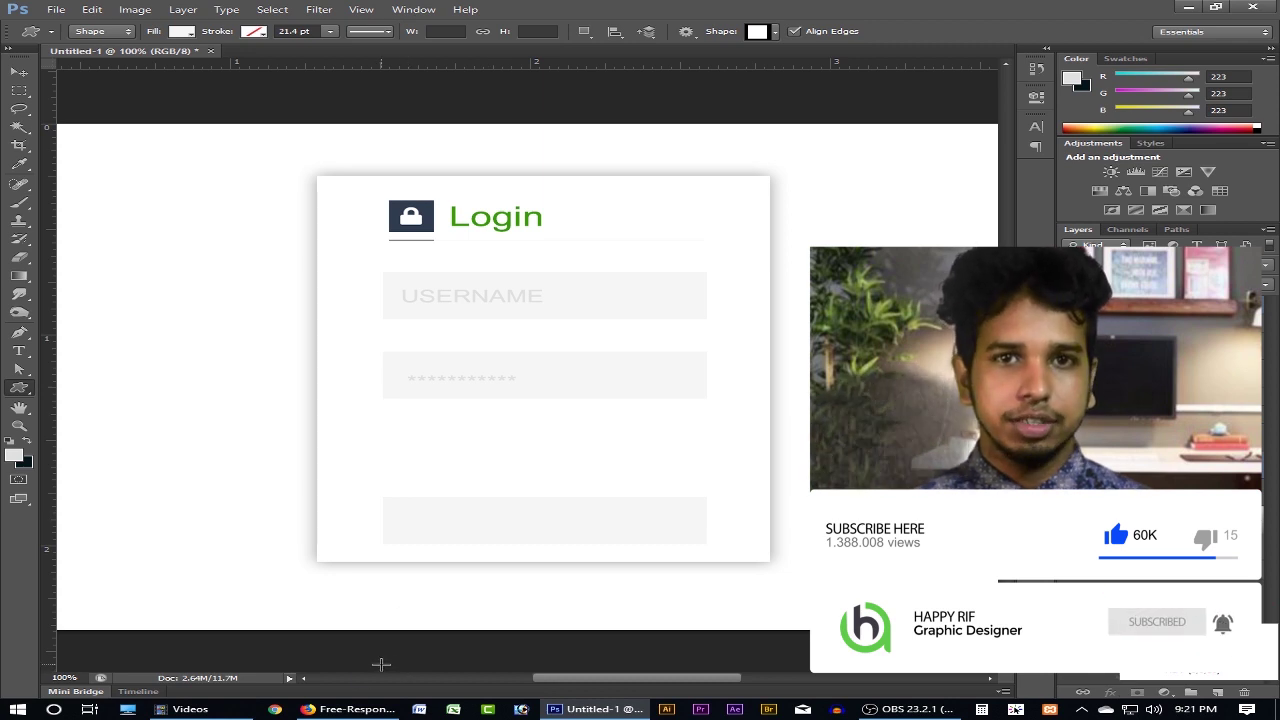
left_click(340, 709)
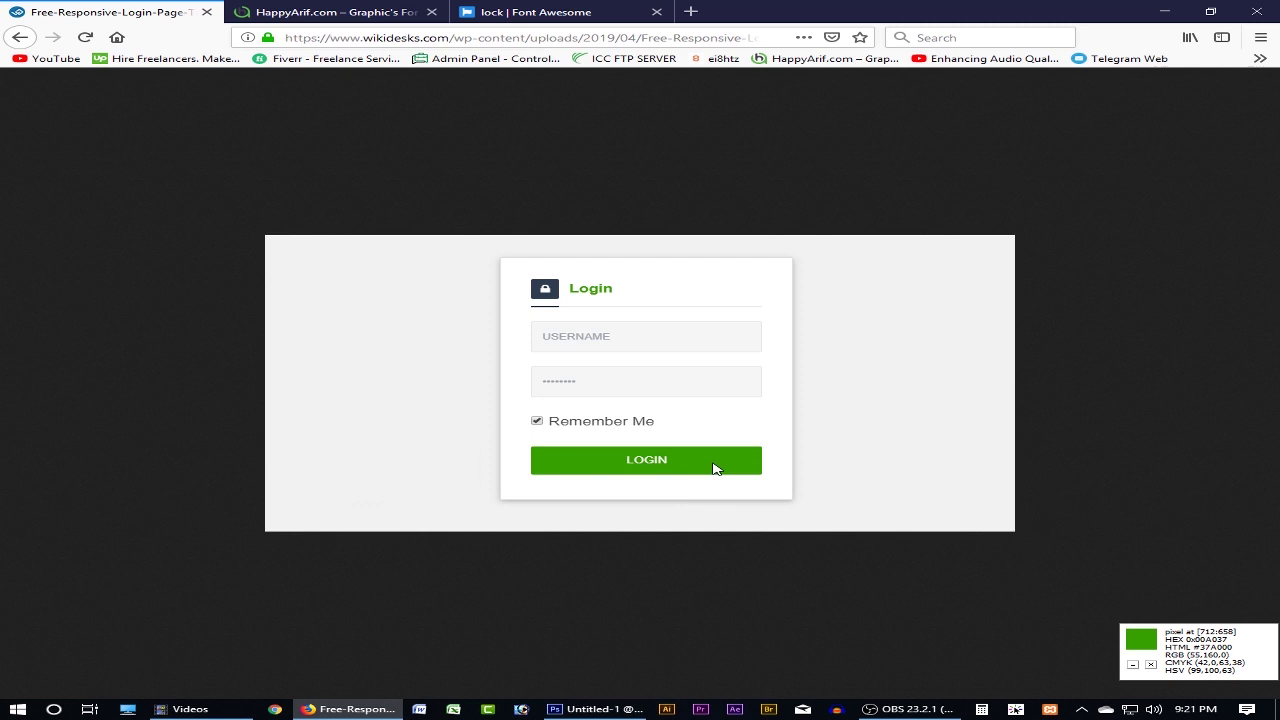
left_click(608, 706)
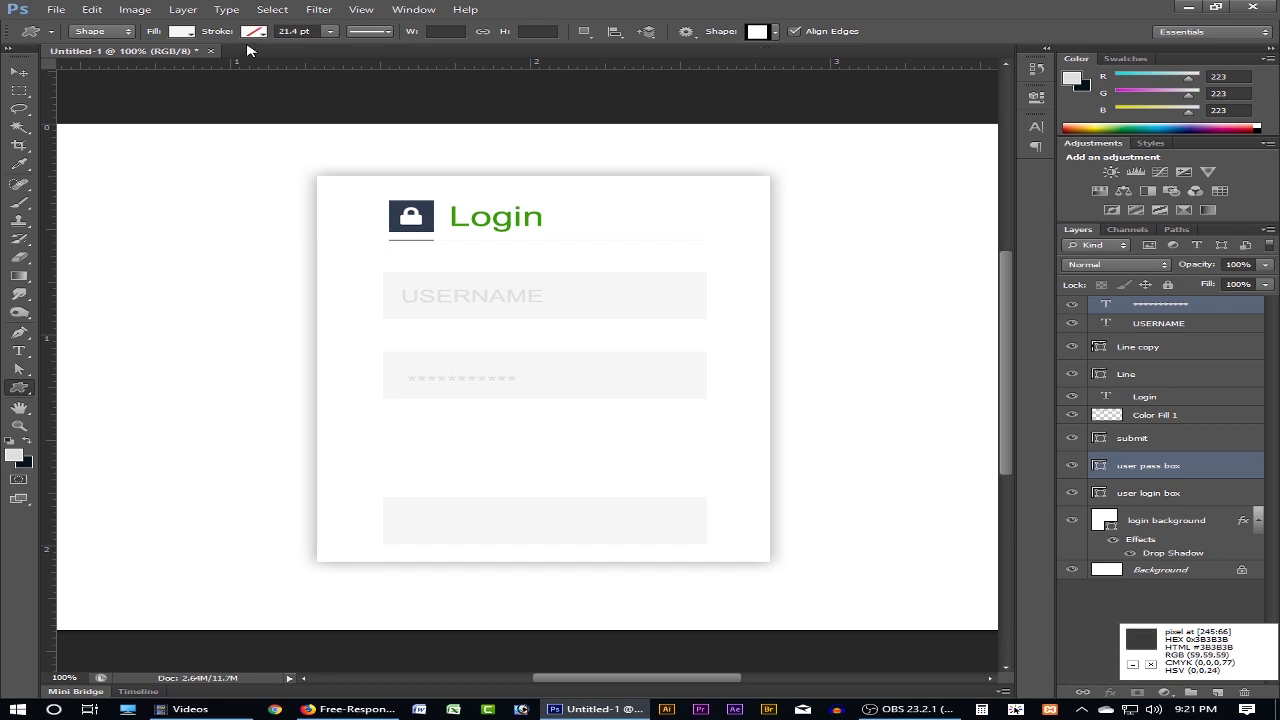
- Try to apply the green fill #37A000 with the user pass box still selected
left_click(181, 31)
left_click(276, 59)
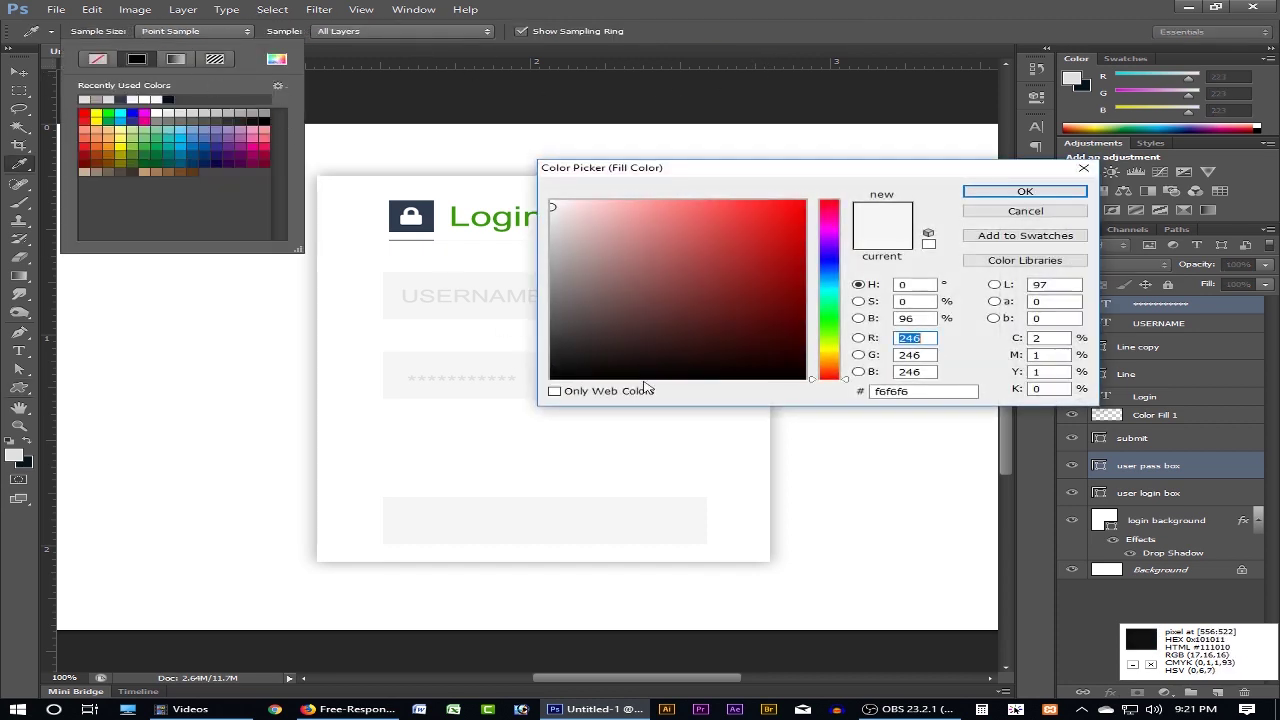
double_click(938, 390)
type("3aa000")
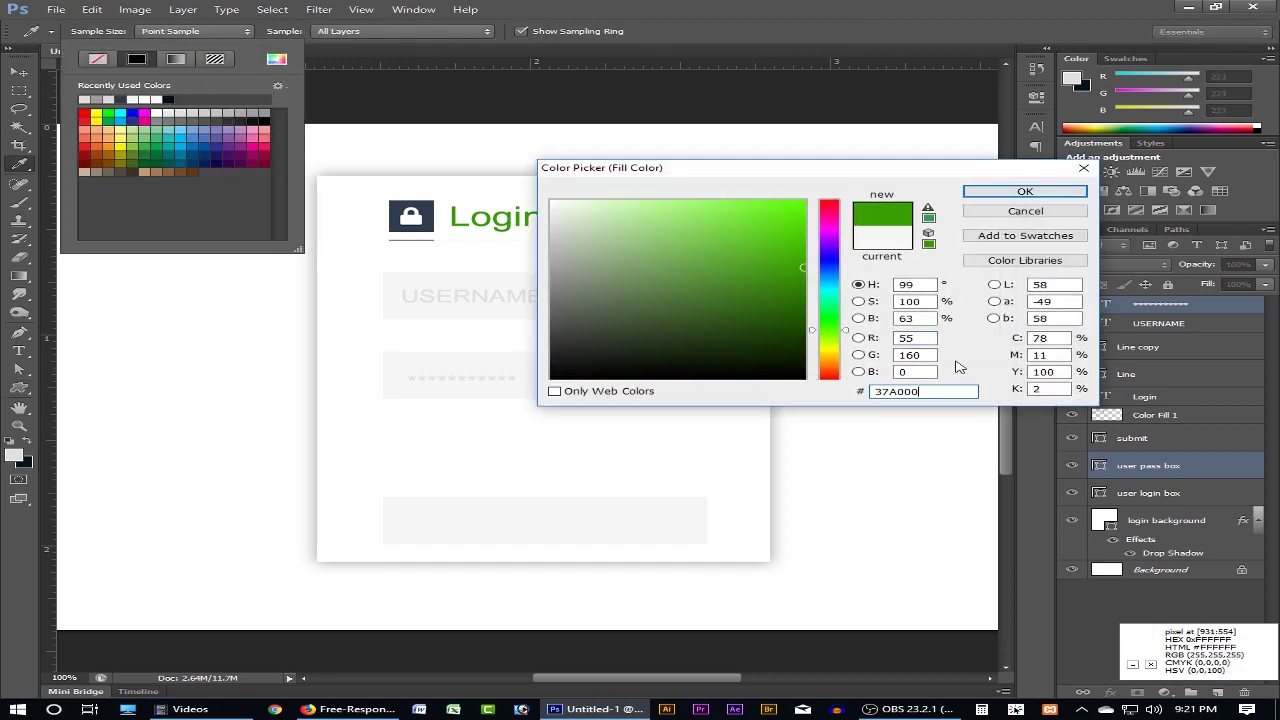
left_click(1025, 191)
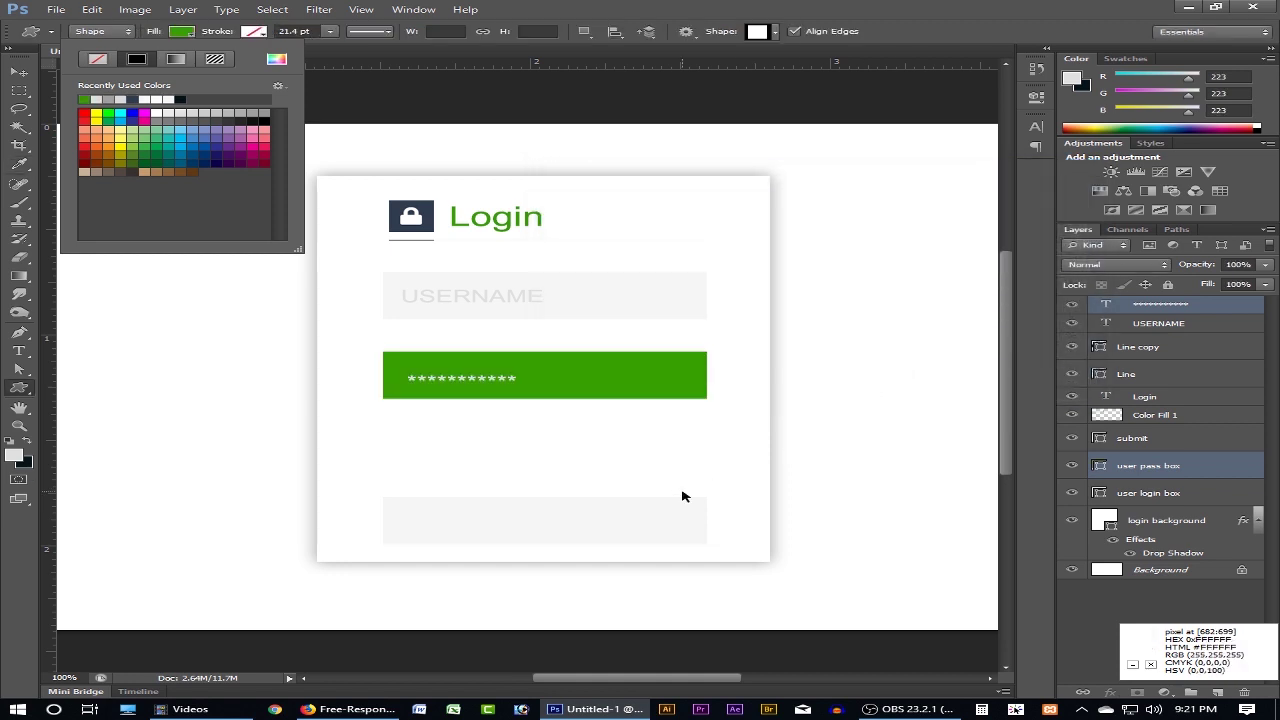
key("ctrl+alt+z")
left_click(721, 280)
key("ctrl+z")
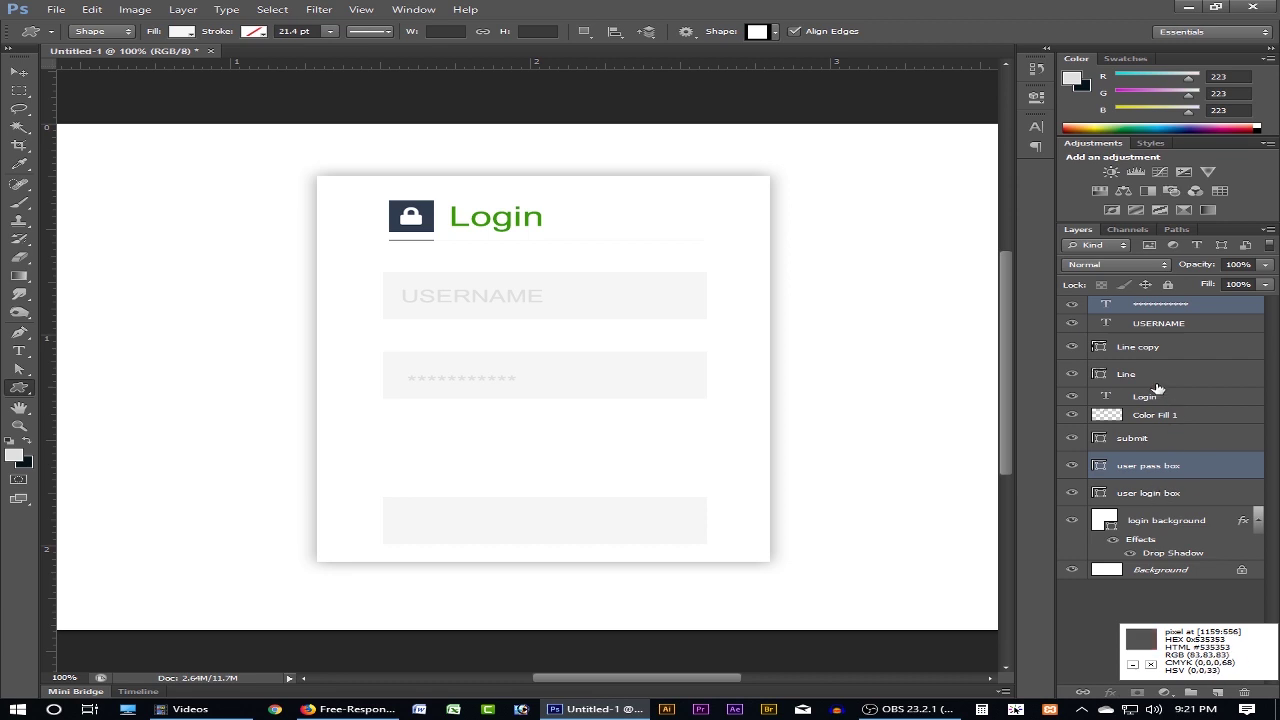
- Fill the submit box with green #37A000
left_click(1140, 446)
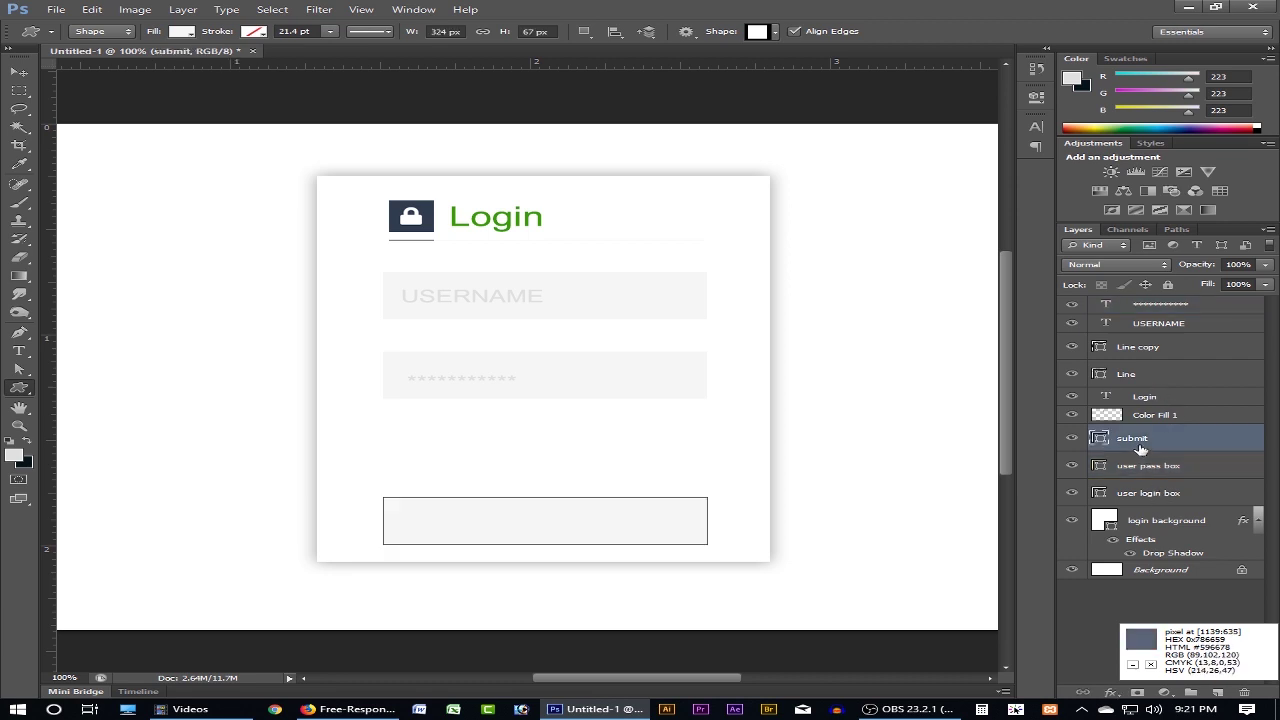
left_click(181, 32)
left_click(274, 60)
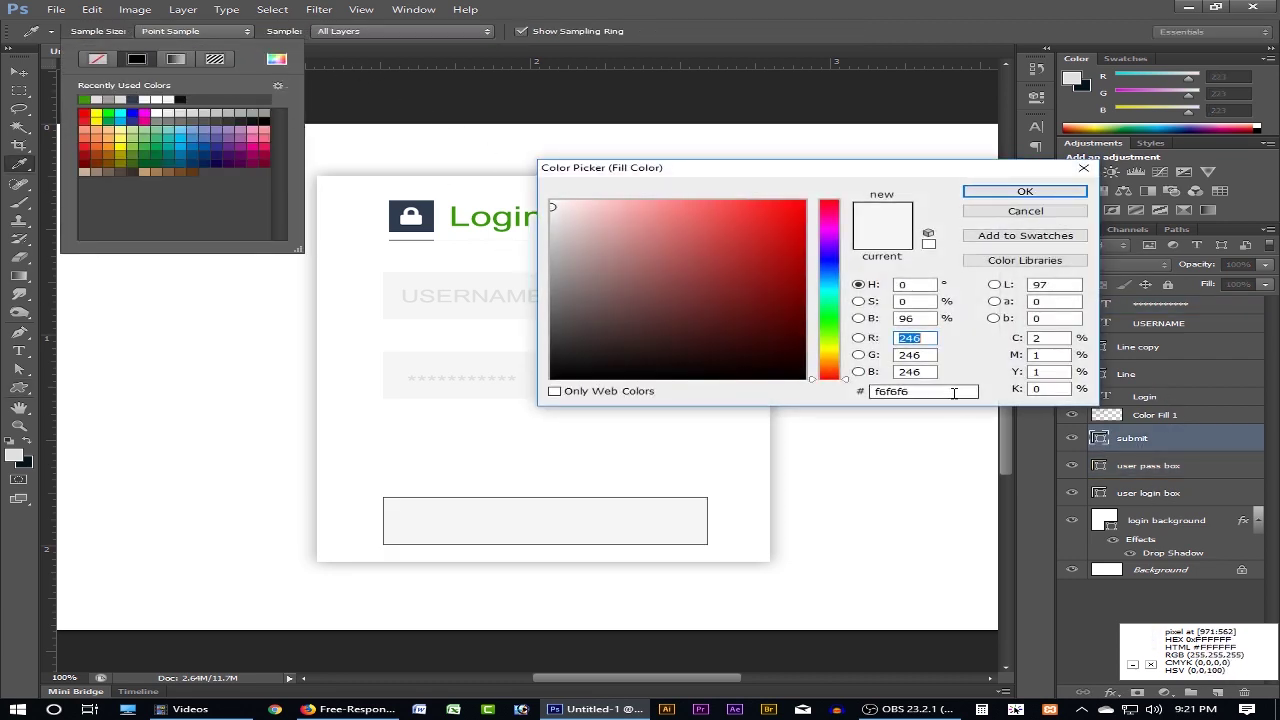
type("37a600")
left_click(1025, 191)
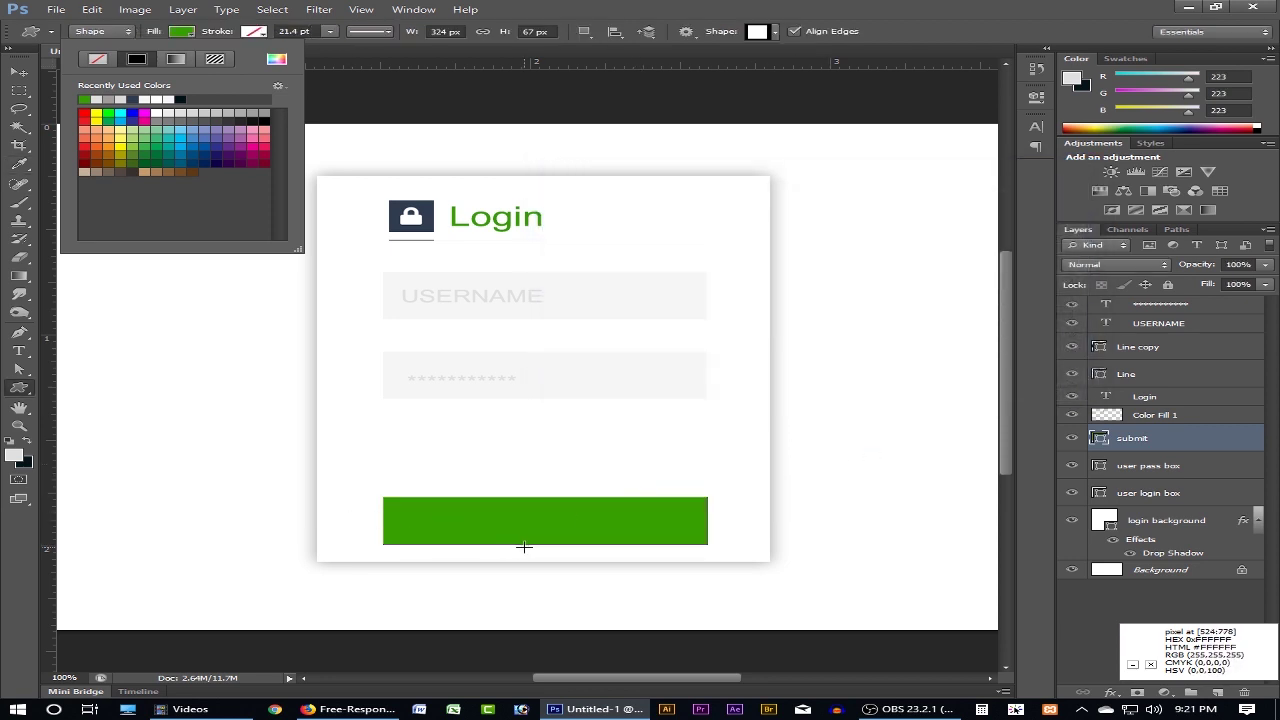
- Add the text "Login" in Arial Regular 6 pt and place it on the green submit box
key("t")
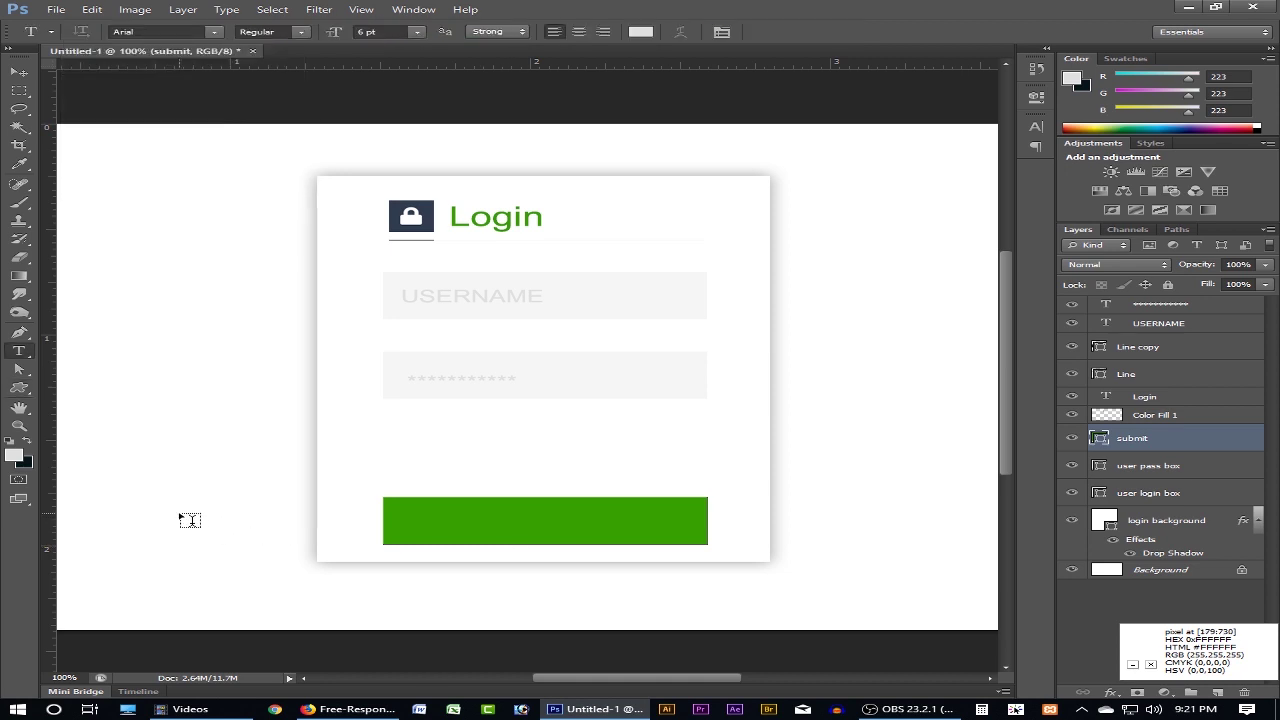
left_click(180, 517)
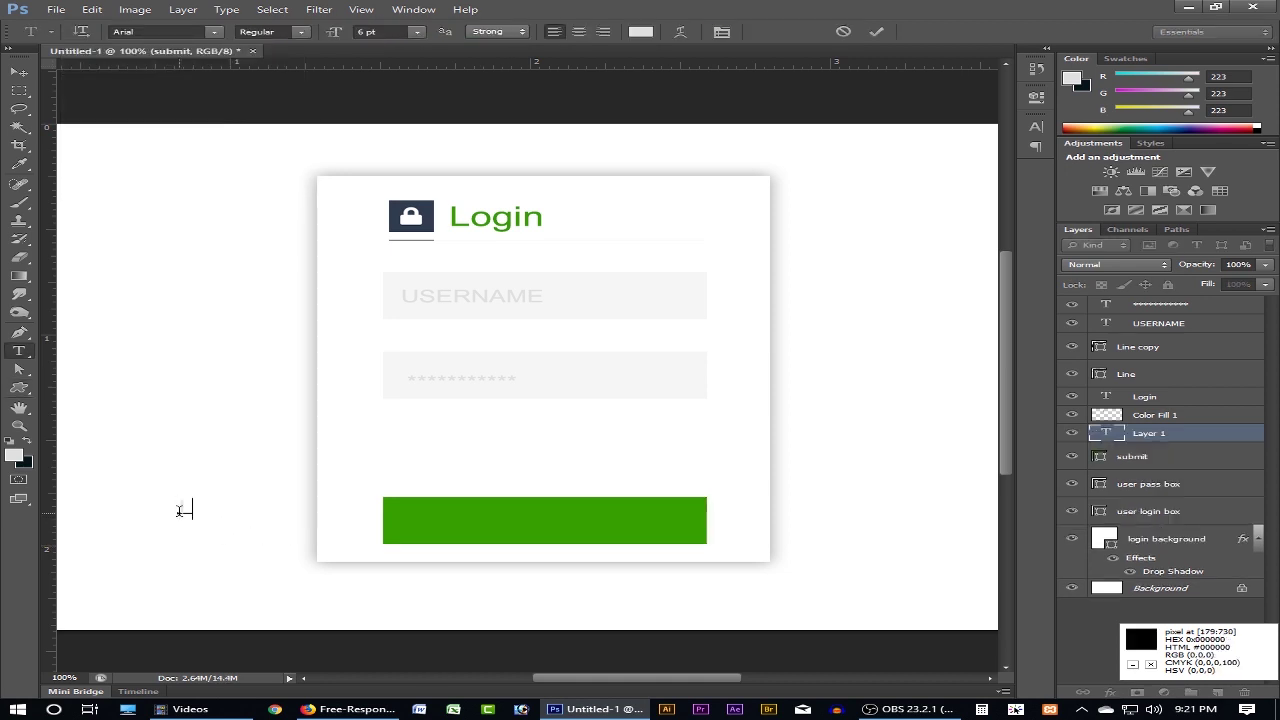
left_click_drag(179, 511, 350, 572)
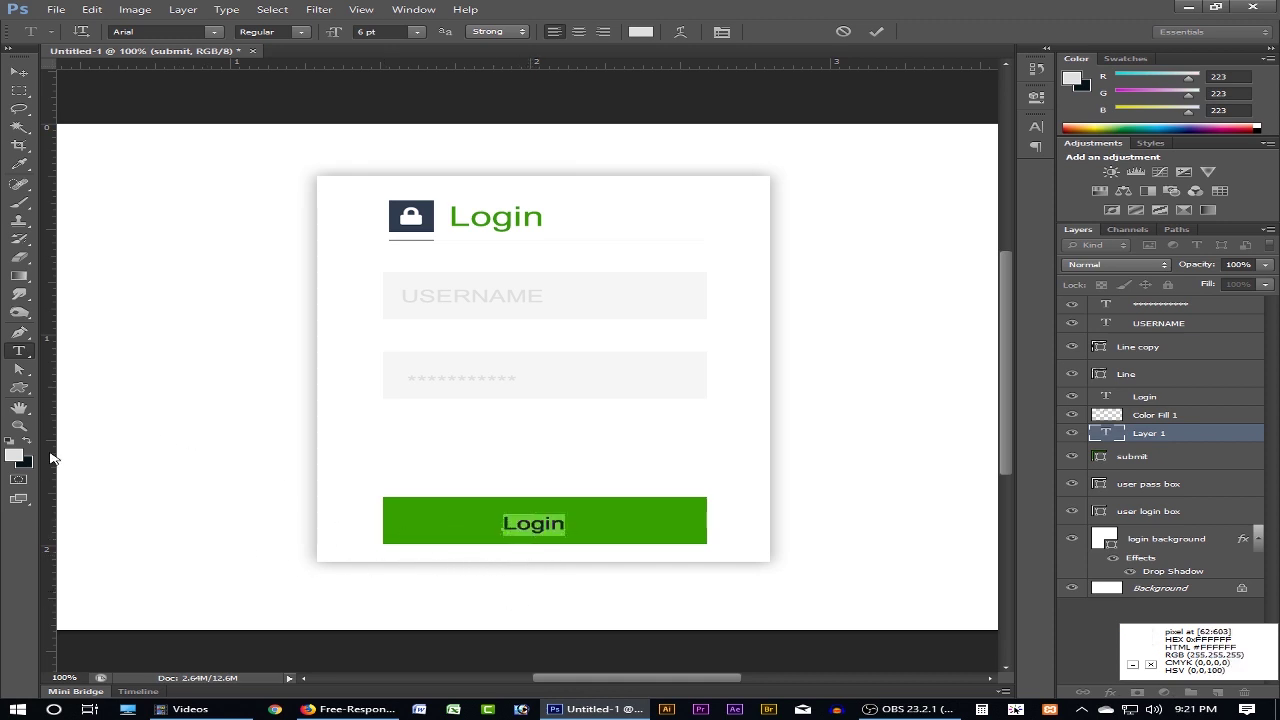
- Recolor the submit box's "Login" text white and fine-tune its position on the button
left_click(640, 31)
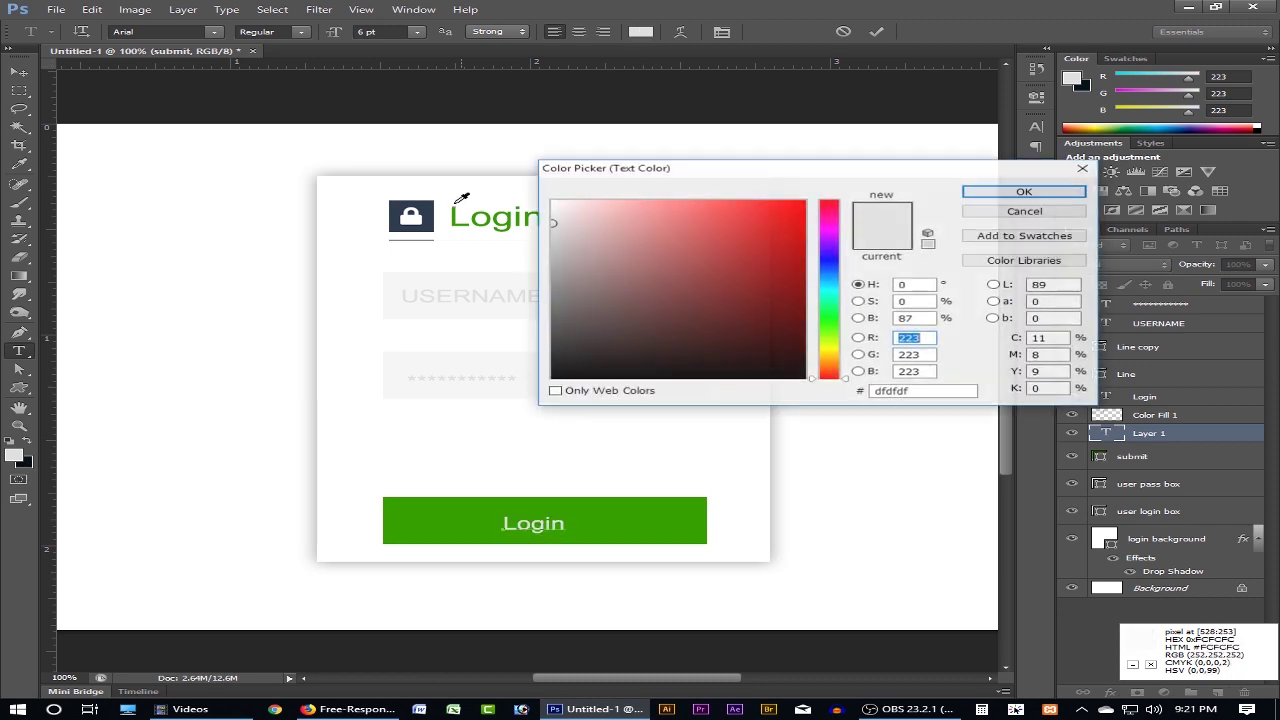
left_click(216, 229)
left_click(1024, 191)
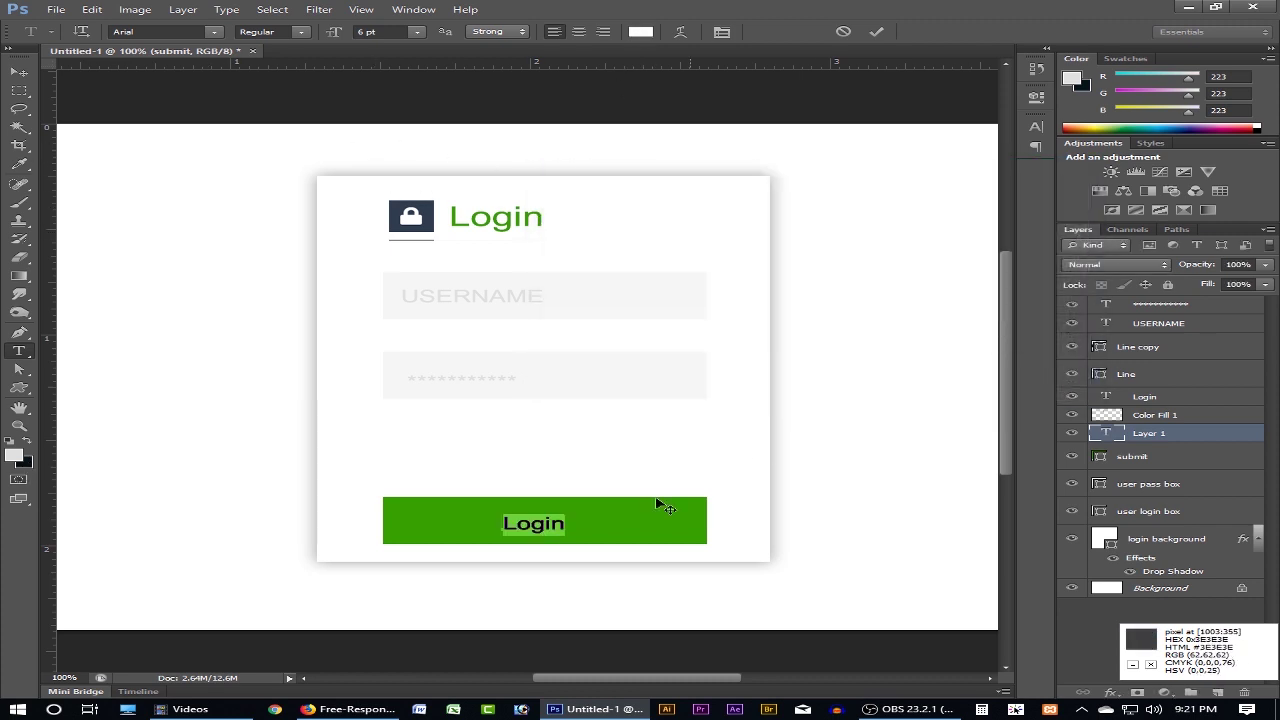
key("ctrl+h")
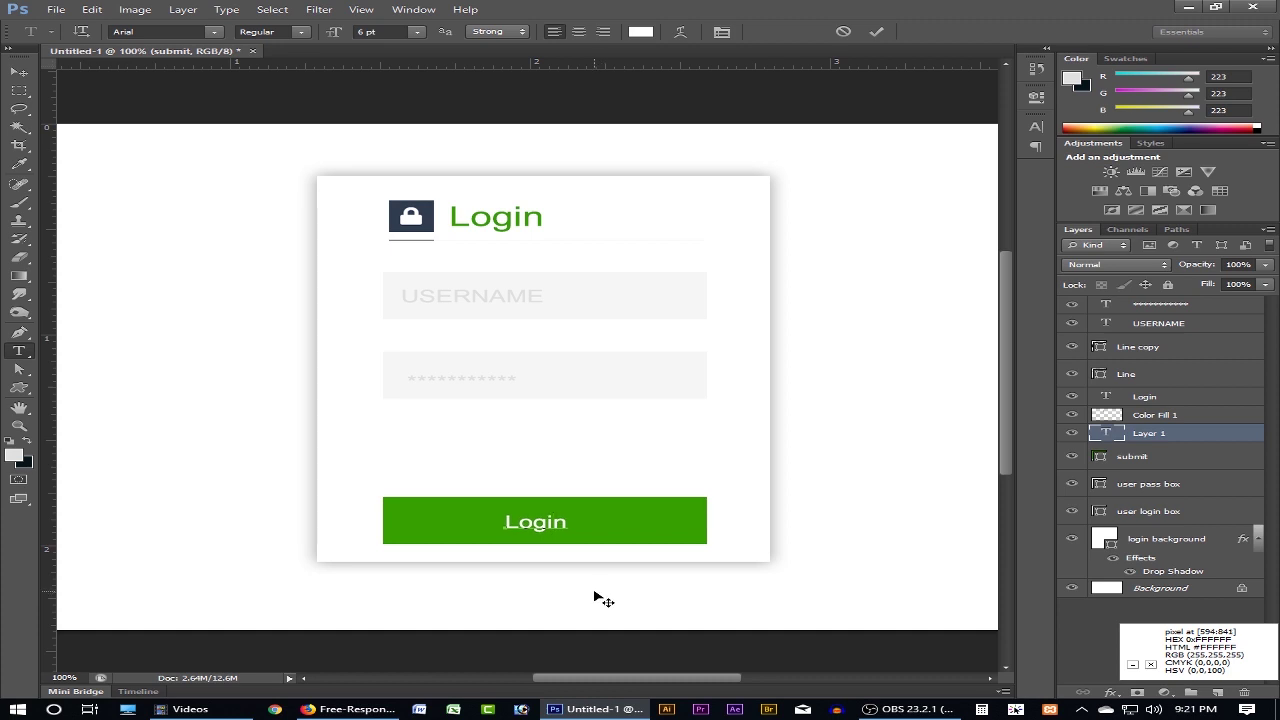
key("ctrl+Return")
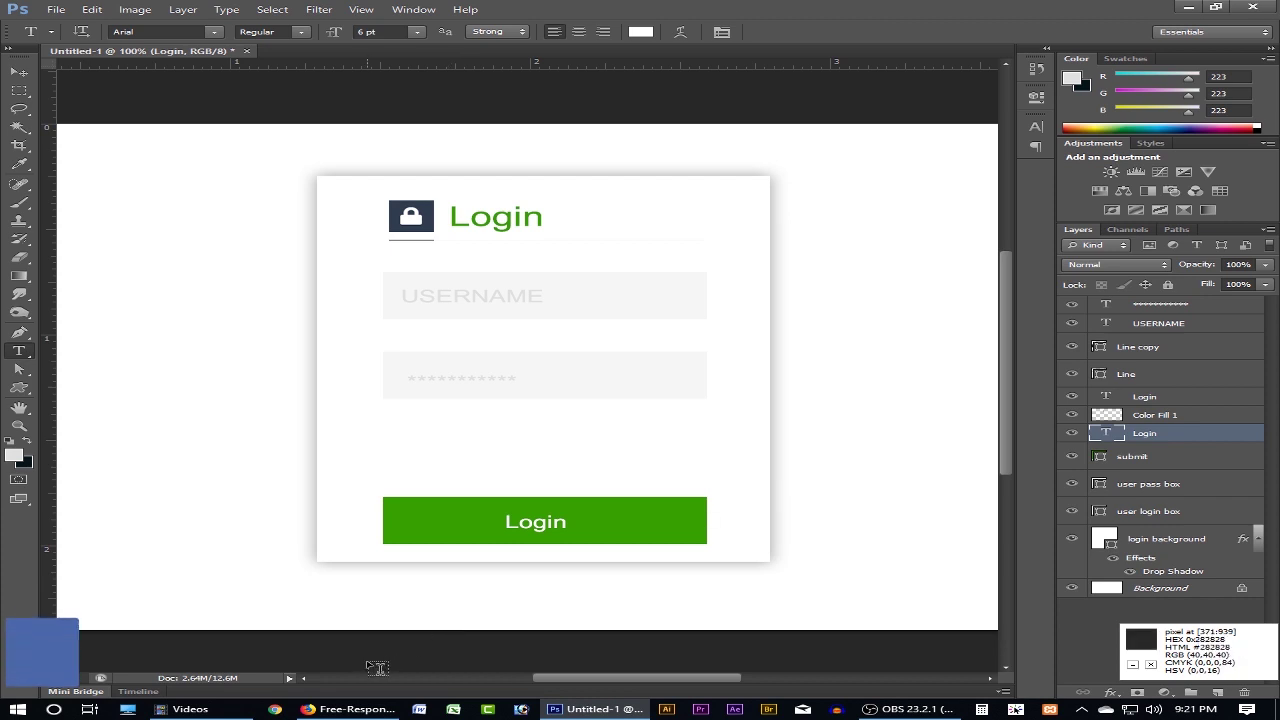
- Add the text "Registration" in Arial Regular 6 pt between the password box and the green submit box
left_click(404, 452)
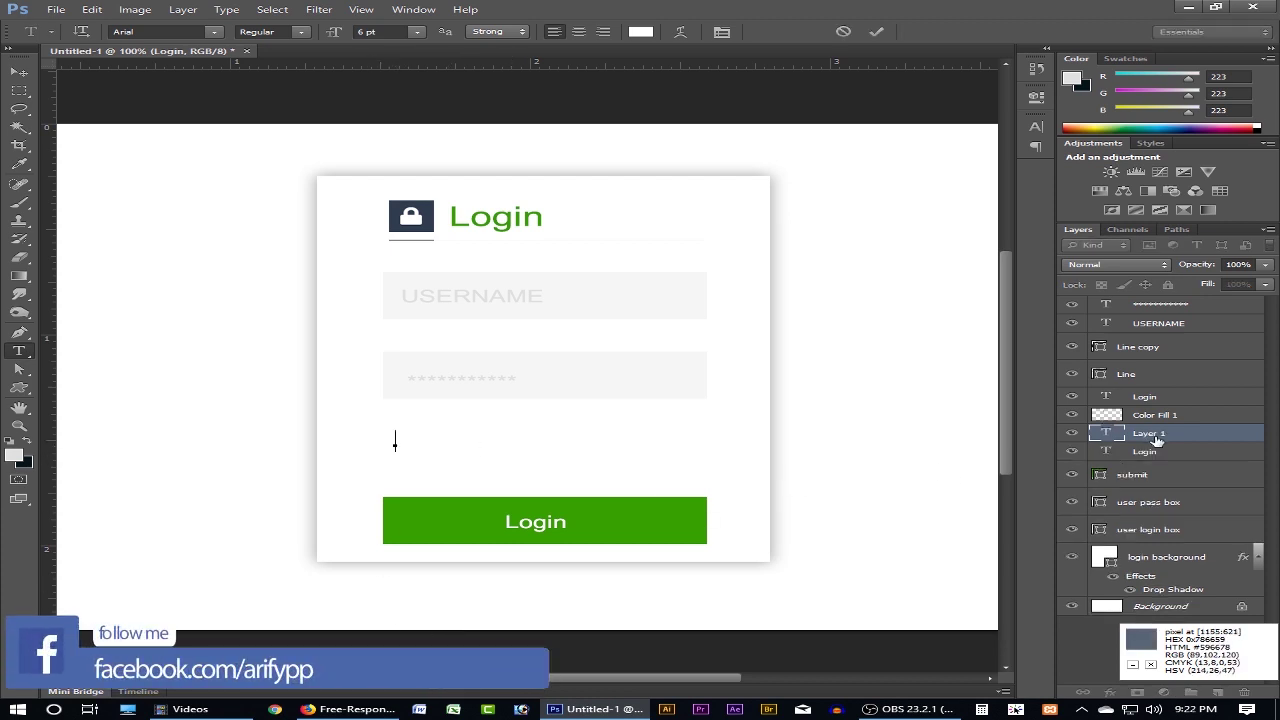
type("__________")
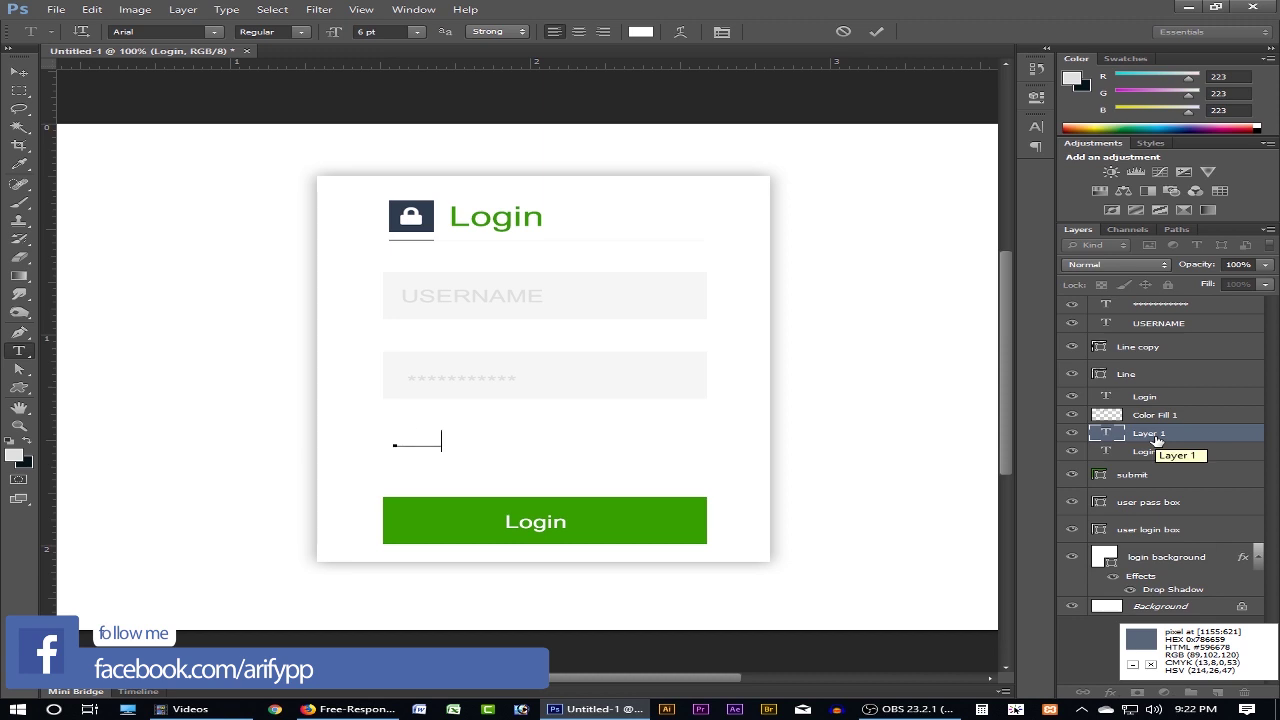
type("____")
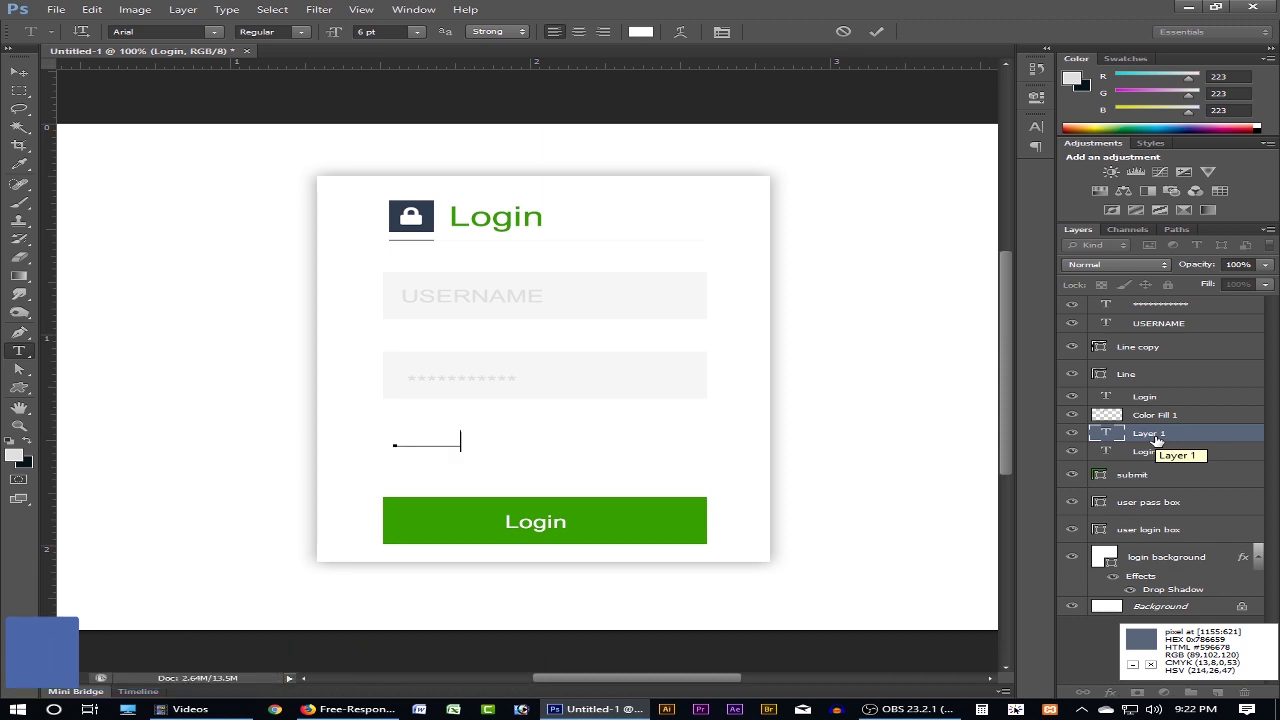
type("_______________")
- Recolor the "Registration" text black #000000 and move it down closer to the green submit box
key("ctrl+a")
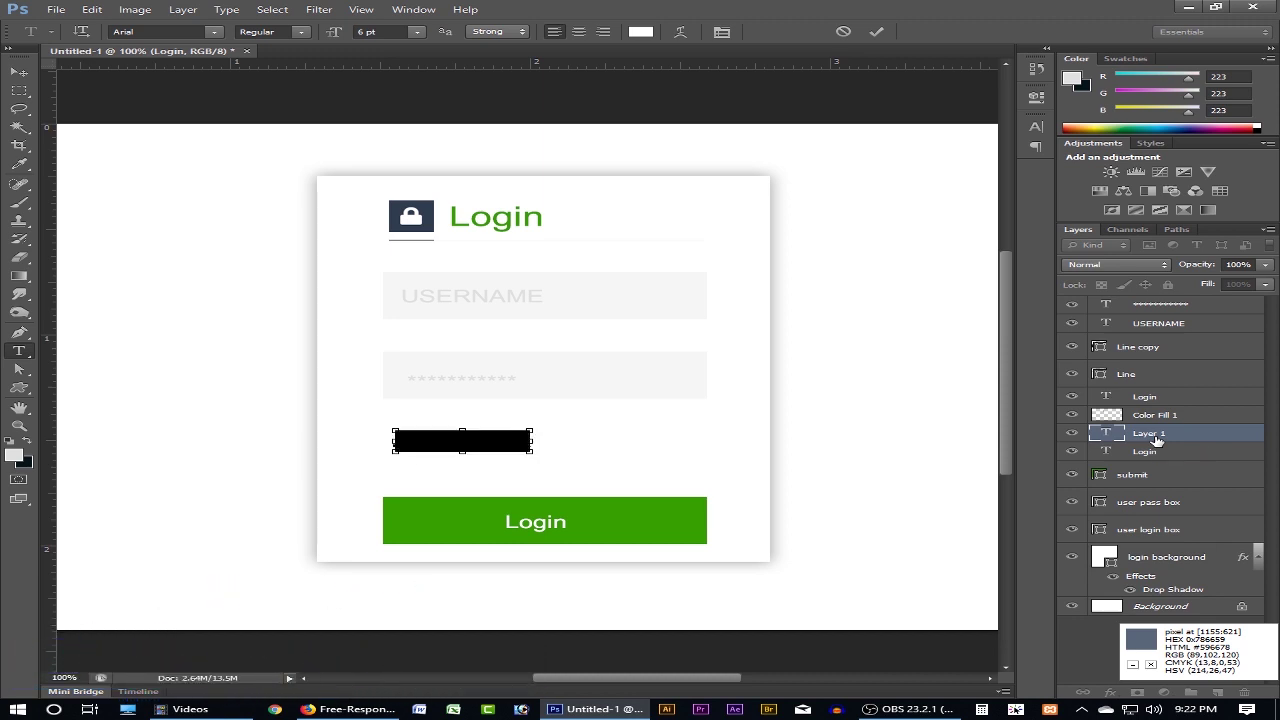
left_click(641, 33)
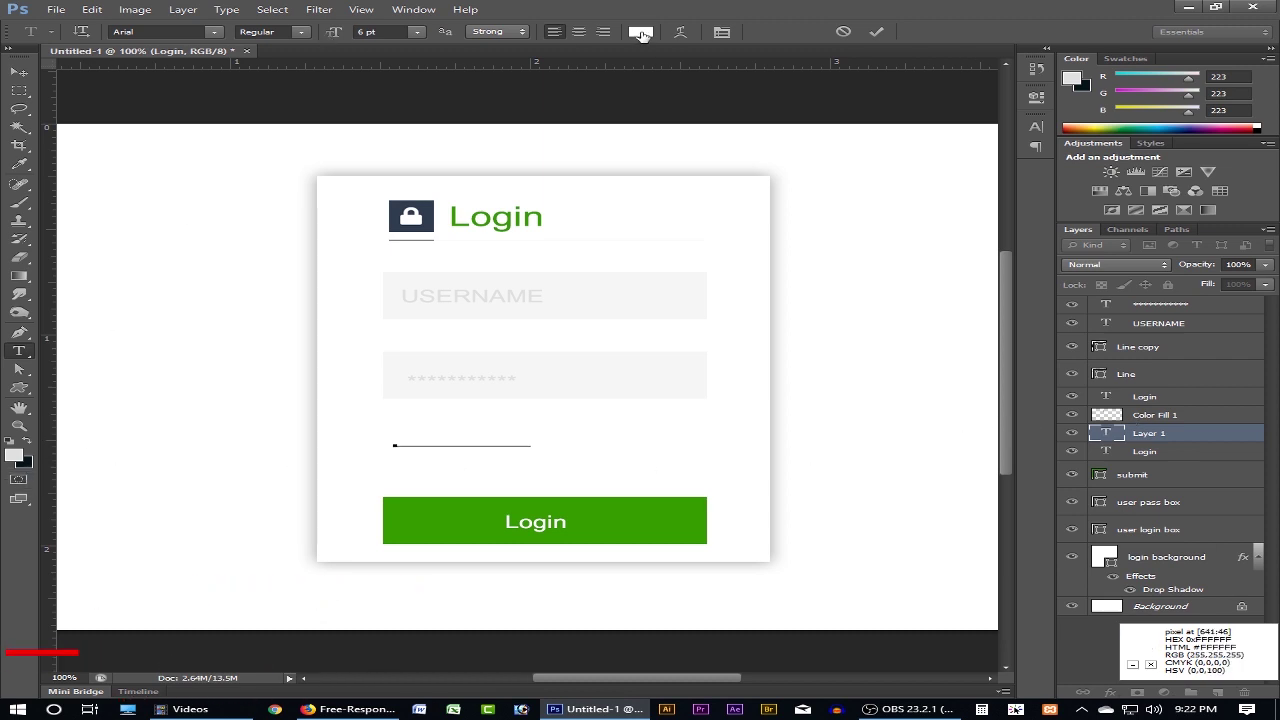
left_click(425, 220)
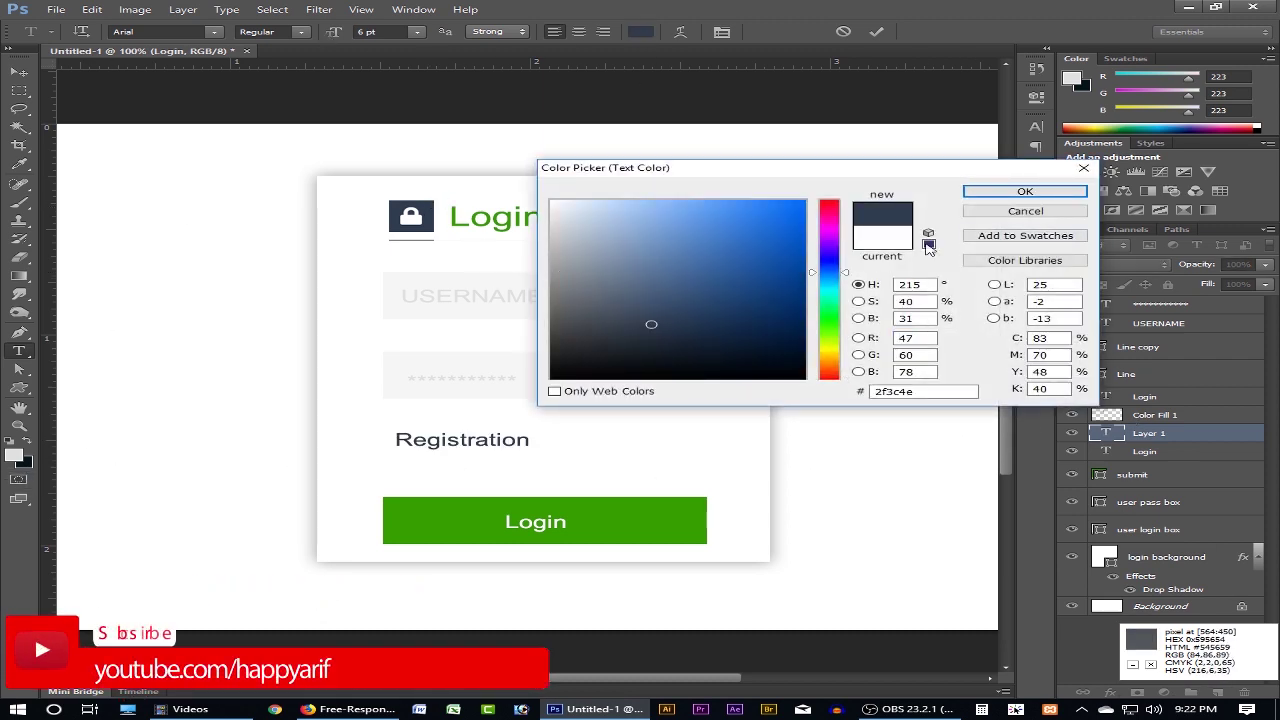
left_click_drag(762, 343, 805, 379)
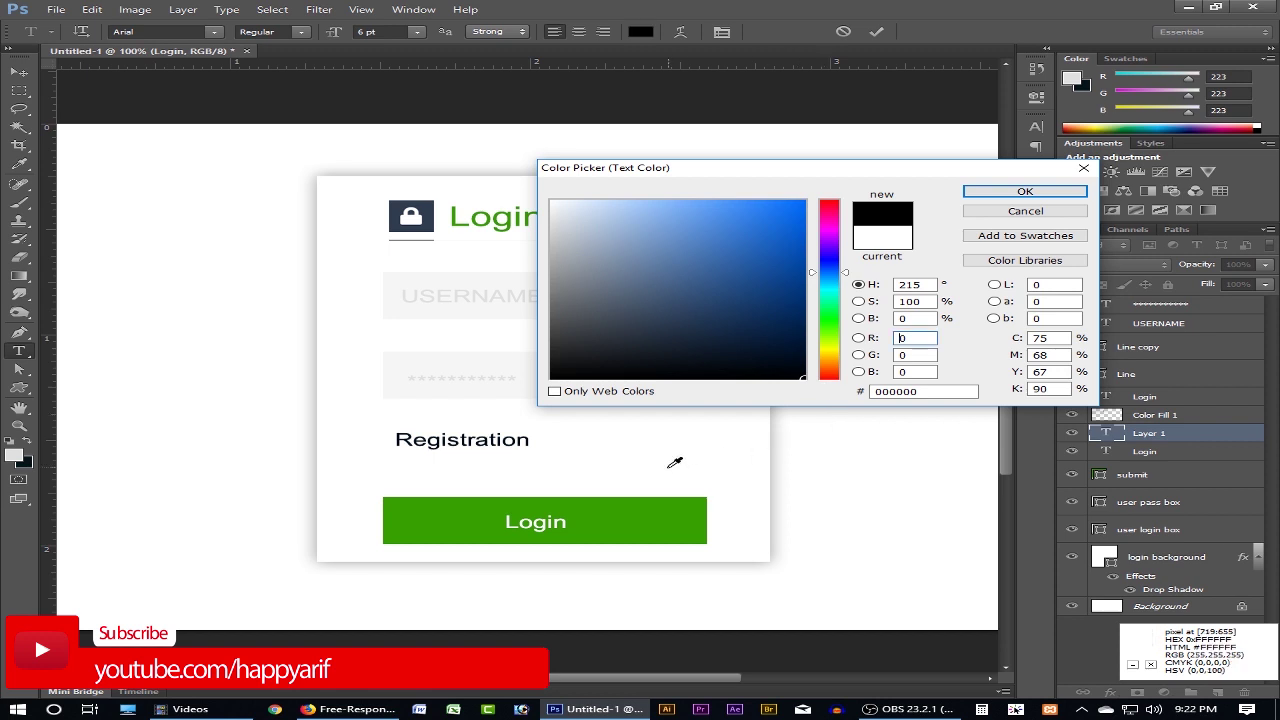
key("Return")
left_click(491, 442)
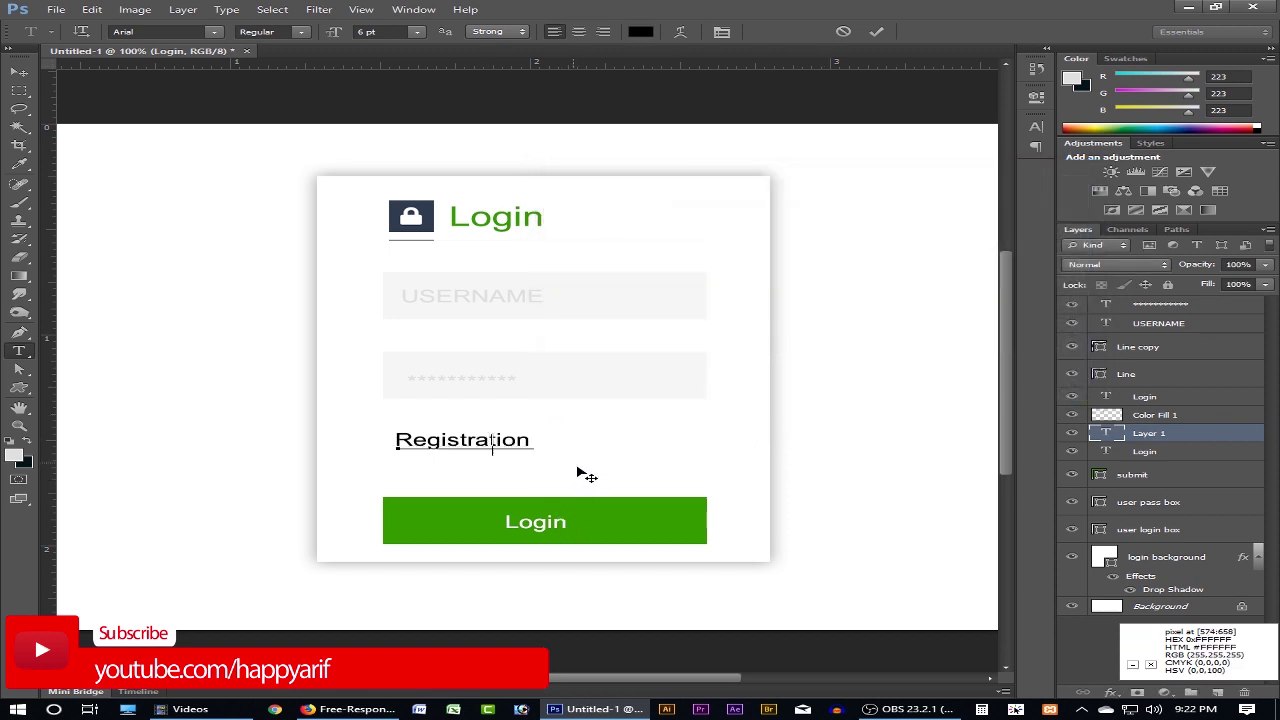
mouse_move(587, 476)
left_mouse_down()
mouse_move(574, 486)
mouse_move(586, 488)
left_mouse_up()
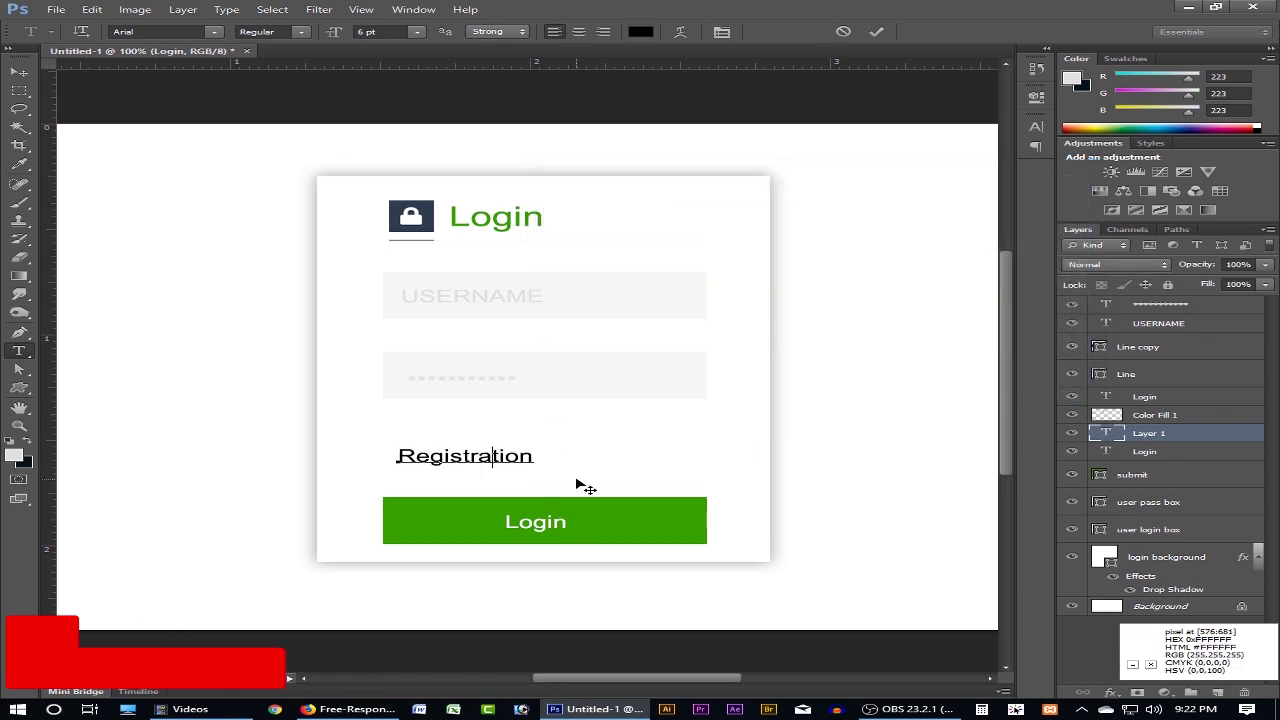
key("ctrl+Return")
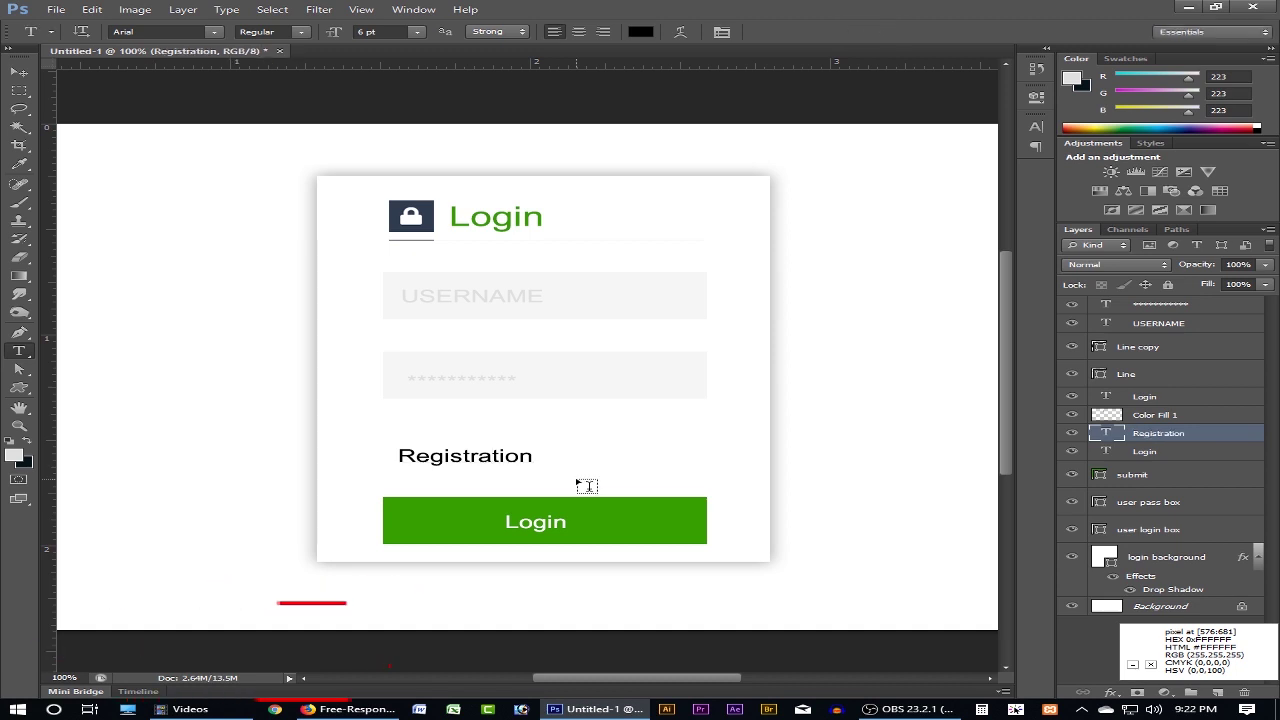
- Draw a ticked-checkbox custom shape about 33 by 27 px just before the "Registration" text
key("u")
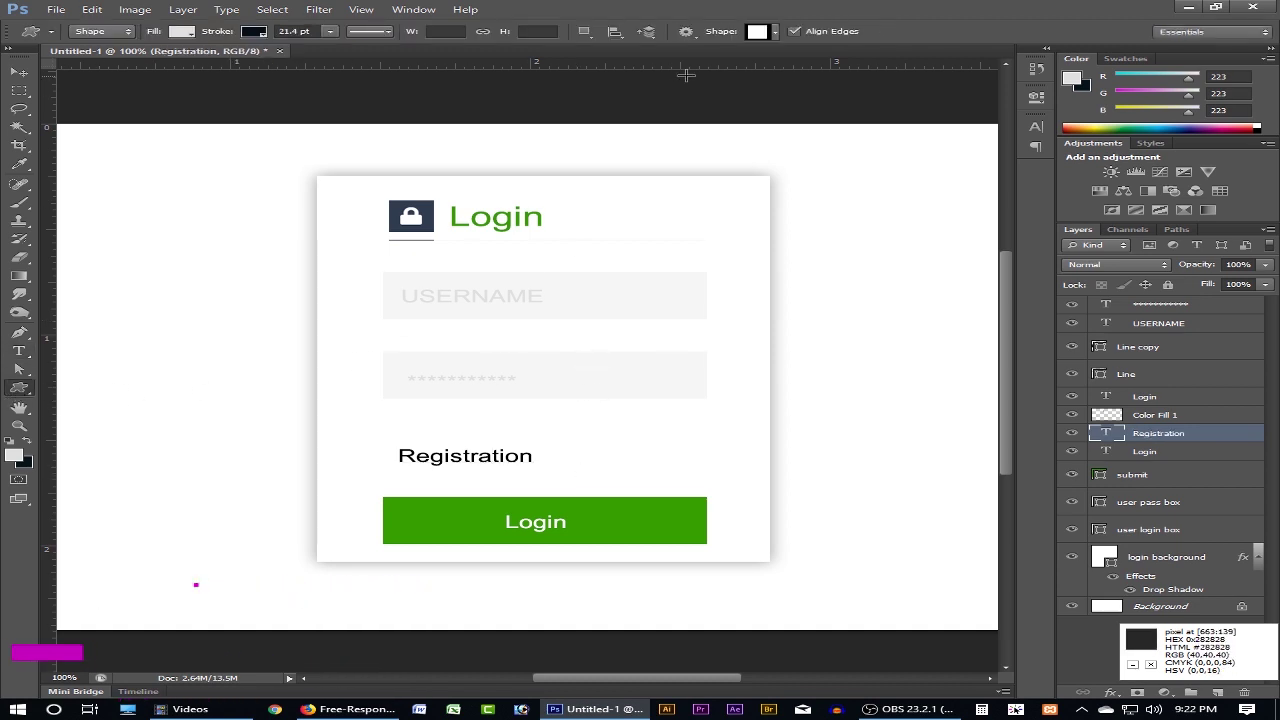
left_click(774, 32)
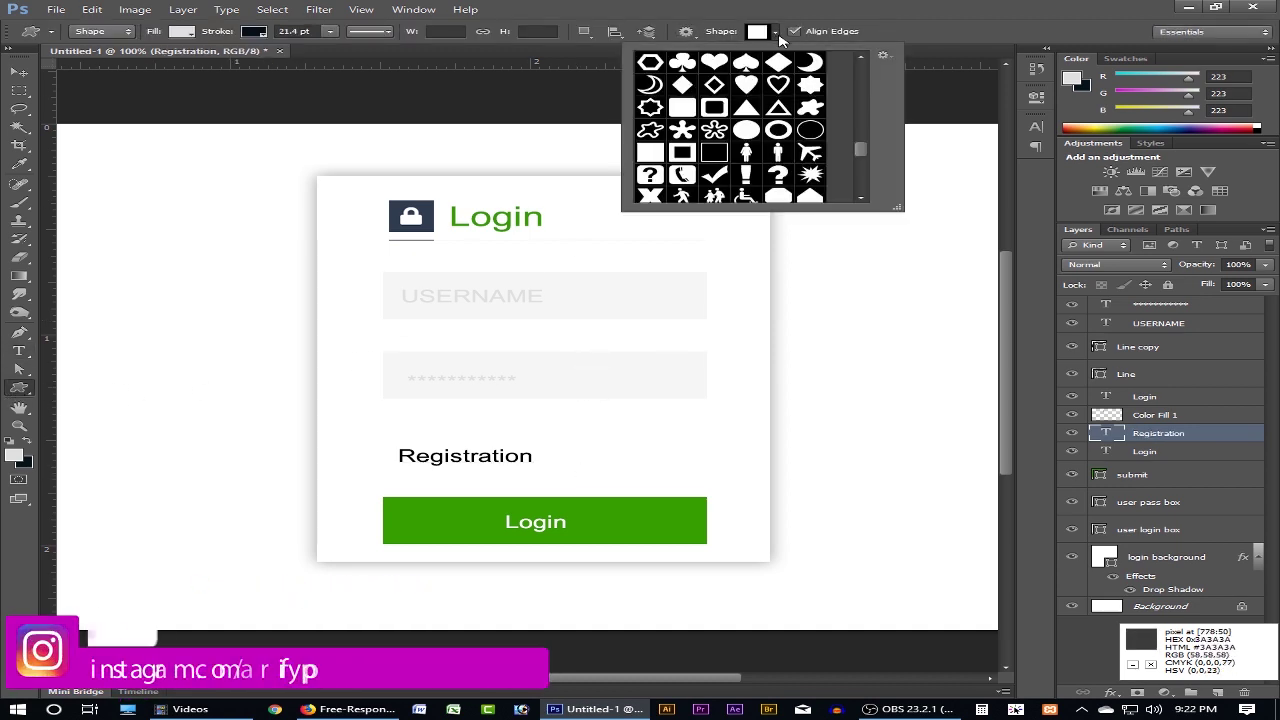
scroll(750, 176, "down", 8)
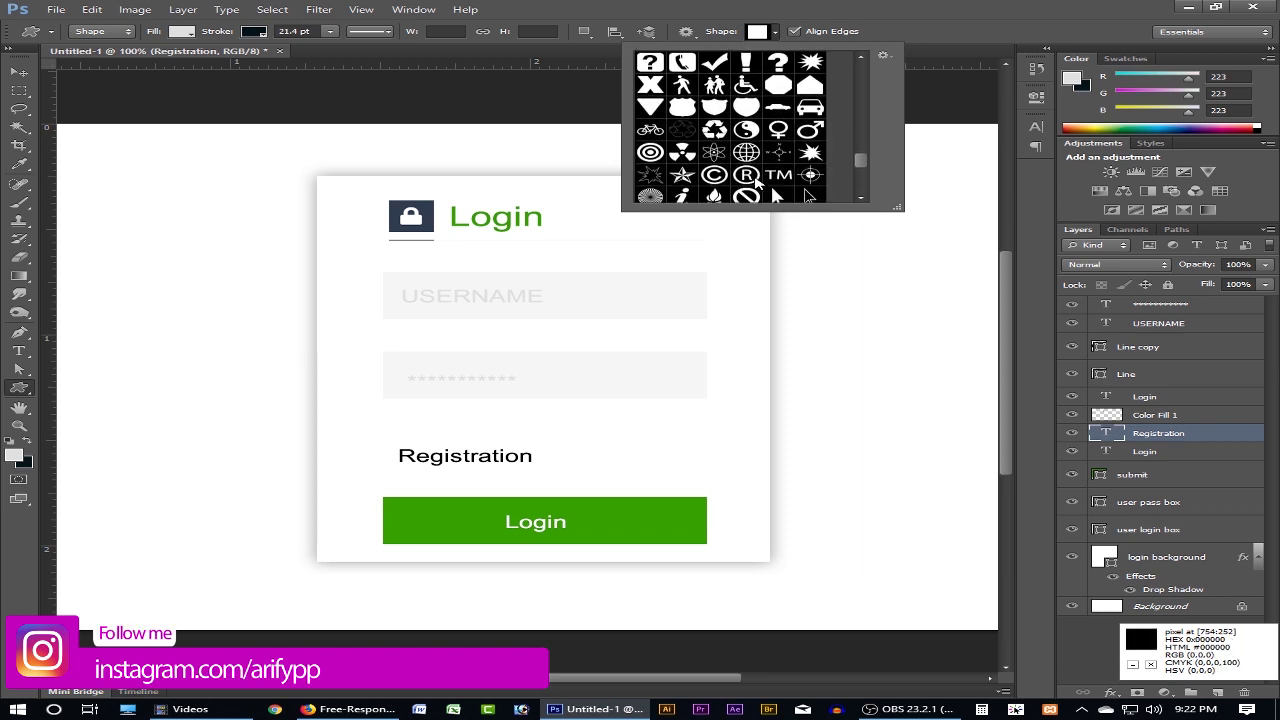
scroll(760, 183, "down", 5)
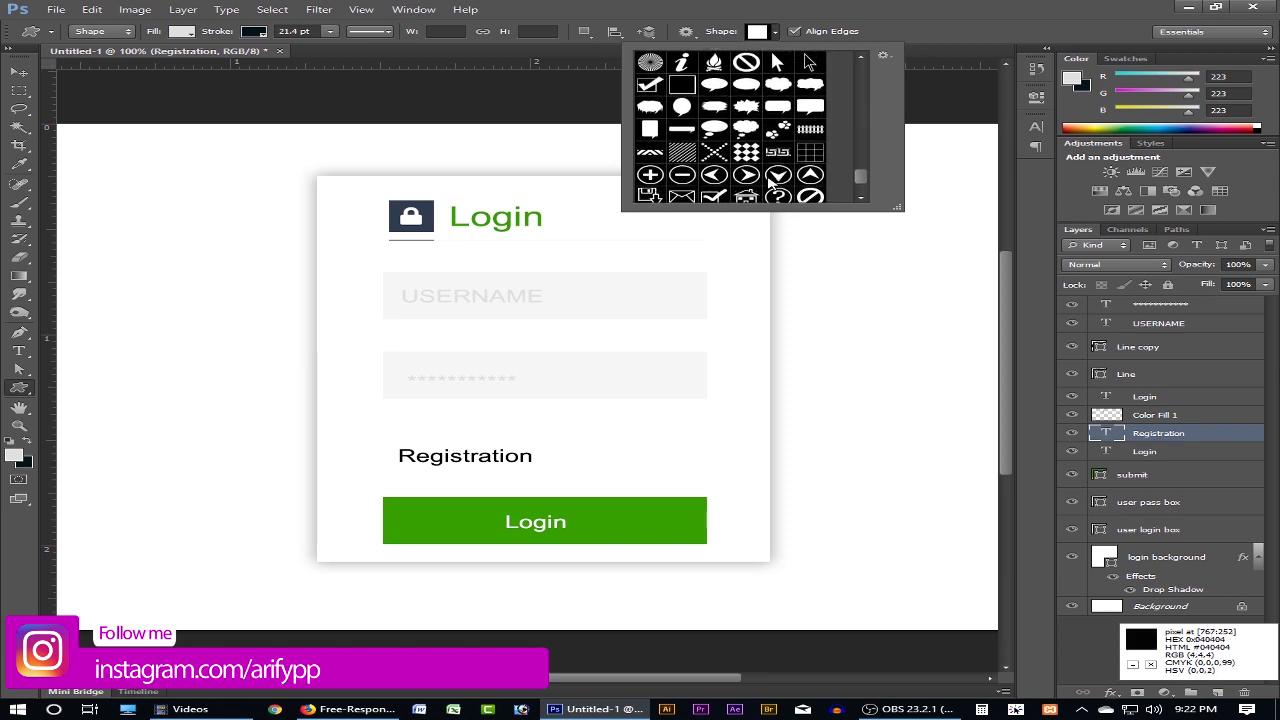
scroll(772, 180, "down", 1)
left_click(713, 174)
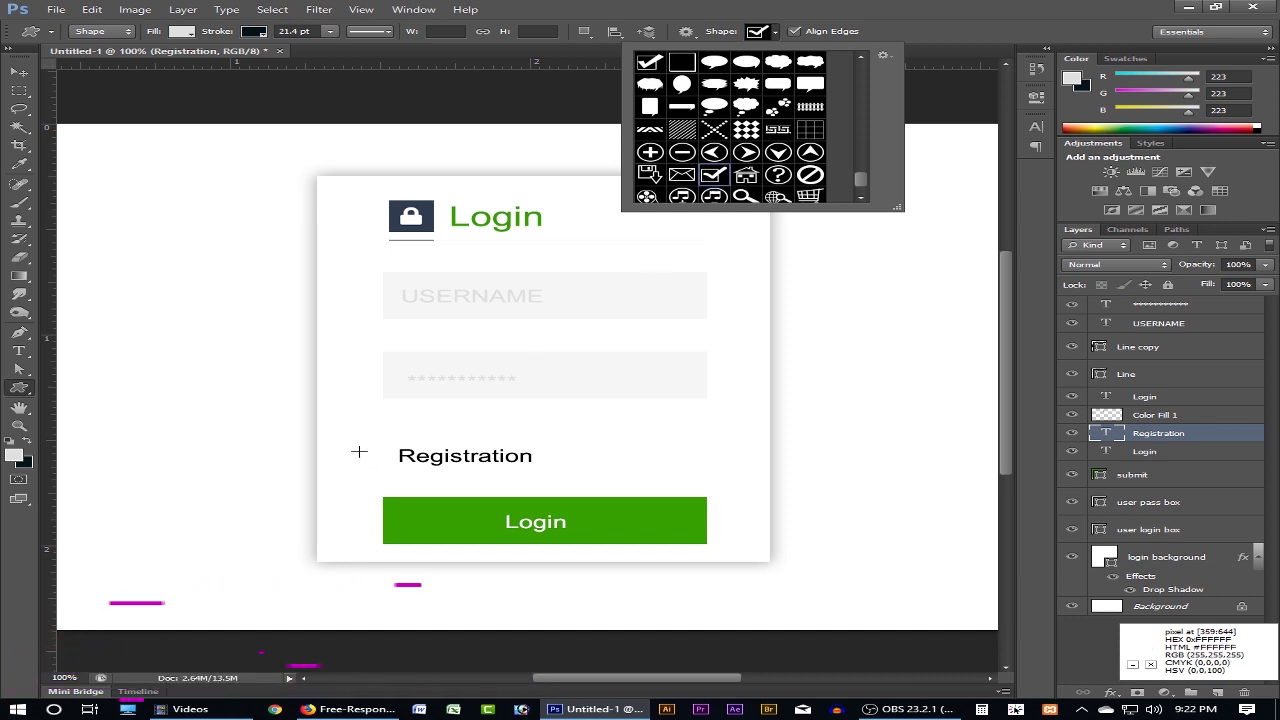
left_click_drag(359, 452, 392, 470)
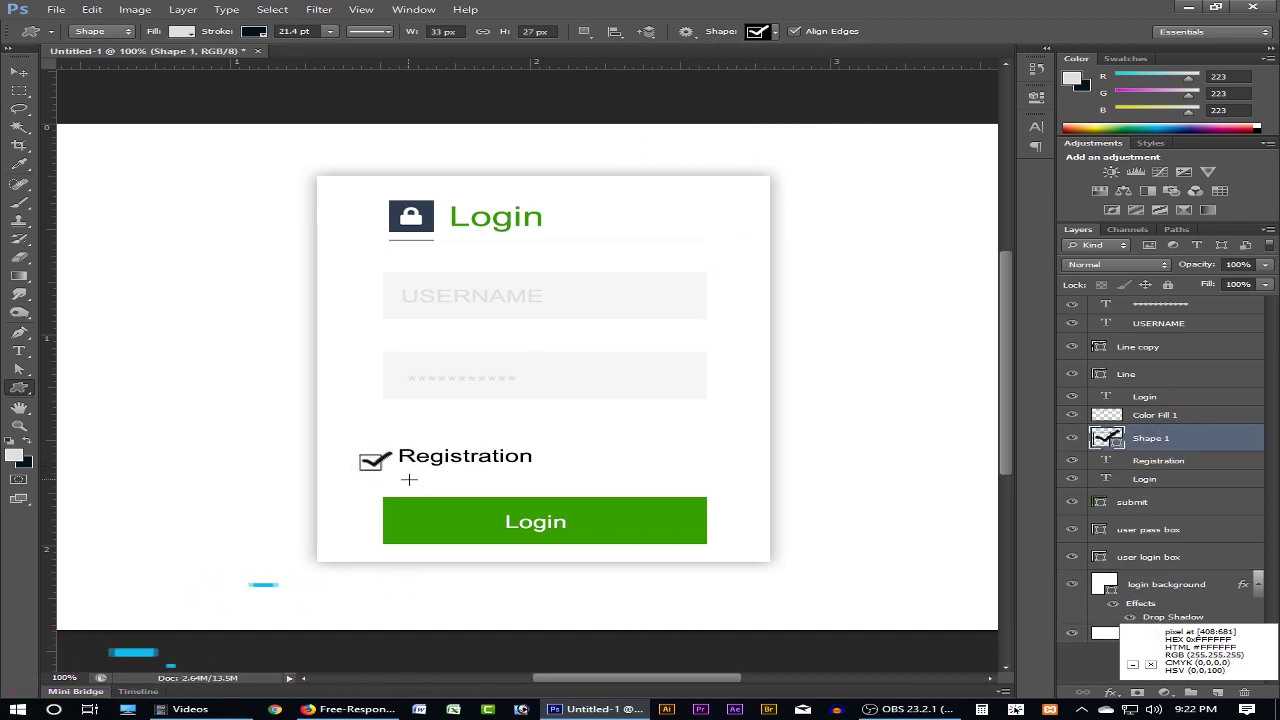
- Move the checkbox to line up with the submit box's left edge and shift the "Registration" text right to clear it
key("c")
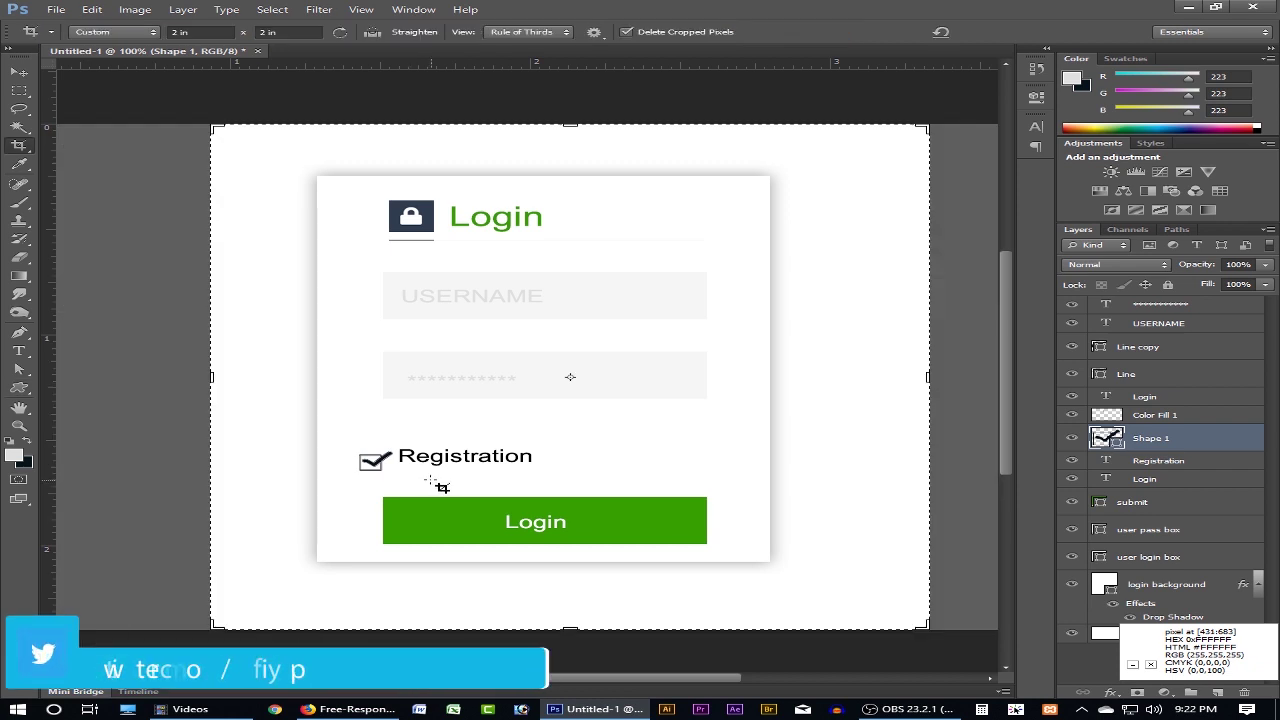
key("m")
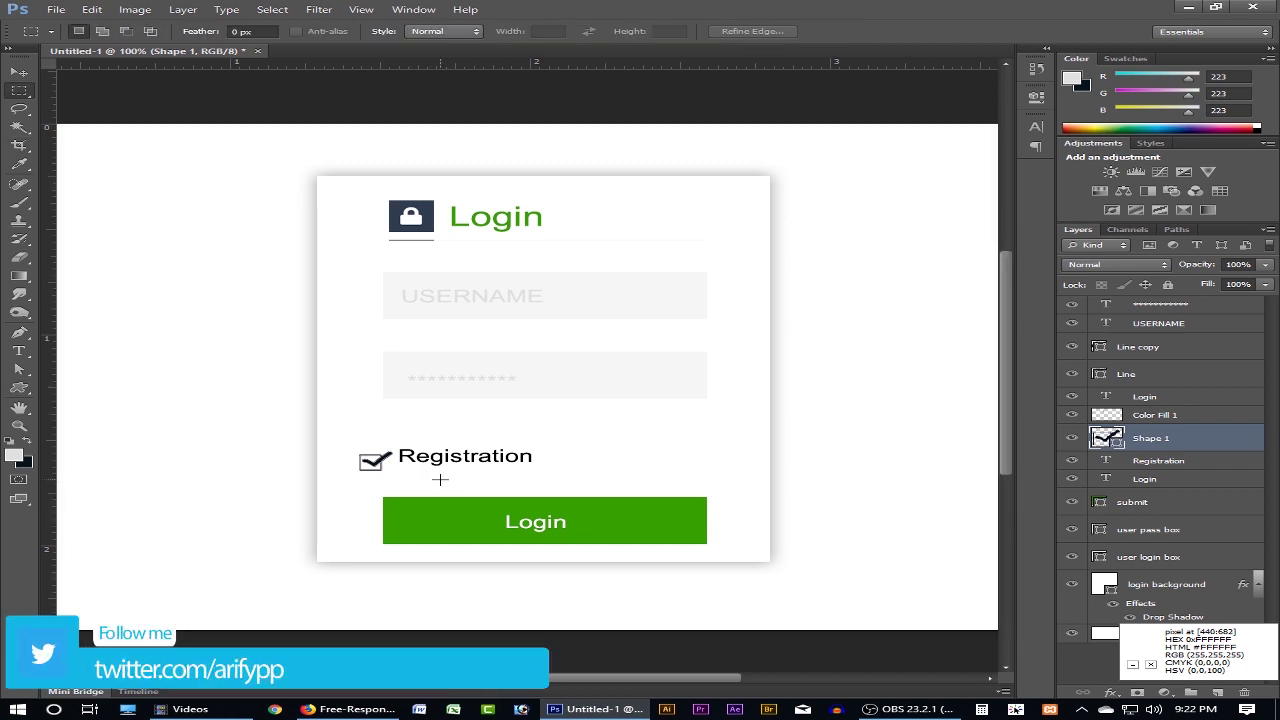
key("v")
scroll(425, 465, "up", 2)
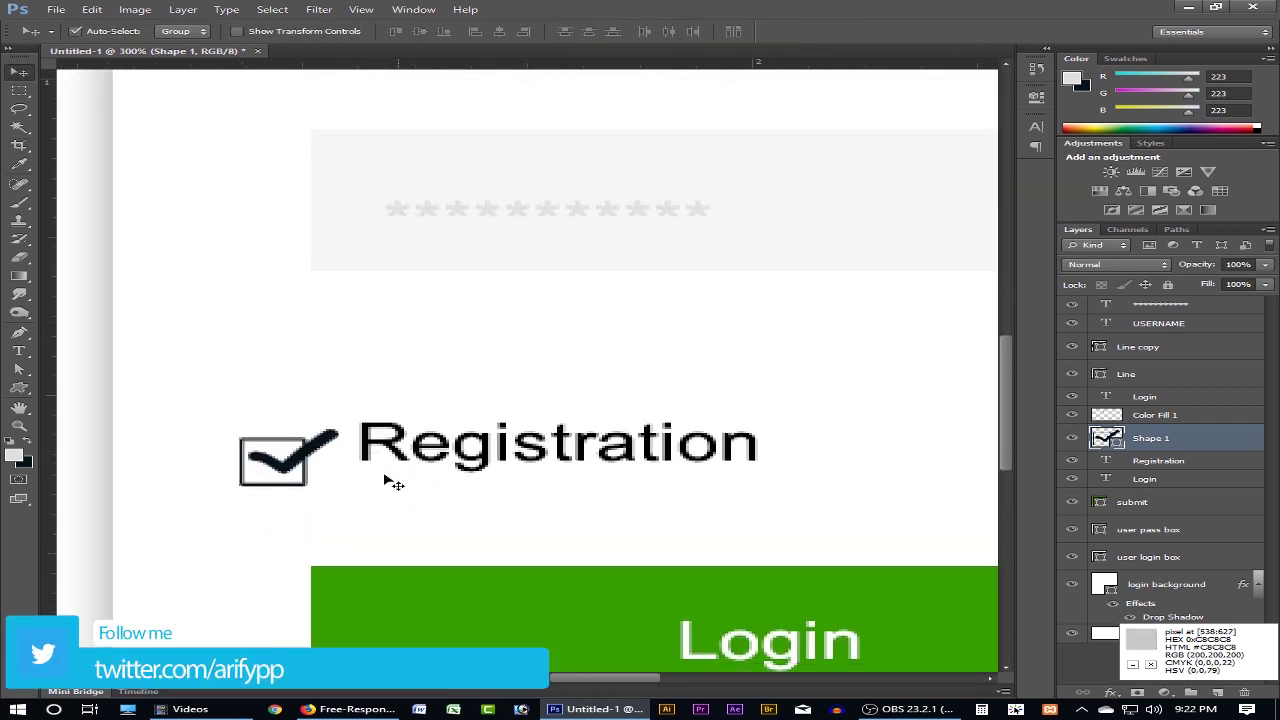
left_click_drag(298, 462, 368, 447)
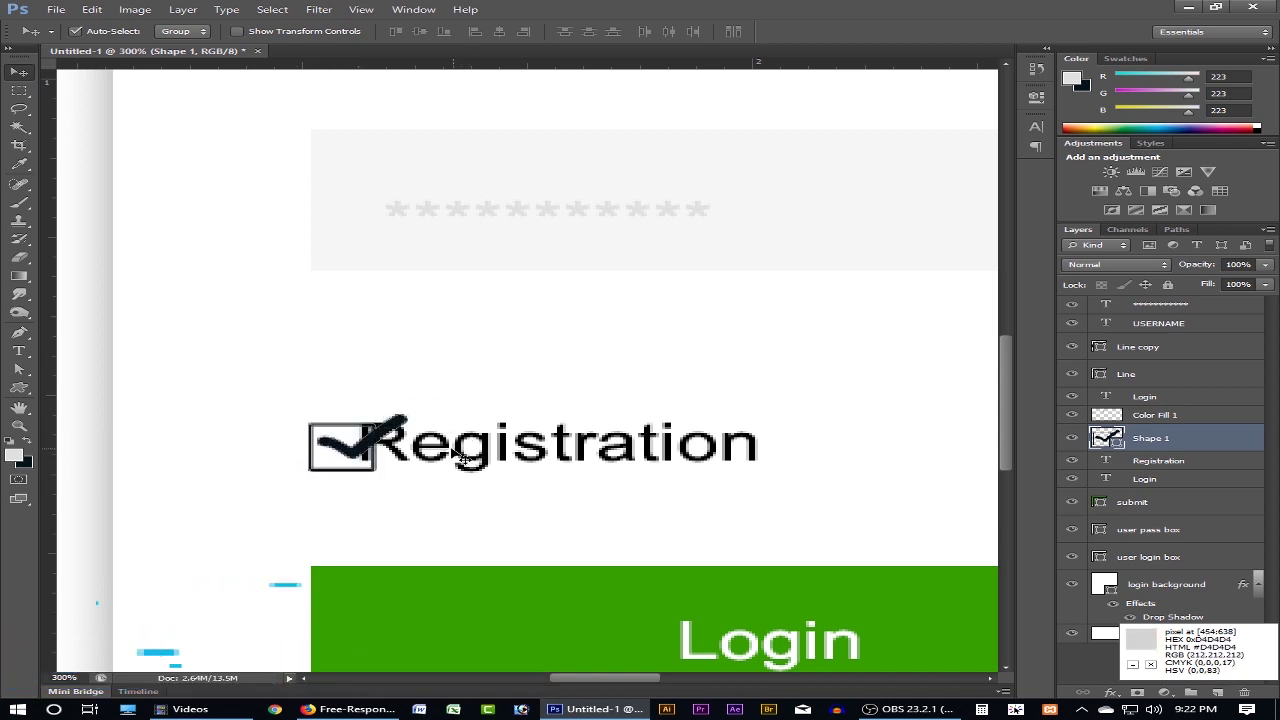
left_click_drag(462, 455, 491, 455)
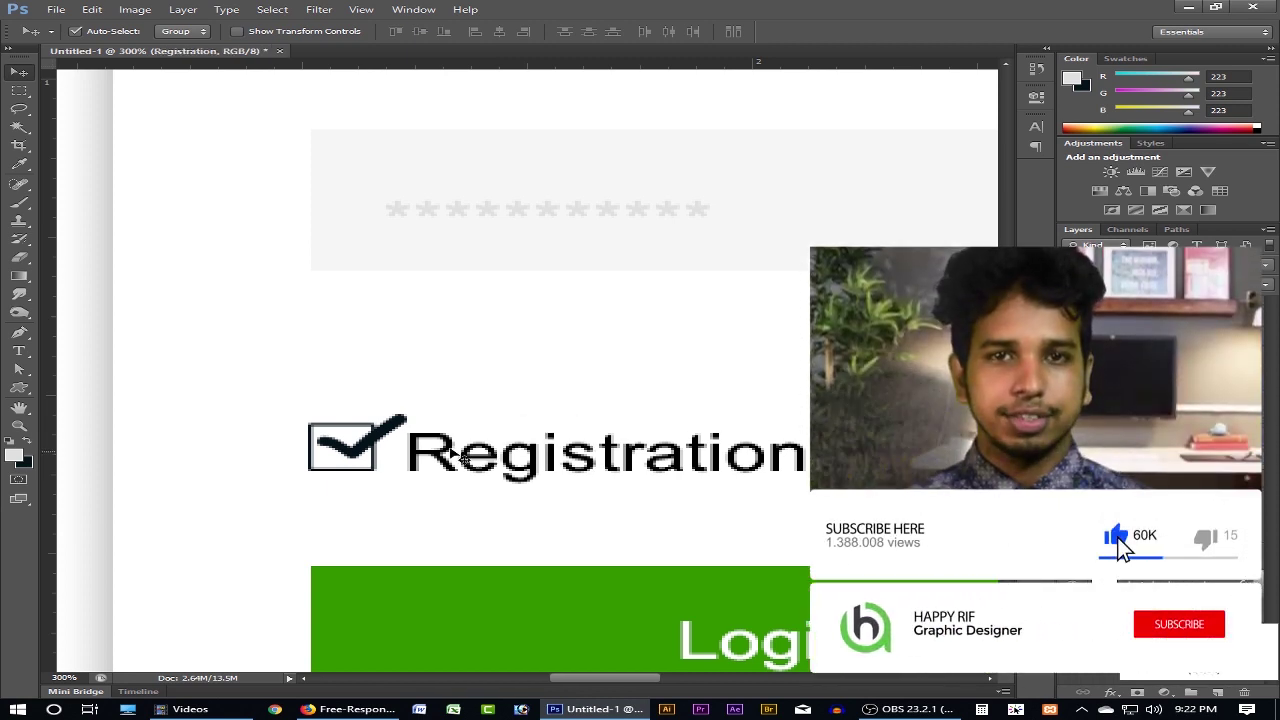
- Scale the checkbox shape down to about 79% width and 78% height and nudge it into line with the "Registration" text
left_click(388, 445)
key("ctrl+t")
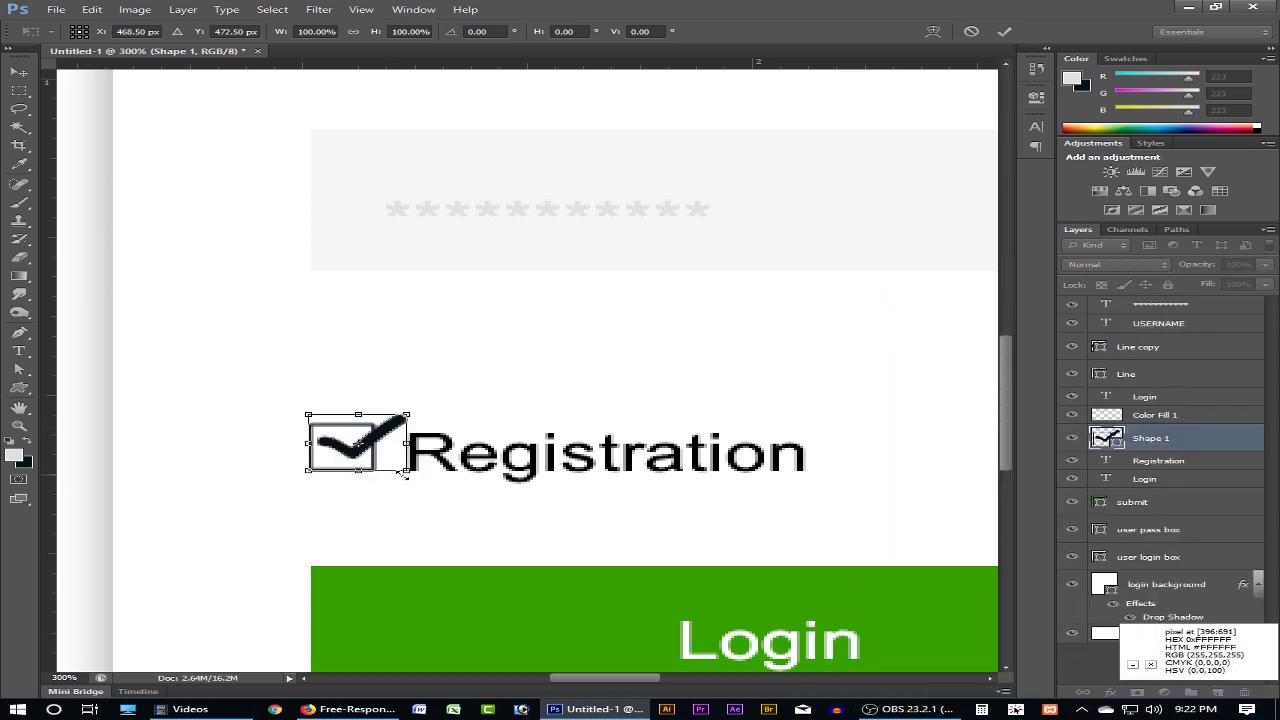
left_click_drag(404, 473, 372, 452)
key("Down")
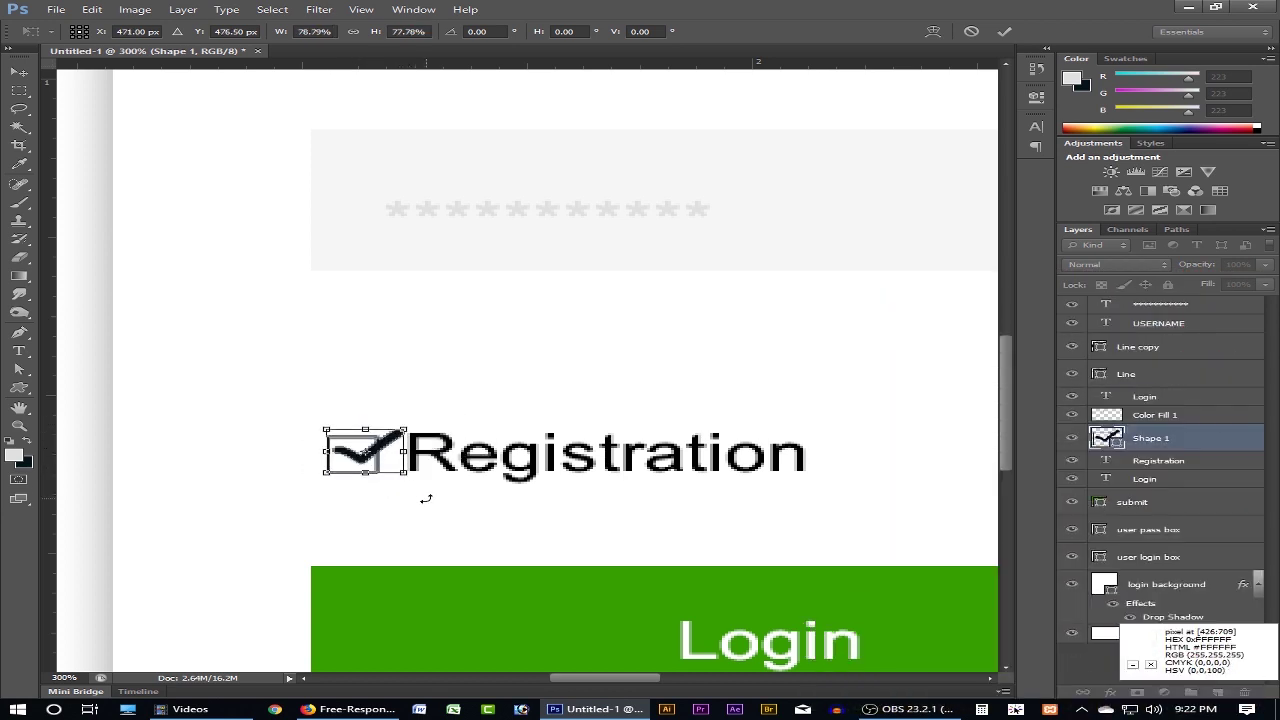
key("Left")
key("Left")
key("Left")
key("Return")
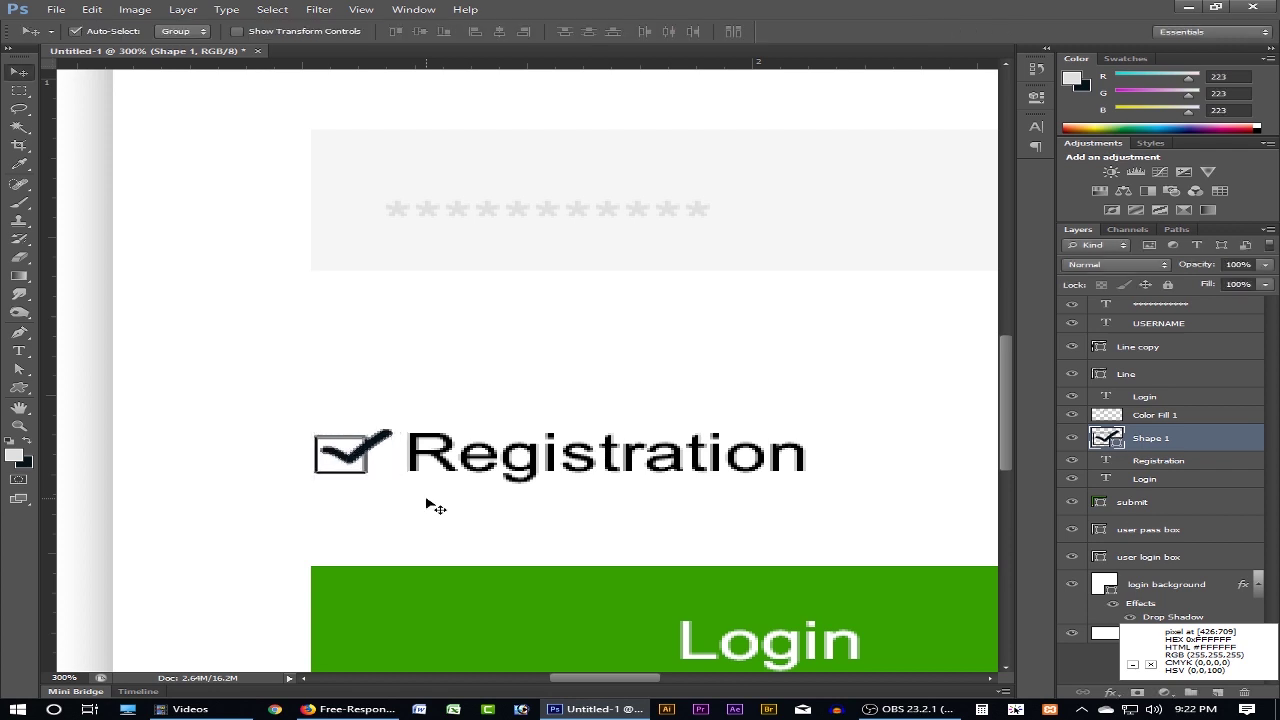
- Check the reference login form in the browser and replace the checkbox label "Registration" with "Remember Me"
left_click(737, 451, "alt")
left_click(737, 451, "alt")
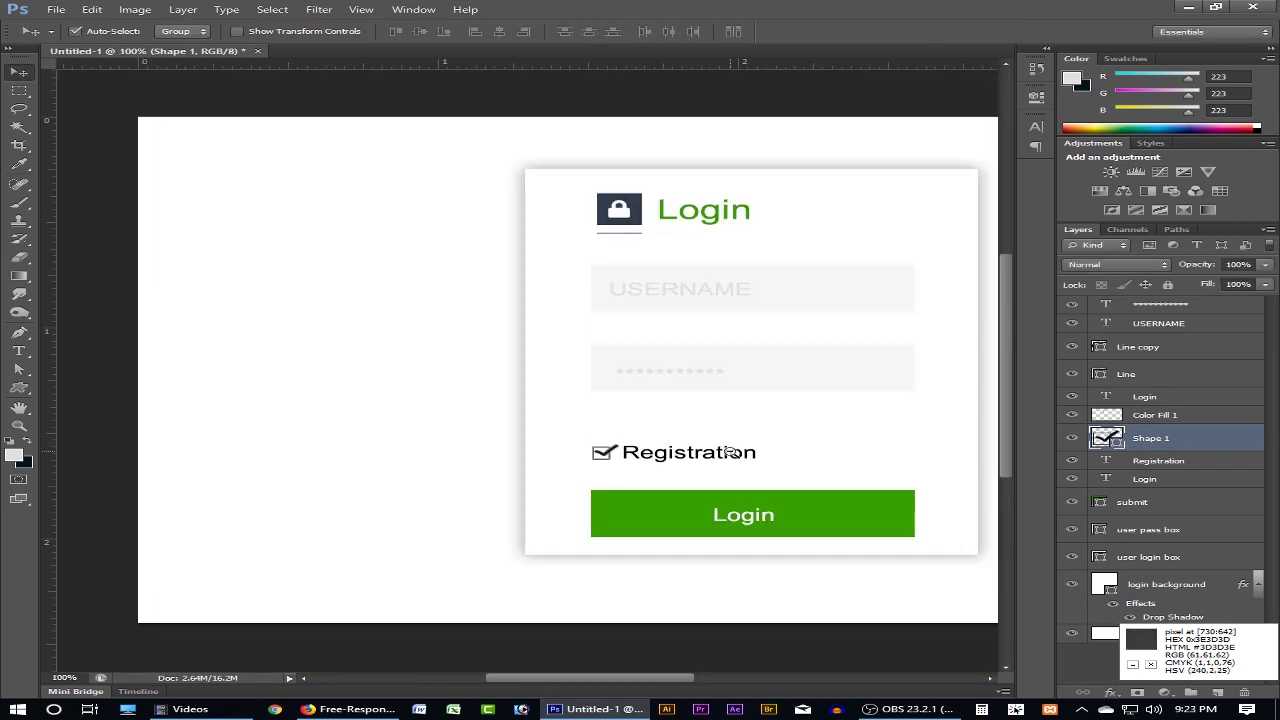
left_click(795, 451, "alt")
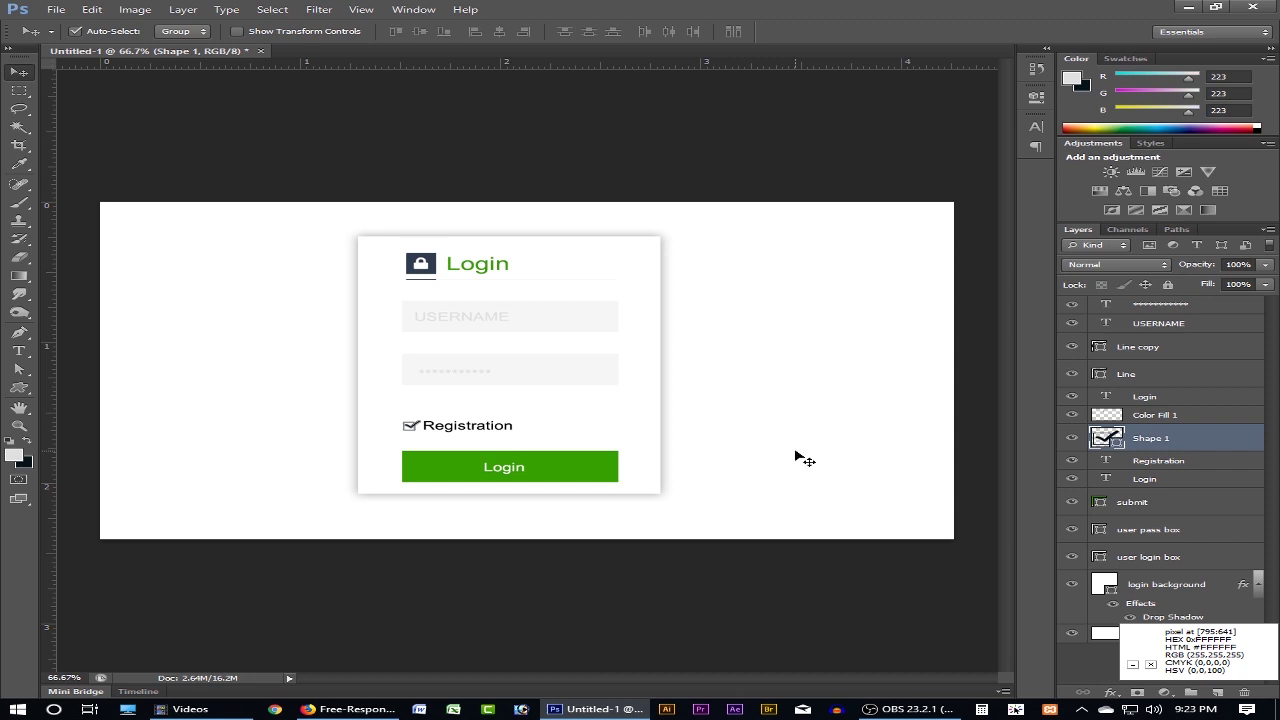
left_click(322, 710)
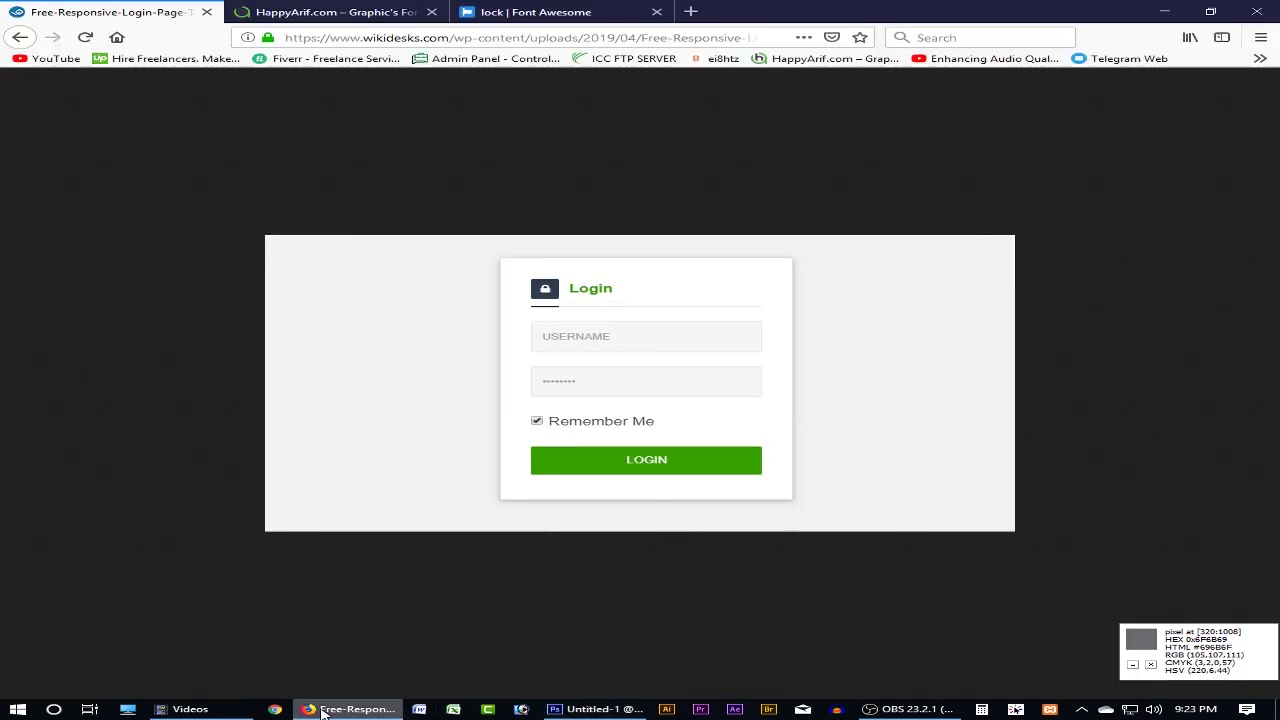
left_click(322, 710)
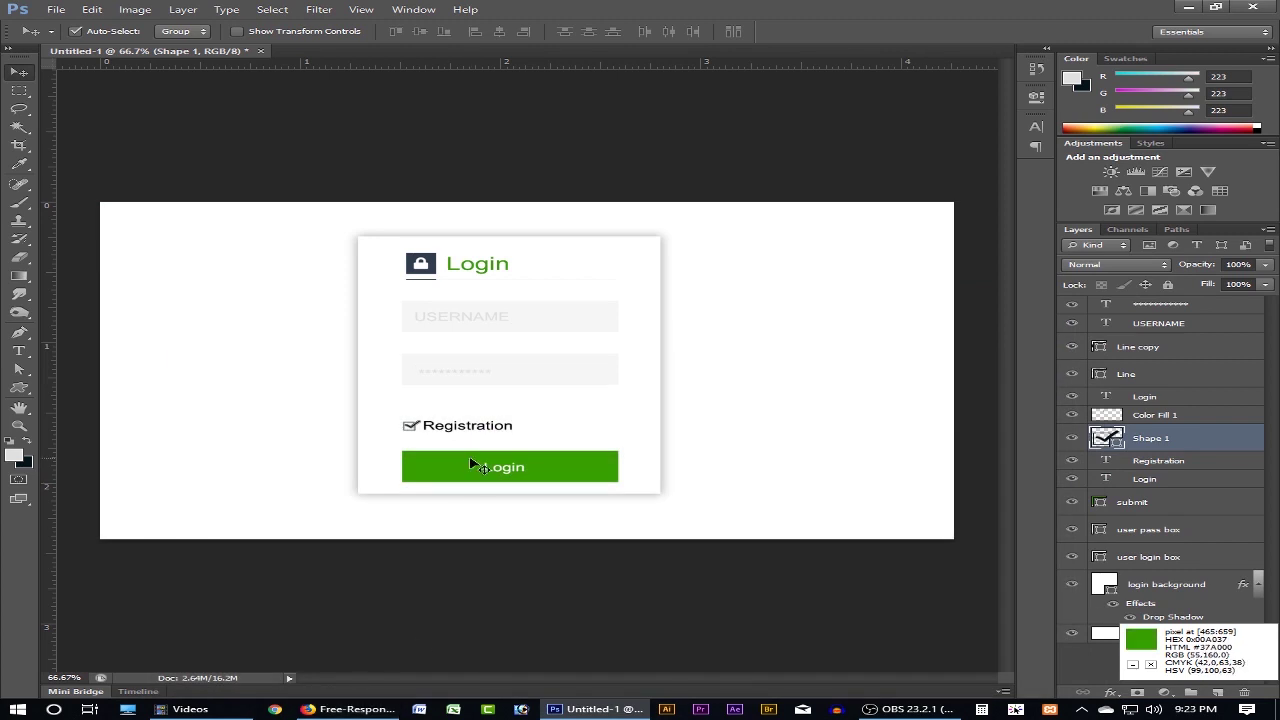
key("t")
left_click(458, 420)
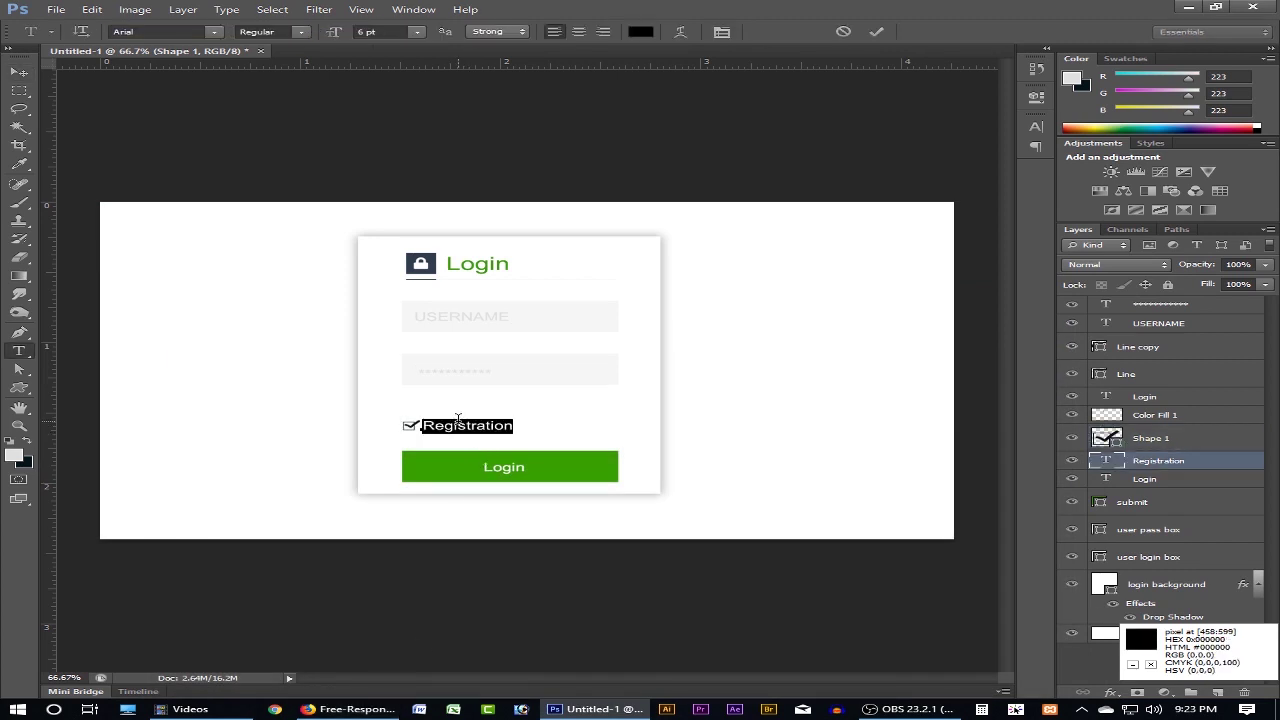
key("ctrl+a")
type("Rem")
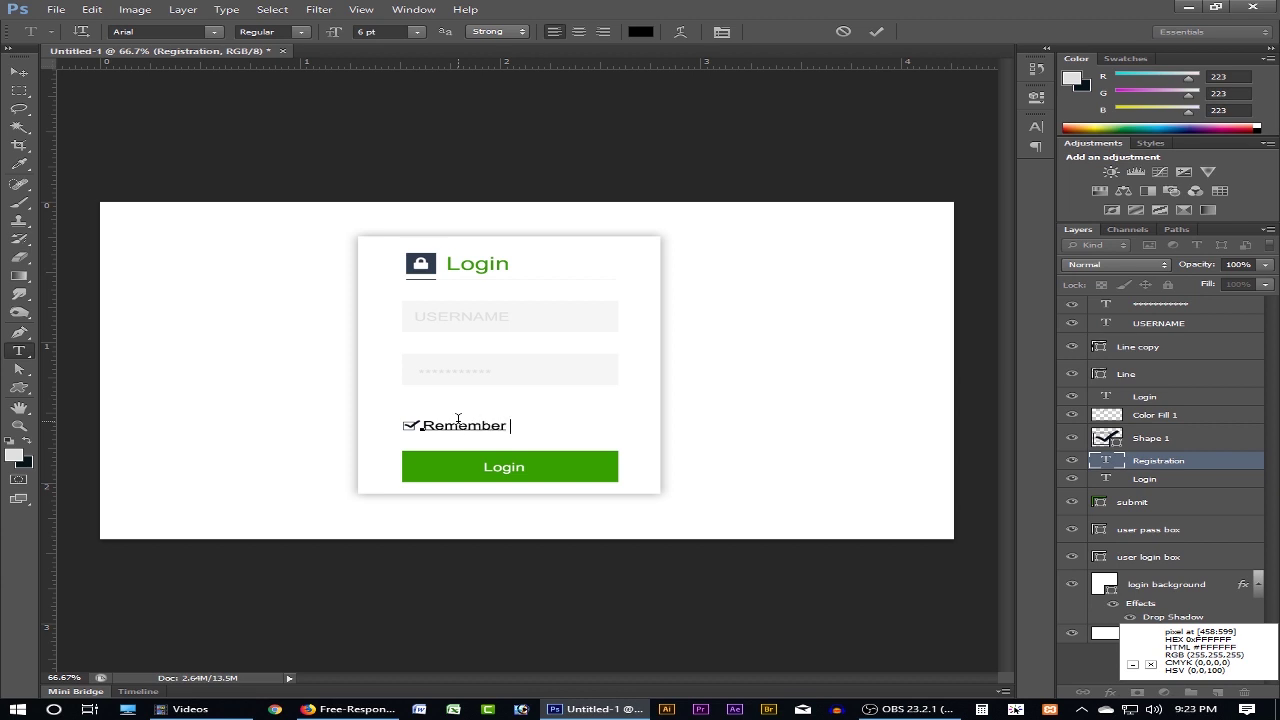
key("ctrl+Return")
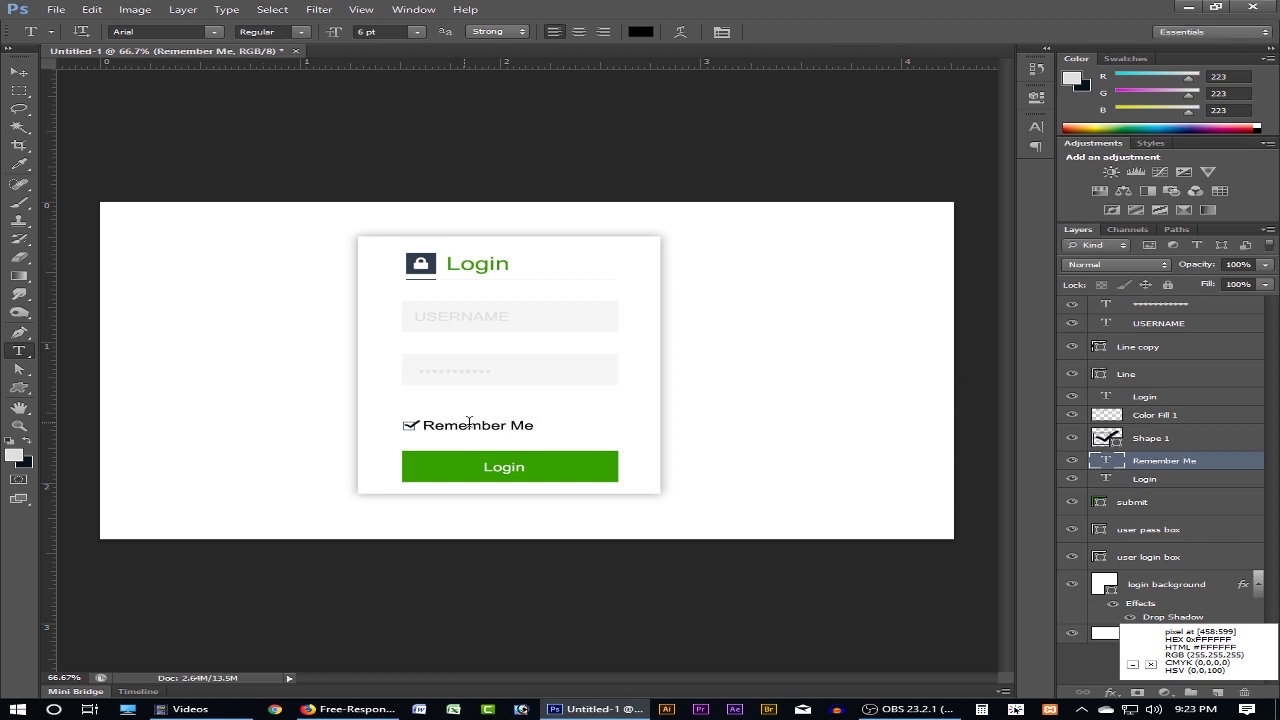
- Check the reference login form in the browser once more and minimize the floating color readout over the Photoshop layers
left_click(345, 709)
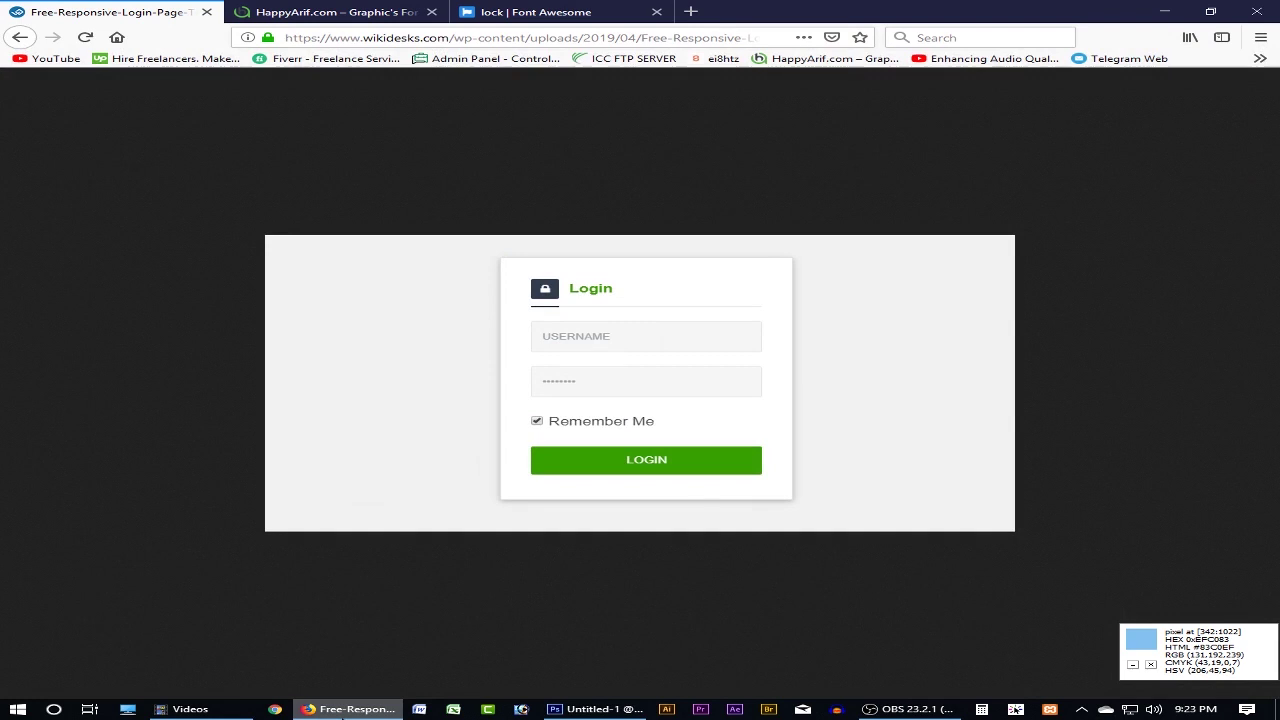
left_click(345, 709)
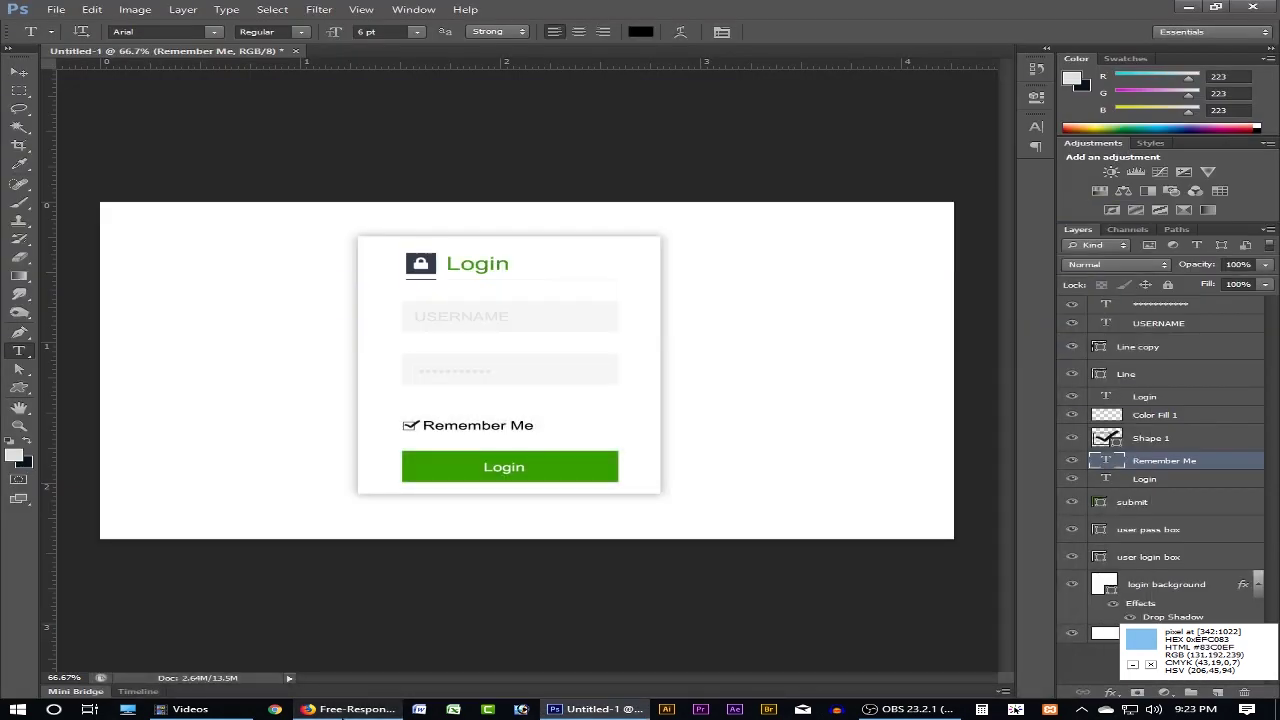
left_click(1133, 666)
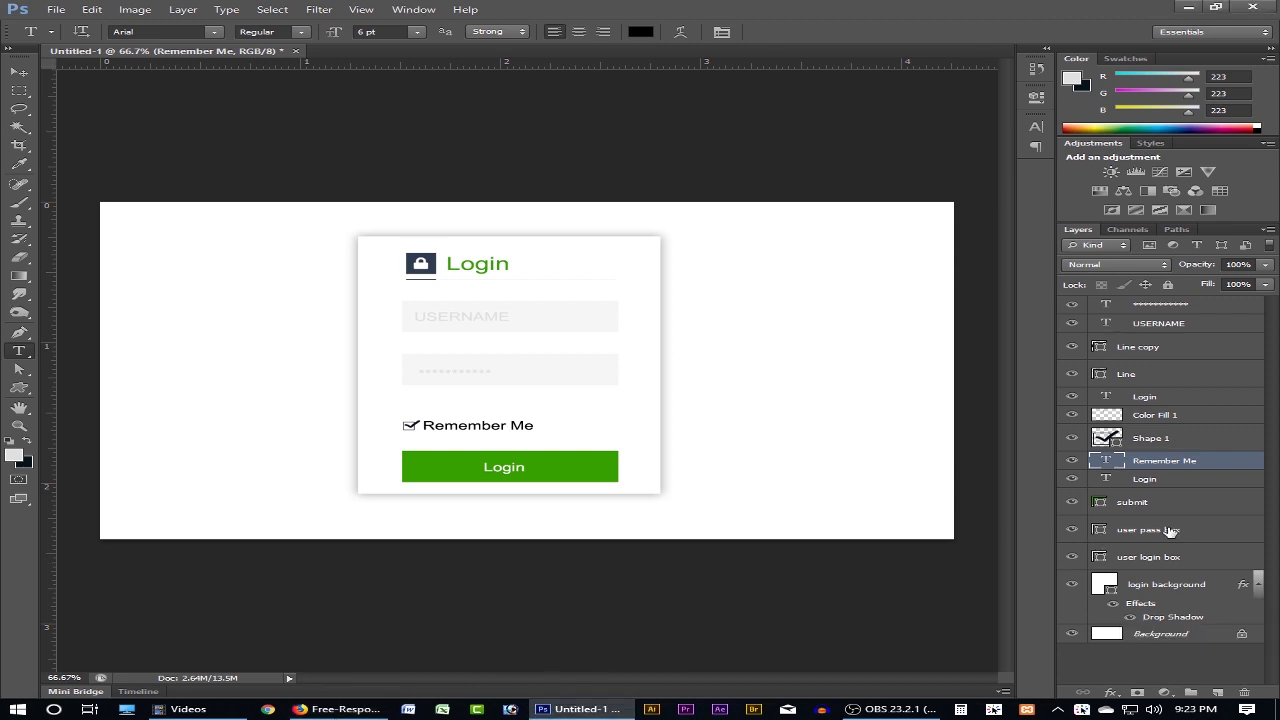
- Collect every layer from the password dots down to the login background in a group named "All Layer", collapse it and shift the form slightly right and down
left_click(1183, 590)
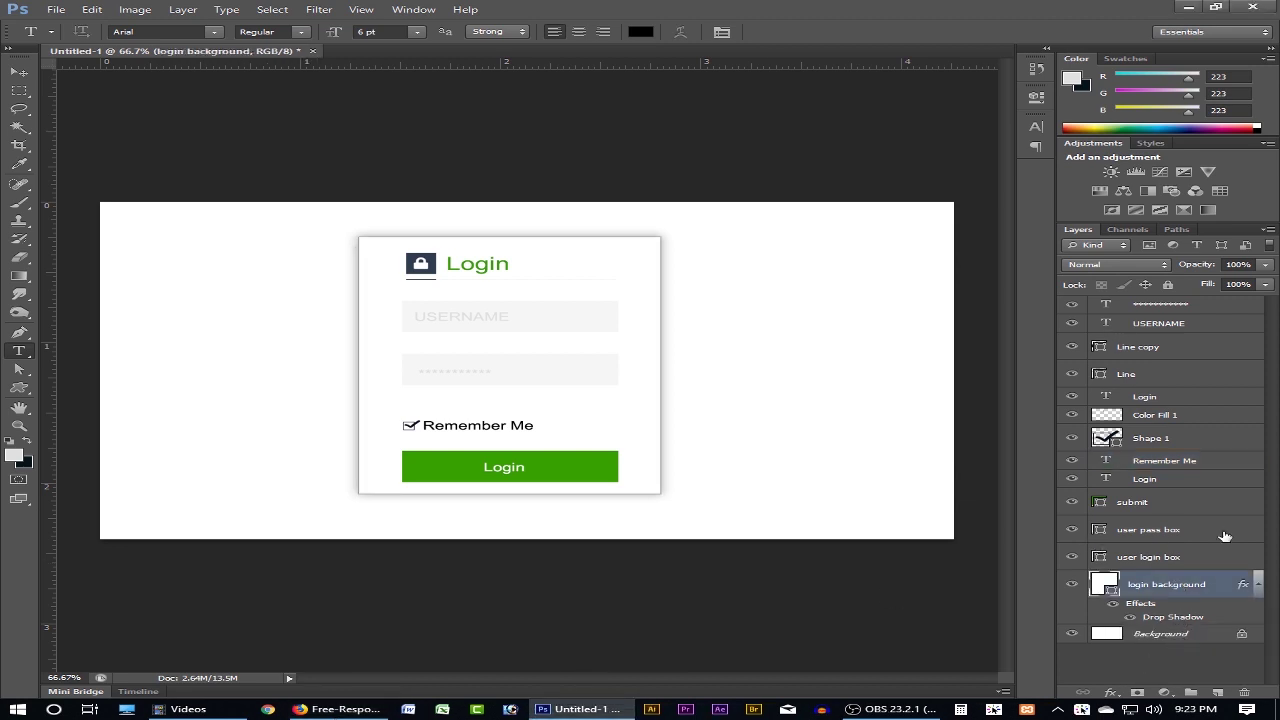
left_click(1150, 307, "shift")
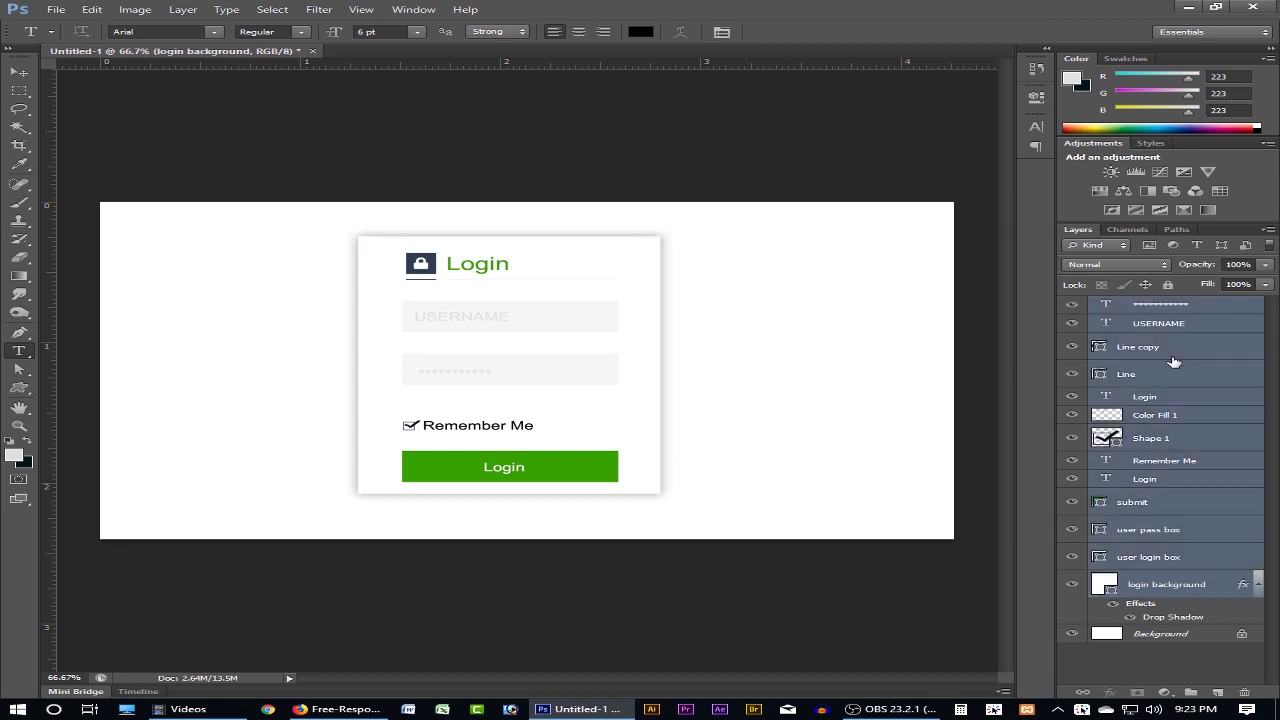
left_click(1192, 693)
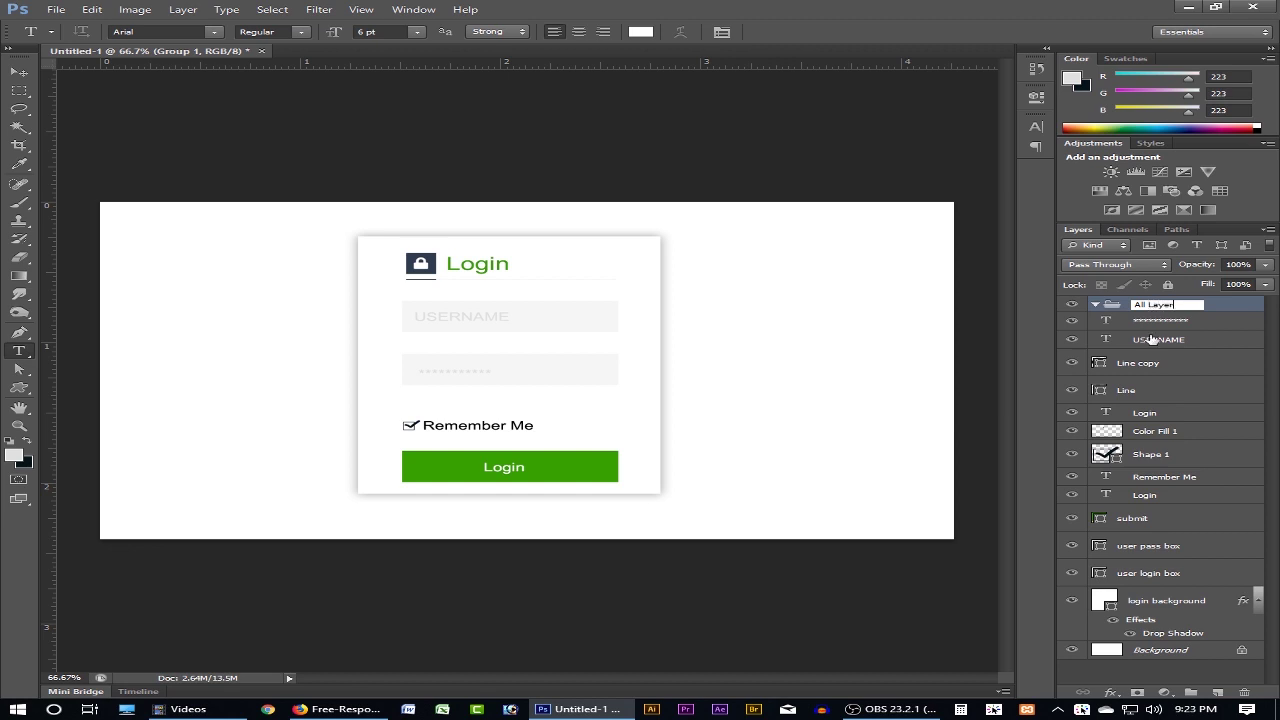
left_click(1153, 322)
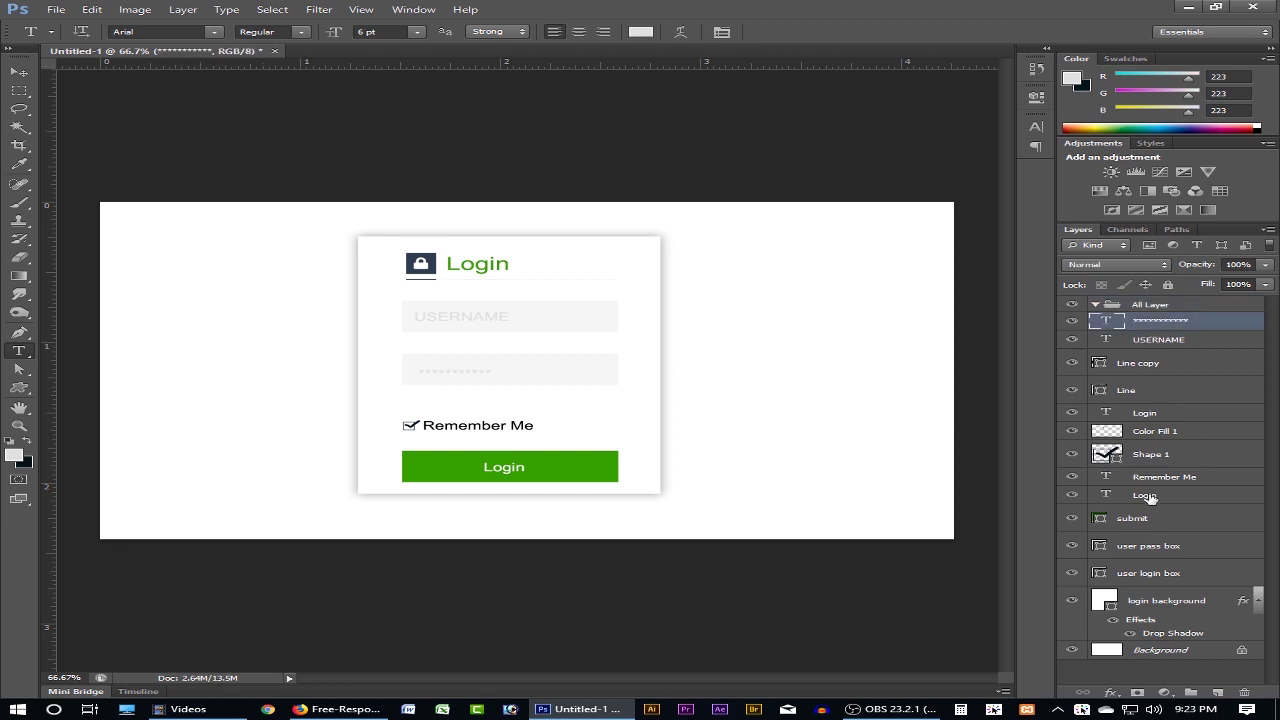
left_click(1163, 596, "shift")
left_click_drag(1165, 345, 1140, 305)
left_click(1096, 305)
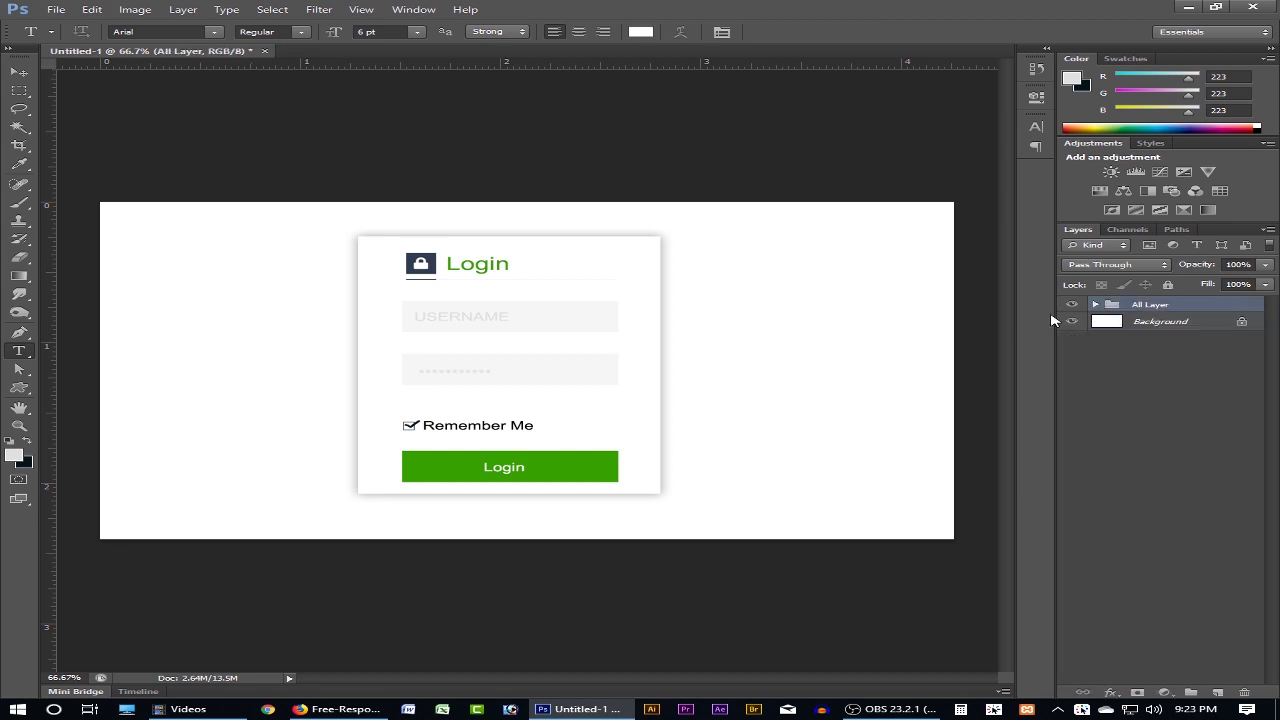
key("v")
mouse_move(537, 274)
left_mouse_down()
mouse_move(531, 289)
mouse_move(547, 273)
left_mouse_up()
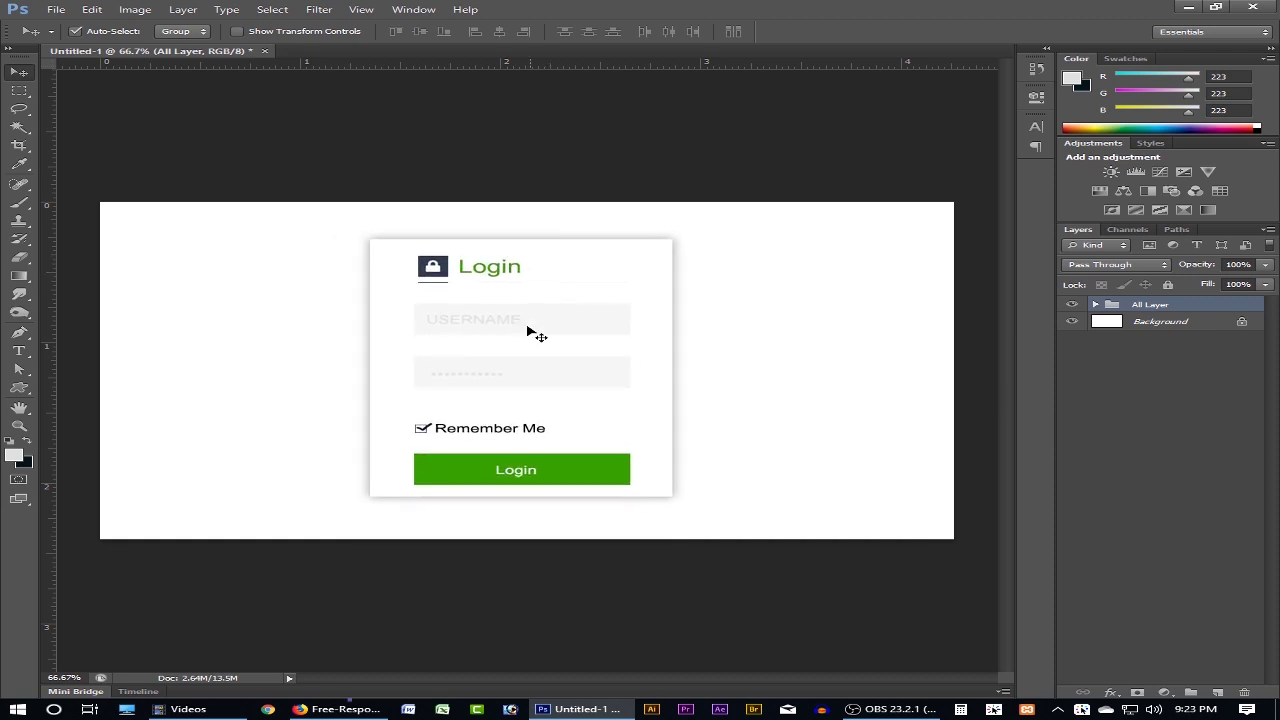
- Switch to the browser and try a web search for "background image"
left_click(372, 707)
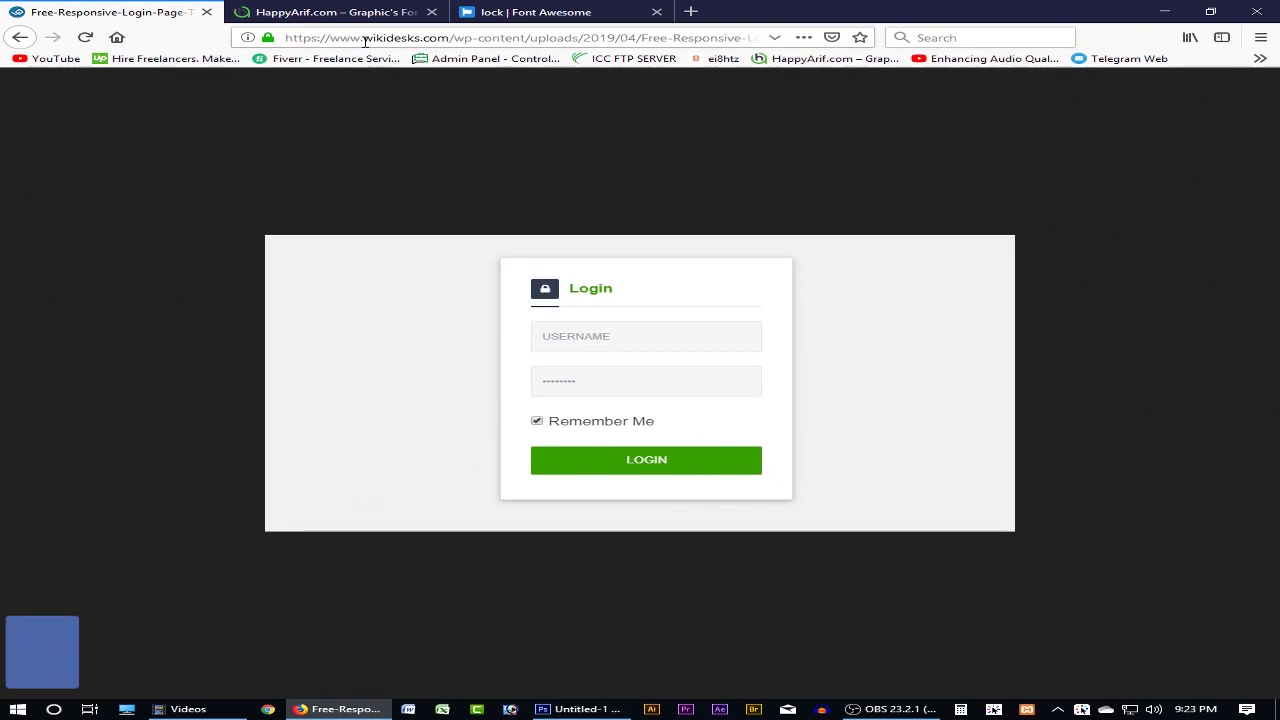
left_click(365, 40)
type("backgo")
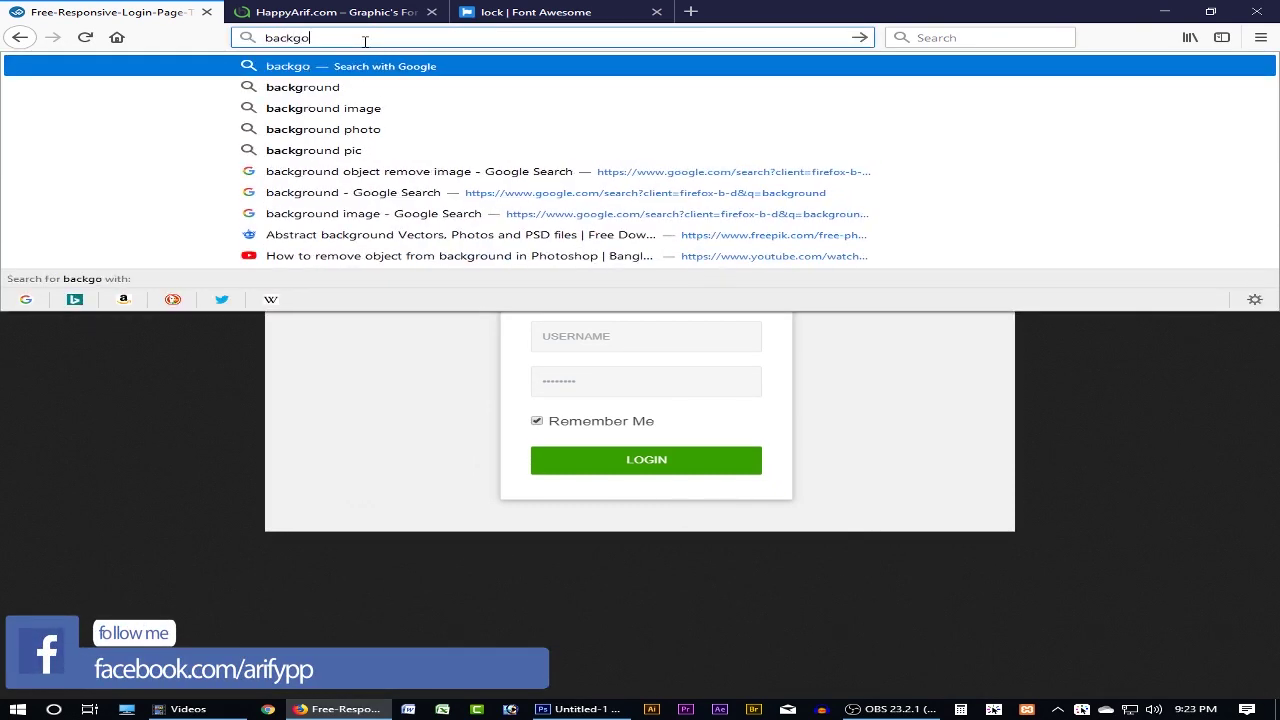
key("BackSpace")
type("round ")
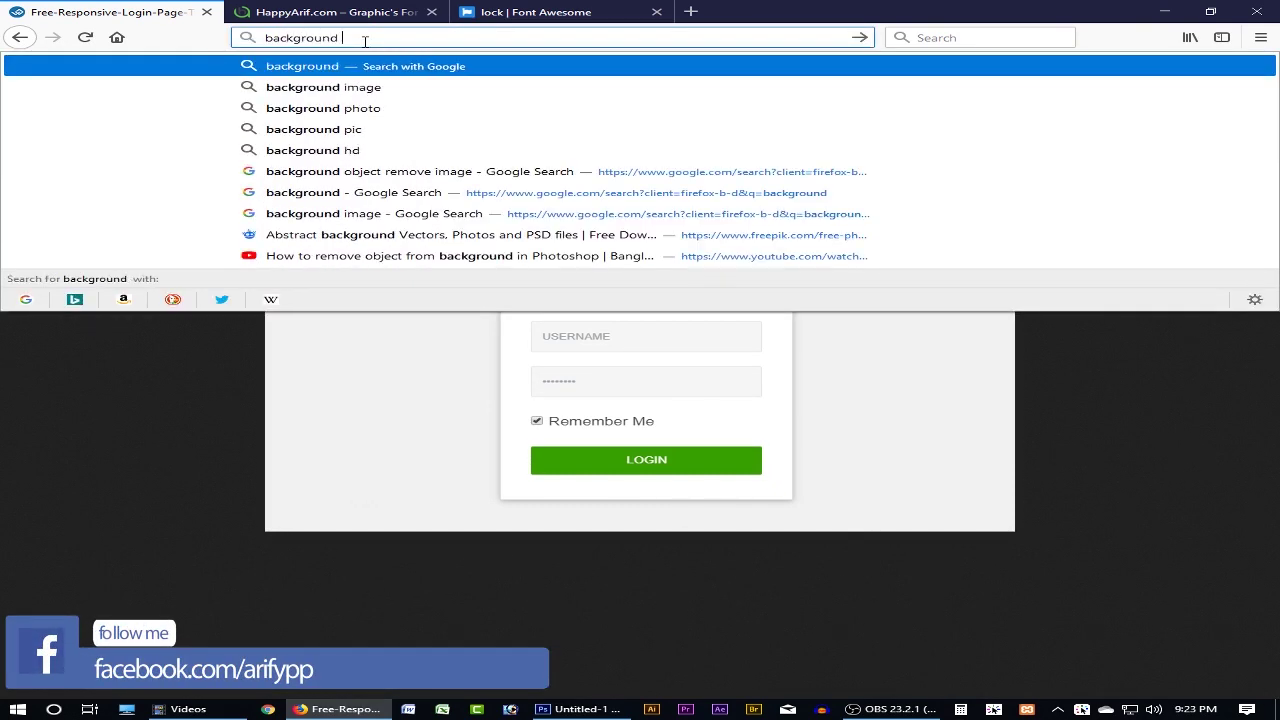
type("image")
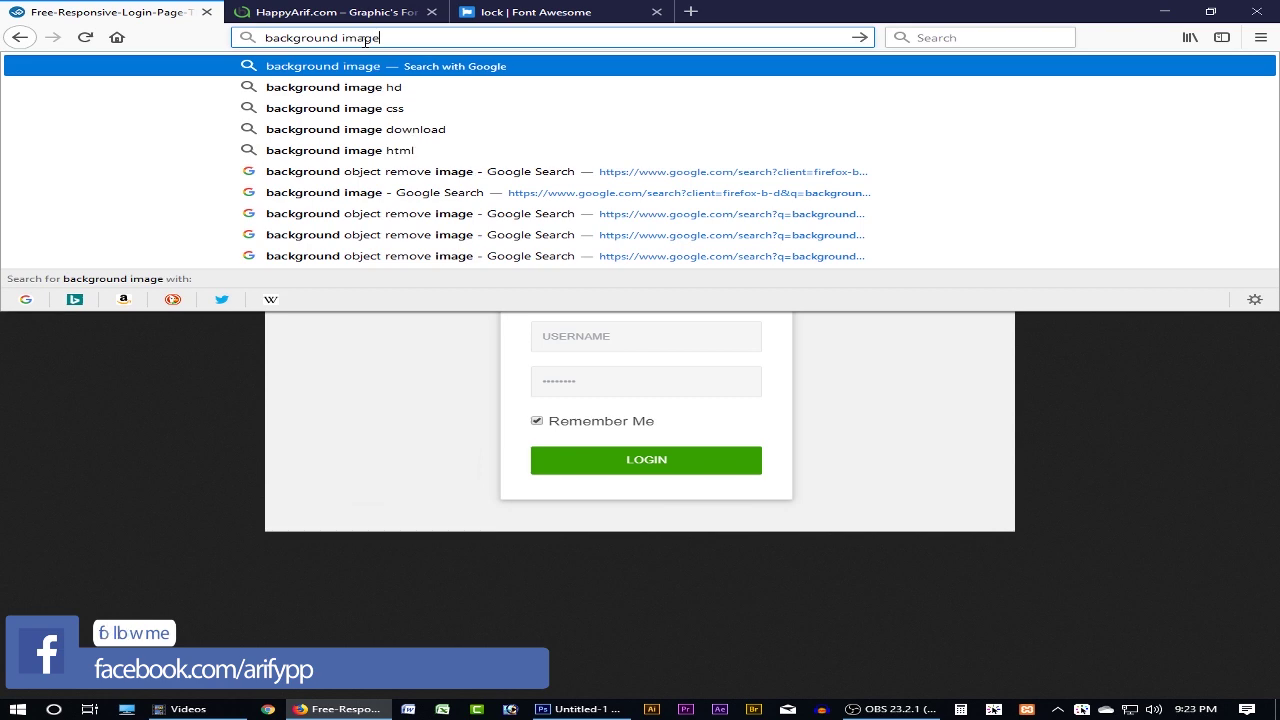
key("Return")
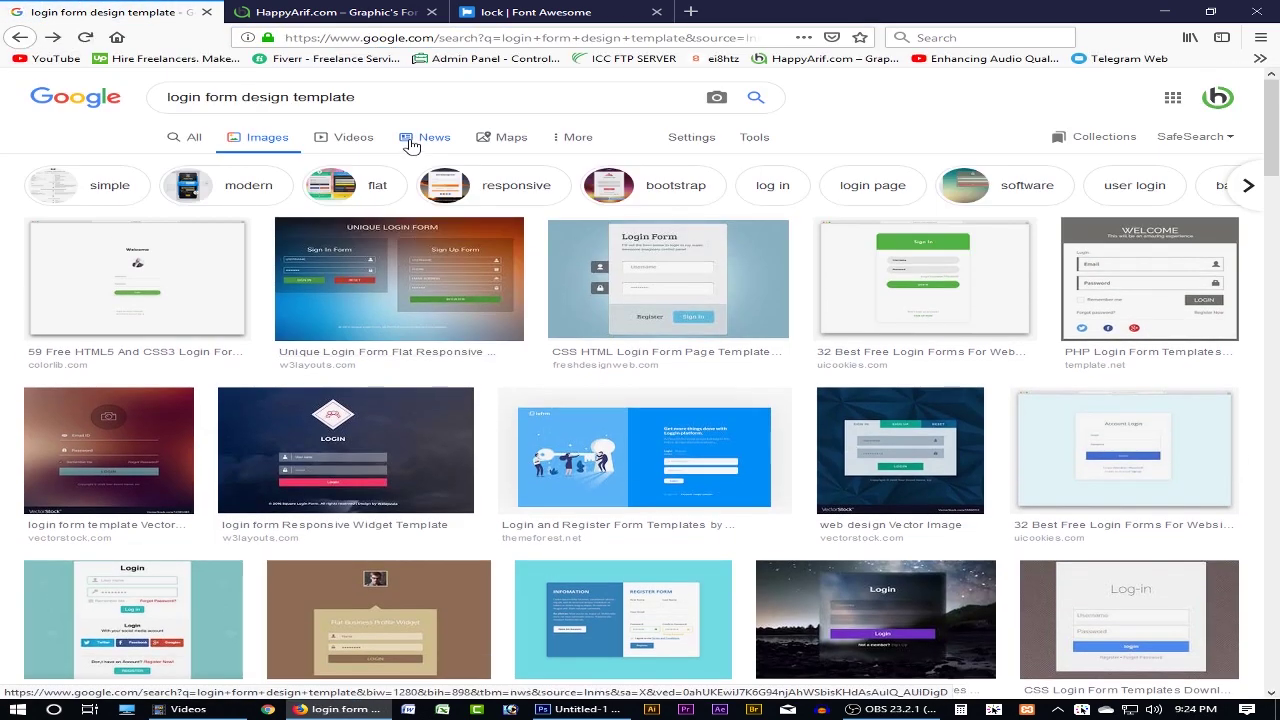
left_click(924, 278)
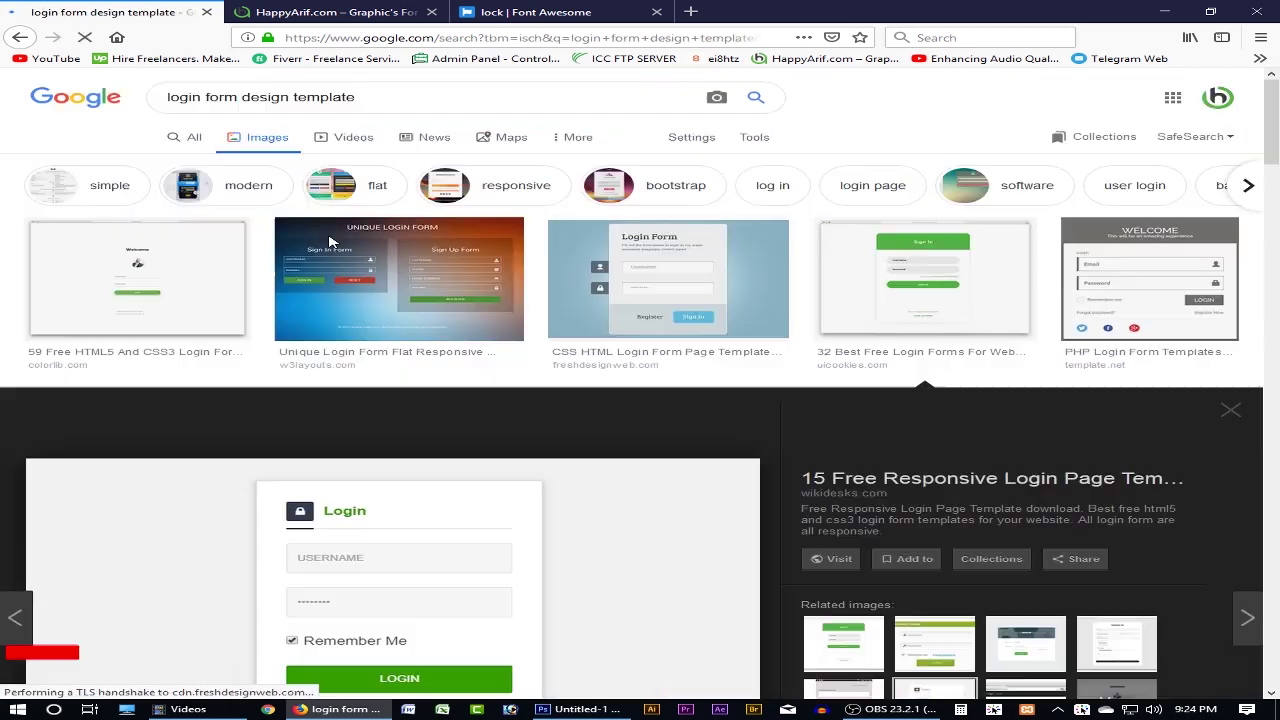
left_click(248, 185)
- Search Google Images for "background photo" in place of the login form template query
triple_click(276, 96)
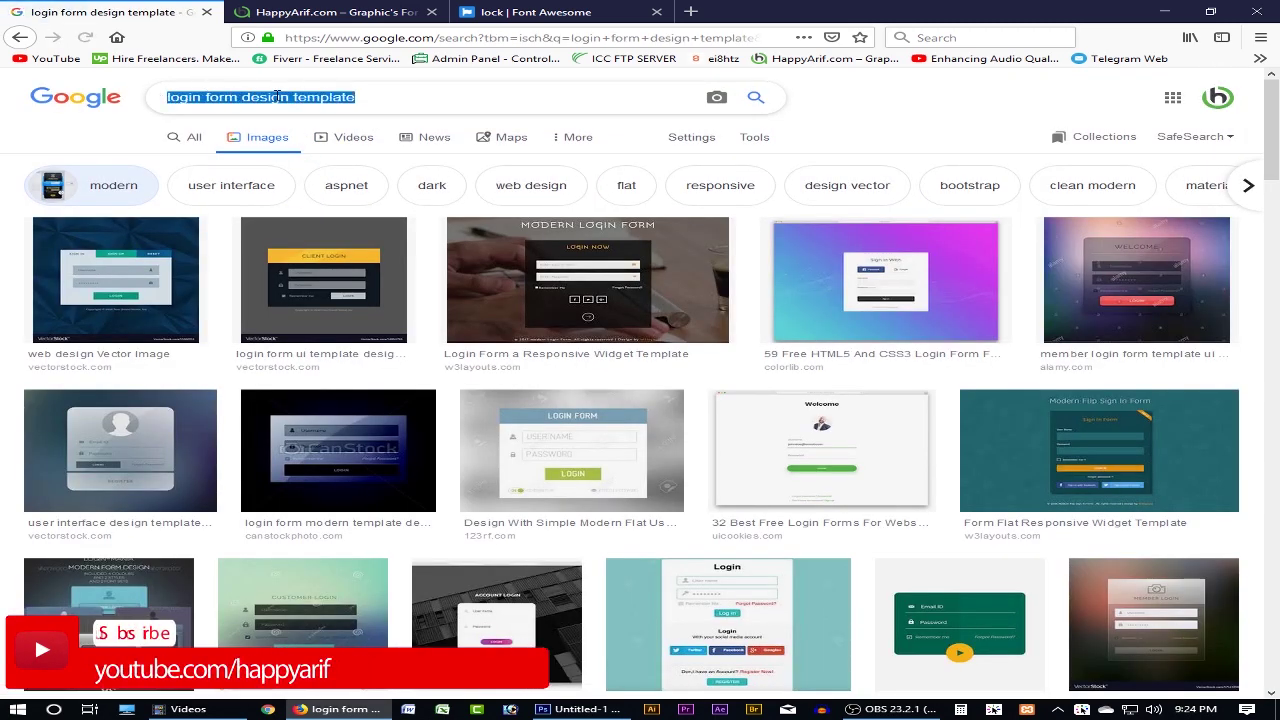
type("backg")
key("Down")
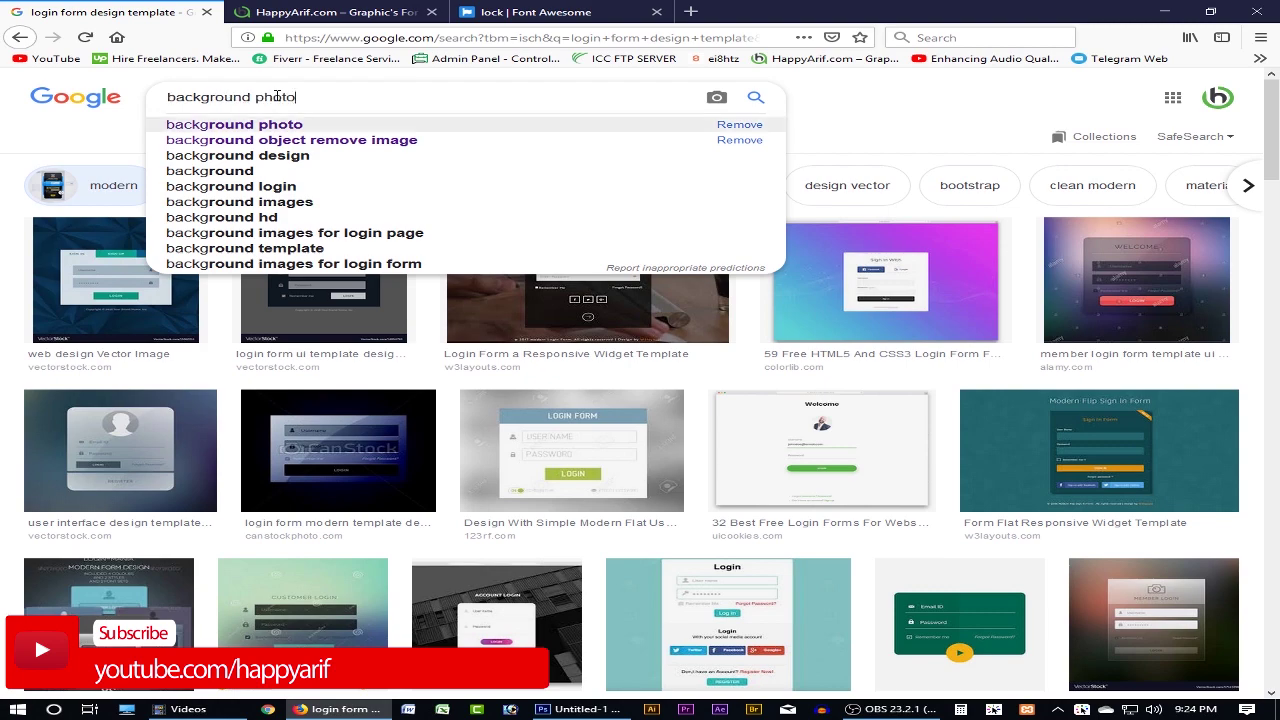
key("Return")
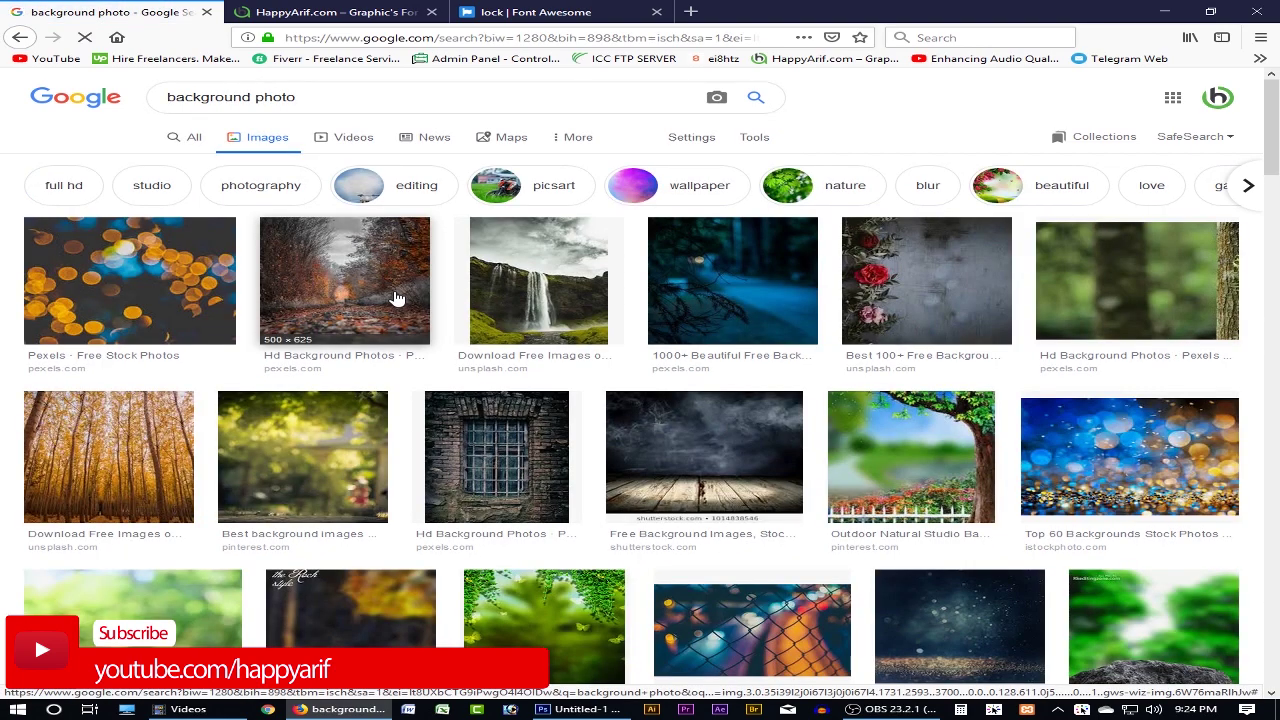
- Find the green abstract background design from Freepik among the image results and open the picture on its own
scroll(600, 443, "down", 2)
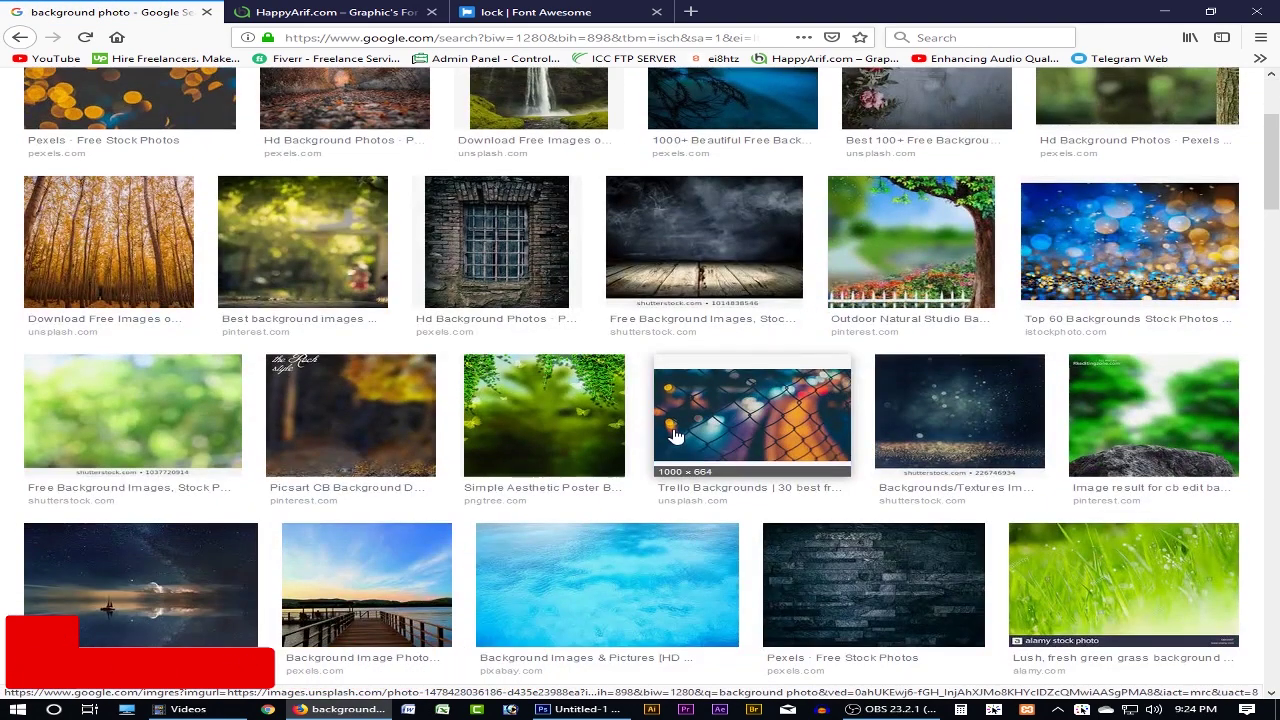
scroll(675, 435, "down", 3)
scroll(675, 435, "down", 4)
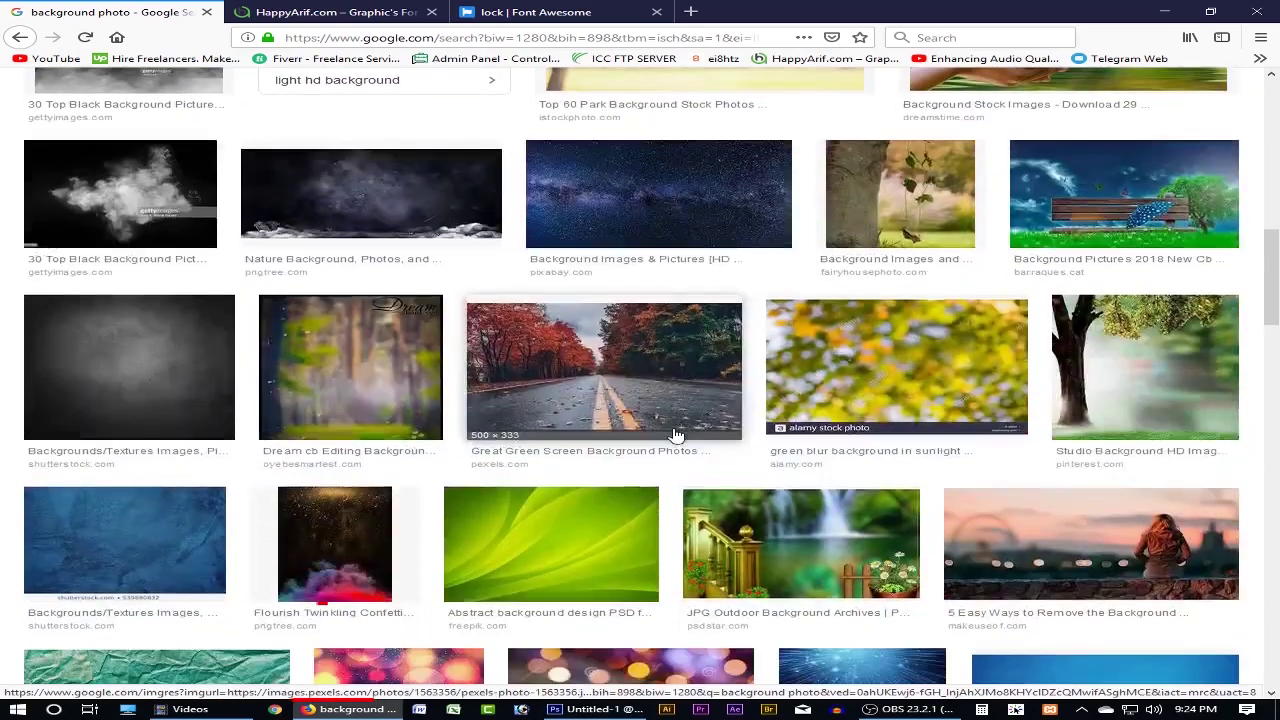
scroll(650, 390, "down", 2)
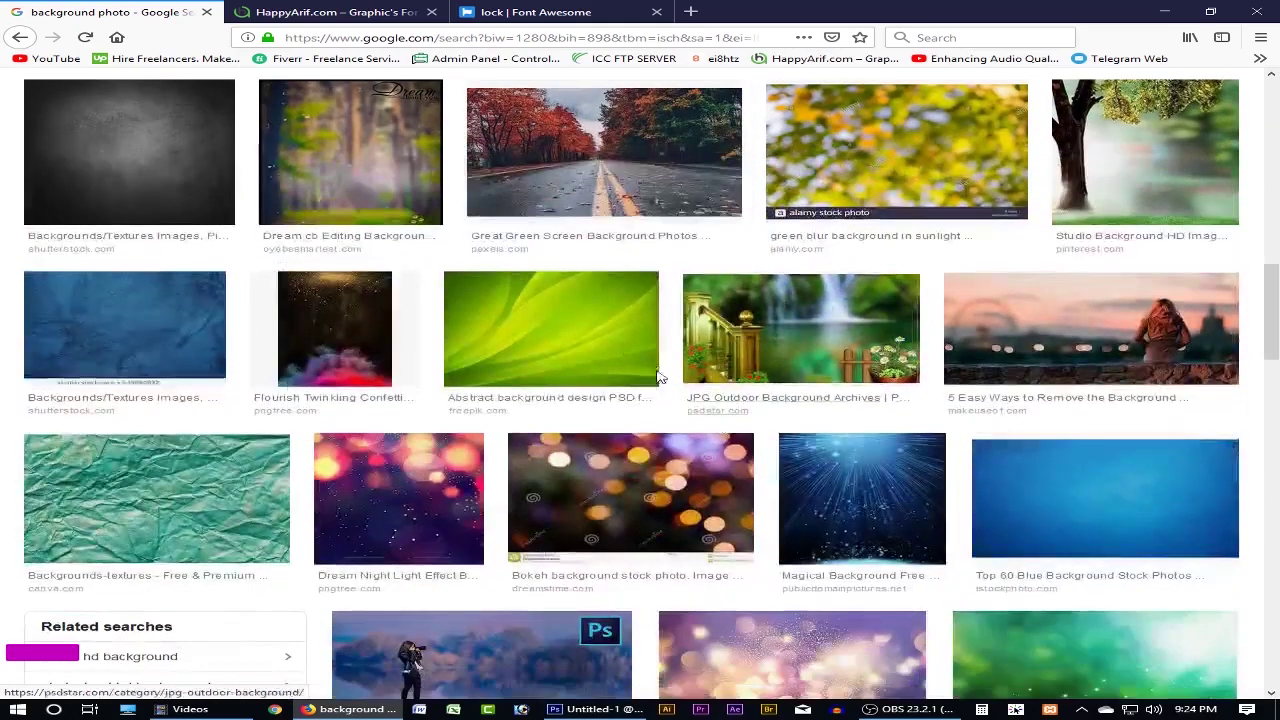
left_click(573, 336)
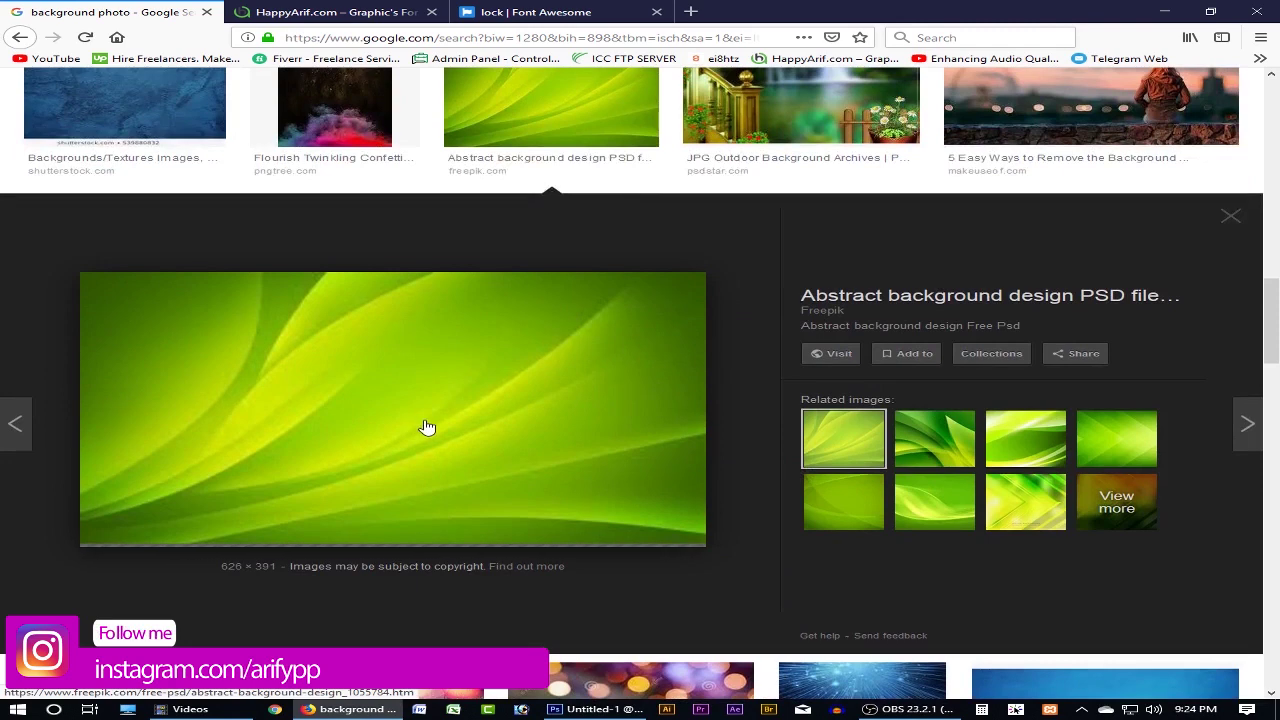
right_click(368, 384)
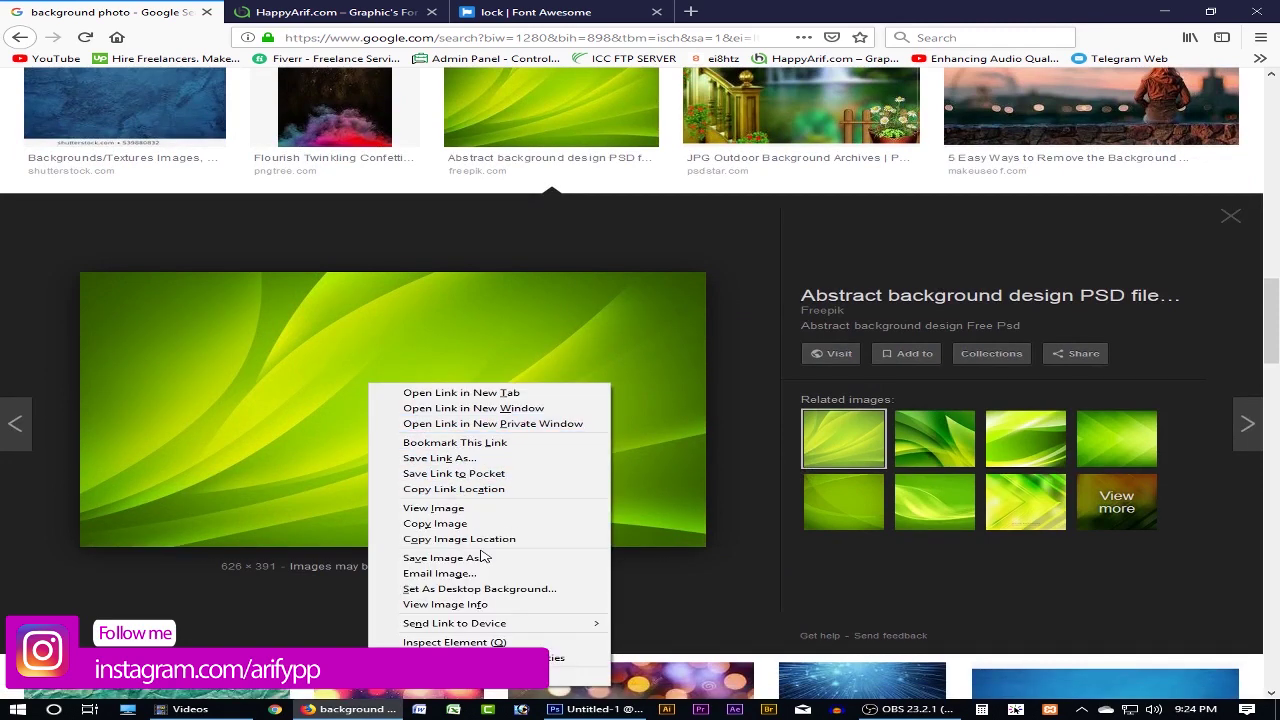
left_click(482, 514)
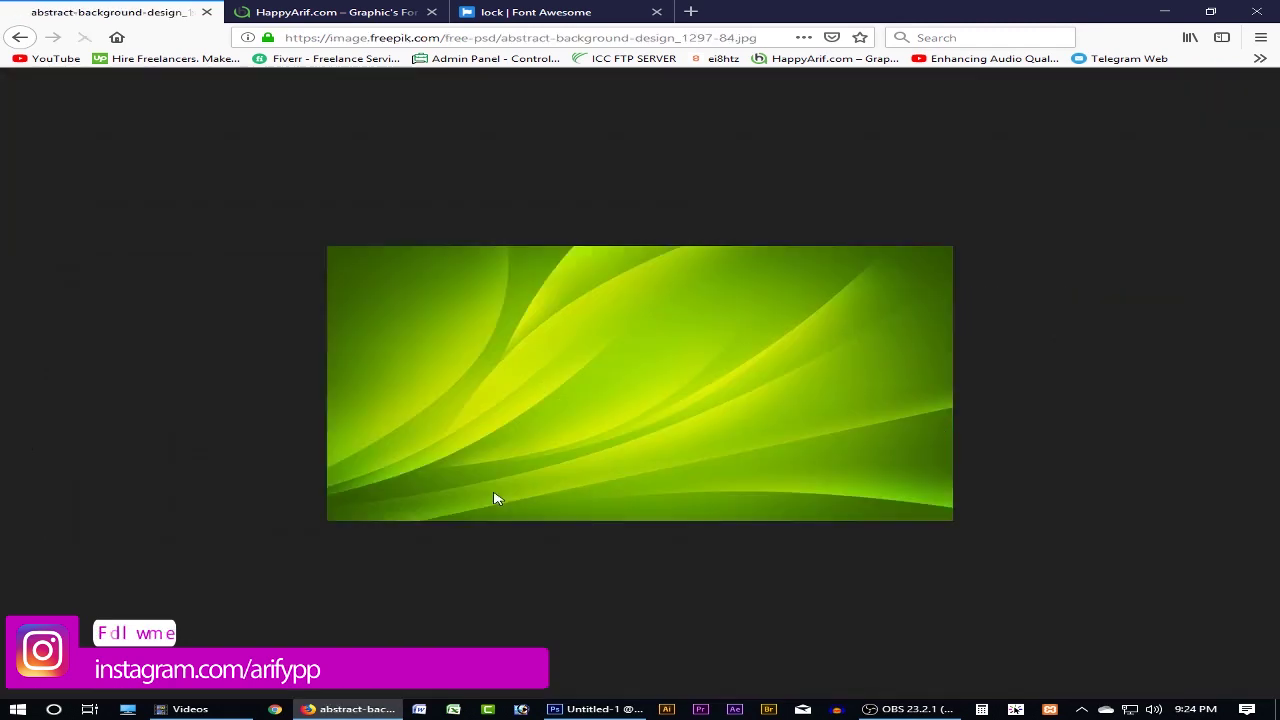
- Bring the green abstract image from the browser into the Photoshop document and position it over the login form
left_click(598, 711)
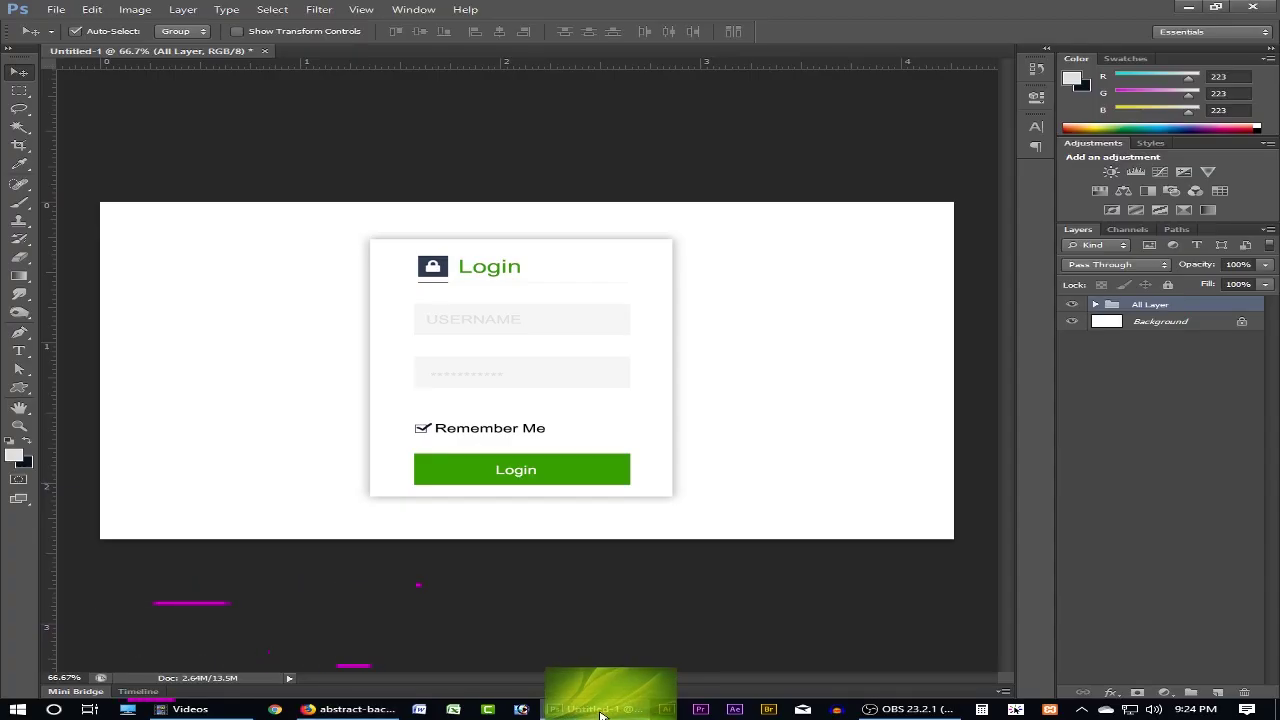
left_click_drag(600, 714, 170, 298)
left_click_drag(152, 236, 150, 232)
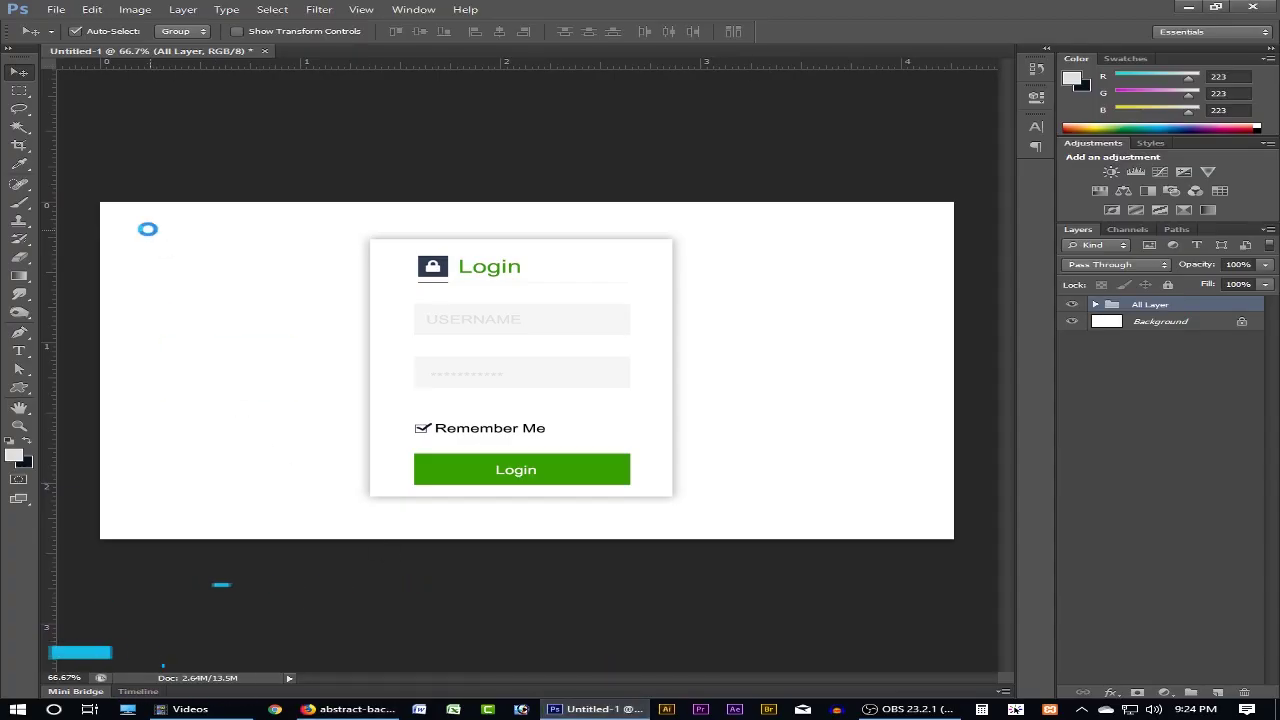
left_click_drag(200, 268, 580, 411)
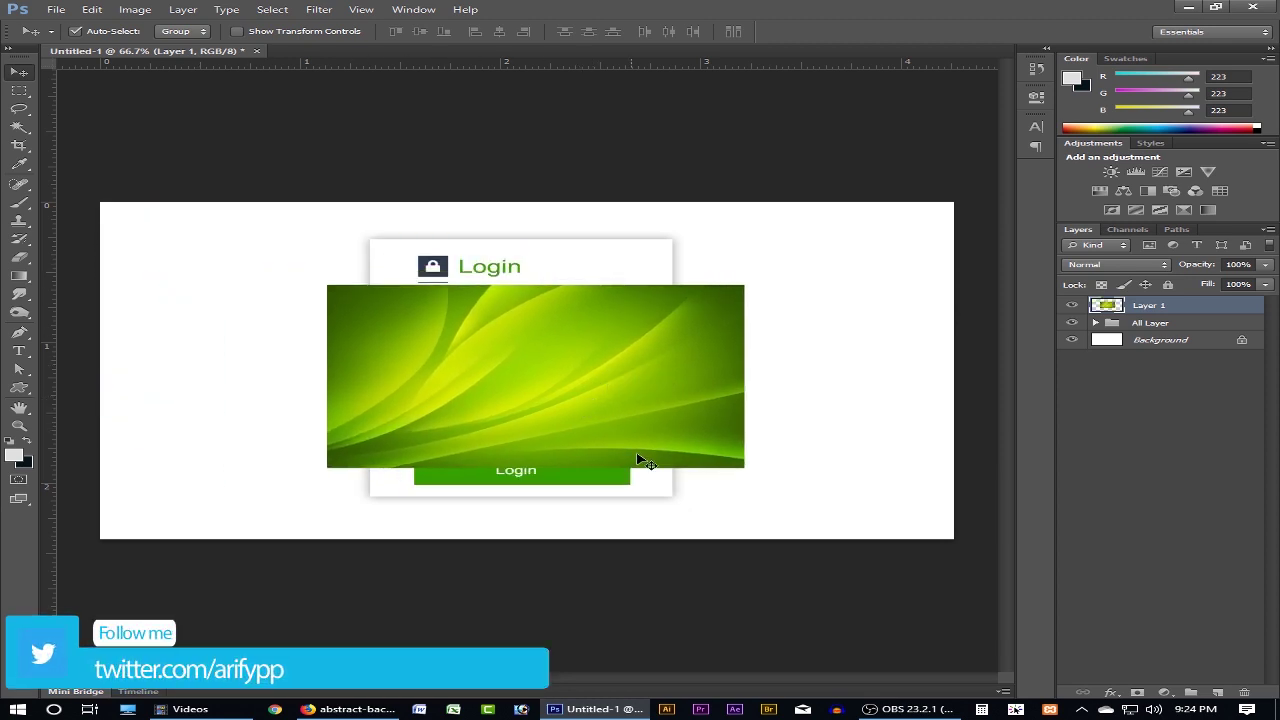
- Scale the green image up to cover the whole canvas and place its layer below the "All Layer" group
key("ctrl+t")
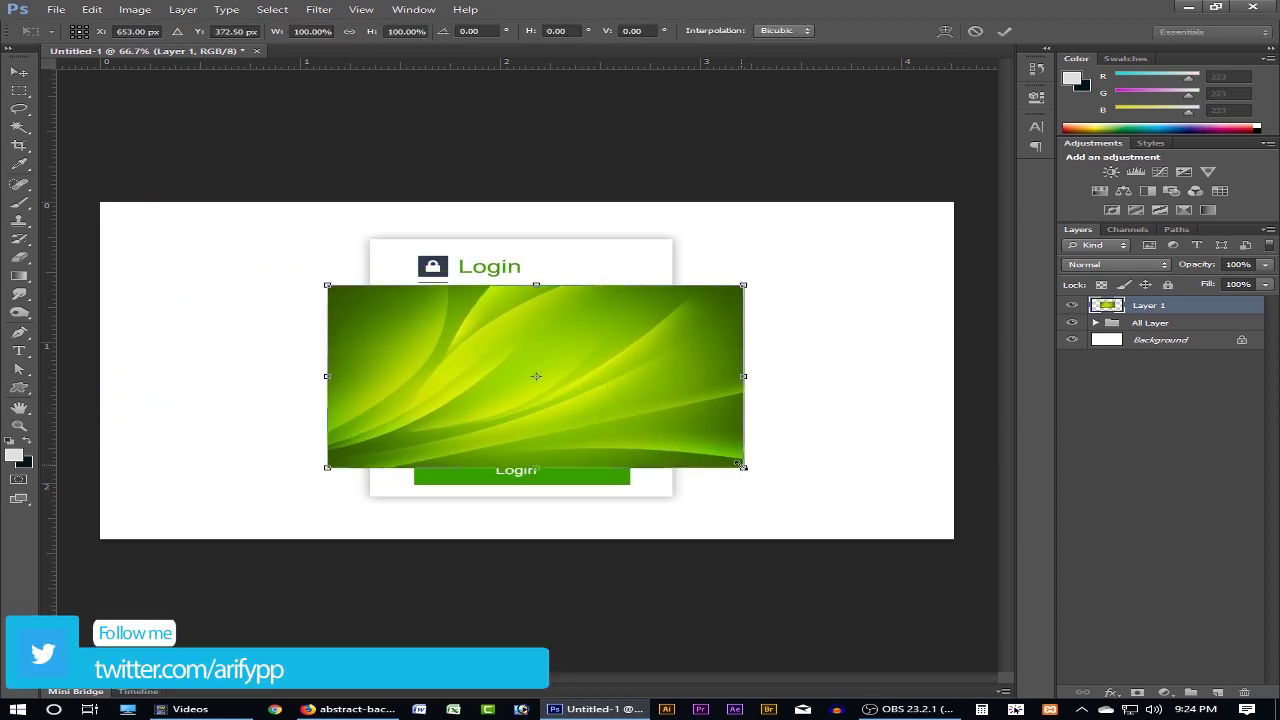
left_click_drag(741, 464, 940, 620)
key("Return")
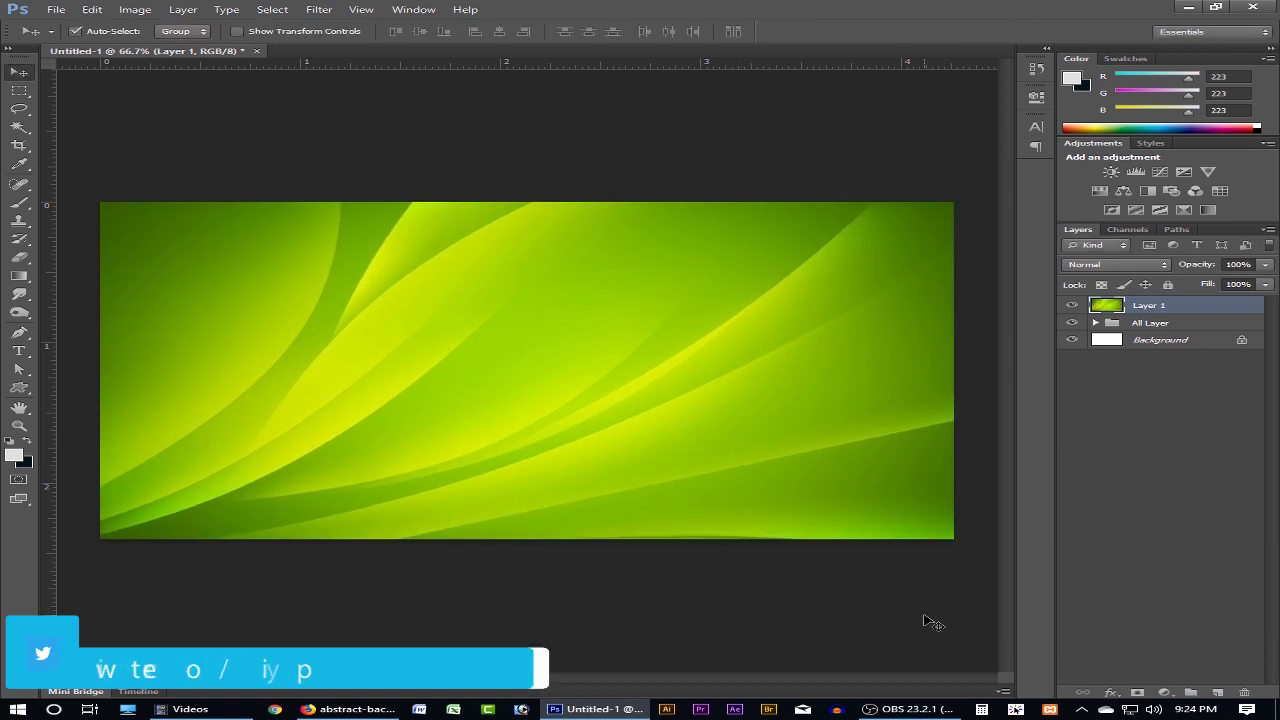
left_click_drag(1150, 306, 1165, 333)
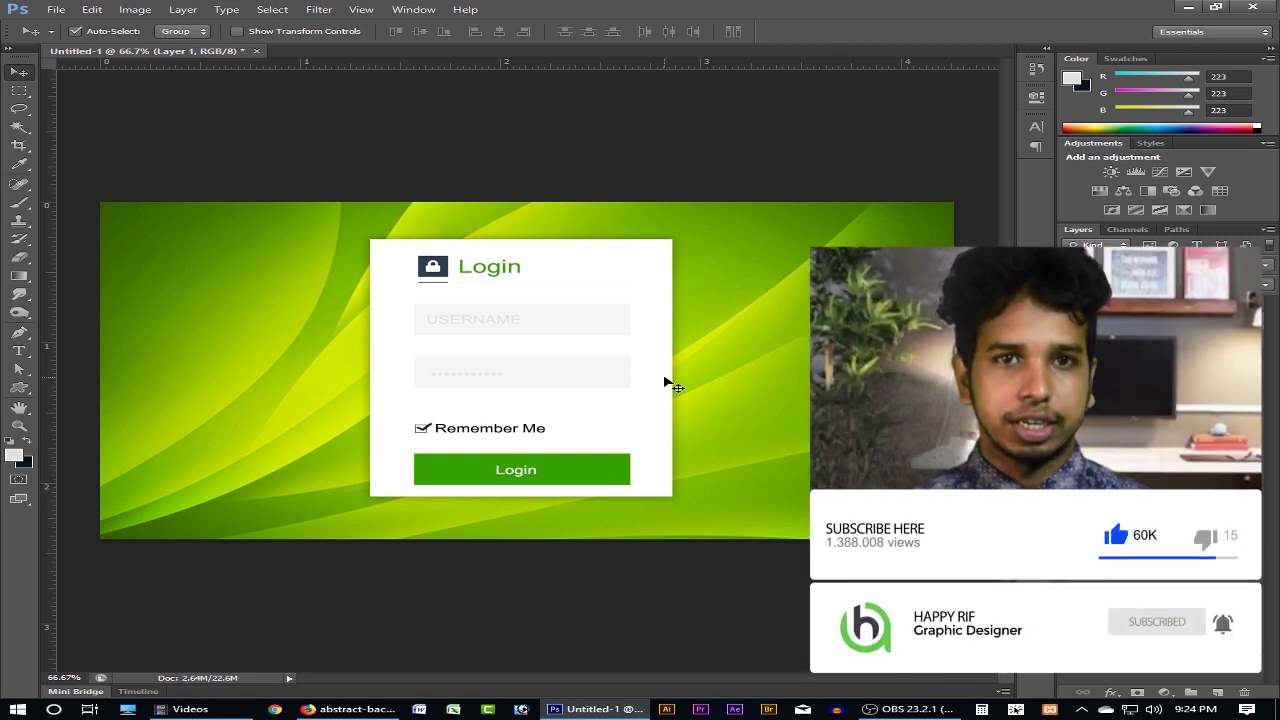
- Apply a Gaussian Blur with a radius of 12.7 pixels to the green background image
left_click(318, 10)
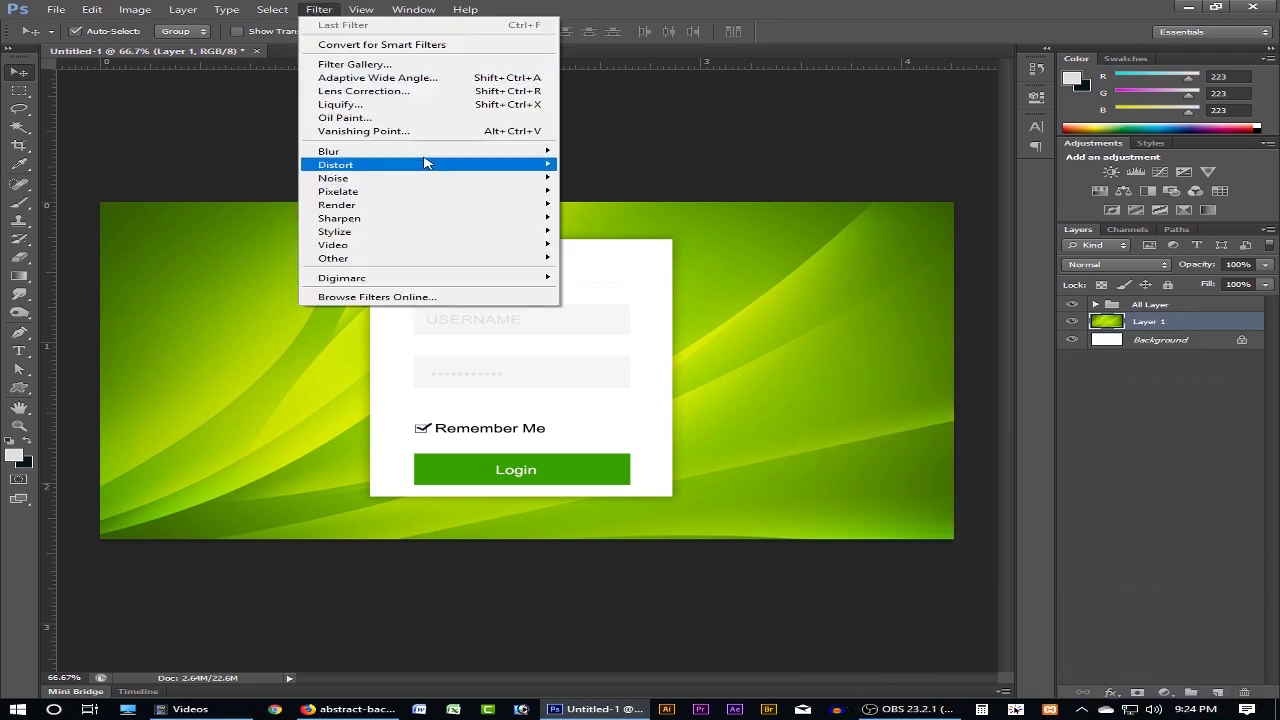
mouse_move(471, 151)
left_click(610, 251)
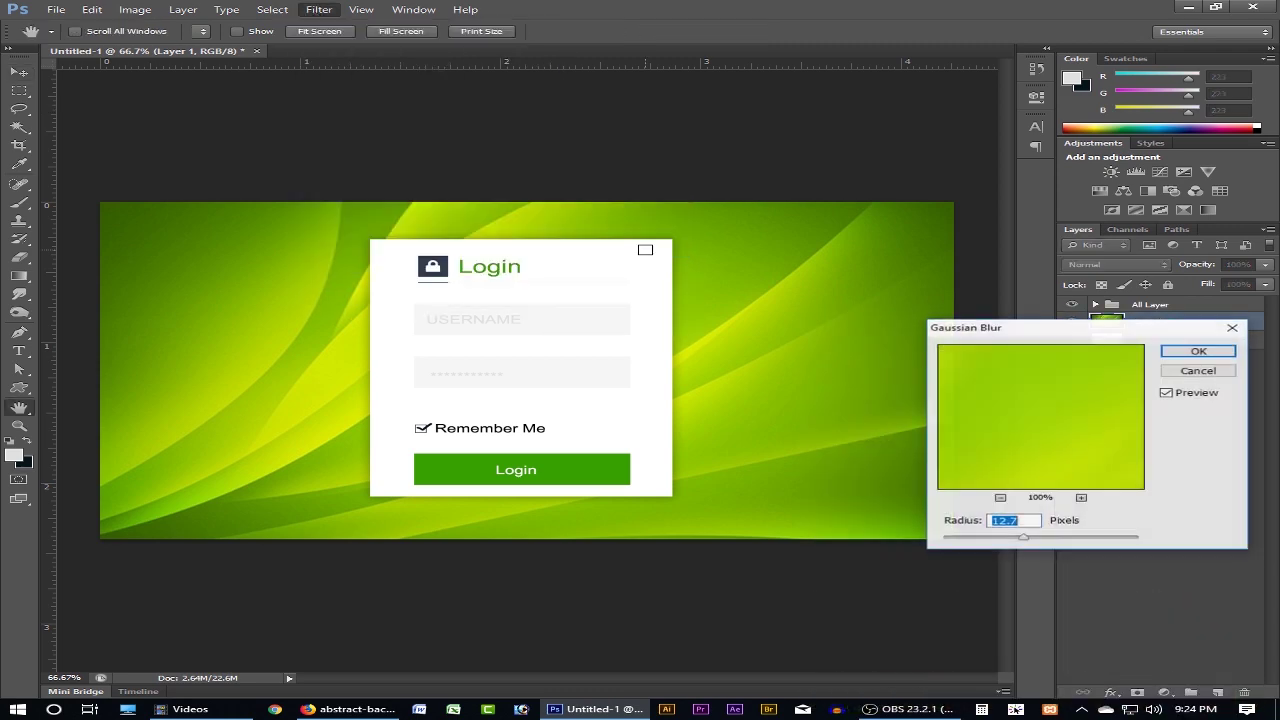
left_click(1210, 356)
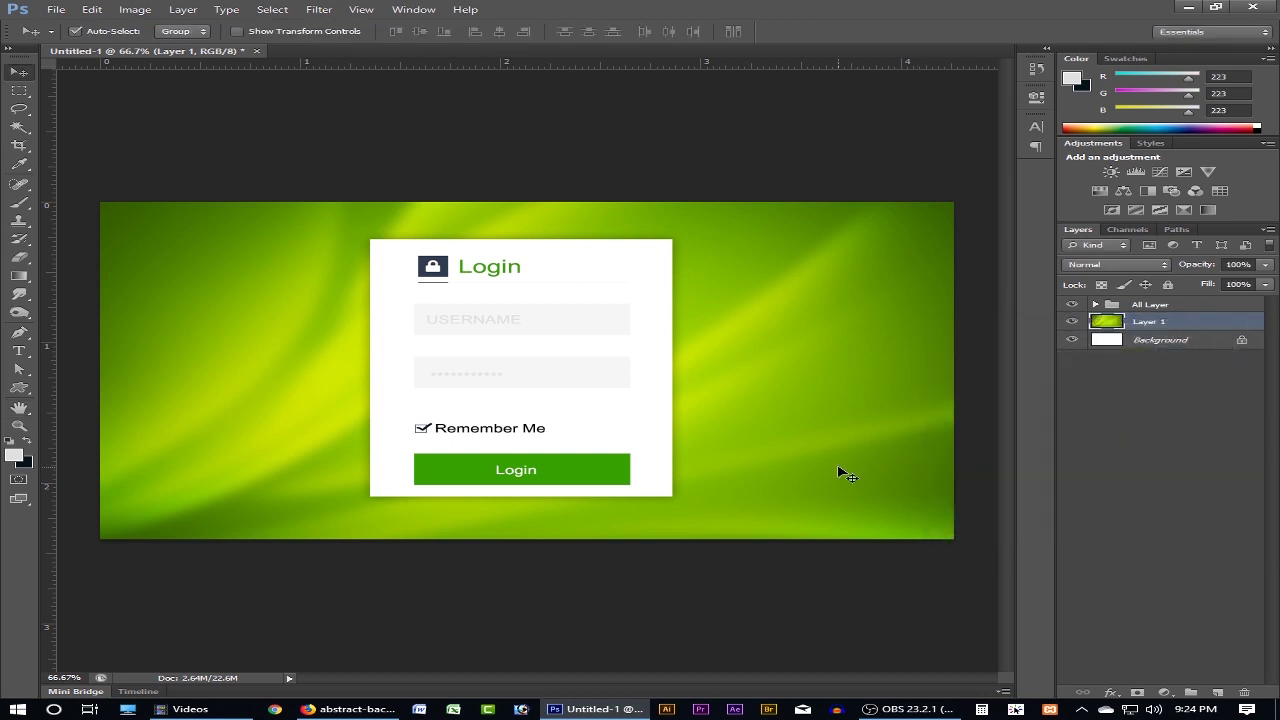
- Darken the green background image with Levels by lowering the white output level to 128
key("ctrl+l")
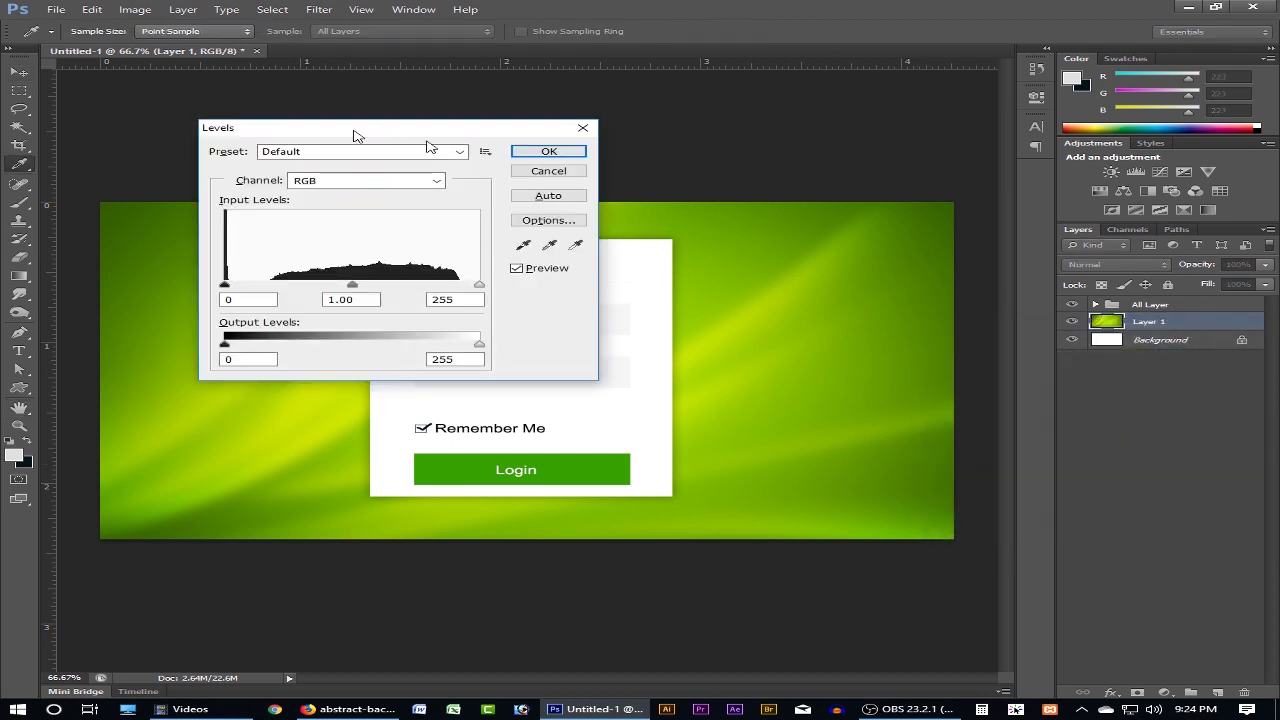
left_click_drag(355, 135, 925, 253)
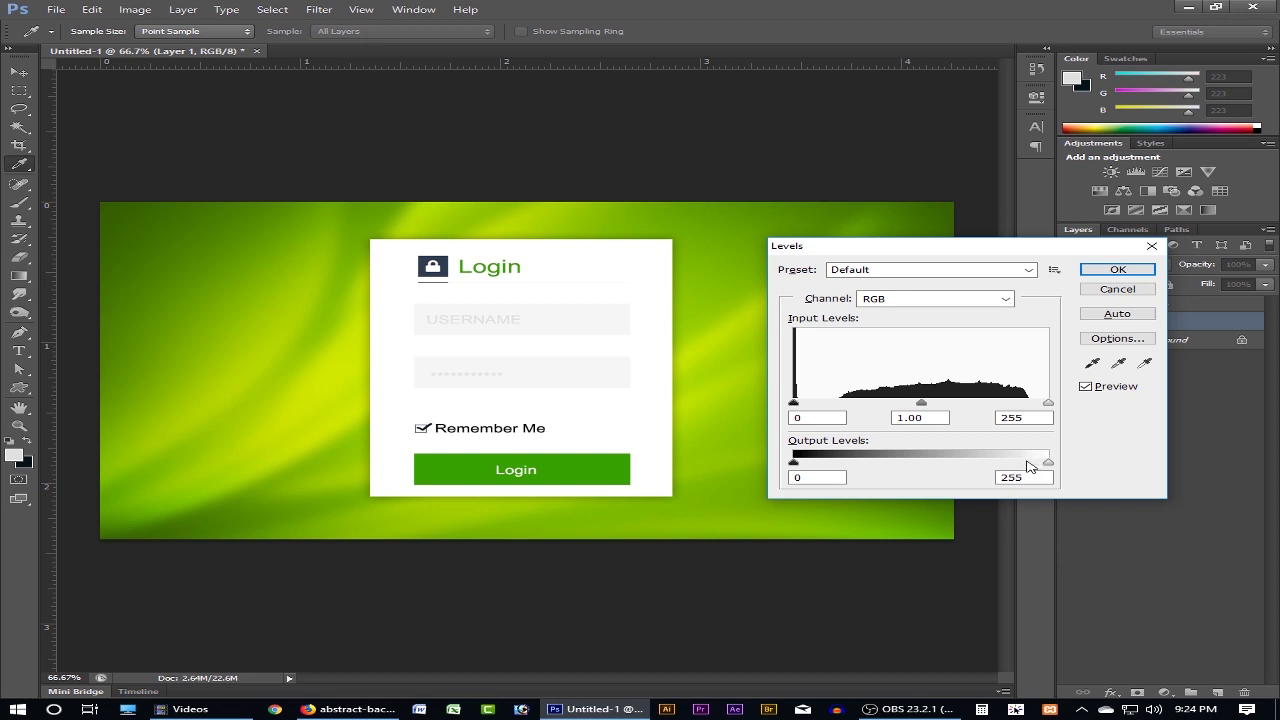
left_click_drag(1046, 463, 937, 470)
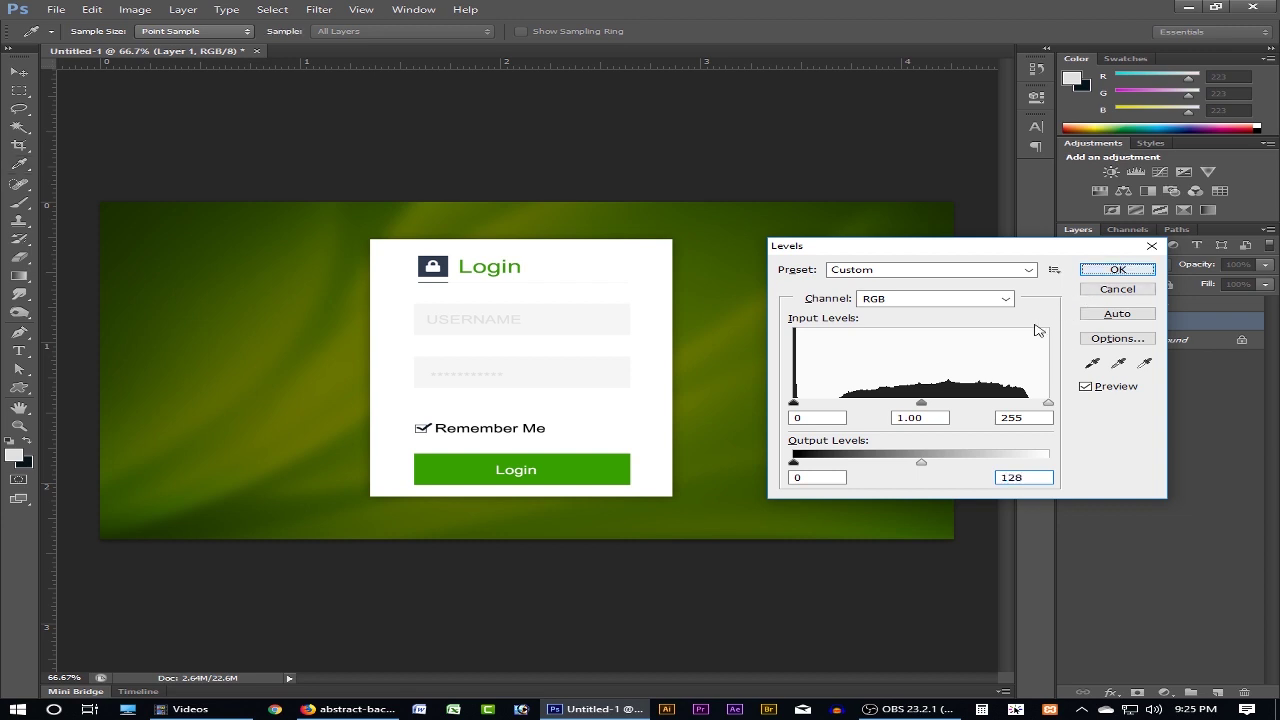
key("Return")
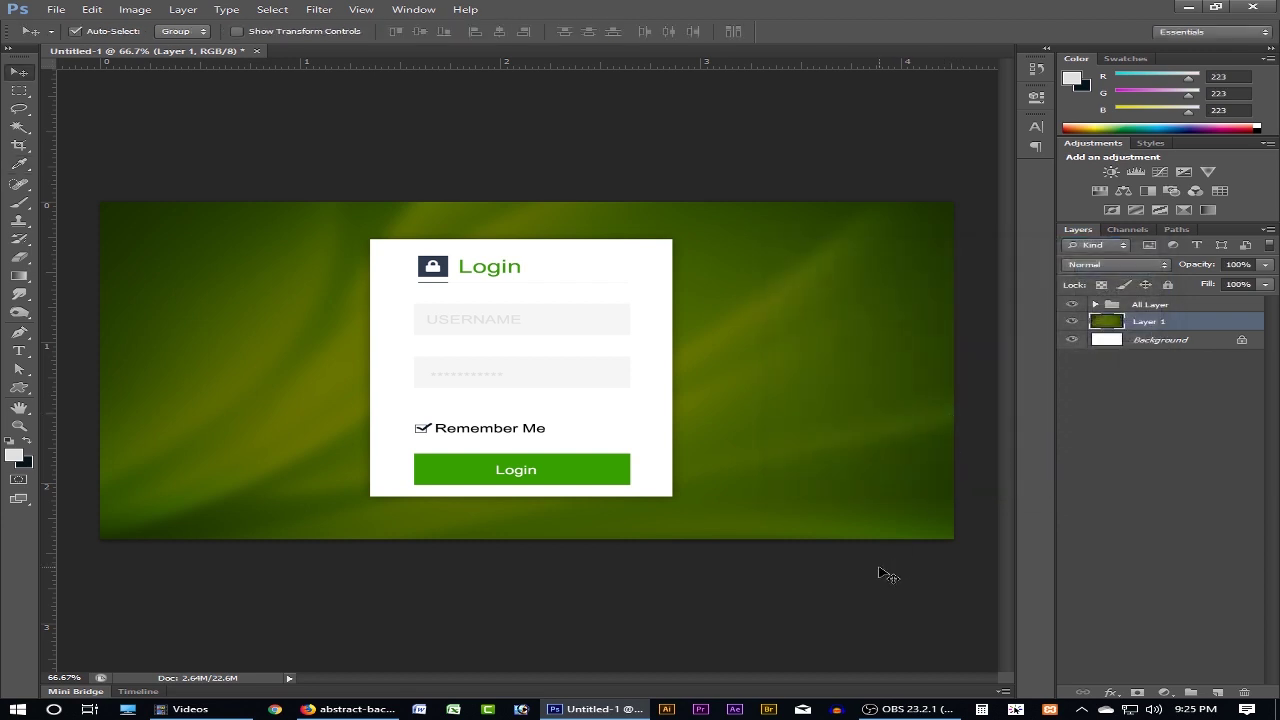